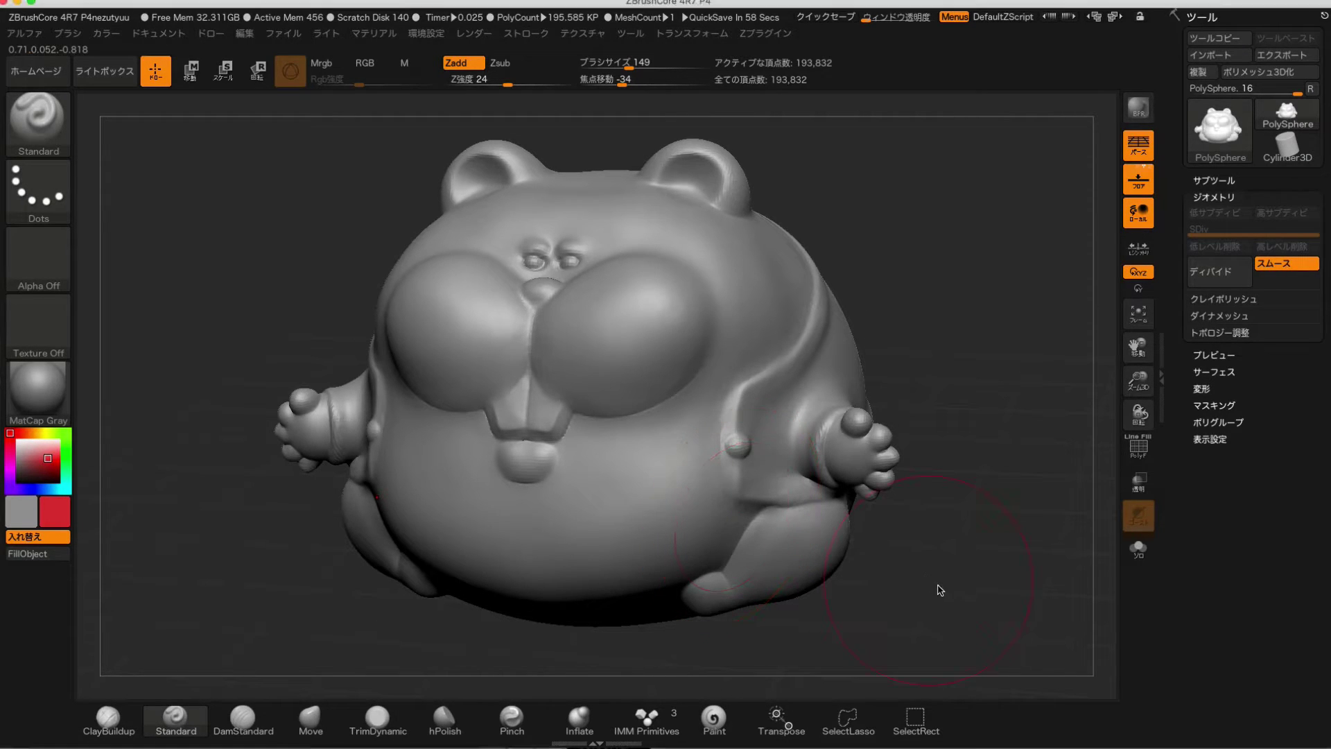
Orbit and zoom in on the grey hamster while lowering the Draw Size from 149 to 56.
mouse_move(928, 572)
left_mouse_down()
mouse_move(948, 547)
mouse_move(917, 517)
mouse_move(935, 503)
mouse_move(922, 538)
mouse_move(740, 499)
left_mouse_up()
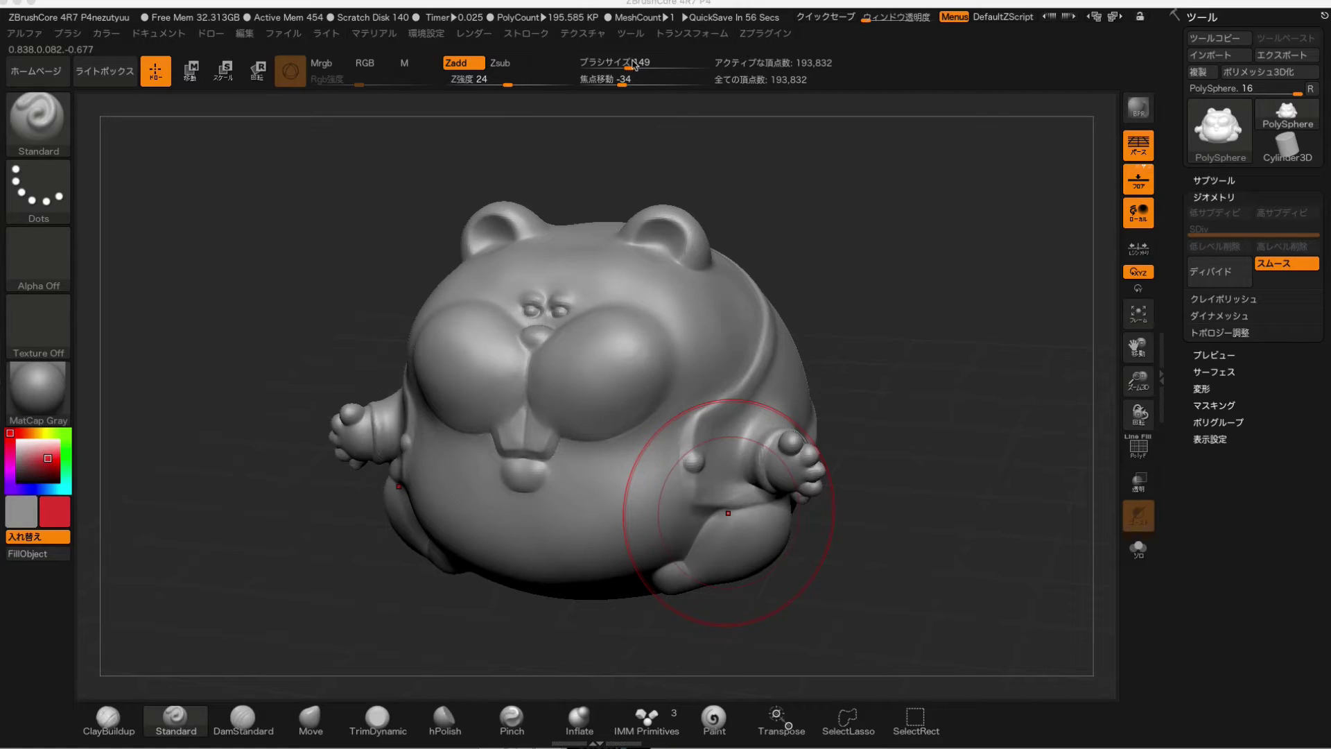
left_click_drag(617, 63, 613, 66)
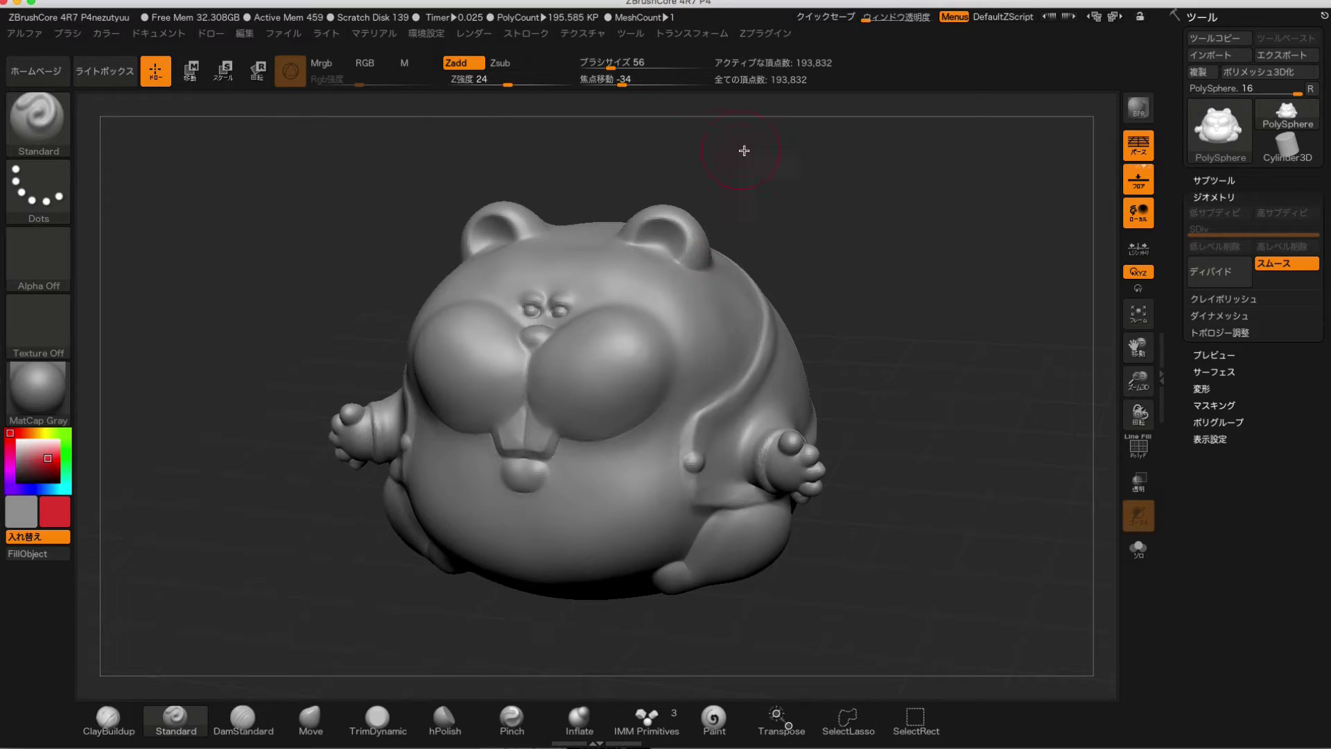
left_click_drag(744, 150, 781, 172, "alt")
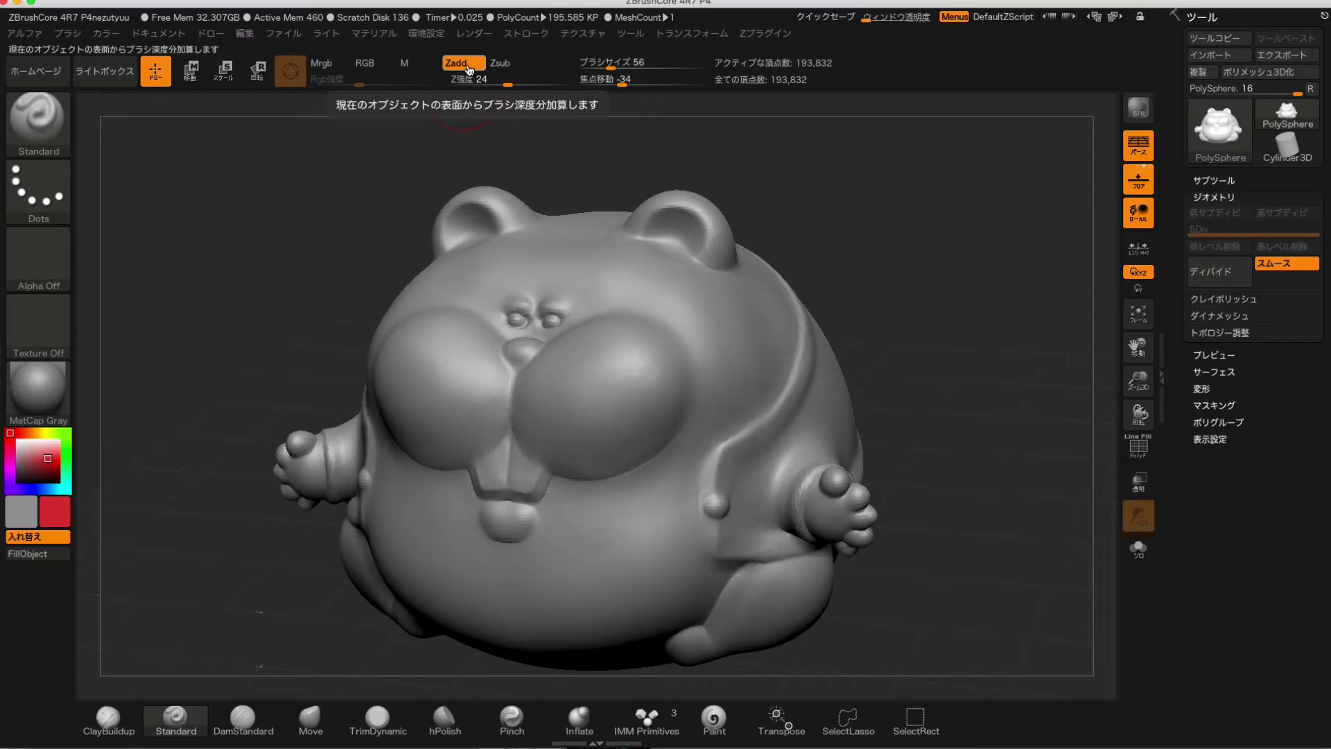
Switch the brush from Zadd to RGB only and pick orange as the paint colour.
left_click(464, 70)
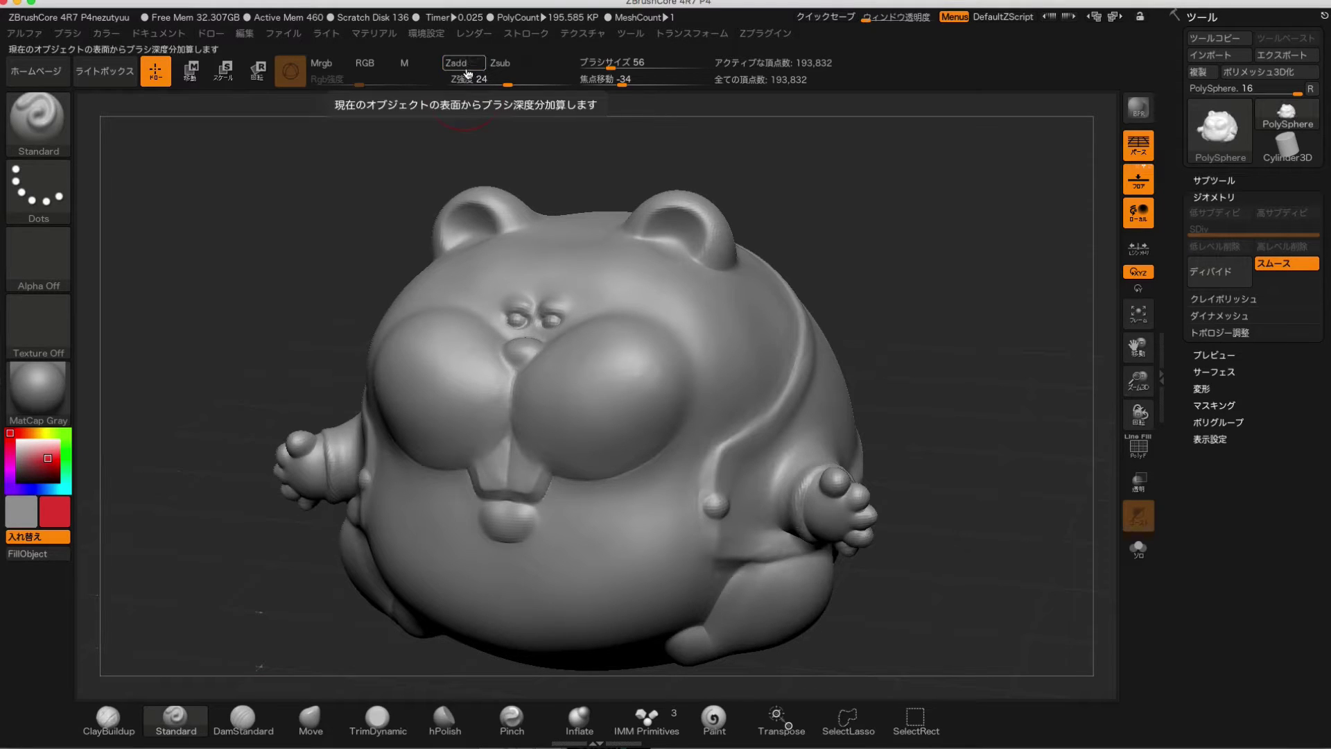
left_click(374, 64)
mouse_move(334, 79)
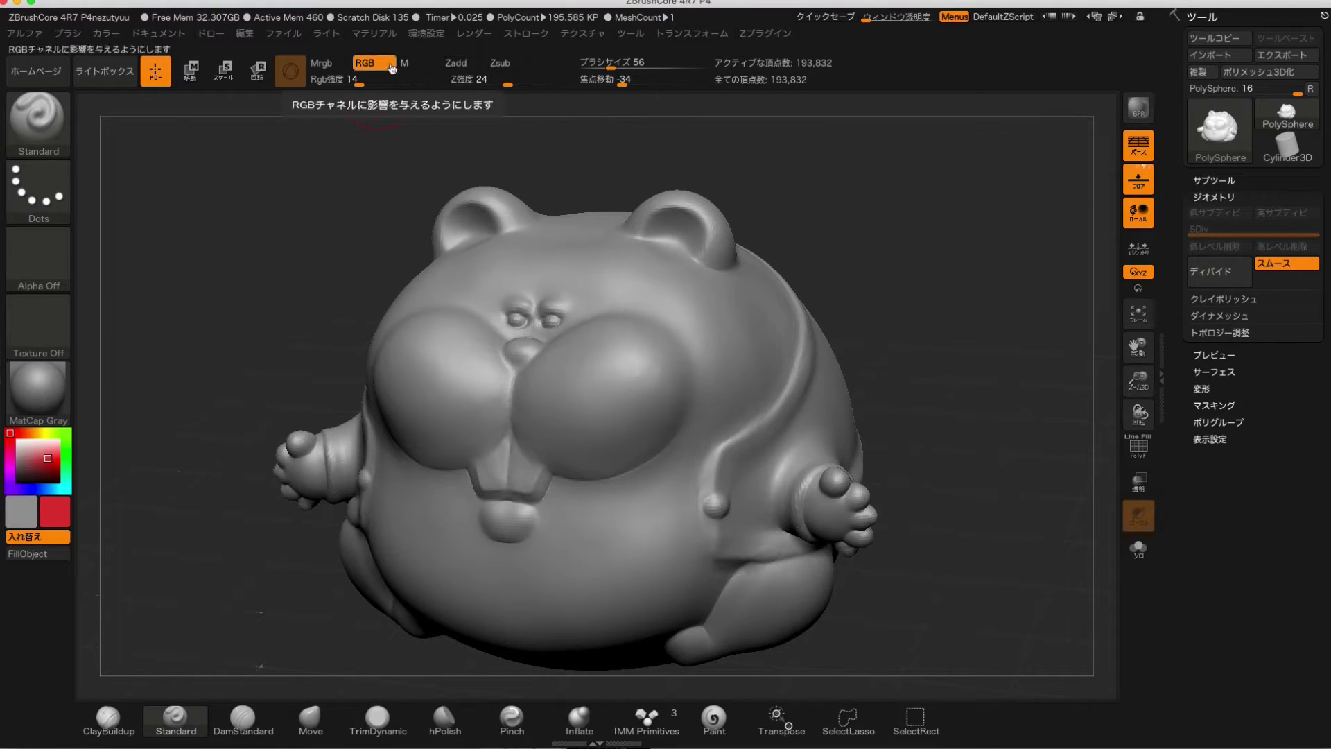
left_click(64, 434)
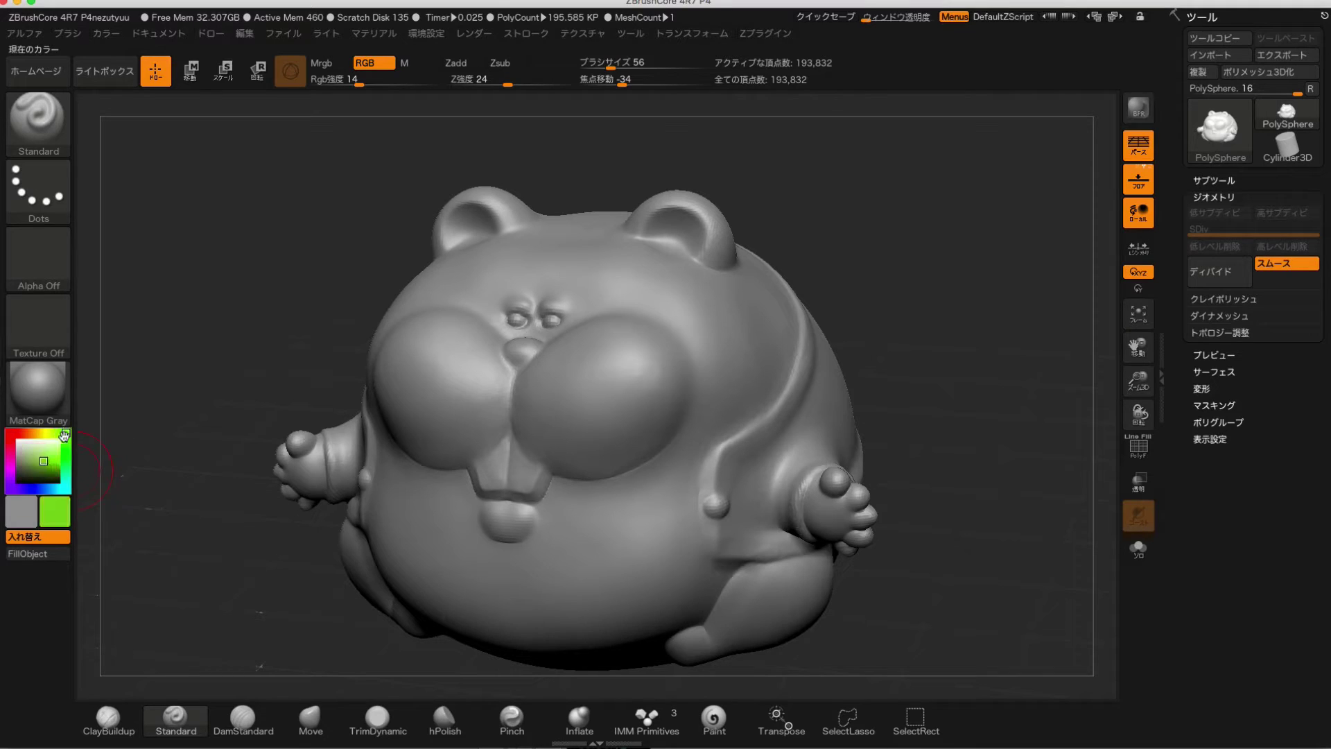
left_click_drag(57, 435, 33, 432)
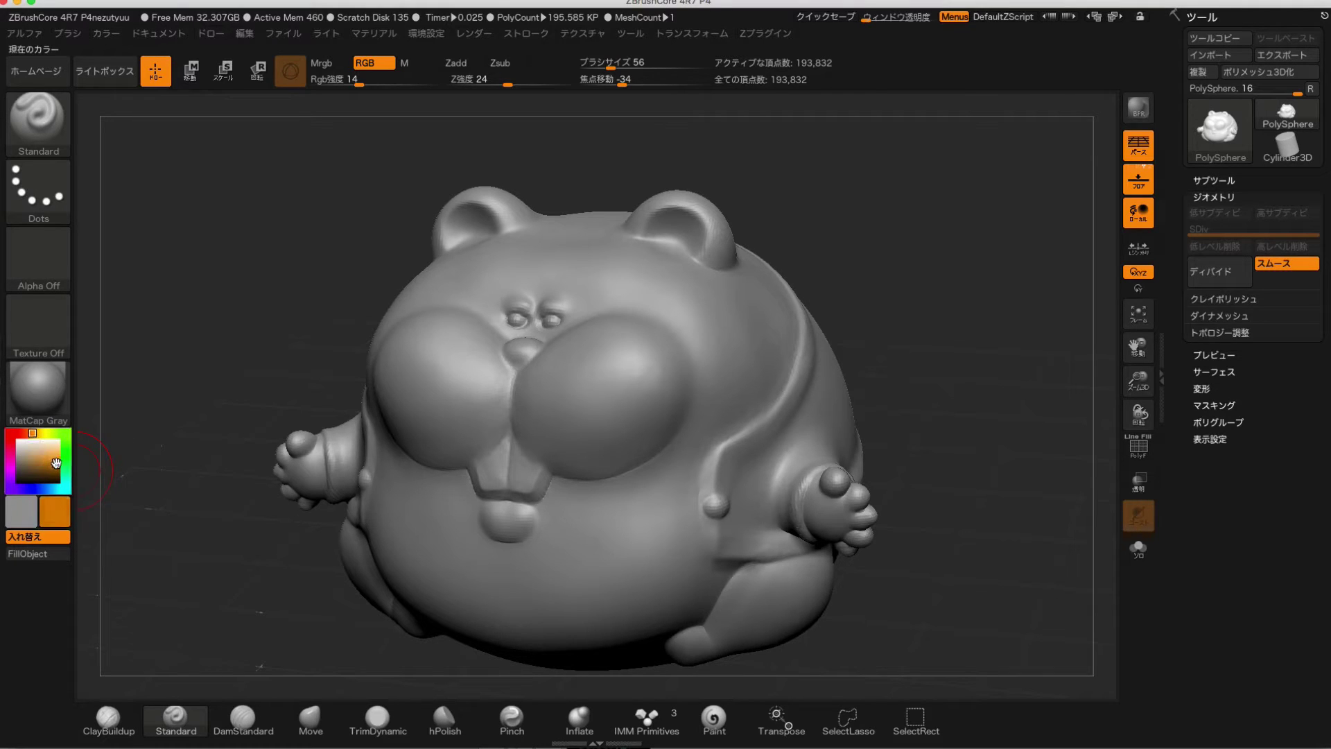
Test an orange stroke on the forehead, undo it, and turn the hamster front-on.
mouse_move(472, 278)
left_mouse_down()
mouse_move(617, 290)
mouse_move(430, 284)
left_mouse_up()
key("ctrl+z")
key("ctrl+z")
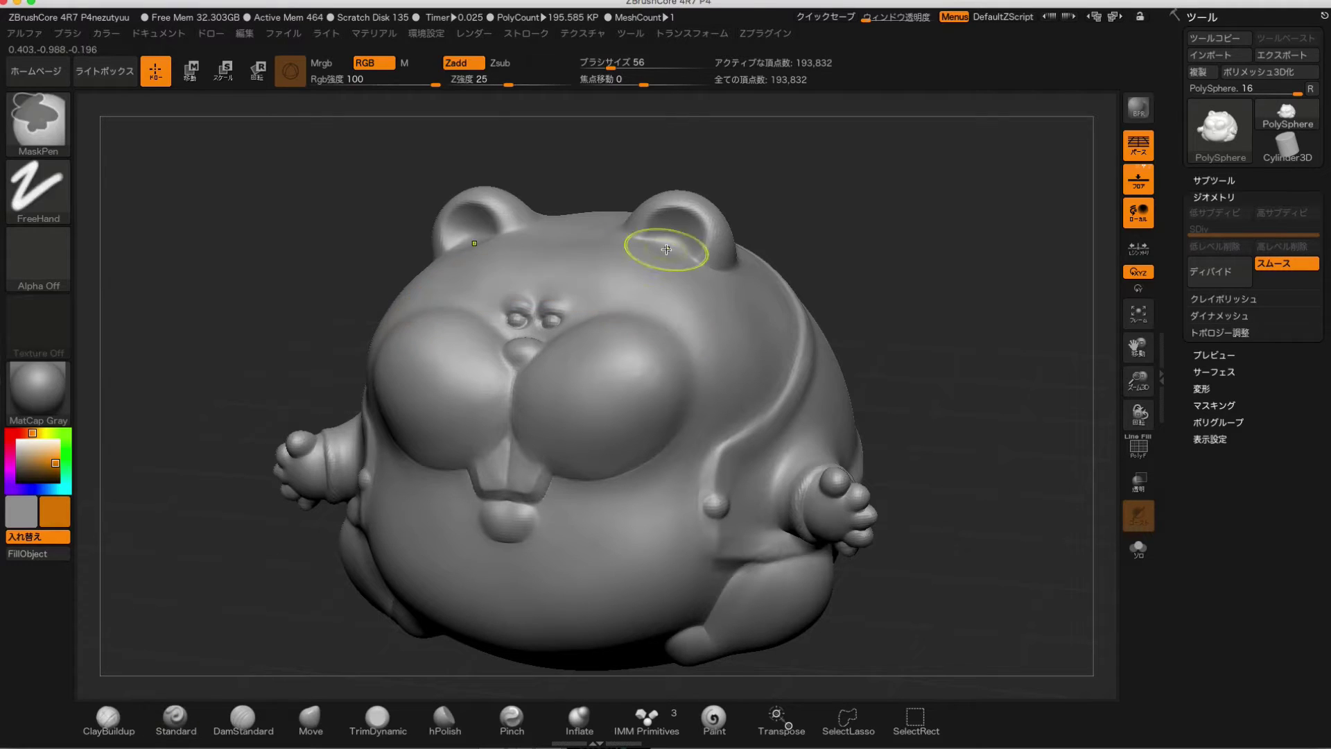
left_click_drag(897, 243, 802, 167, "shift")
Paint both ears orange, zoom in on an ear, then return to the front view.
key("s")
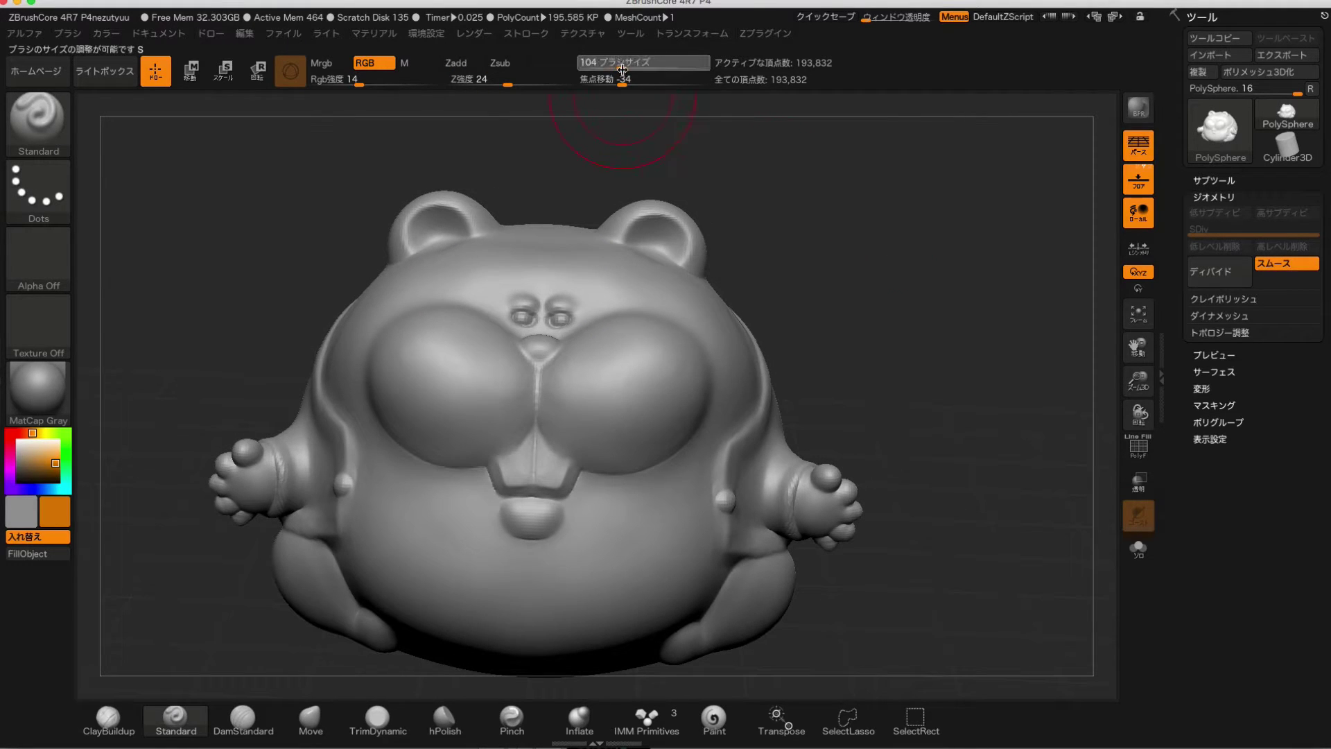
mouse_move(621, 70)
left_mouse_down()
mouse_move(636, 69)
mouse_move(742, 253)
mouse_move(669, 205)
mouse_move(696, 206)
left_mouse_up()
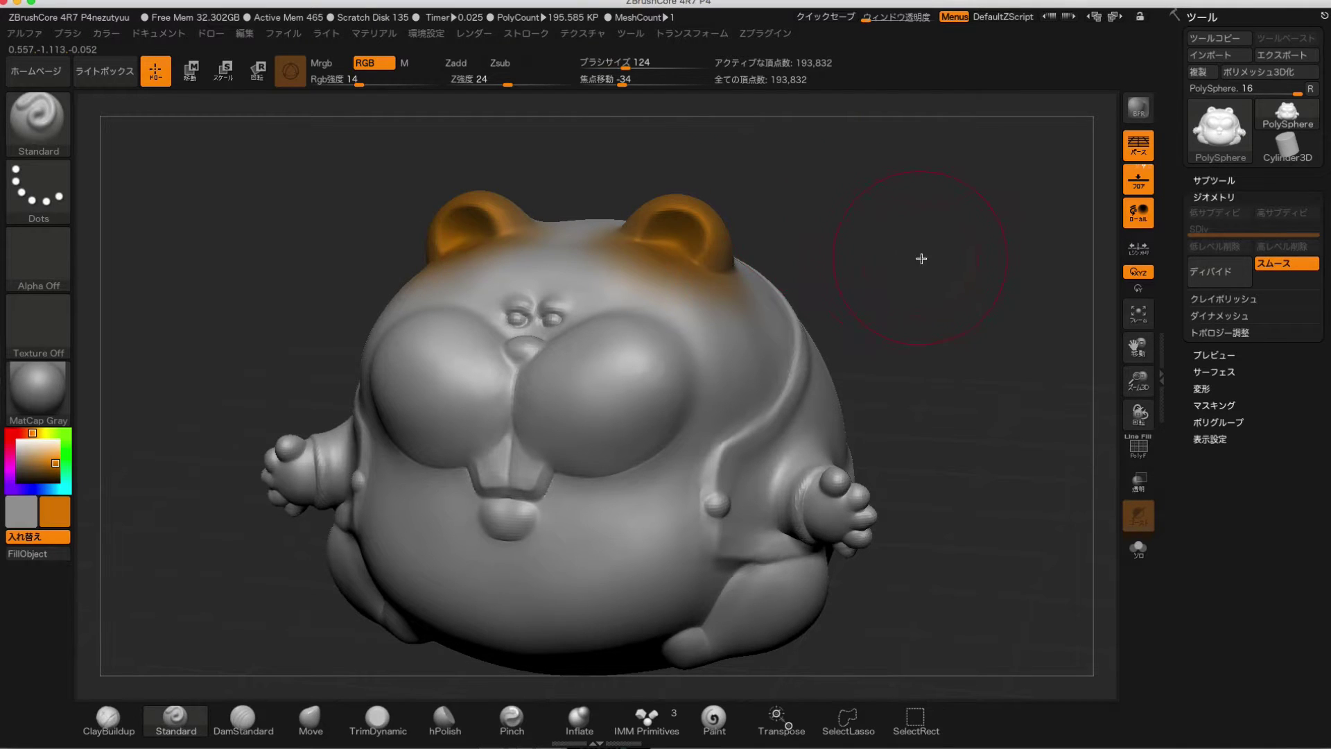
mouse_move(922, 258)
left_mouse_down("alt")
mouse_move(927, 208)
mouse_move(738, 228)
mouse_move(716, 252)
mouse_move(755, 267)
mouse_move(804, 229)
mouse_move(783, 253)
left_mouse_up("alt")
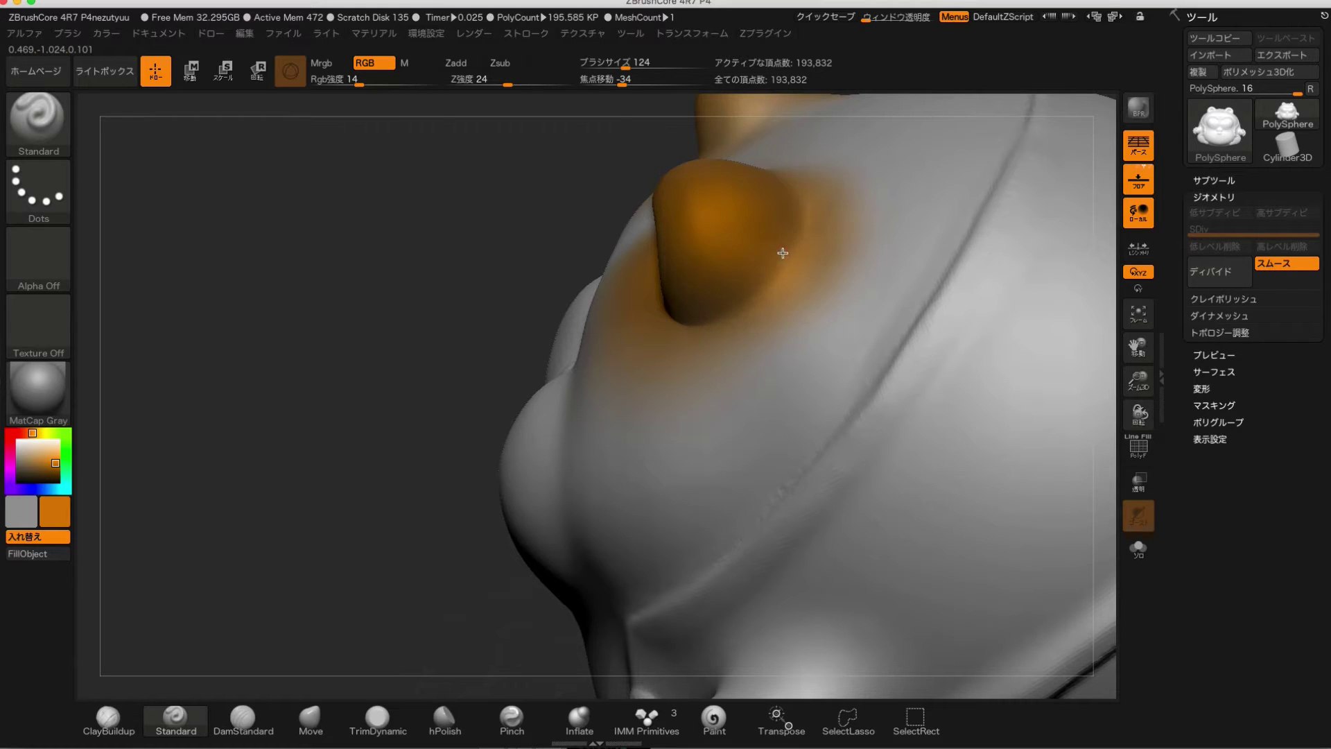
mouse_move(307, 404)
left_mouse_down()
mouse_move(930, 282)
mouse_move(913, 269)
mouse_move(936, 251)
mouse_move(933, 300)
mouse_move(929, 278)
left_mouse_up()
Reduce the brush size, test orange paint on the nose, and undo it.
left_click_drag(624, 64, 627, 63)
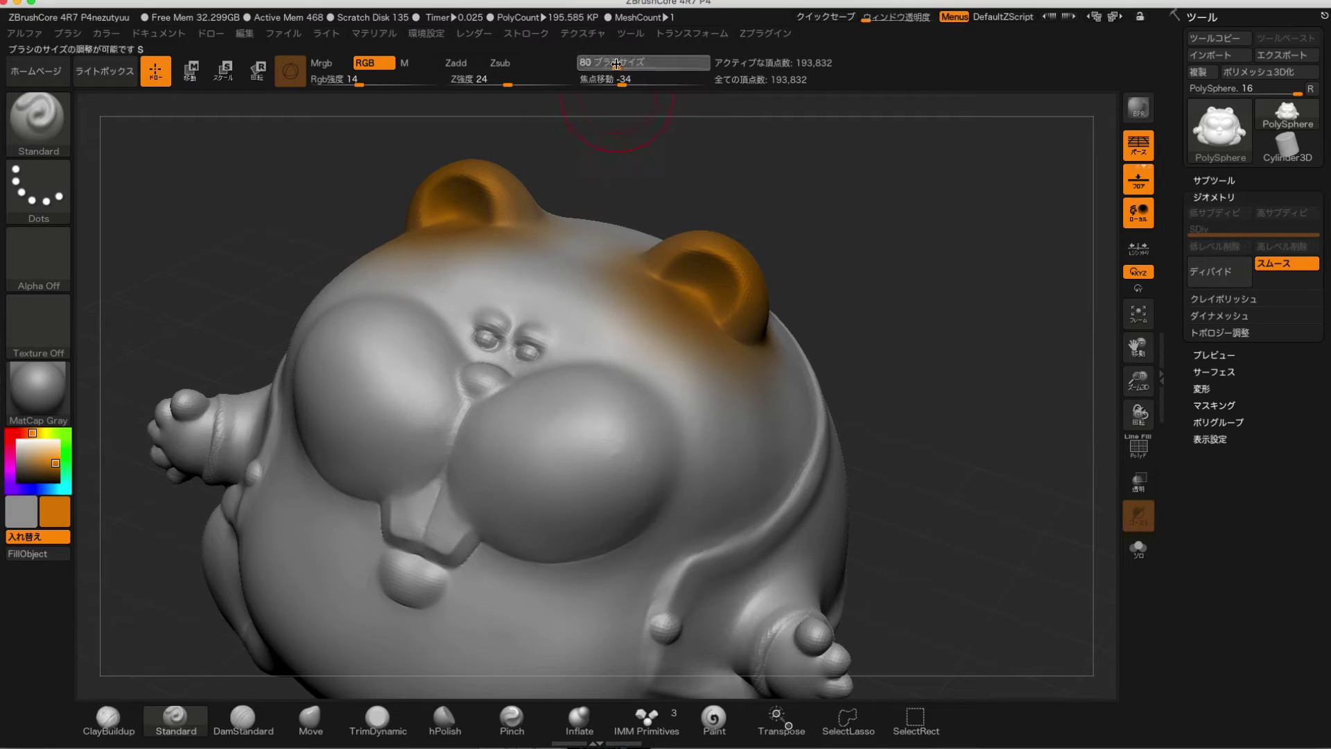
key("Return")
left_click(477, 377)
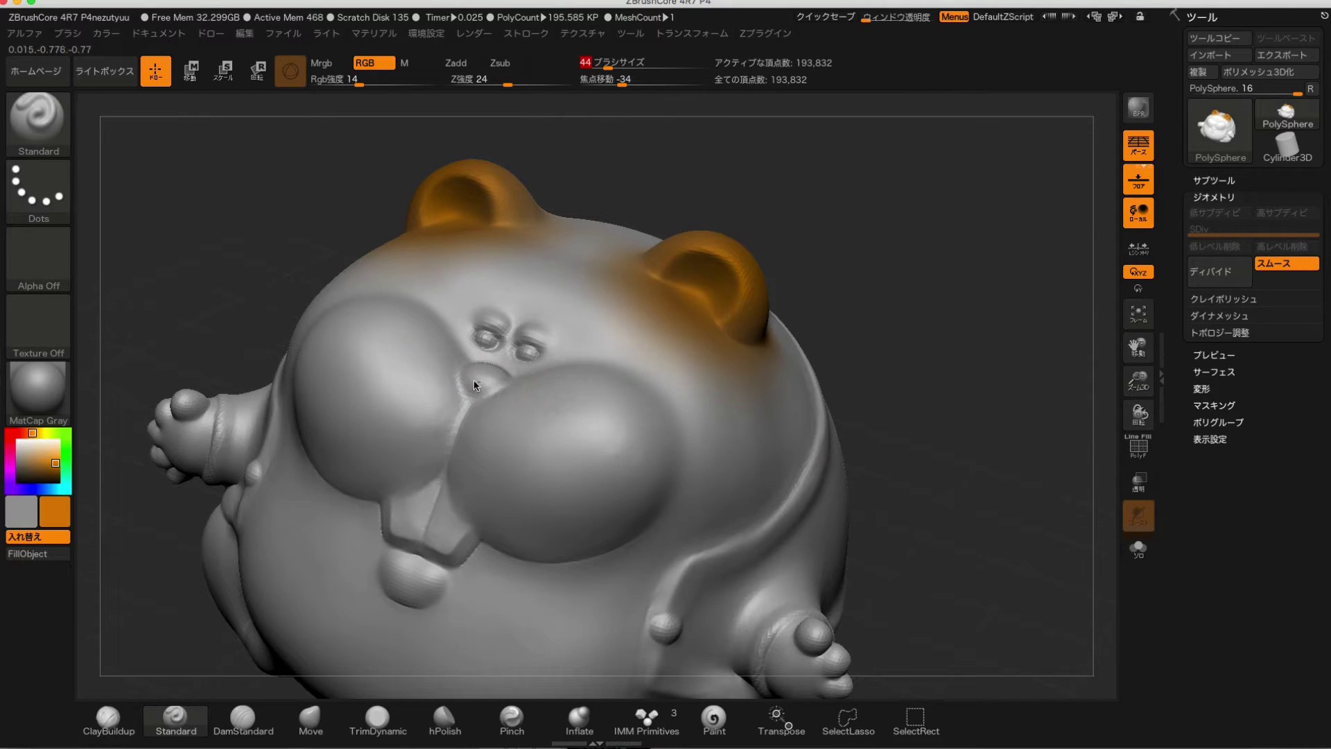
key("ctrl+z")
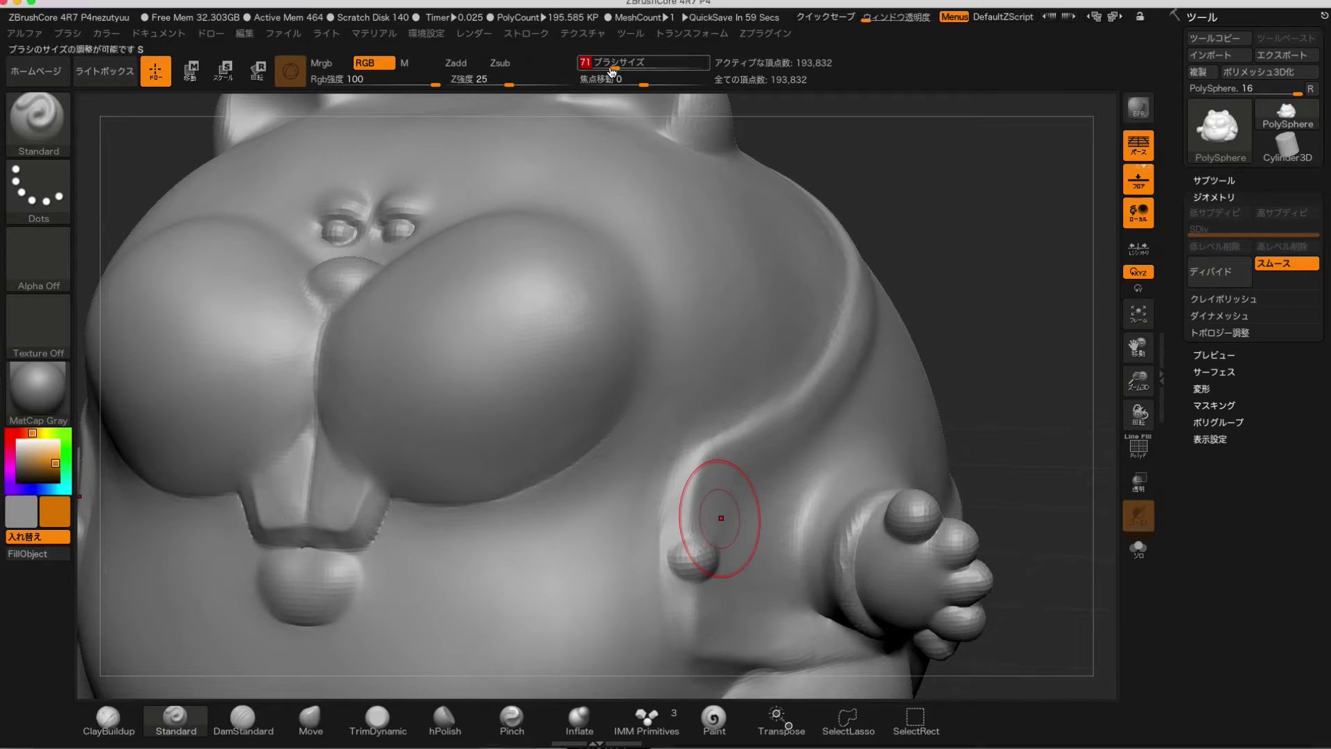
Shrink the brush to 46, test a stroke along the body groove, and undo it.
left_click_drag(614, 70, 610, 69)
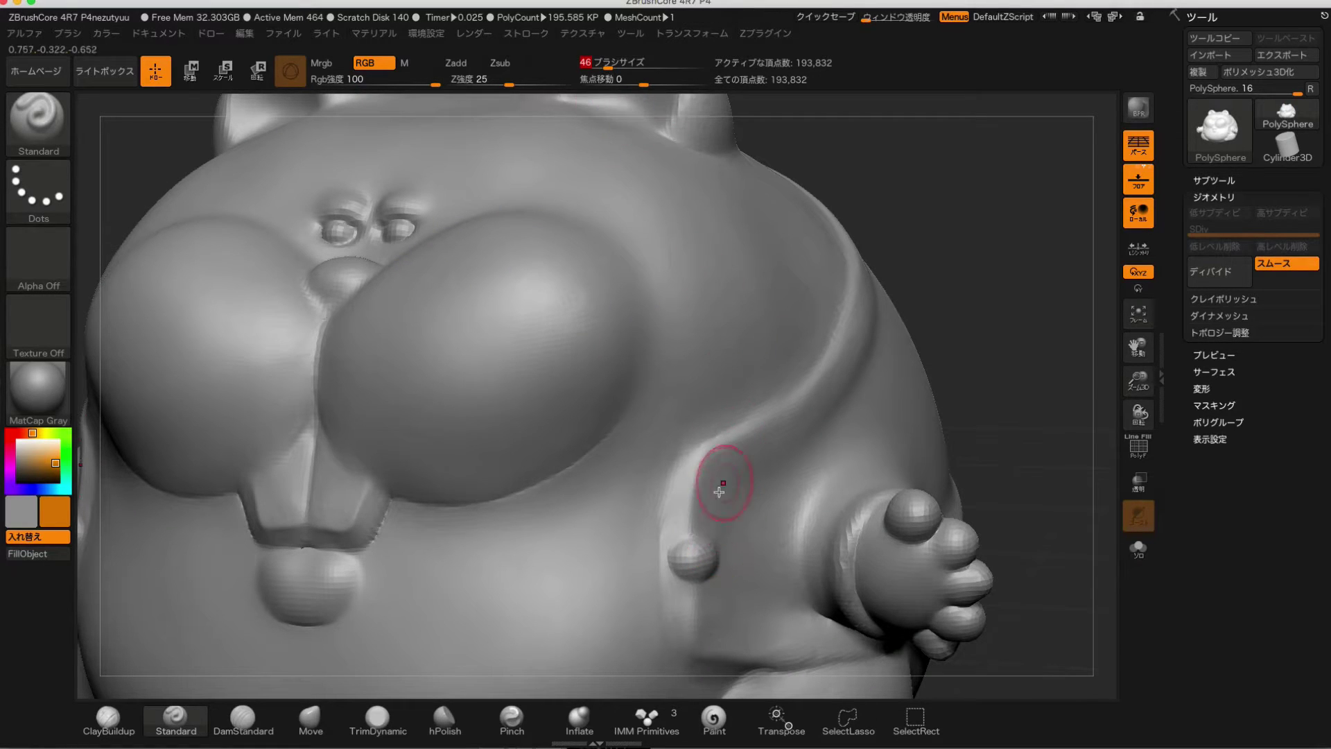
mouse_move(686, 519)
left_mouse_down()
mouse_move(687, 500)
mouse_move(686, 548)
left_mouse_up()
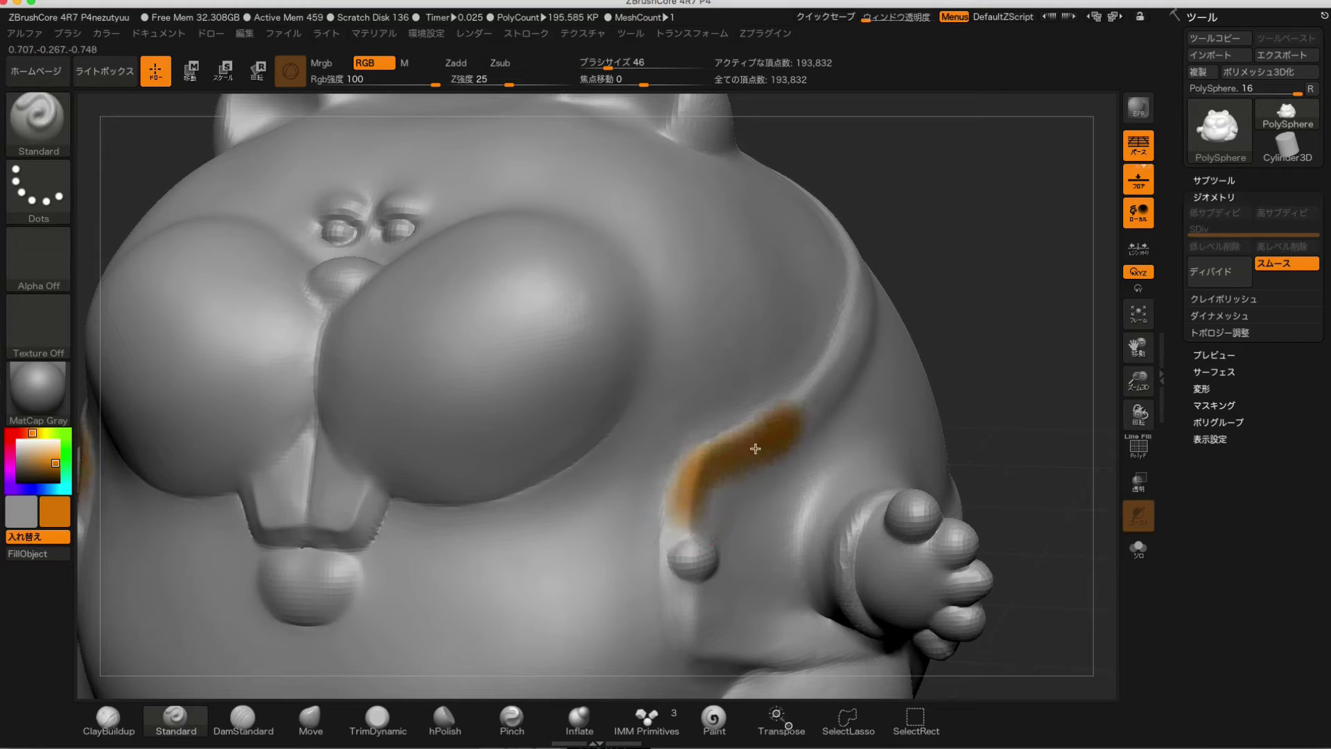
key("ctrl+z")
left_click_drag(974, 253, 954, 230)
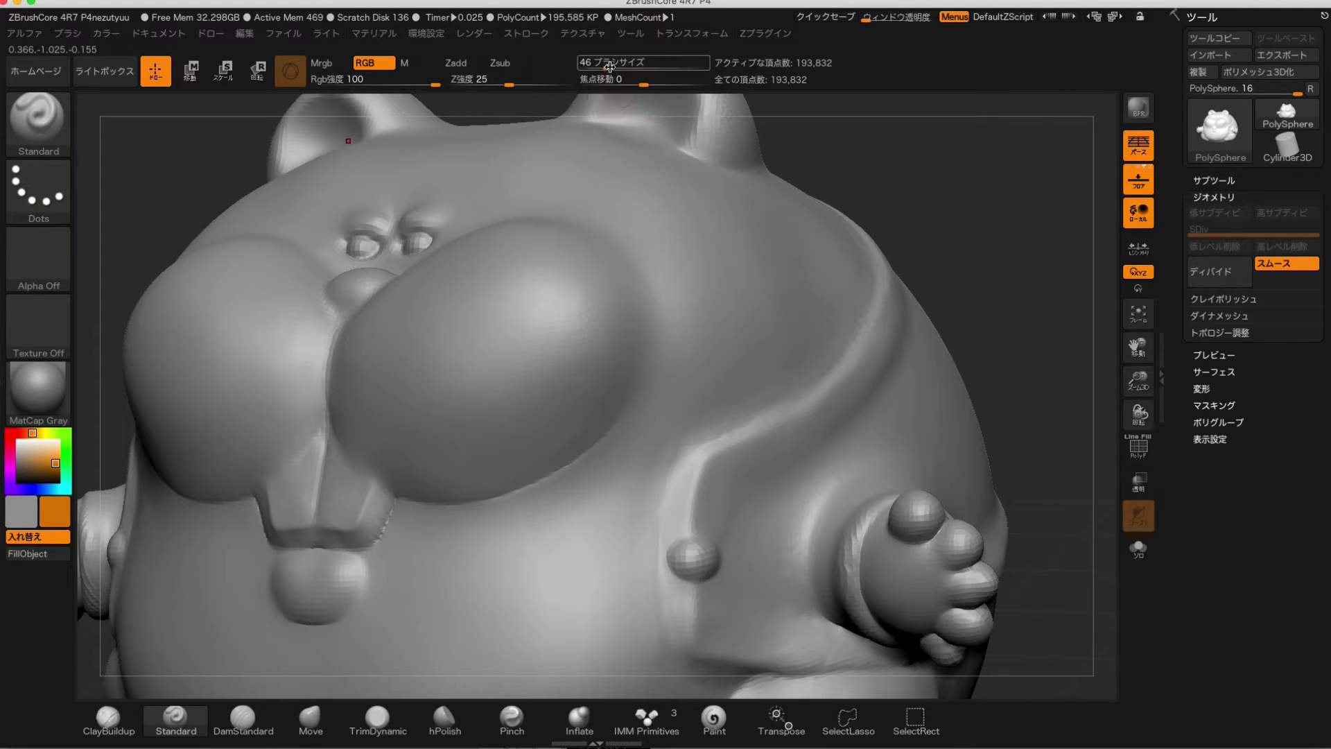
Enlarge the brush to 108, trial orange cheek patches with lower focal shift, then undo them.
left_click_drag(607, 67, 622, 67)
mouse_move(644, 233)
left_mouse_down()
mouse_move(610, 228)
mouse_move(543, 395)
mouse_move(455, 503)
mouse_move(437, 495)
left_mouse_up()
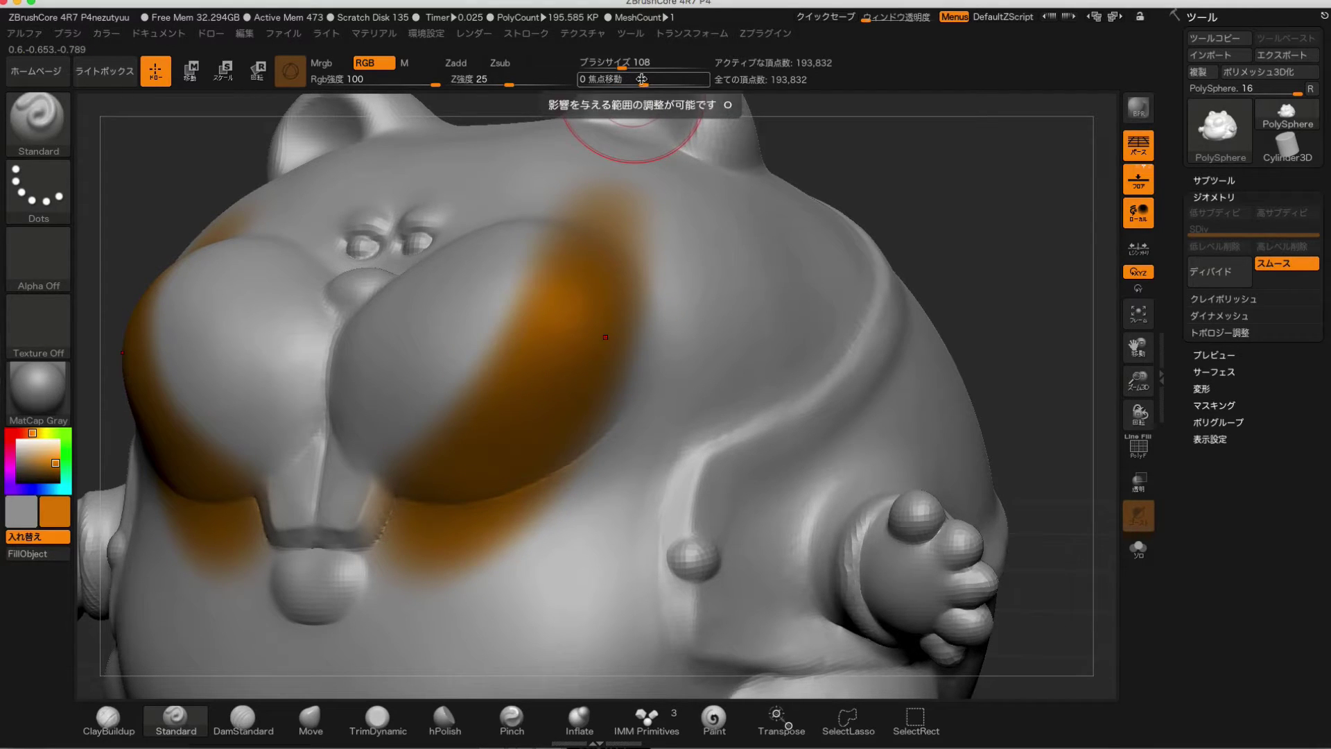
left_click_drag(645, 81, 632, 80)
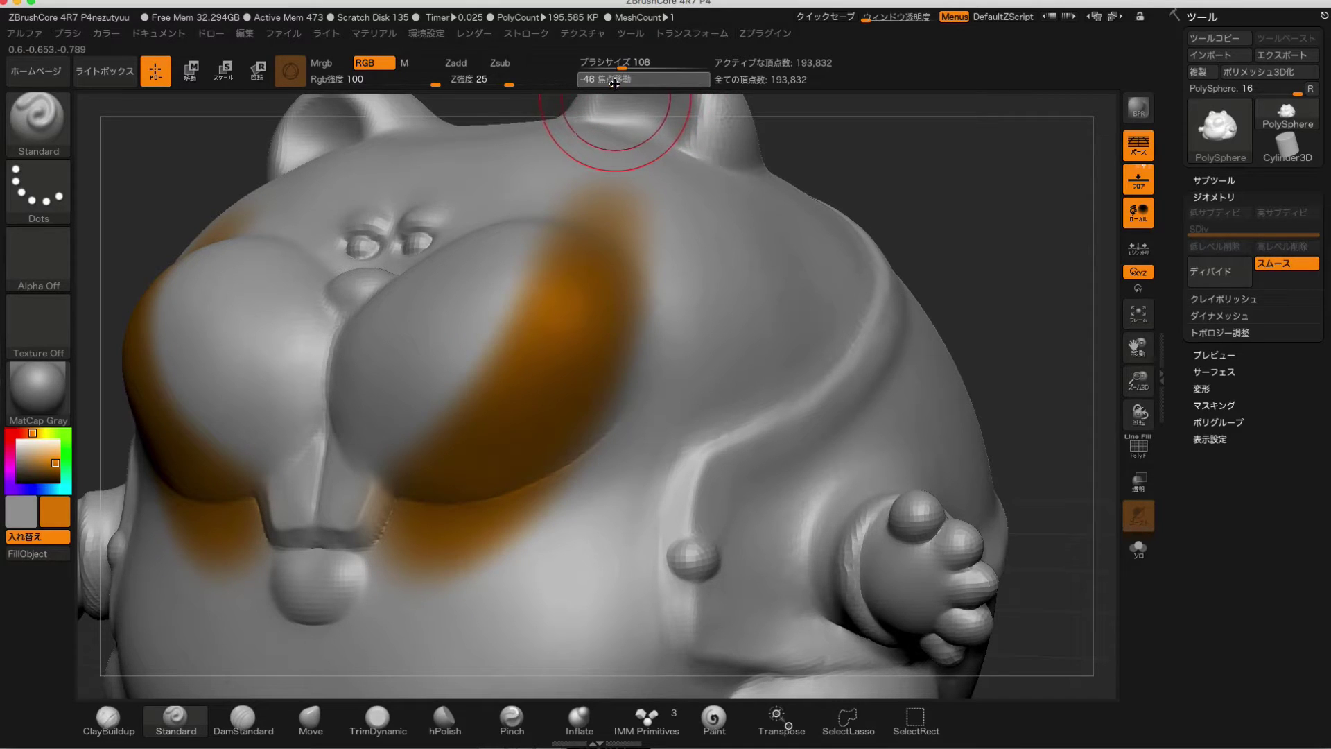
left_click_drag(610, 83, 611, 82)
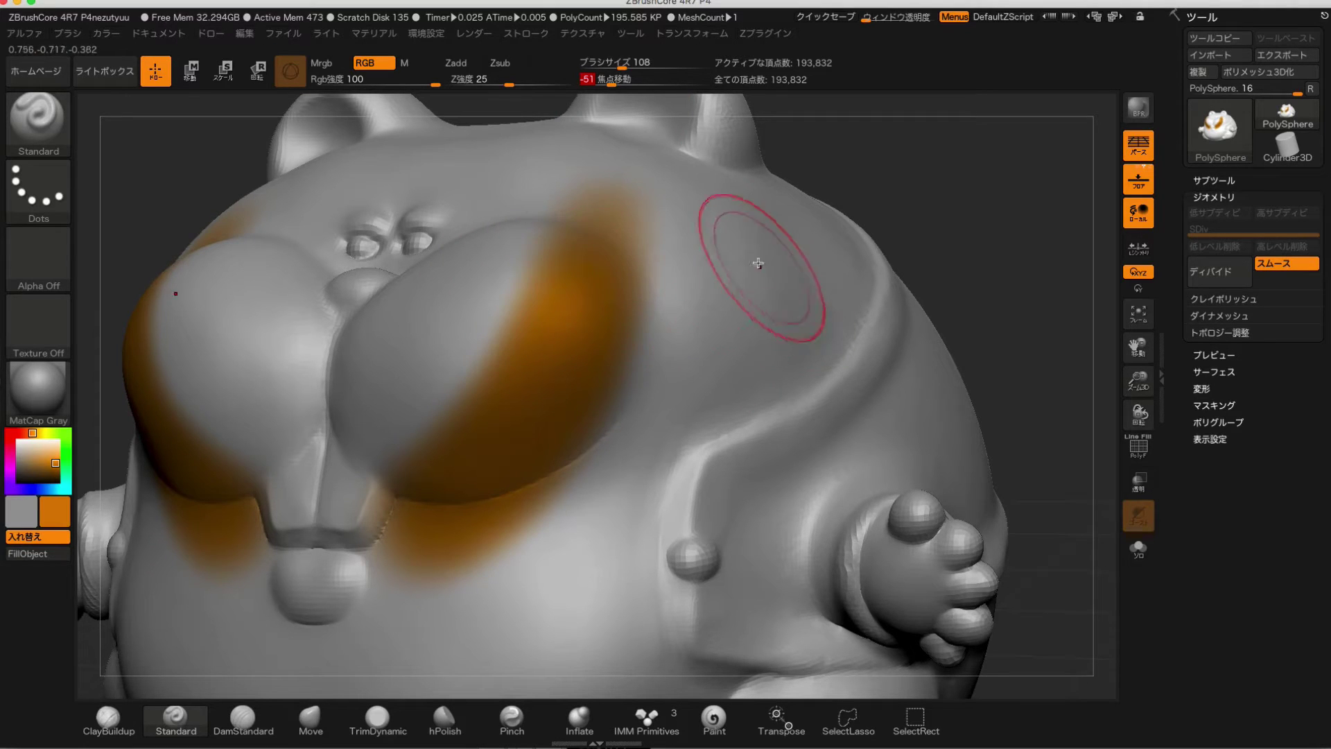
mouse_move(727, 260)
left_mouse_down()
mouse_move(732, 327)
mouse_move(624, 530)
left_mouse_up()
key("ctrl+z")
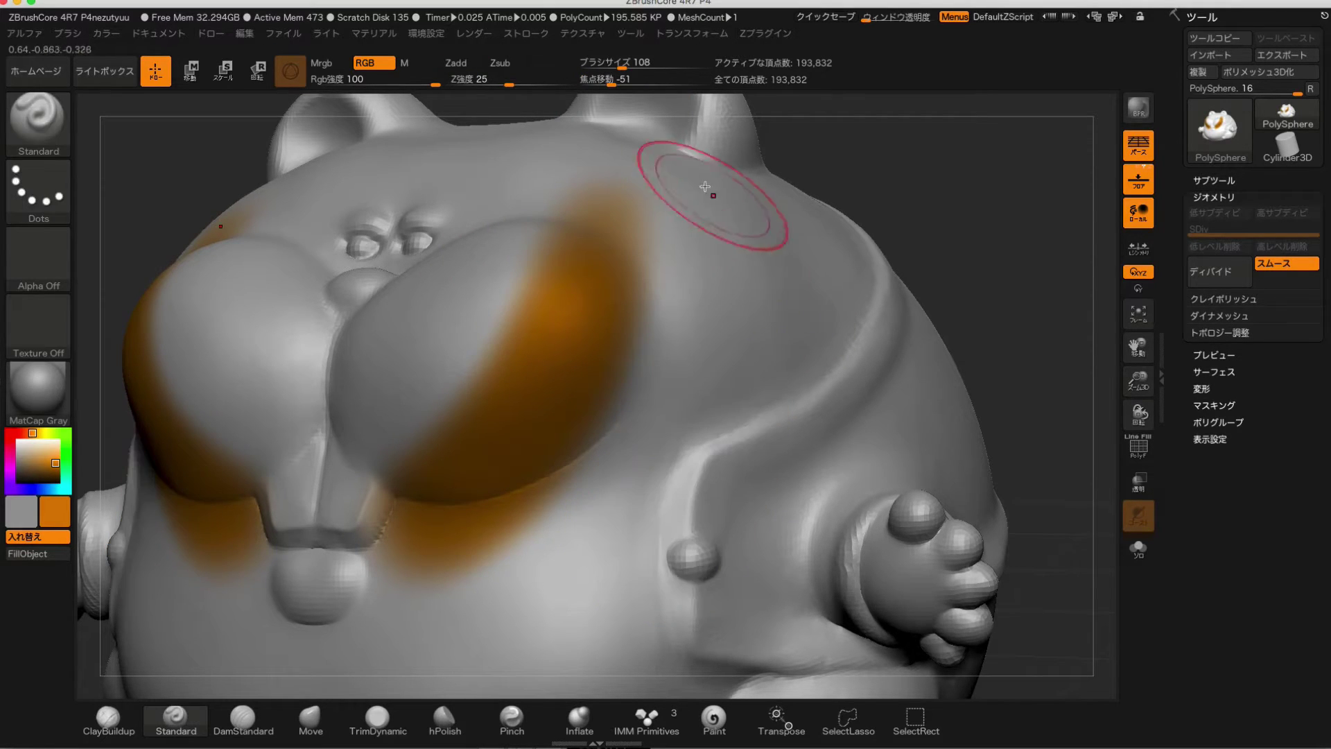
Set focal shift to about -98, test a body stripe, and undo all orange strokes.
left_click(603, 80)
left_click_drag(603, 80, 587, 85)
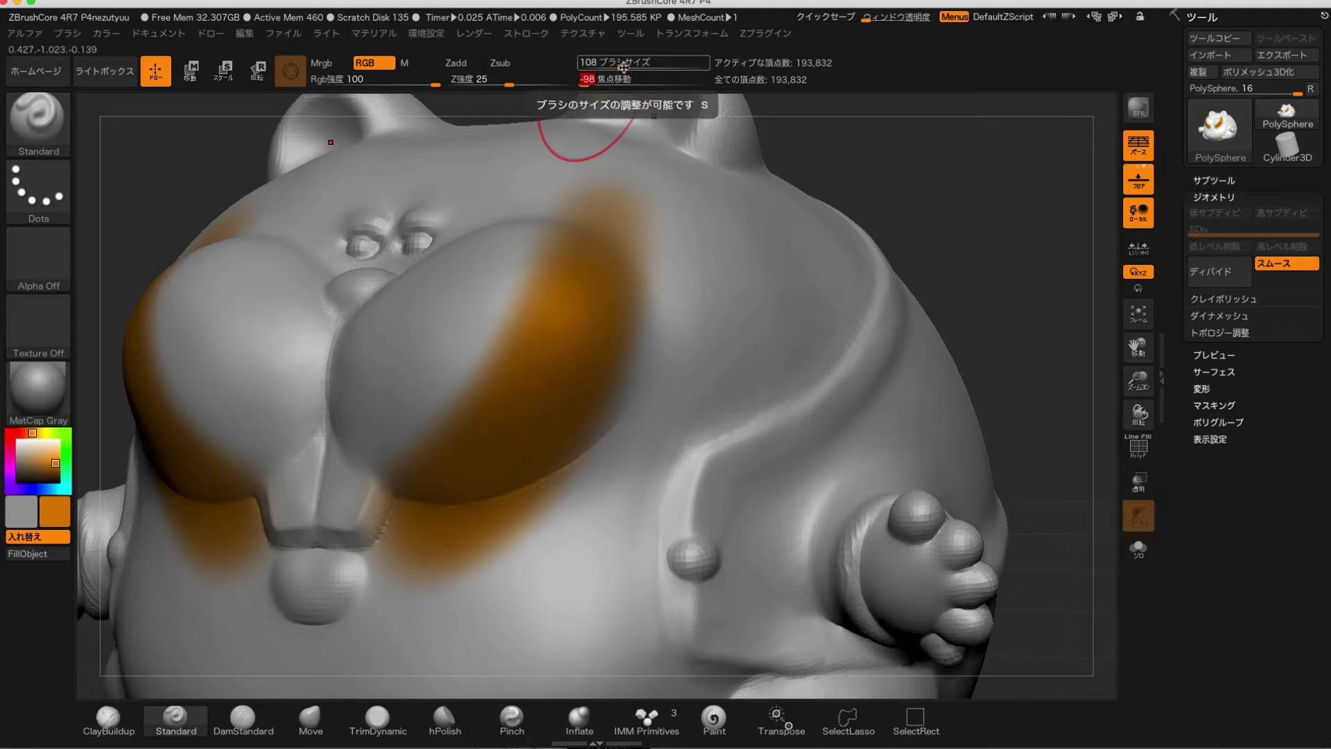
mouse_move(770, 268)
left_mouse_down()
mouse_move(751, 389)
mouse_move(697, 549)
mouse_move(617, 624)
left_mouse_up()
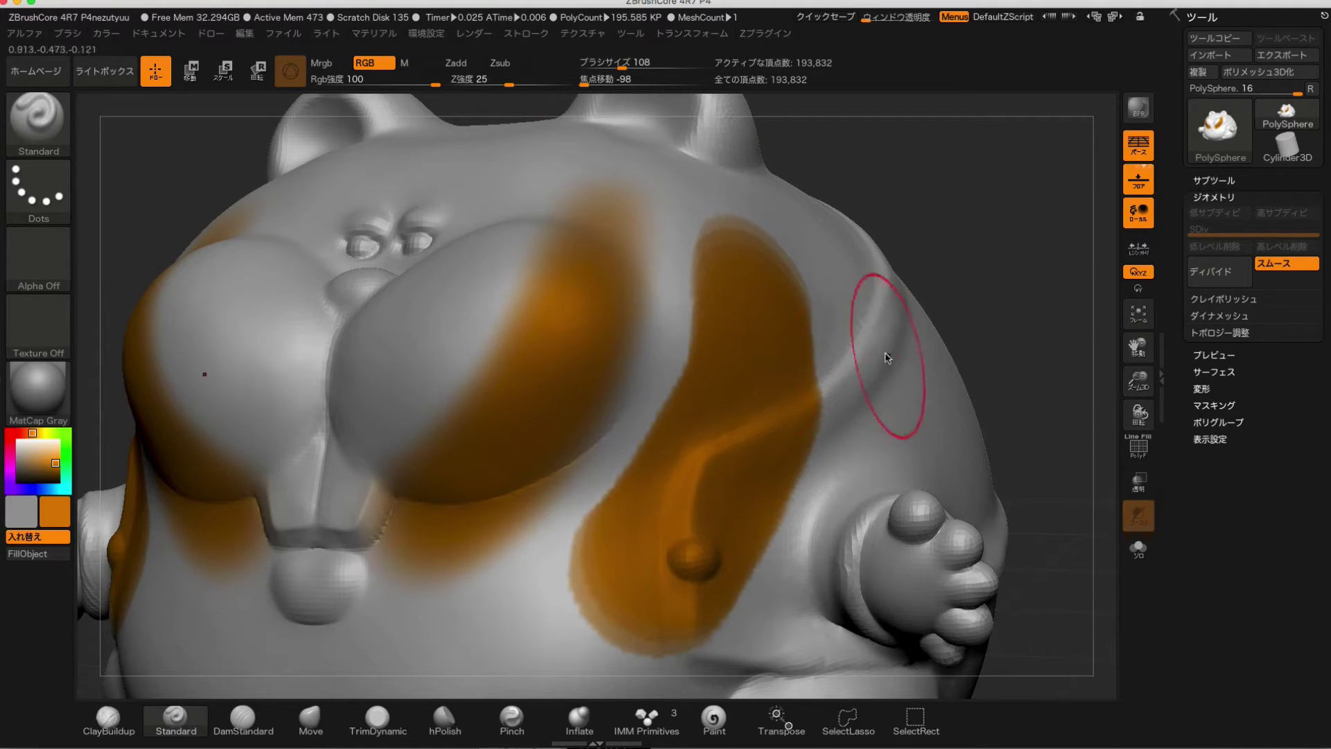
key("ctrl+z")
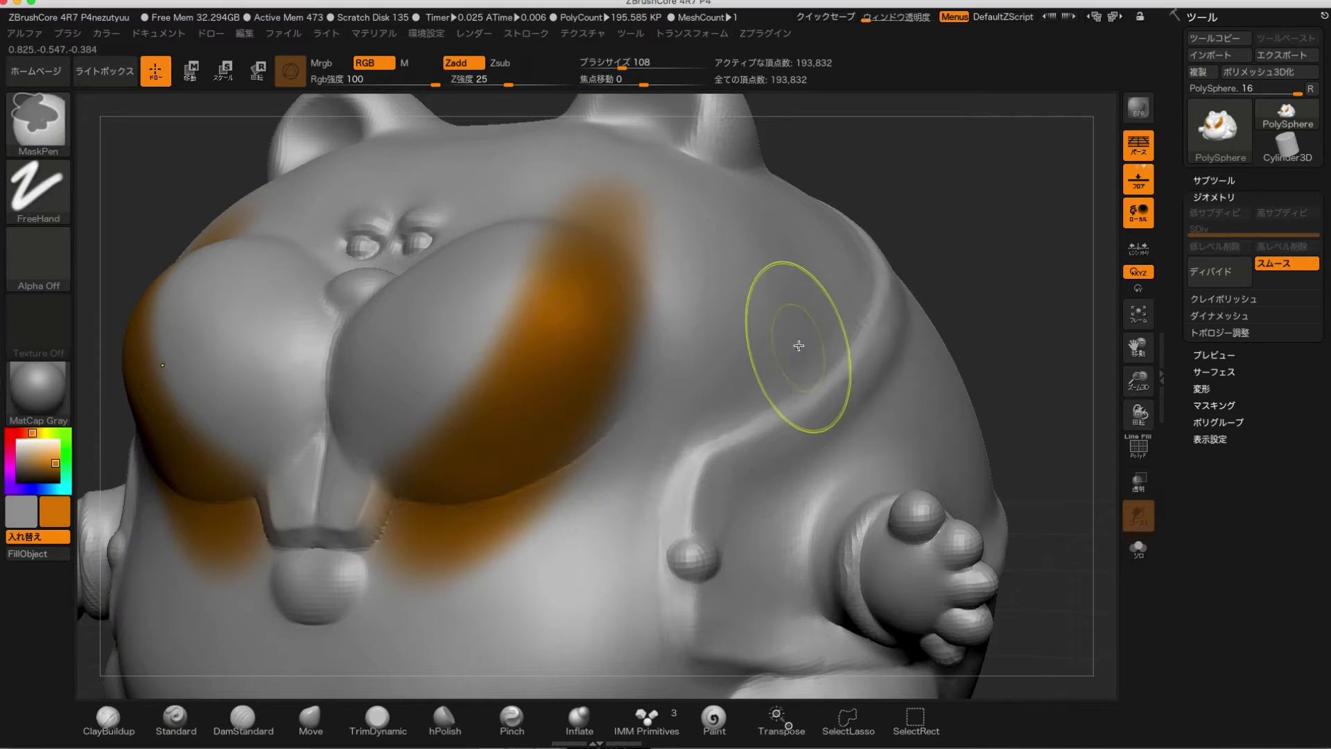
key("ctrl+z")
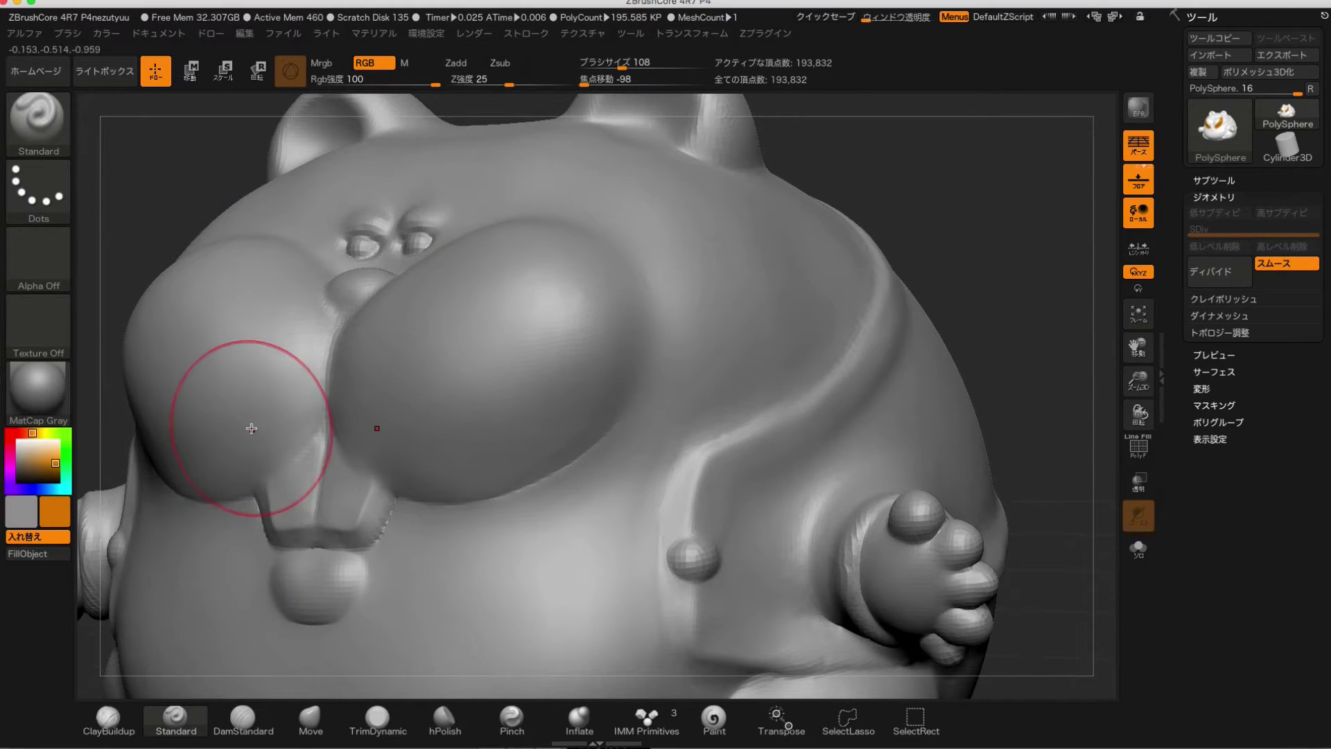
Turn off RGB painting and reset the focal shift to 0.
left_click(365, 63)
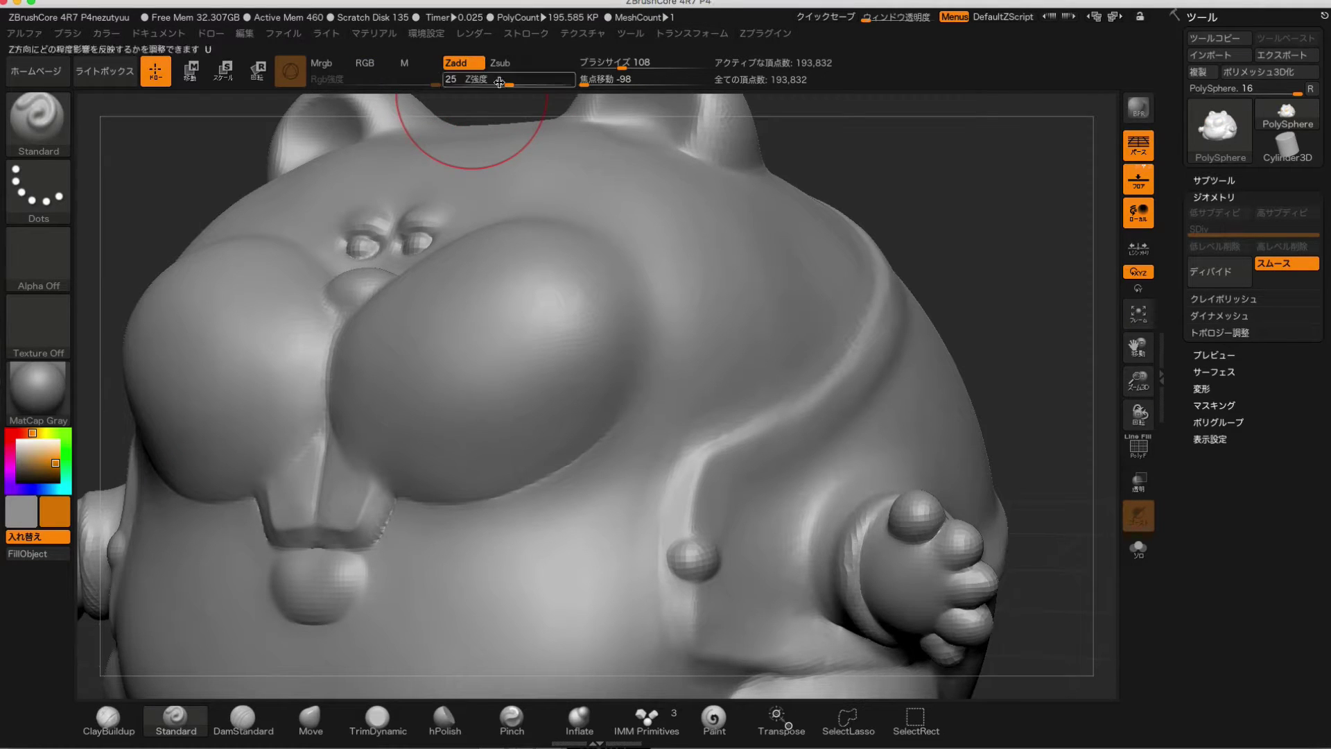
left_click(625, 80)
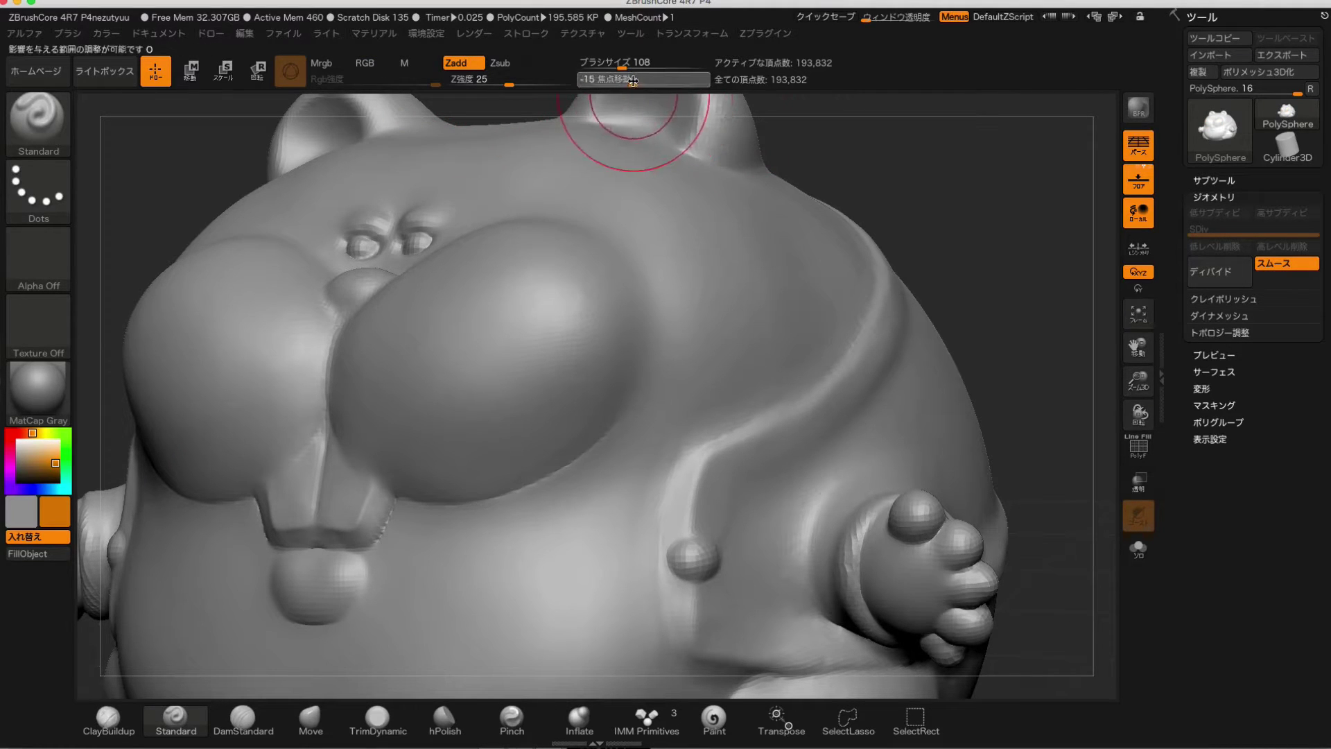
left_click(622, 81)
type("0")
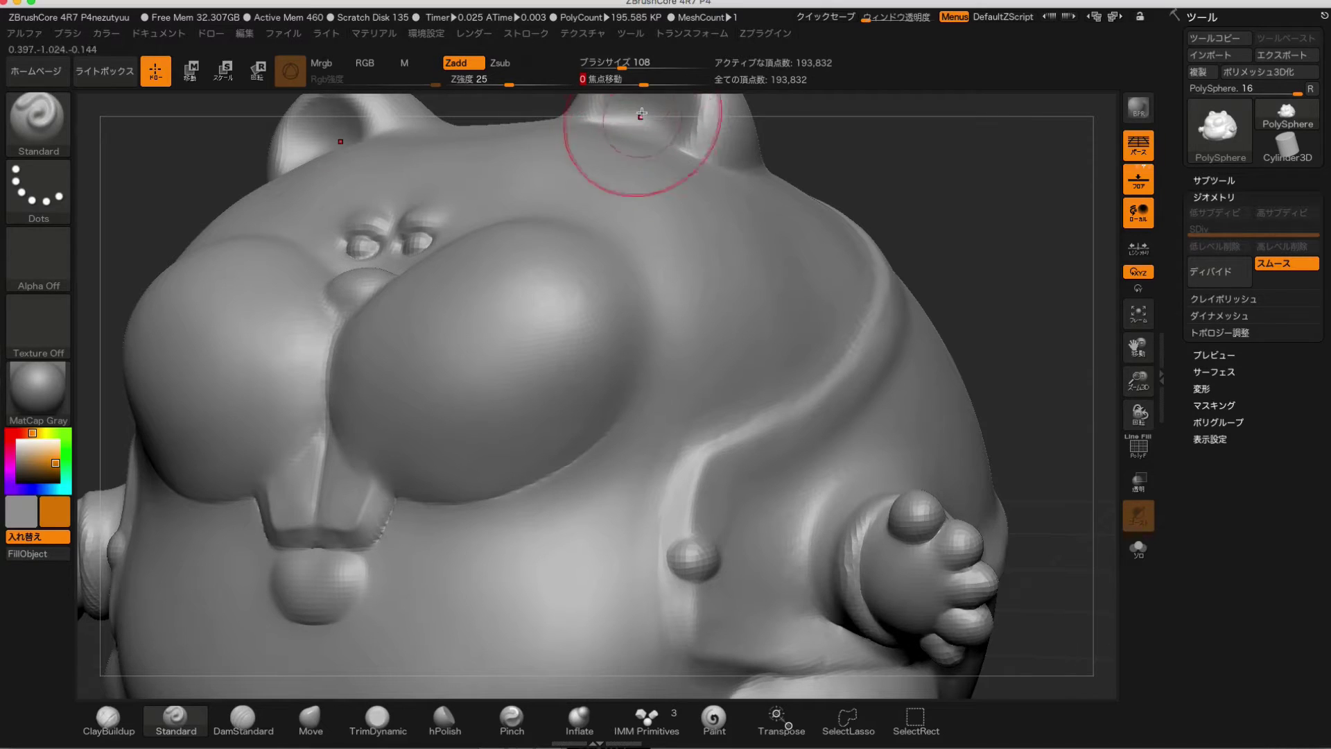
Reduce brush size and focal shift, then undo a trial column of dot ridges.
left_click_drag(622, 65, 619, 67)
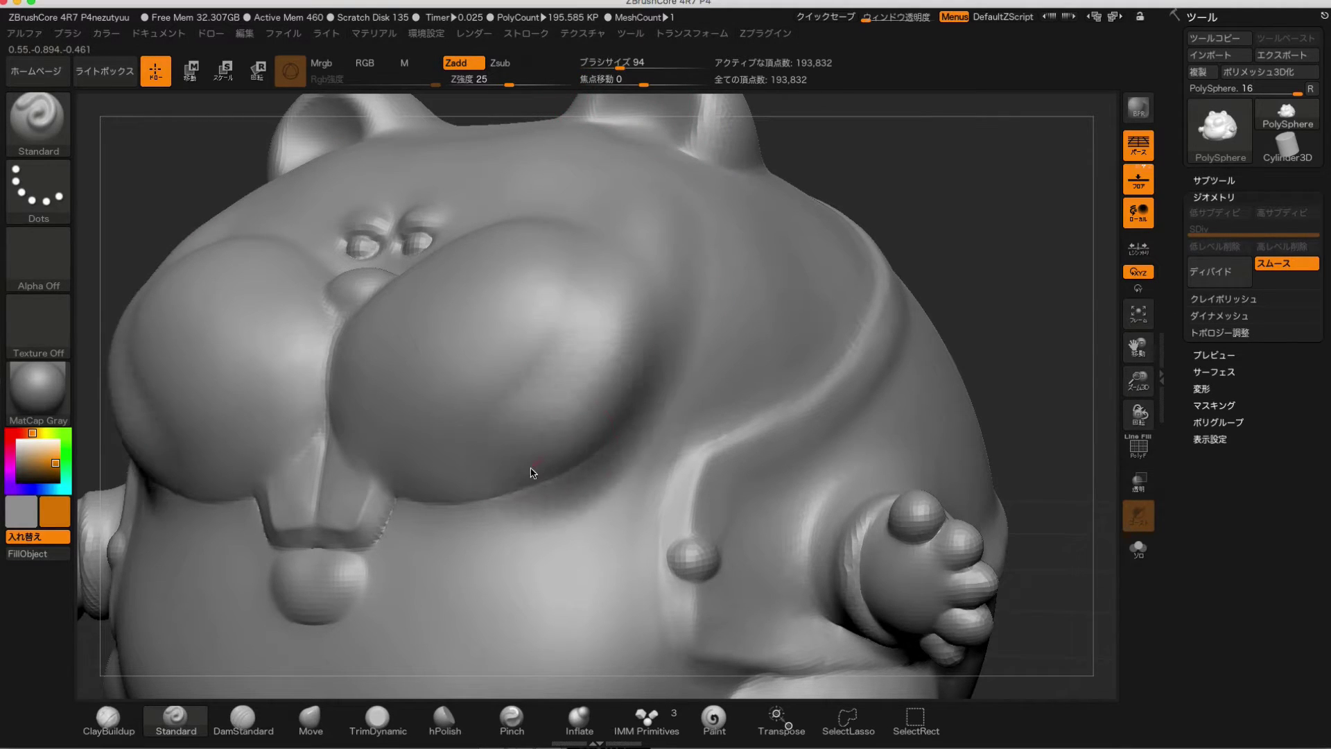
left_click_drag(642, 81, 599, 84)
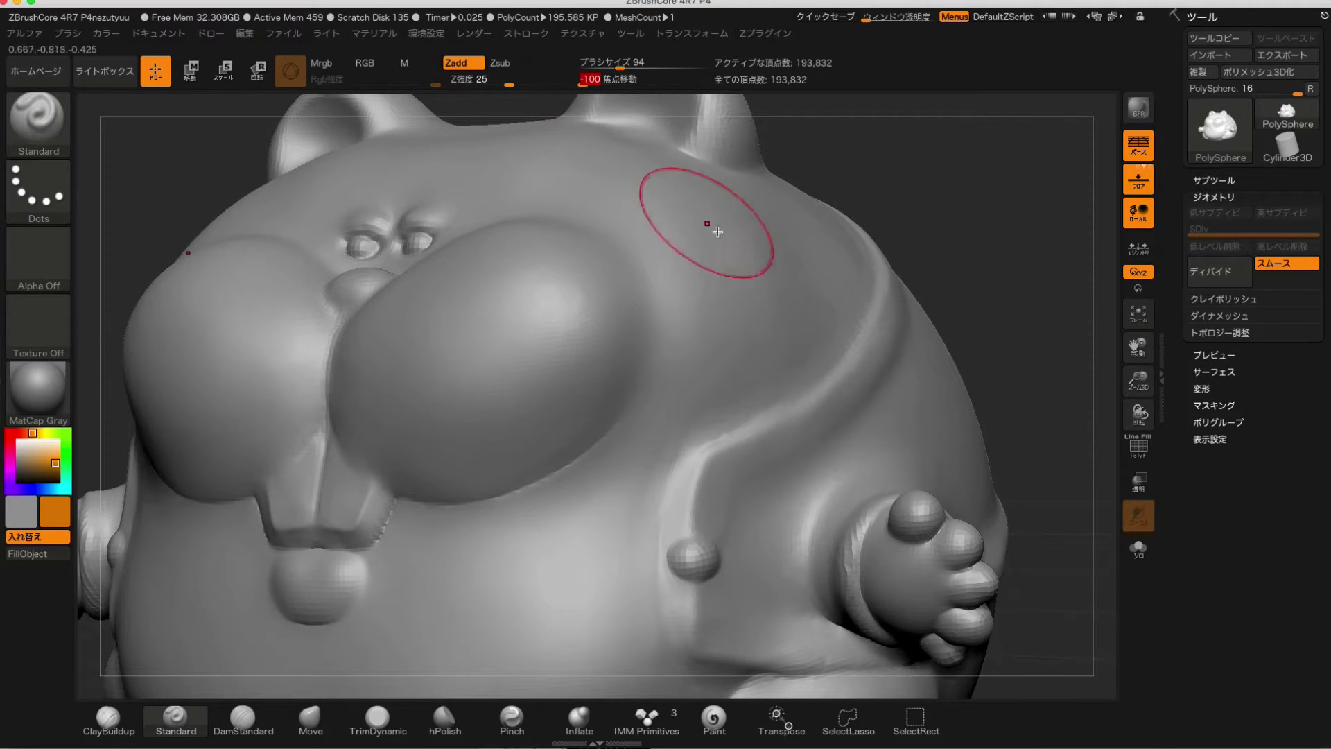
mouse_move(706, 222)
left_mouse_down()
mouse_move(703, 344)
mouse_move(630, 489)
mouse_move(725, 298)
left_mouse_up()
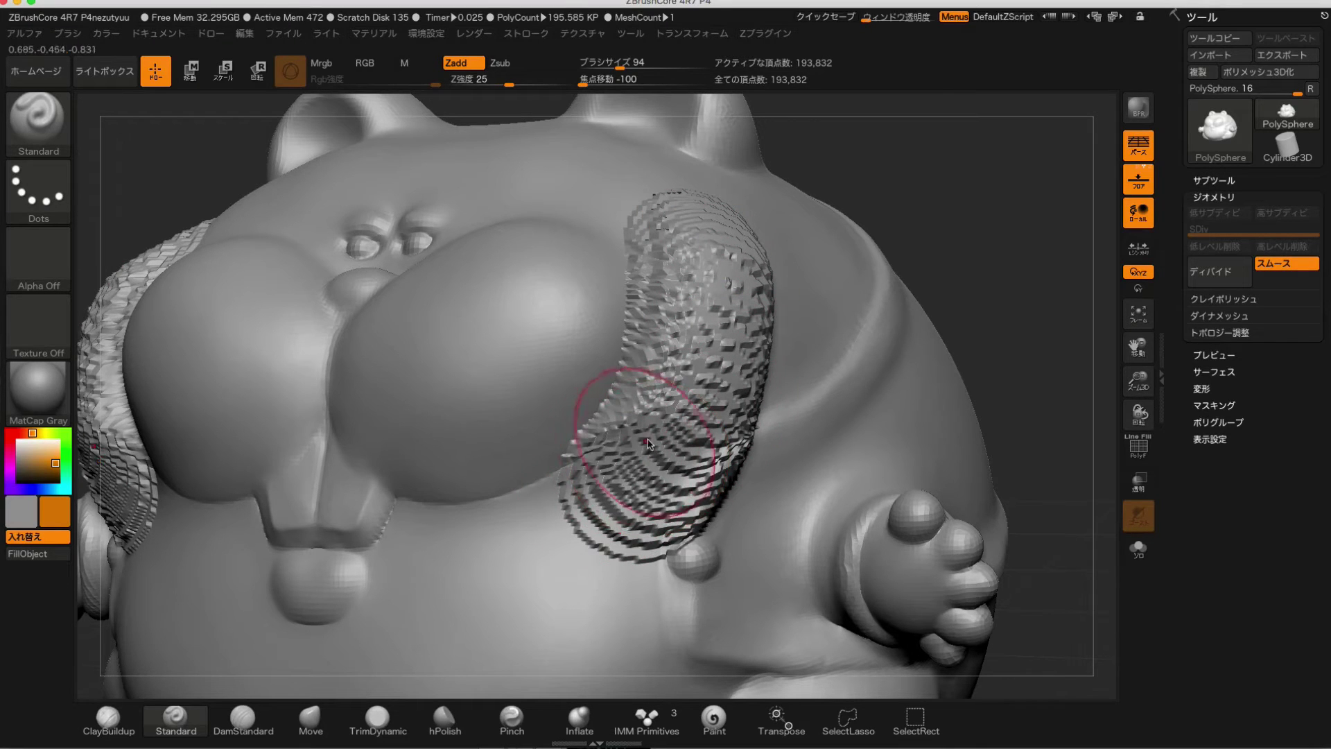
key("ctrl+z")
Set focal shift to -86 and undo a test dotted stroke on the belly.
left_click(587, 80)
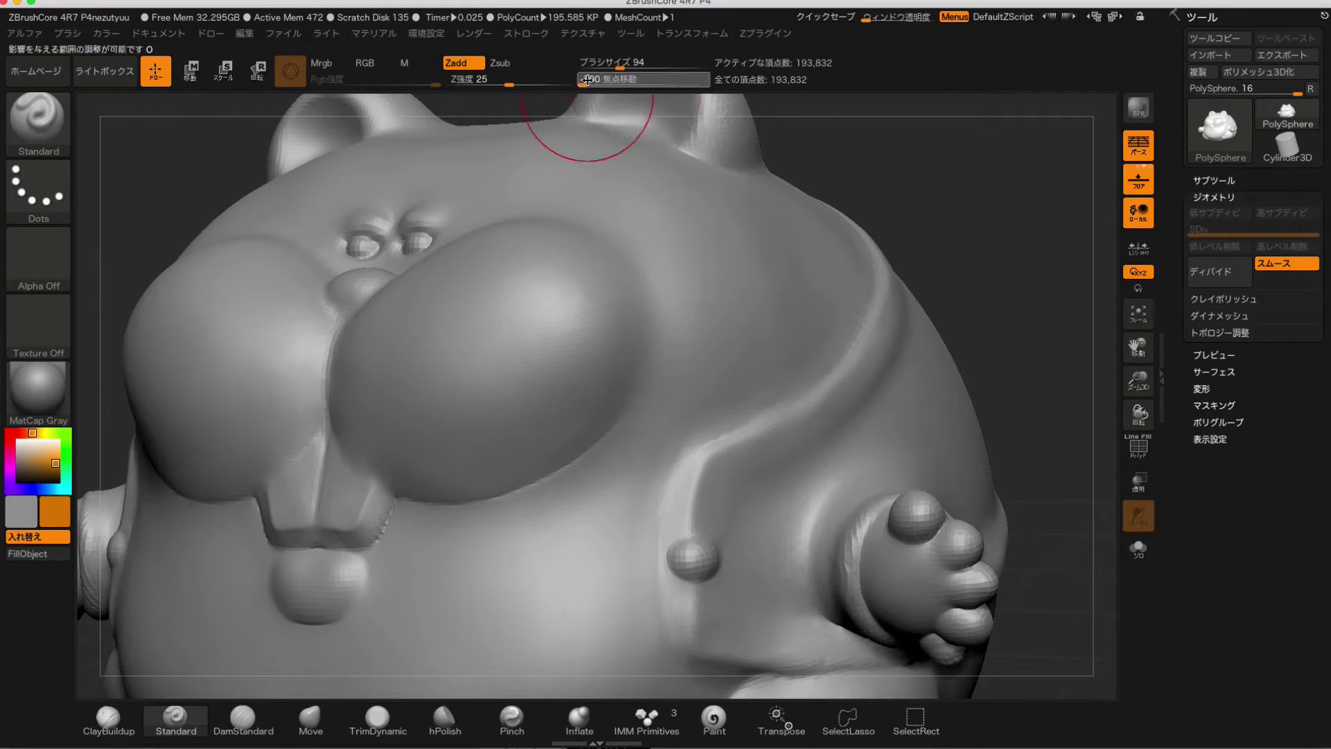
left_click_drag(588, 81, 590, 81)
left_click_drag(676, 208, 678, 421)
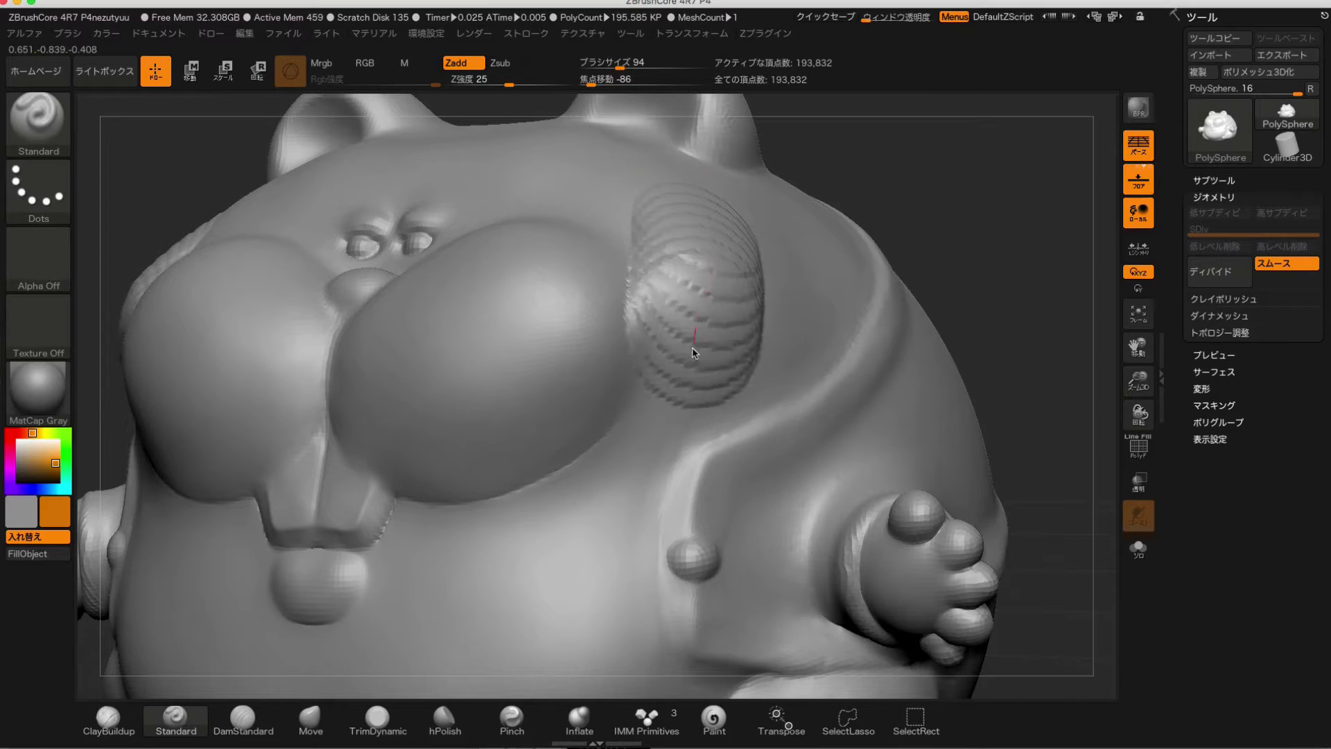
key("ctrl+z")
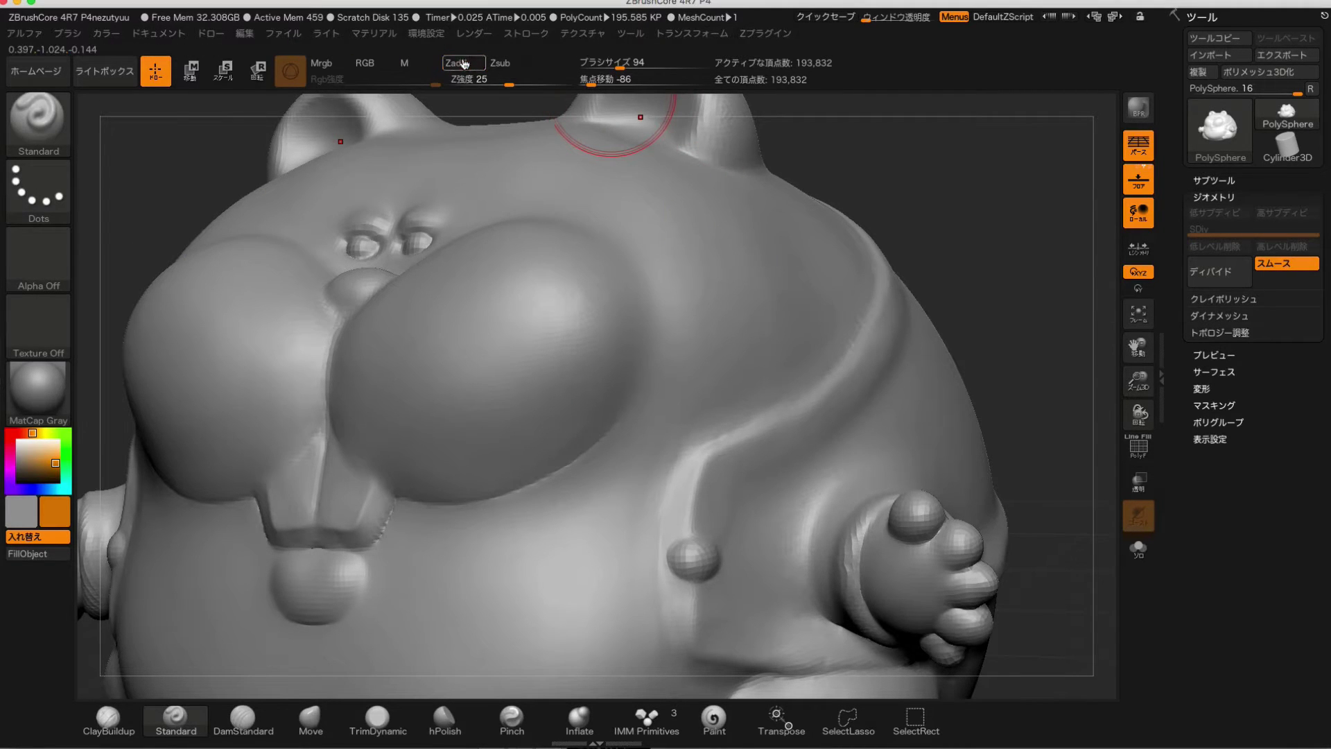
Switch to RGB painting with focal shift -91, undo a belly test stroke, and set size 56.
left_click(371, 61)
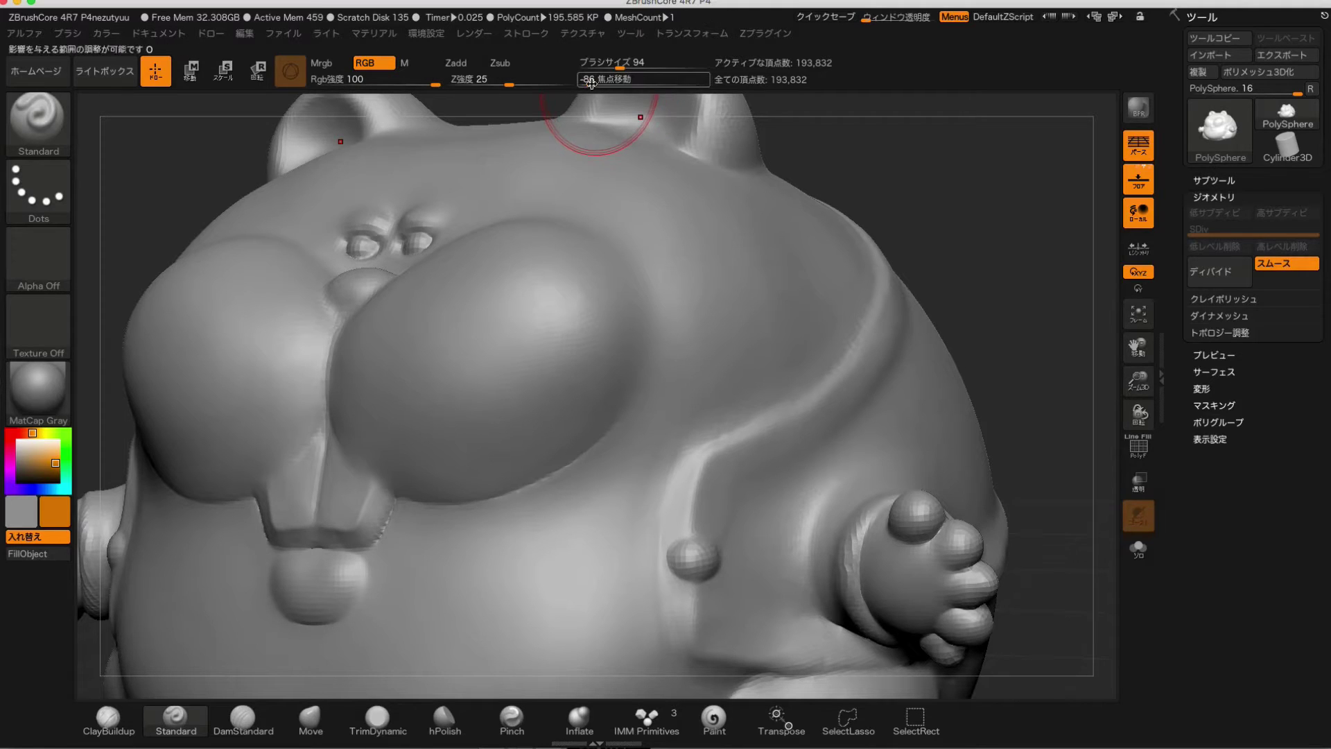
left_click_drag(590, 81, 587, 81)
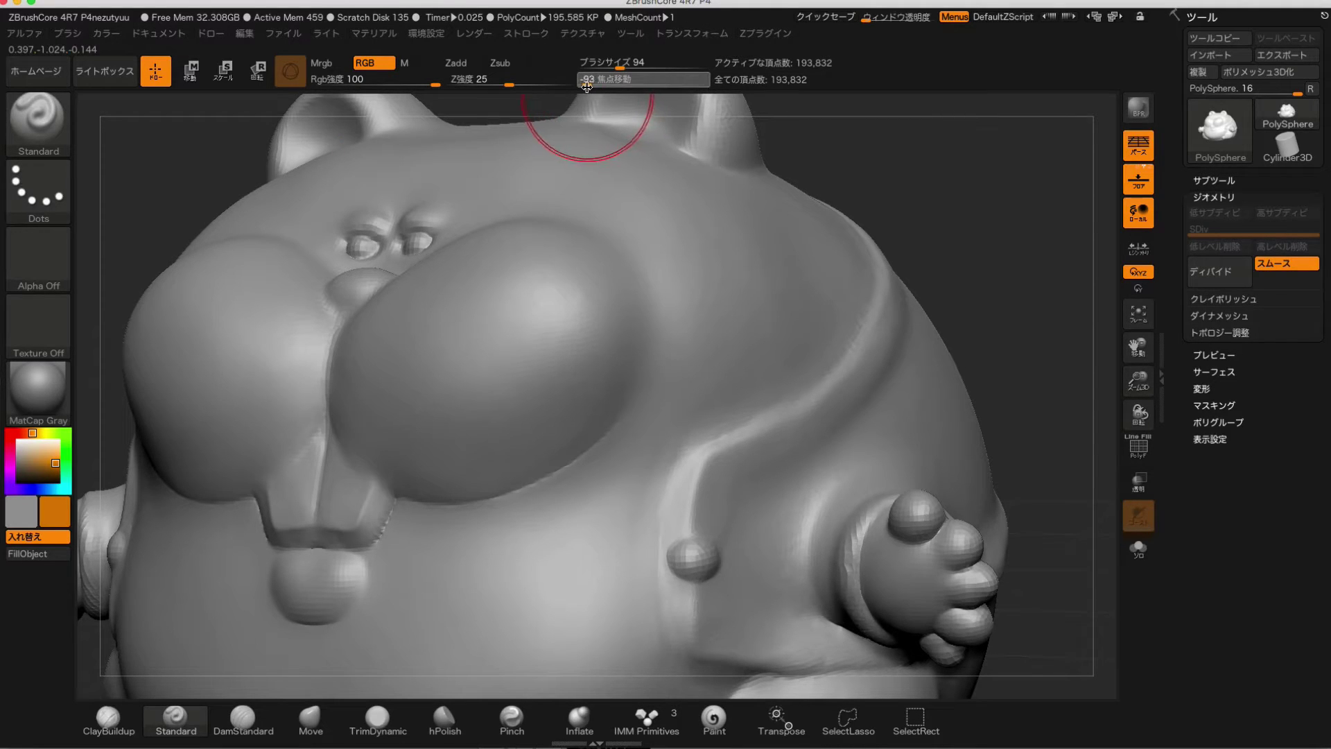
mouse_move(658, 208)
left_mouse_down()
mouse_move(669, 312)
mouse_move(554, 531)
left_mouse_up()
key("ctrl")
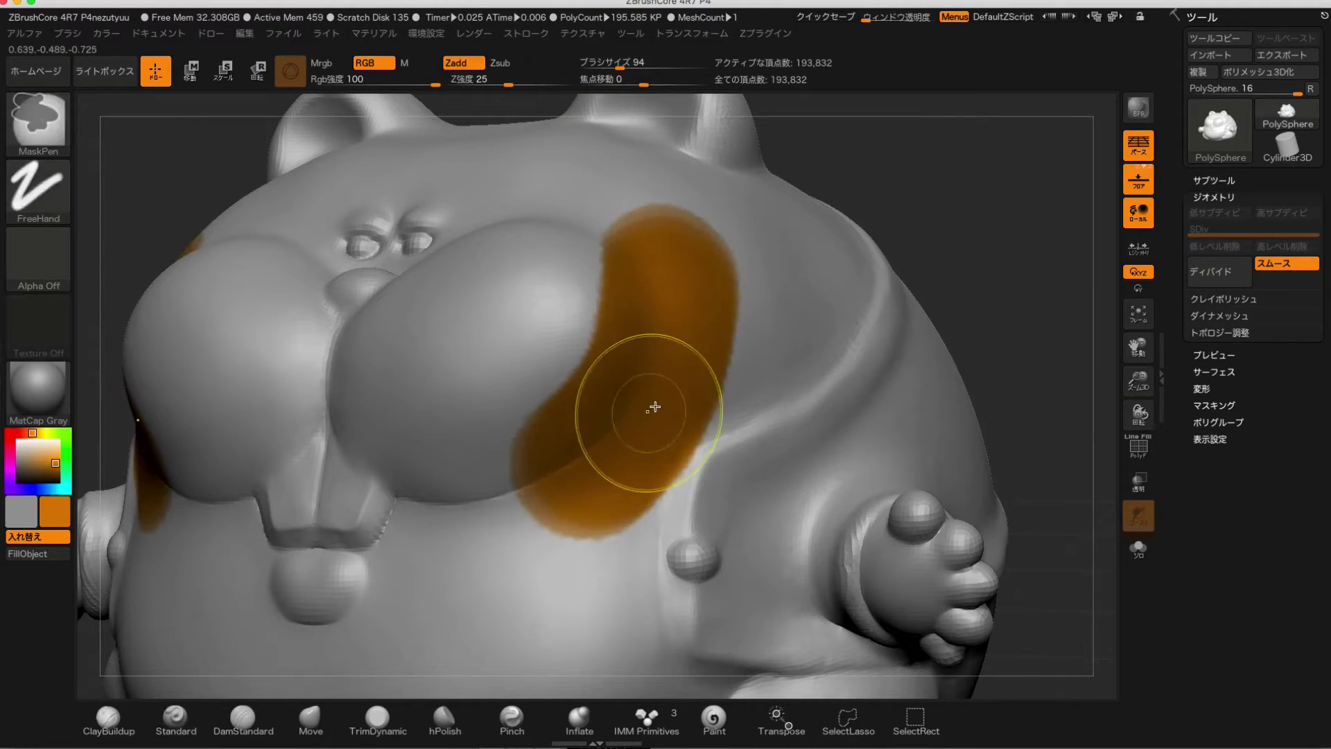
key("ctrl+z")
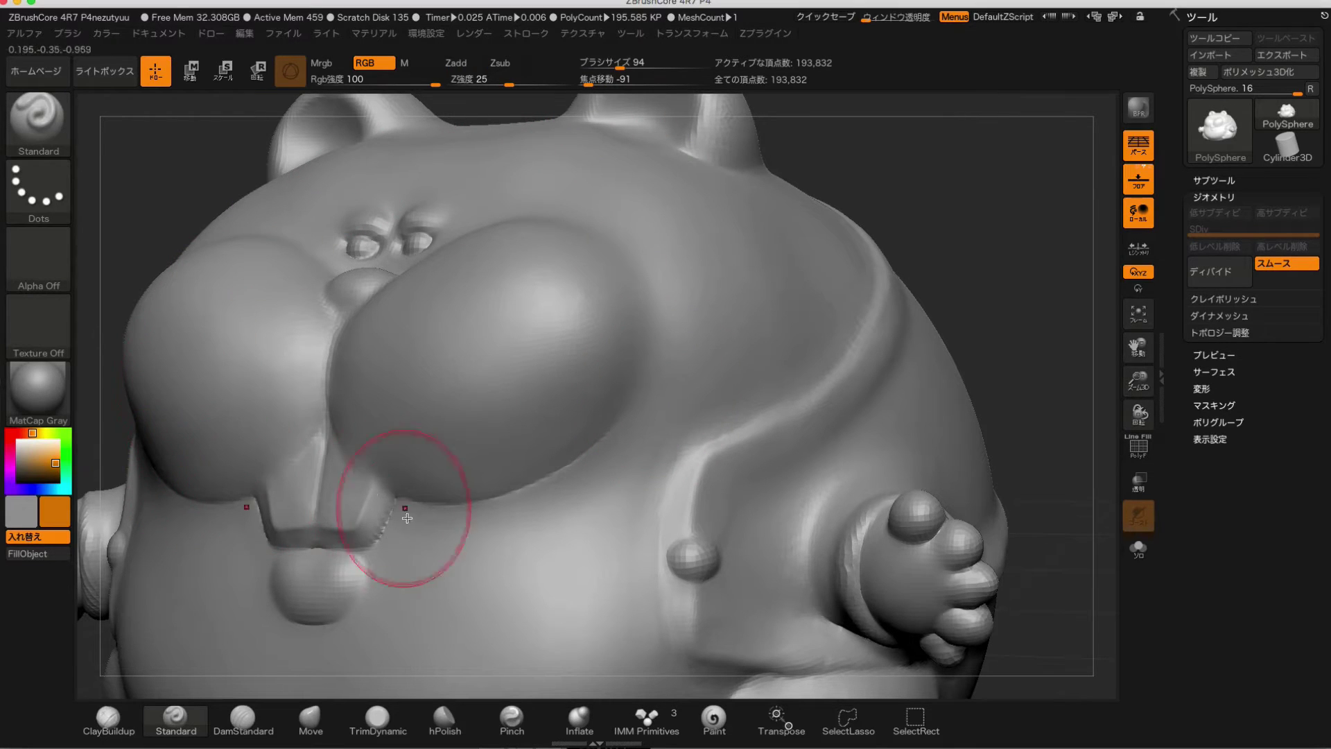
left_click_drag(407, 518, 765, 450)
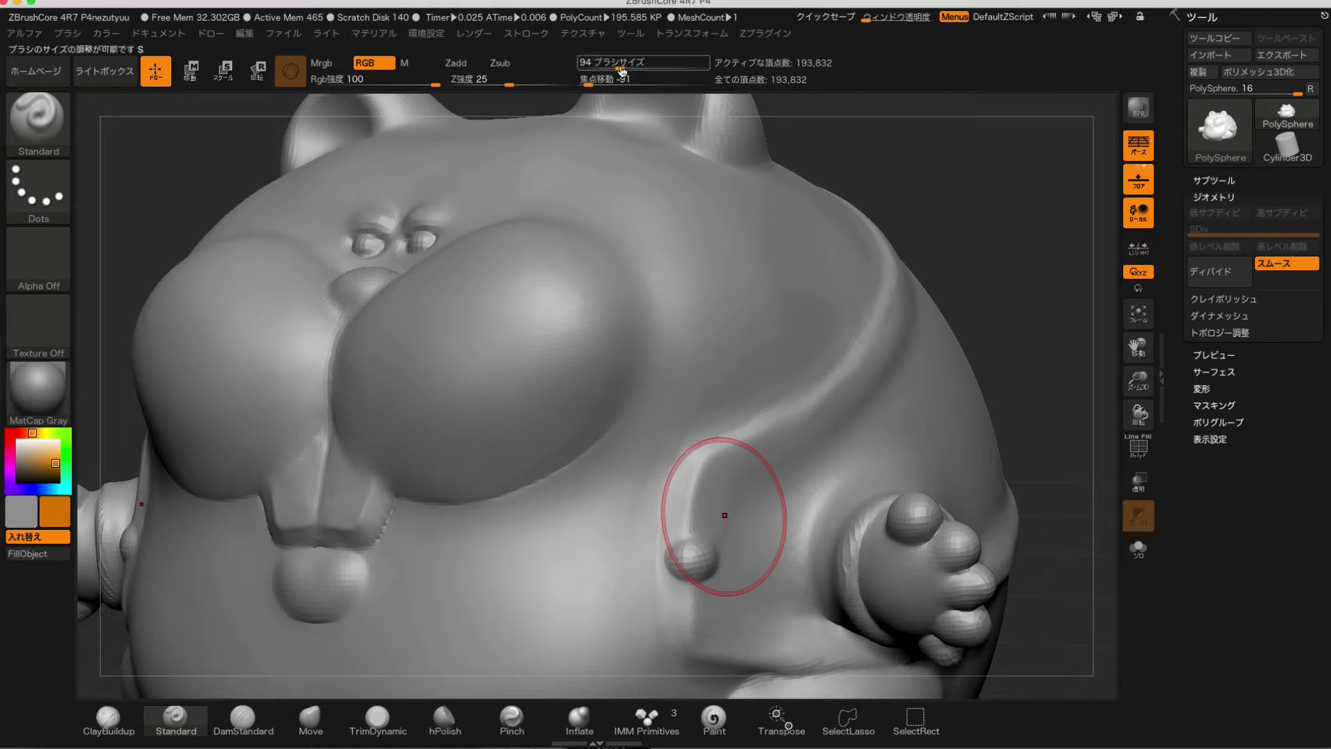
left_click_drag(619, 65, 586, 88)
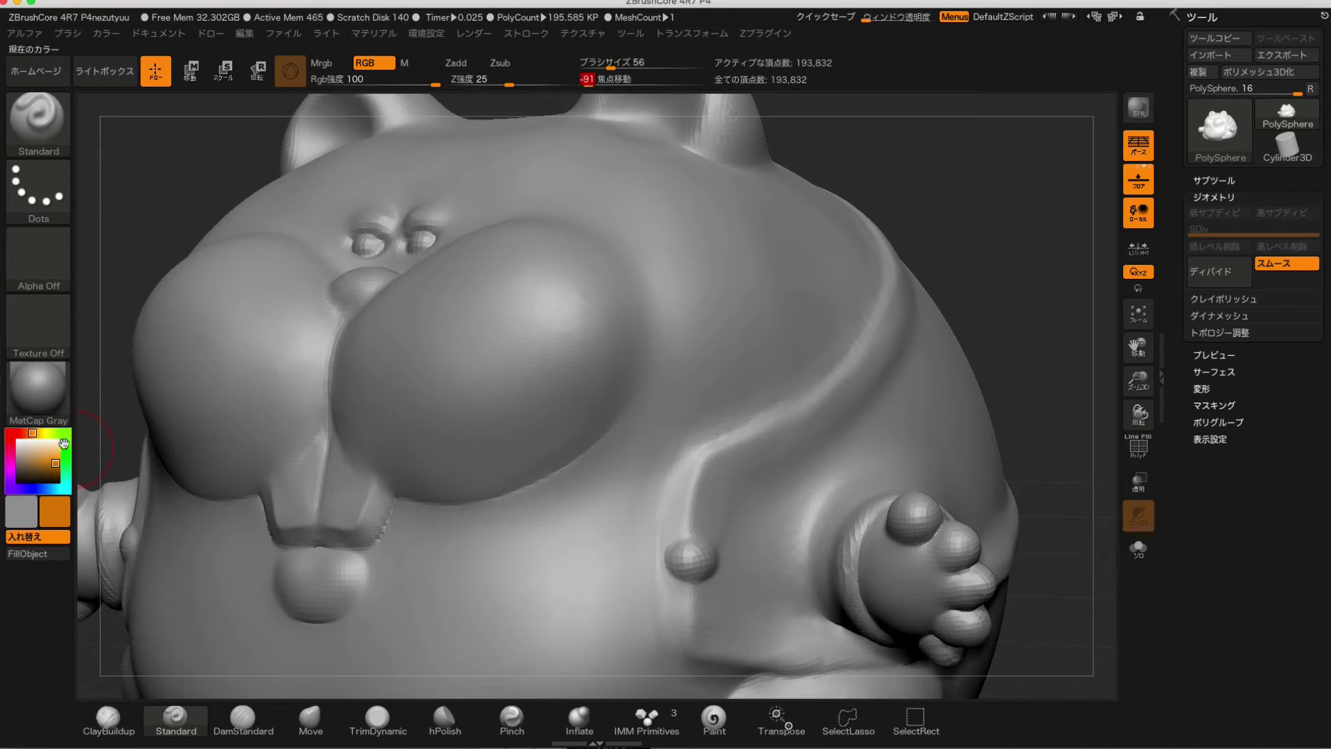
Pick magenta and paint the belly, narrowing the brush to 41.
left_click(10, 459)
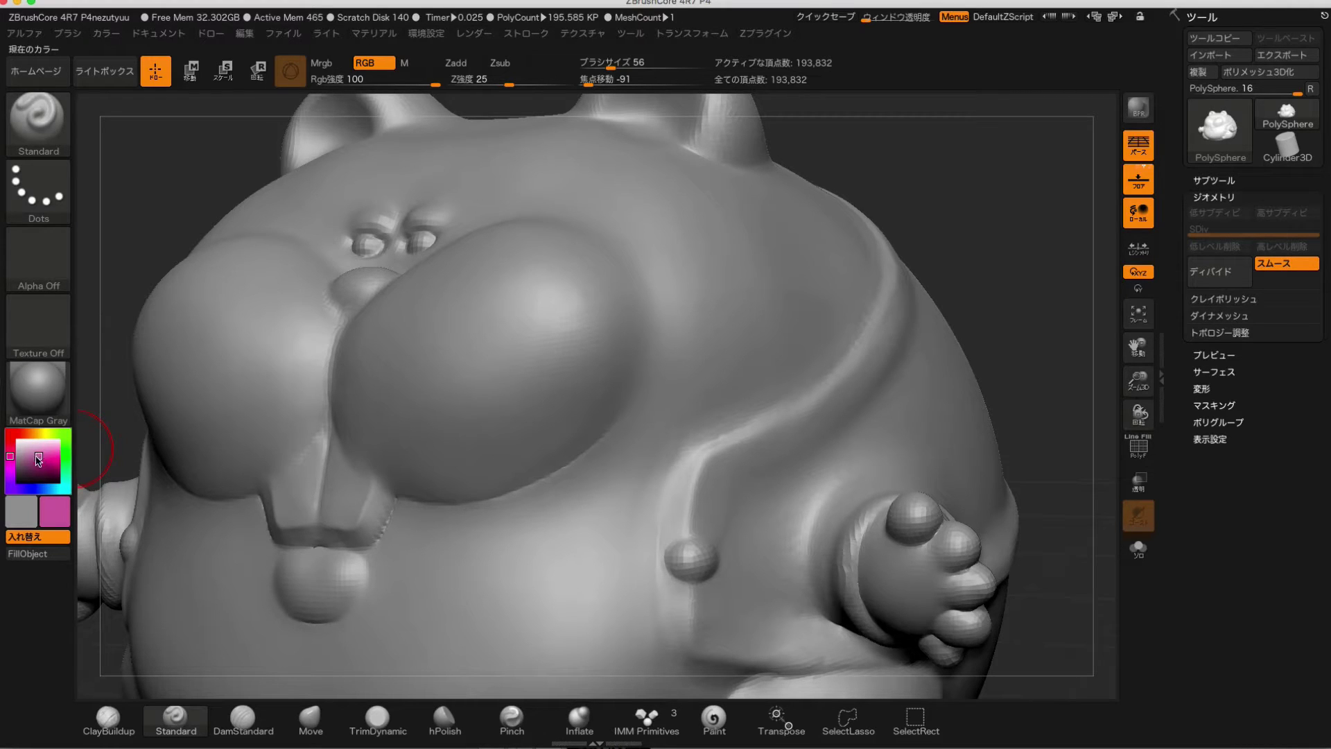
left_click_drag(713, 506, 763, 478)
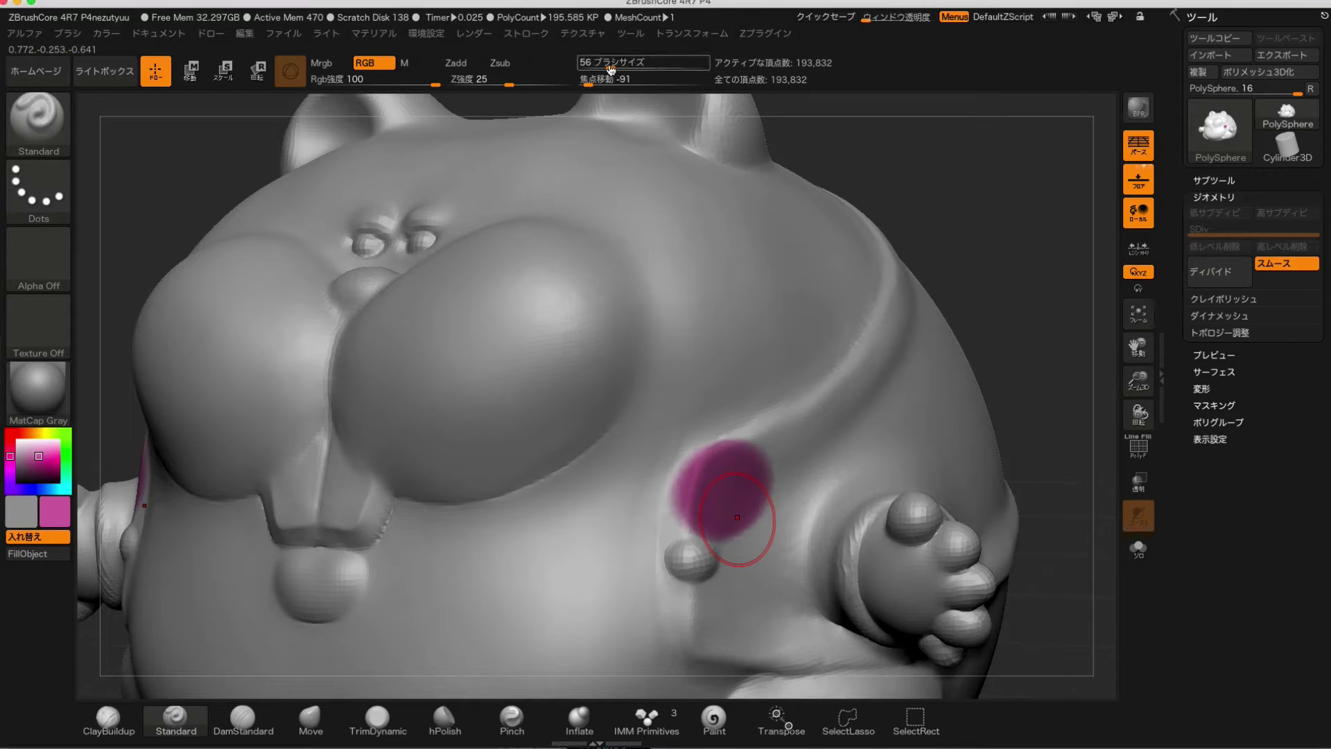
left_click_drag(610, 63, 606, 62)
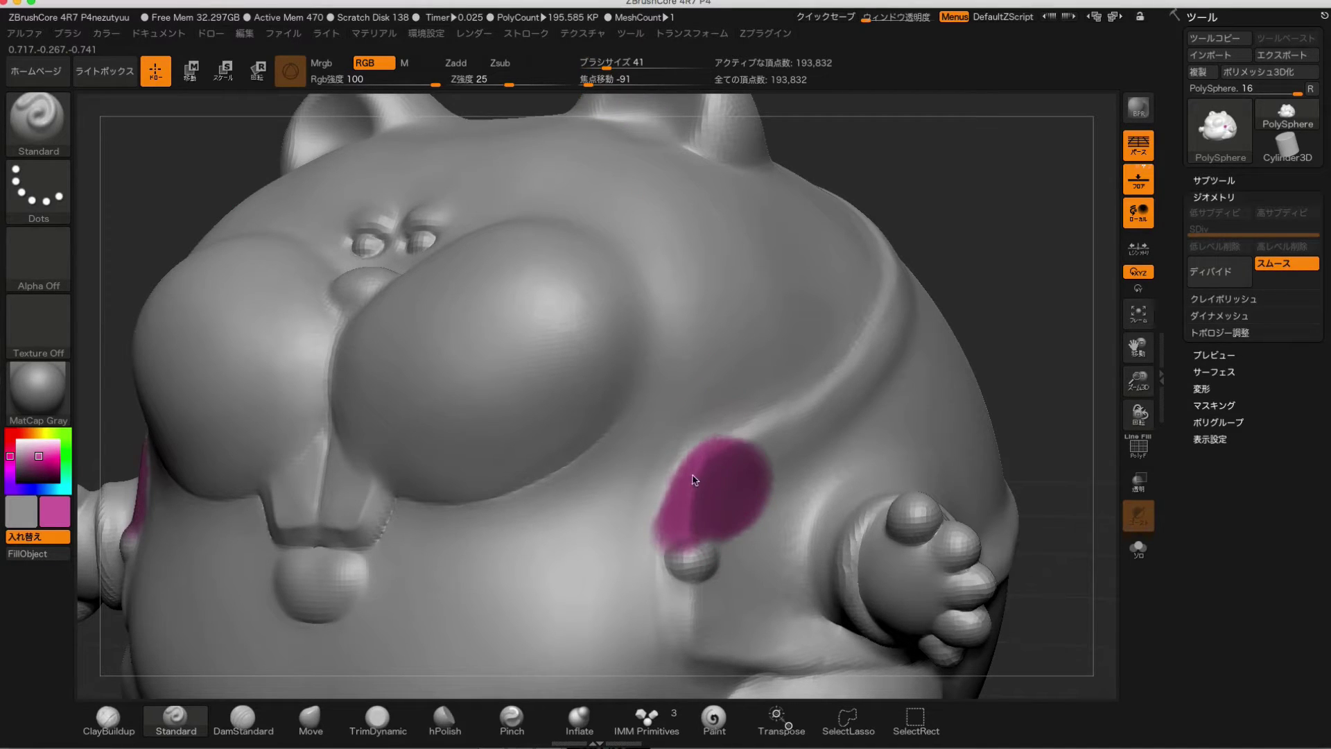
left_click_drag(693, 478, 898, 336)
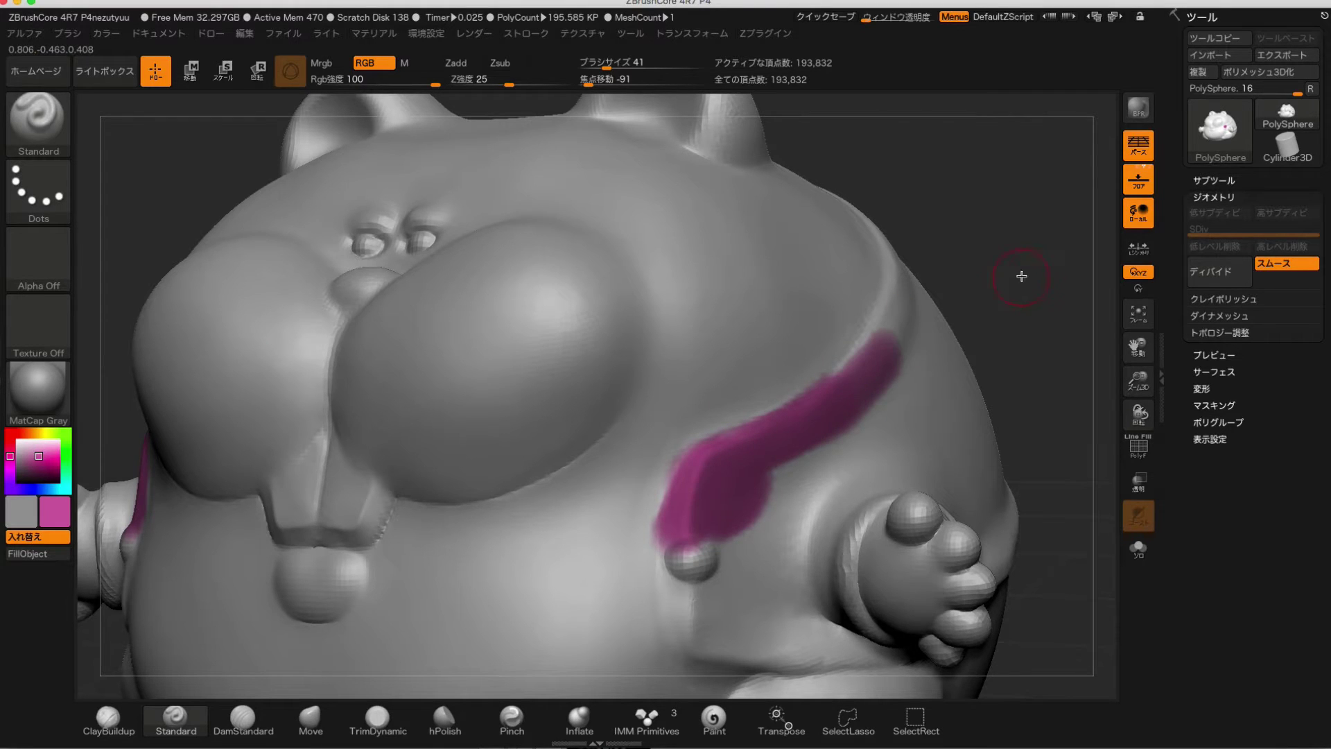
Extend the magenta up the body and over the bump near the paw.
mouse_move(1021, 276)
left_mouse_down()
mouse_move(912, 395)
mouse_move(897, 386)
mouse_move(792, 511)
mouse_move(803, 407)
left_mouse_up()
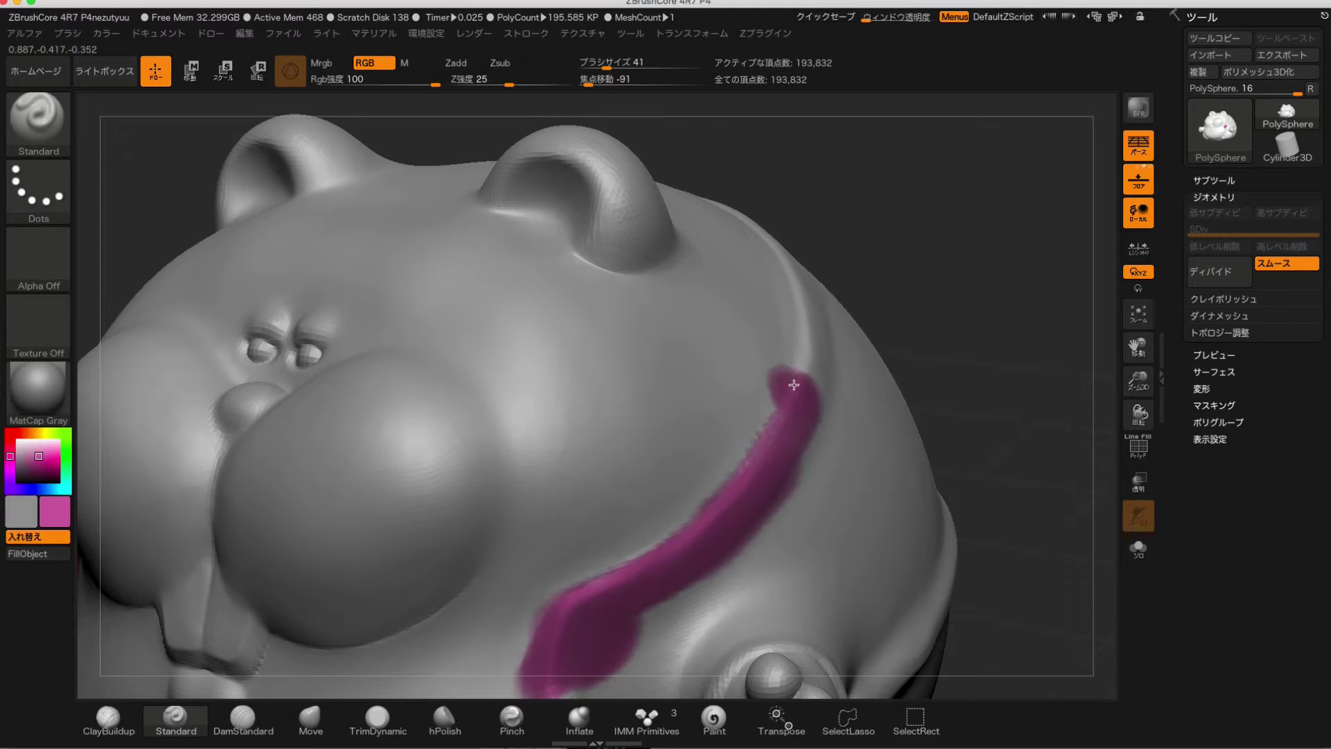
mouse_move(816, 351)
left_mouse_down()
mouse_move(989, 238)
mouse_move(842, 357)
left_mouse_up()
mouse_move(691, 594)
left_mouse_down()
mouse_move(774, 414)
mouse_move(761, 452)
mouse_move(753, 273)
left_mouse_up()
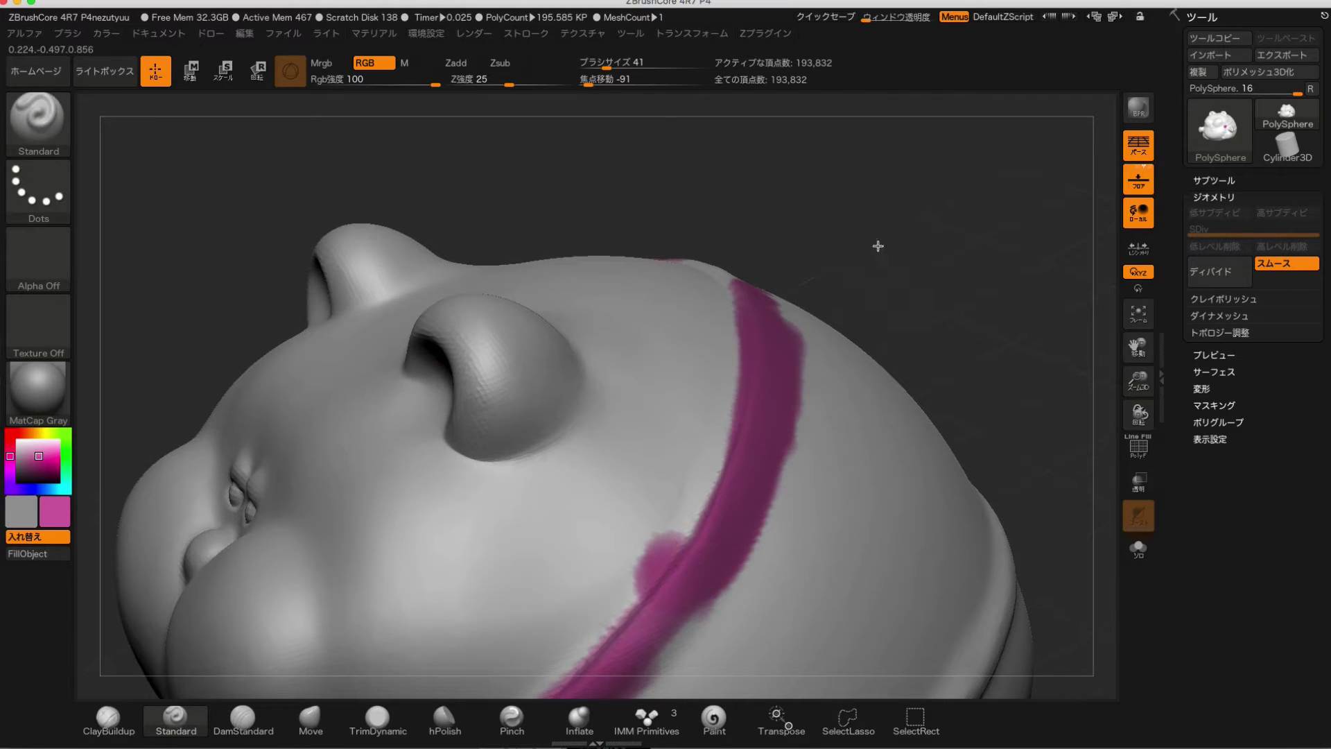
mouse_move(876, 238)
left_mouse_down()
mouse_move(991, 141)
mouse_move(603, 485)
left_mouse_up()
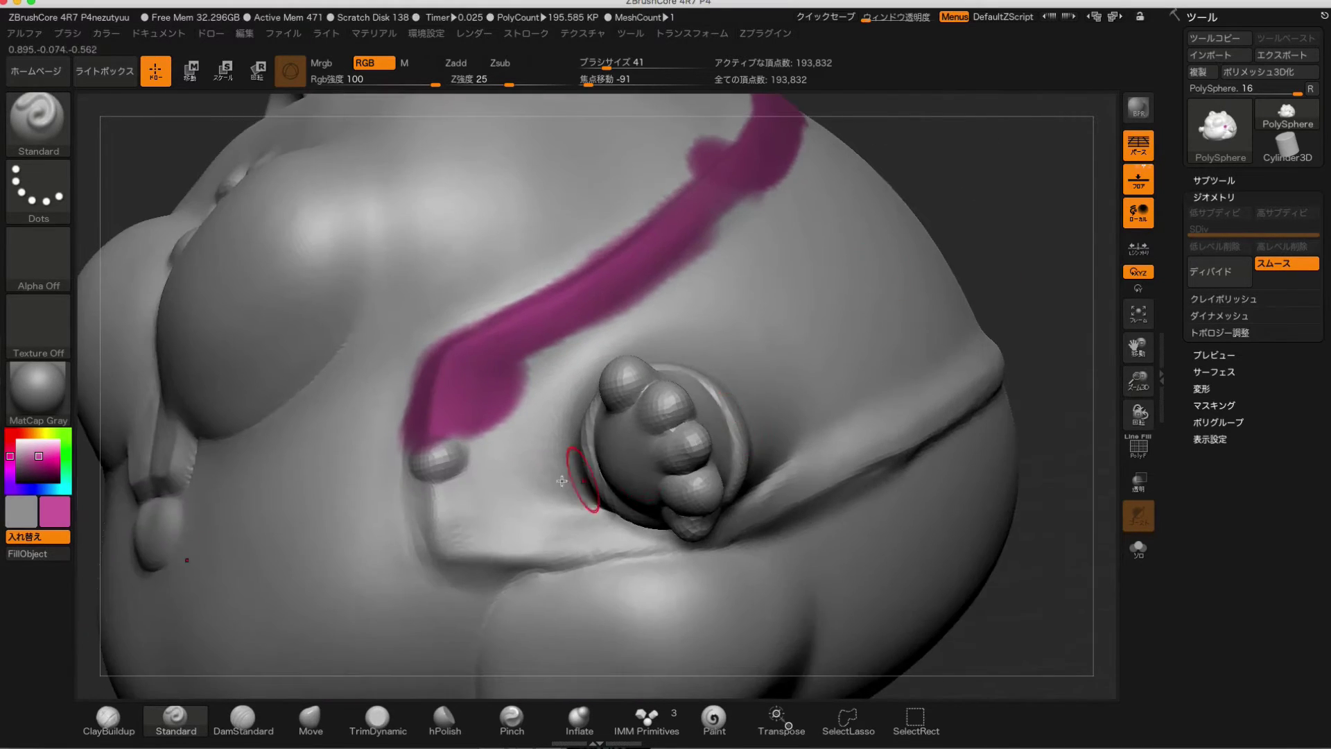
mouse_move(461, 447)
left_mouse_down()
mouse_move(430, 480)
mouse_move(460, 556)
mouse_move(613, 540)
left_mouse_up()
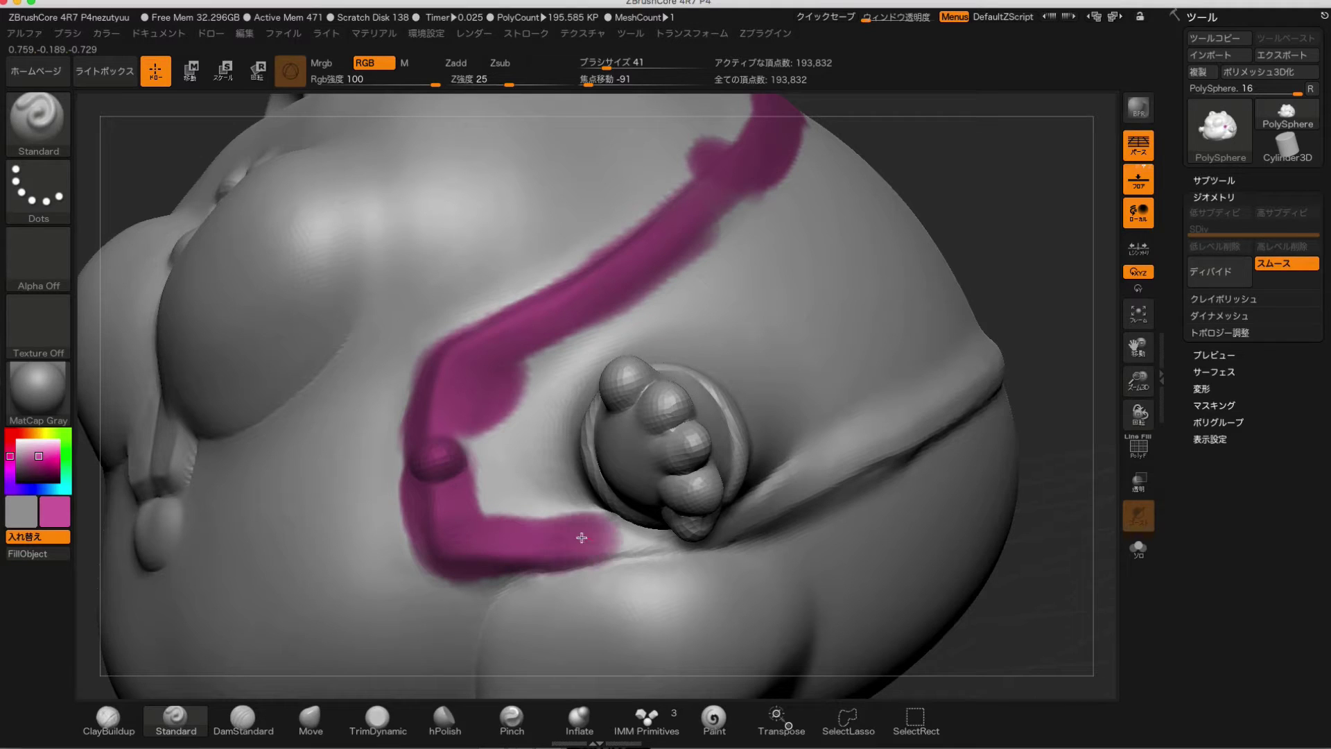
Zoom in by the paw and extend the lower magenta stroke past it with a smaller brush.
left_click_drag(1031, 633, 802, 619, "alt")
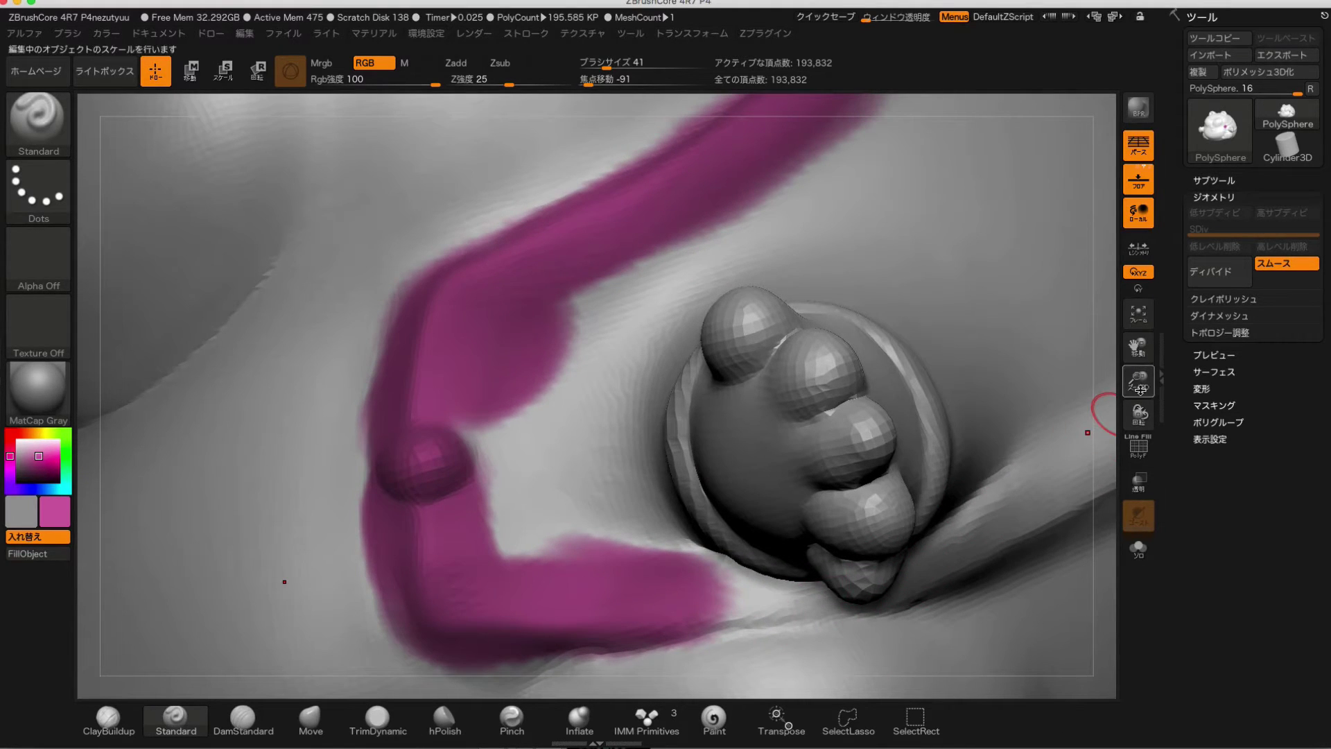
left_click_drag(1138, 414, 693, 292)
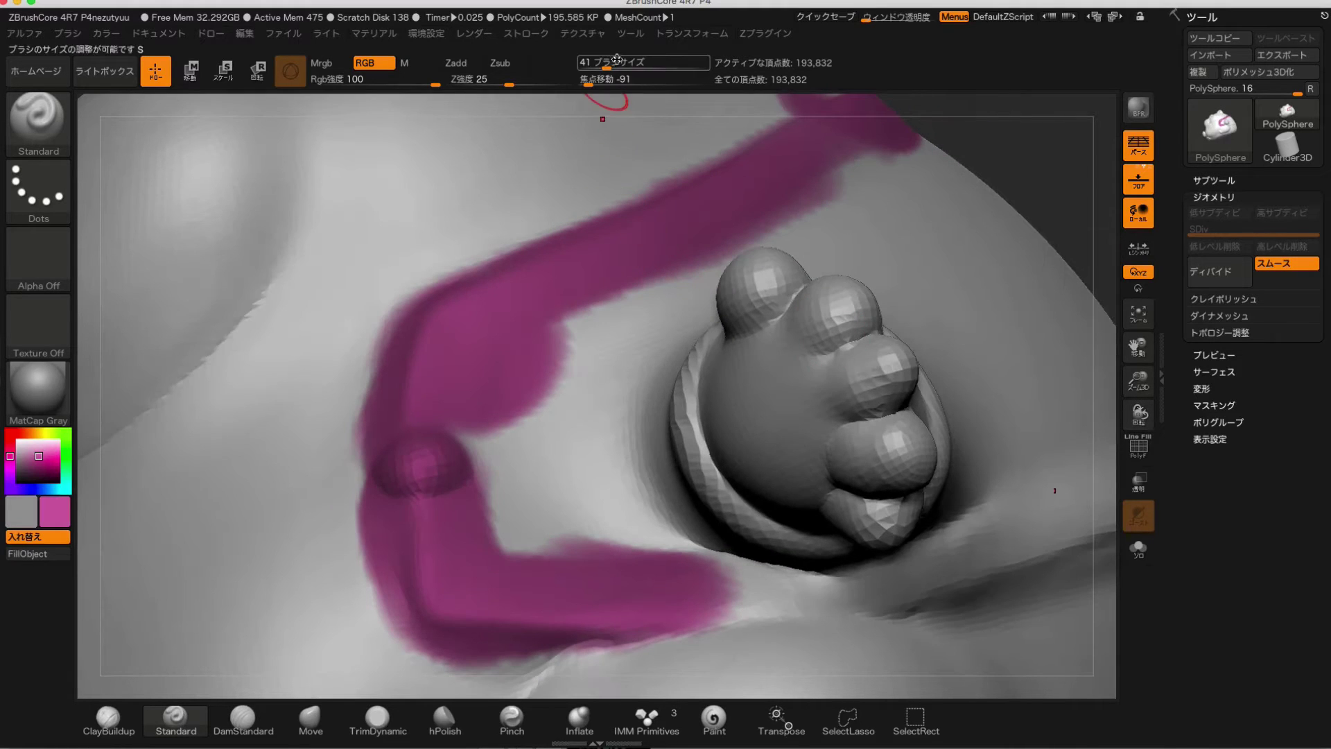
left_click_drag(617, 66, 599, 66)
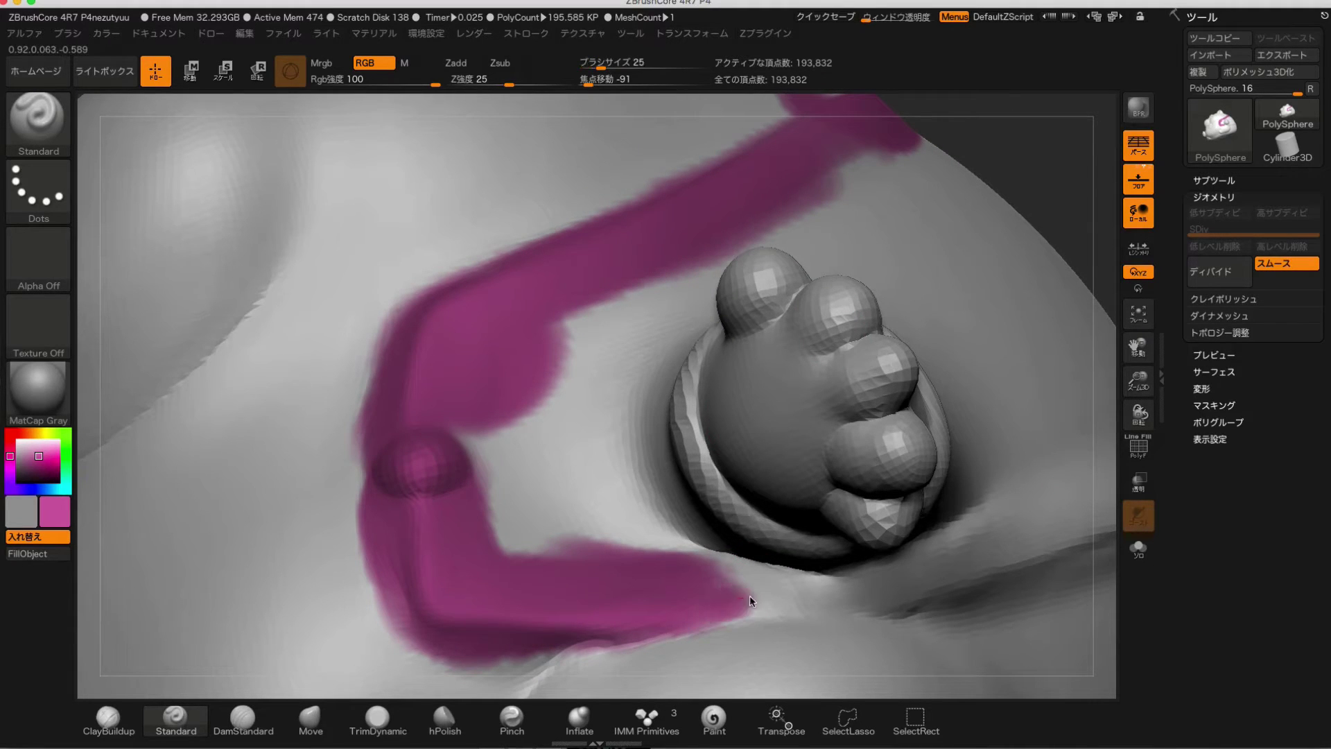
mouse_move(732, 601)
left_mouse_down()
mouse_move(930, 589)
mouse_move(892, 588)
mouse_move(1060, 547)
mouse_move(1002, 584)
left_mouse_up()
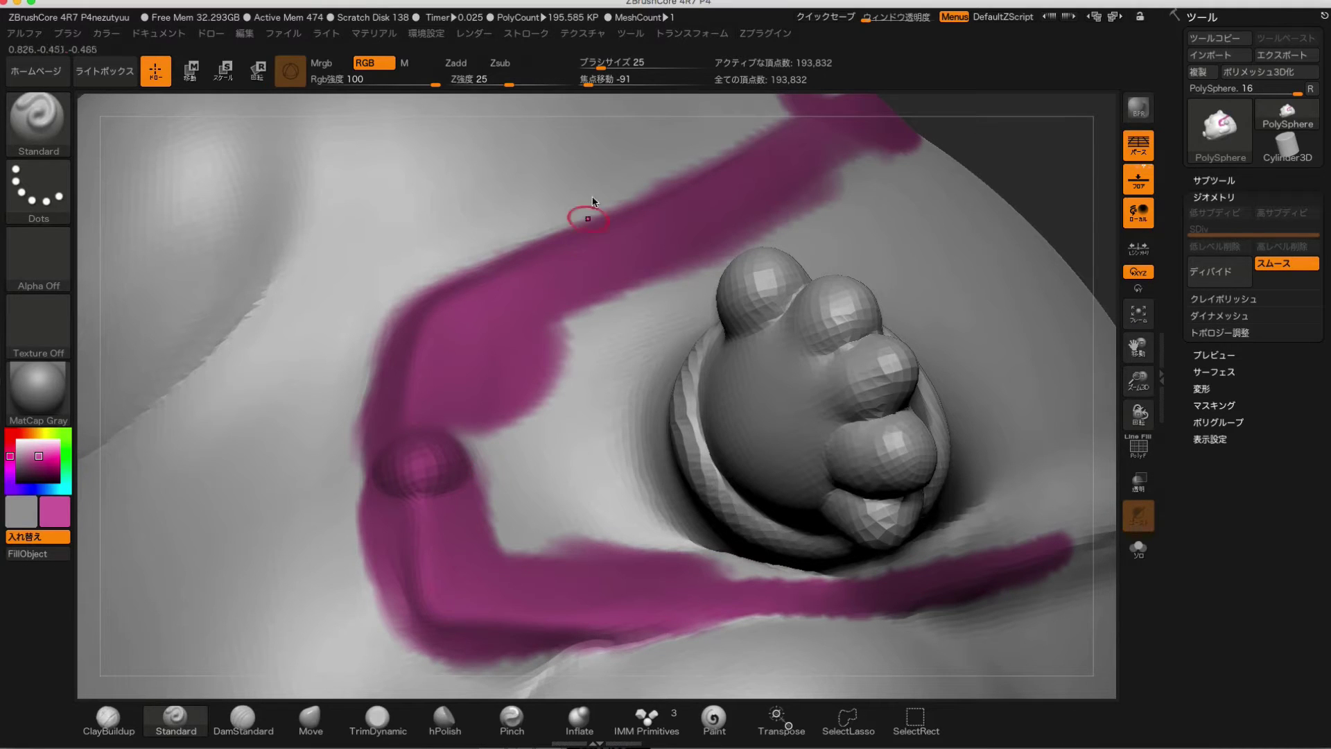
Enlarge the brush to 94 and fill the grey gaps between the magenta strokes.
left_click_drag(601, 66, 620, 66)
left_click_drag(554, 409, 595, 317)
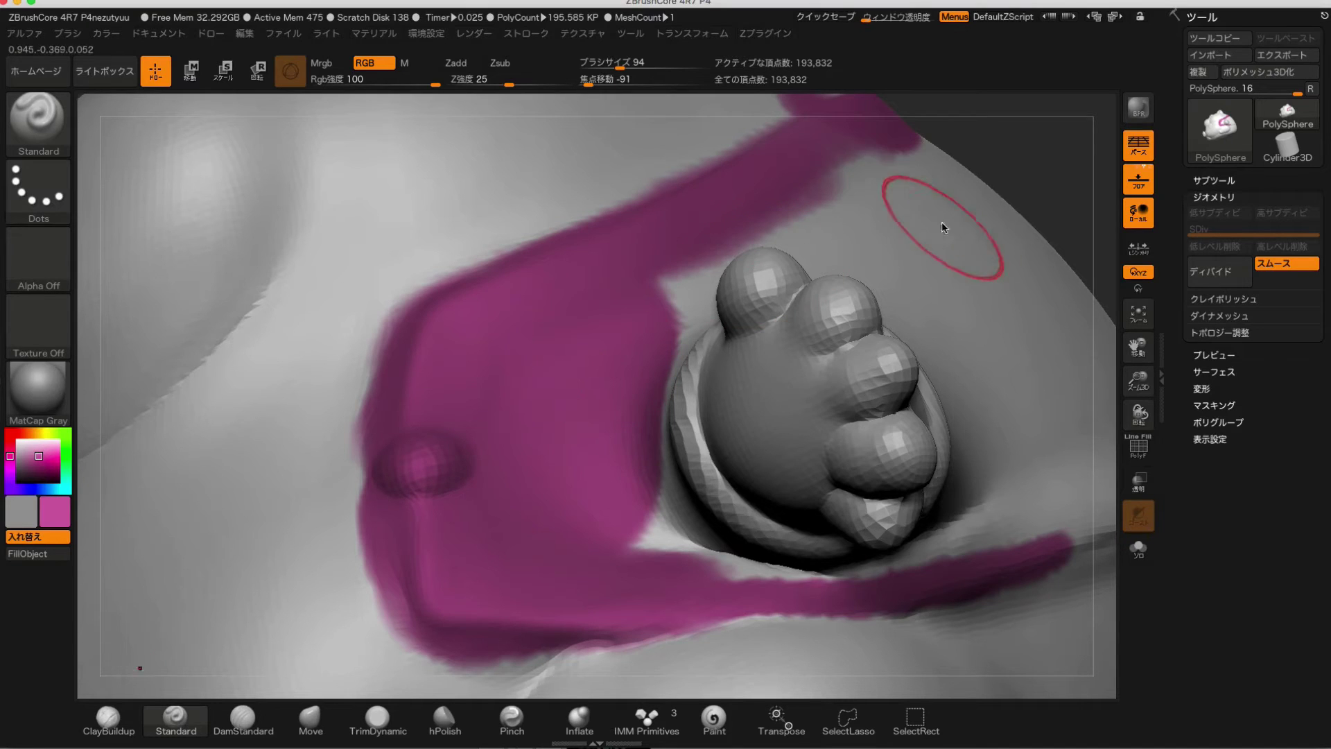
left_click_drag(941, 214, 917, 234)
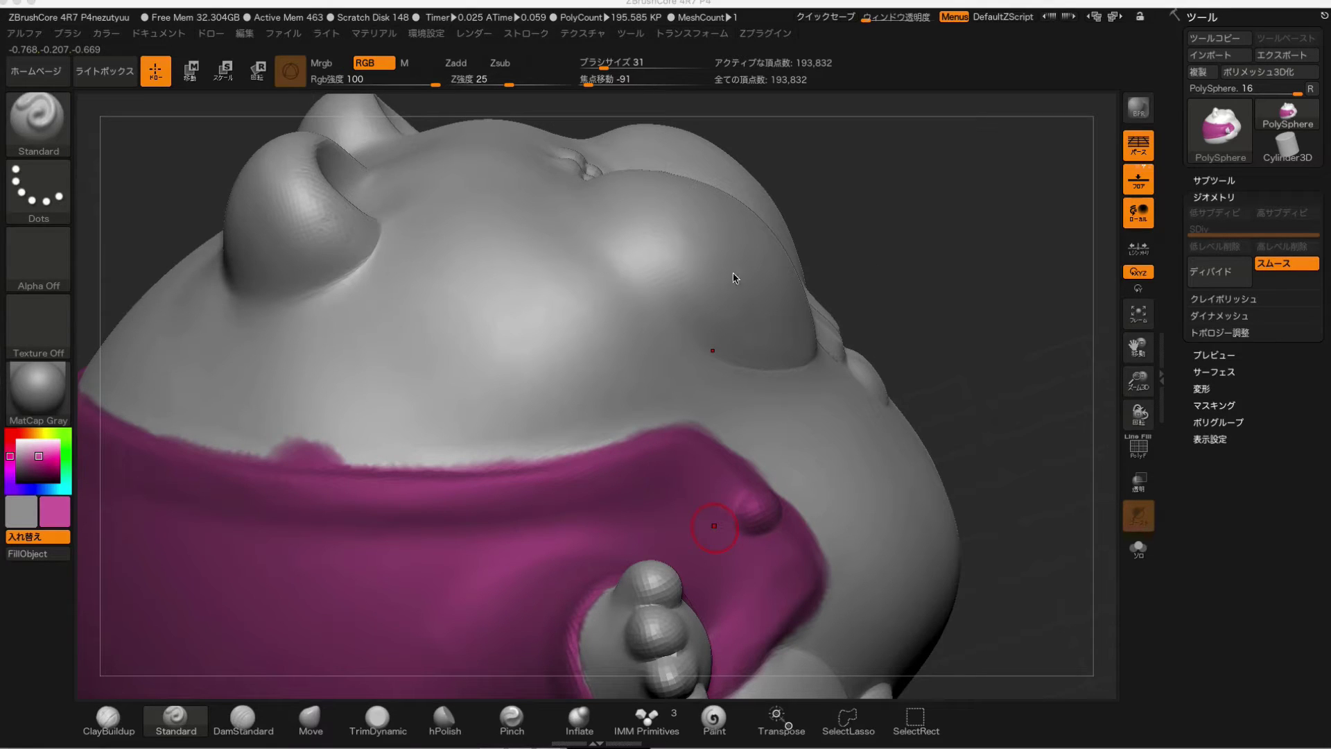
Pick golden yellow and paint it along the shirt's top edge.
left_click(34, 432)
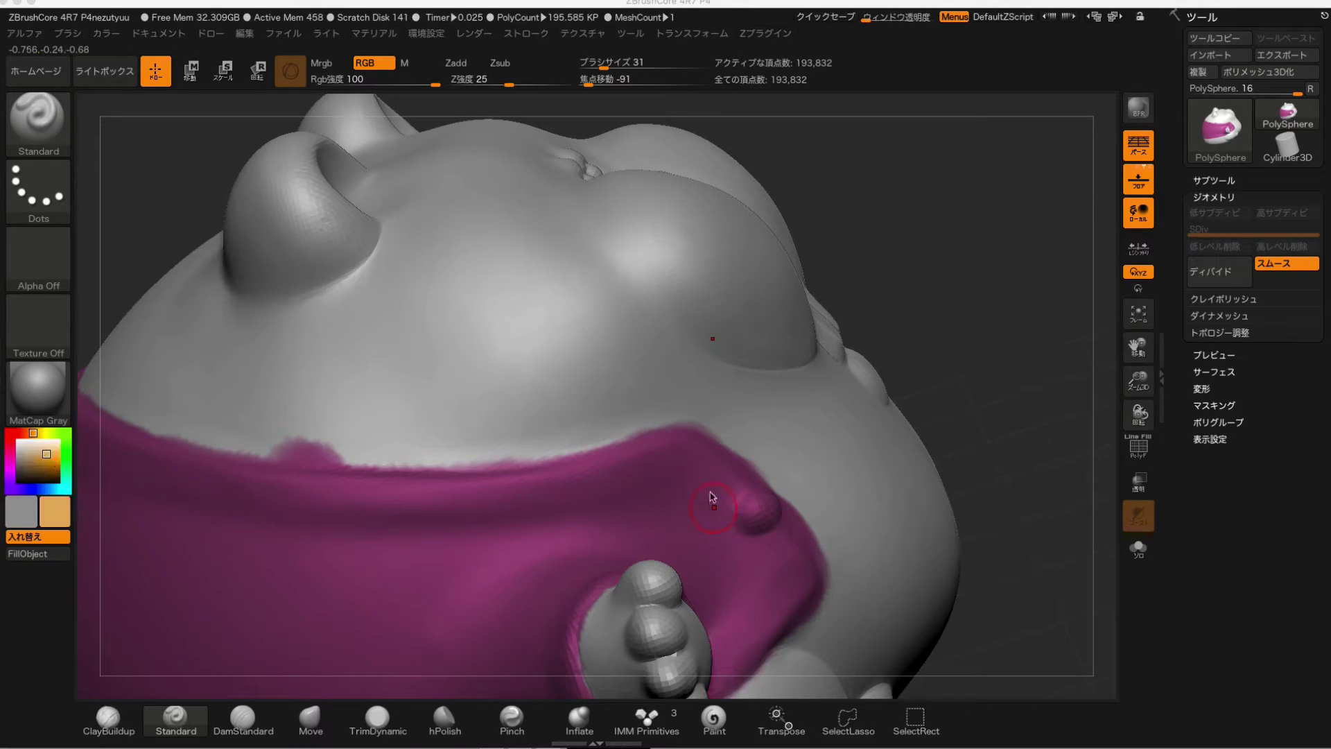
left_click(57, 452)
mouse_move(277, 440)
left_mouse_down()
mouse_move(520, 430)
mouse_move(662, 406)
mouse_move(832, 443)
left_mouse_up()
mouse_move(984, 486)
left_mouse_down()
mouse_move(1010, 371)
mouse_move(827, 450)
mouse_move(787, 400)
mouse_move(1004, 467)
mouse_move(815, 472)
mouse_move(918, 365)
left_mouse_up()
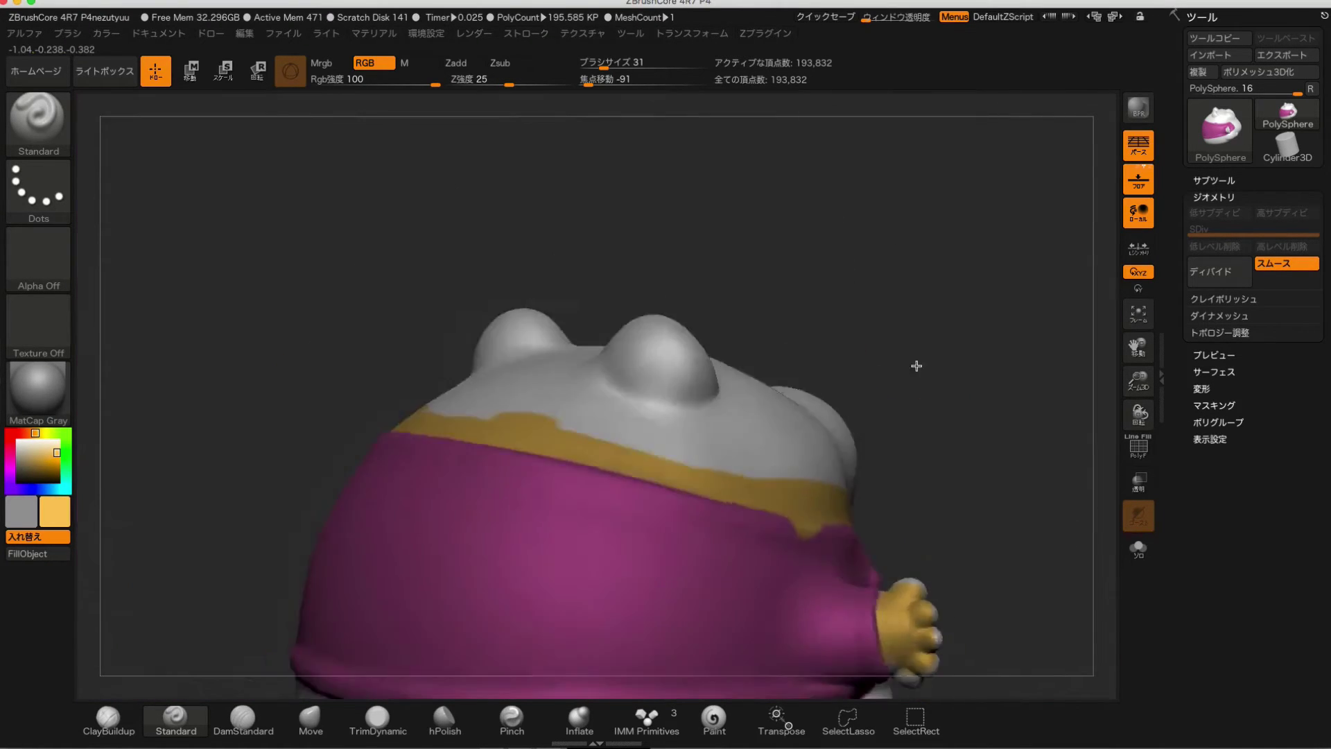
Inspect the yellow belly and face close up, then zoom out to see ears and shirt.
key("space")
mouse_move(485, 346)
left_mouse_down()
mouse_move(354, 286)
mouse_move(356, 452)
mouse_move(485, 347)
mouse_move(677, 261)
mouse_move(831, 330)
mouse_move(773, 282)
mouse_move(891, 401)
mouse_move(740, 498)
left_mouse_up()
key("space")
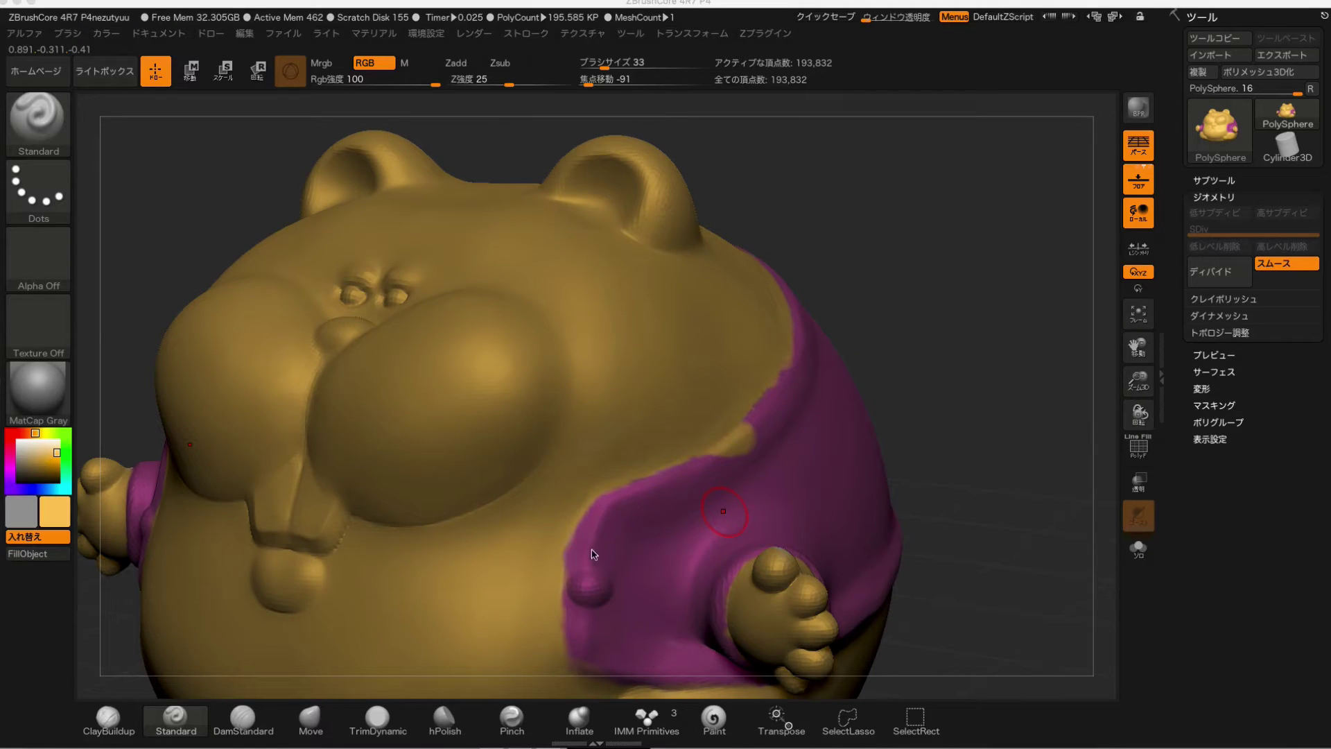
mouse_move(942, 377)
left_mouse_down()
mouse_move(957, 380)
mouse_move(889, 395)
left_mouse_up()
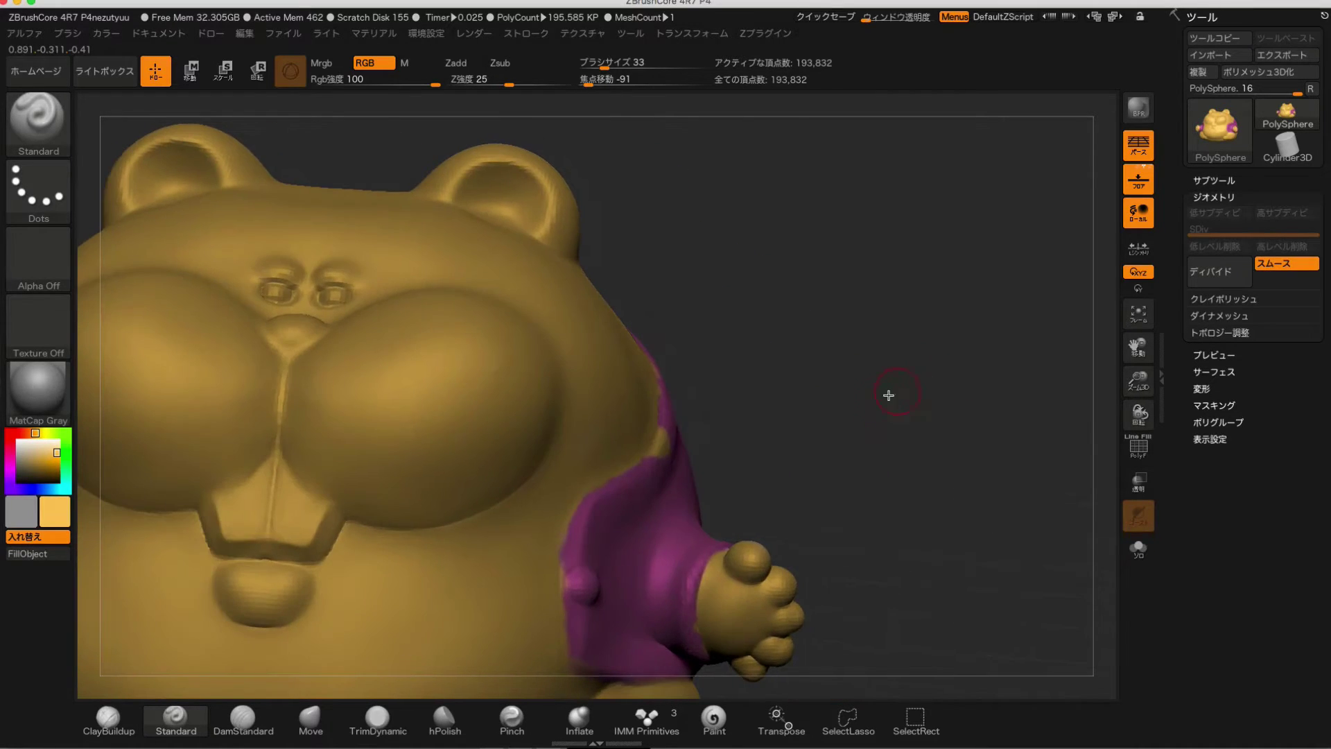
mouse_move(807, 434)
left_mouse_down()
mouse_move(820, 439)
mouse_move(836, 406)
mouse_move(799, 434)
left_mouse_up()
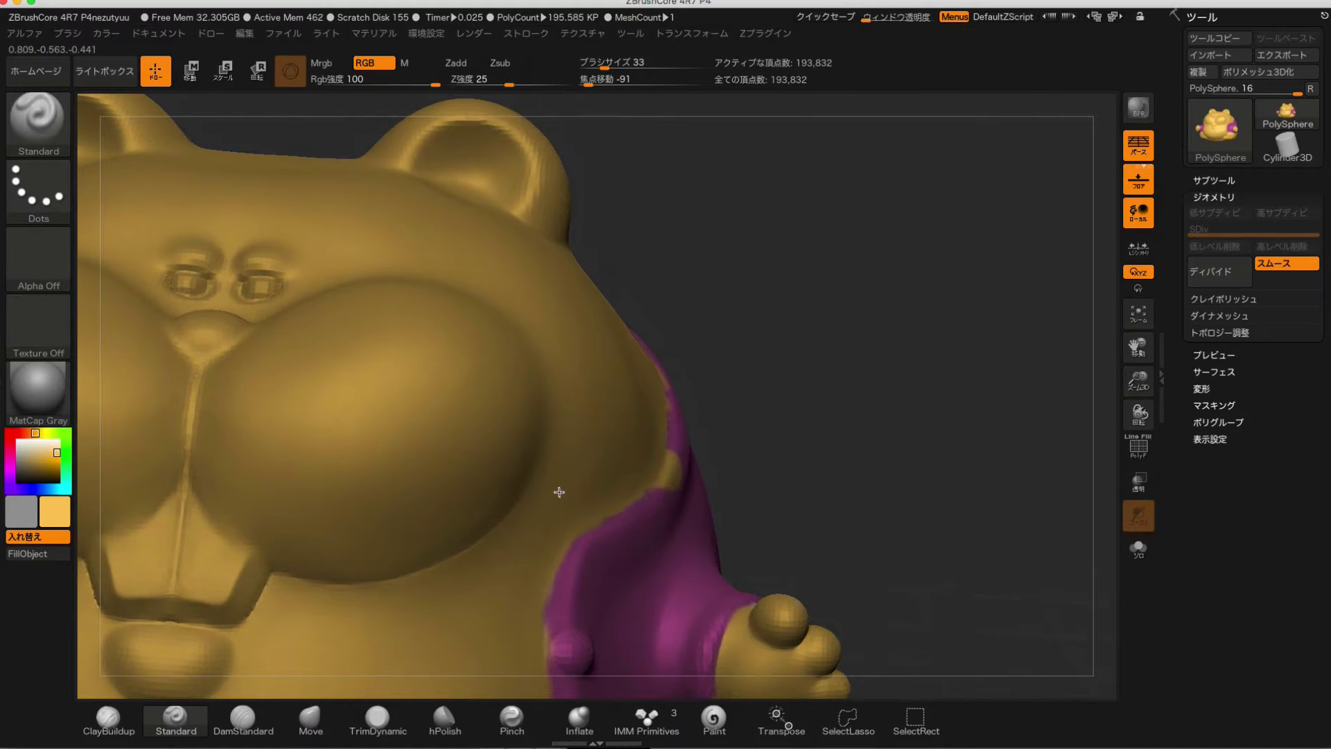
mouse_move(809, 446)
left_mouse_down()
mouse_move(796, 437)
mouse_move(692, 567)
left_mouse_up()
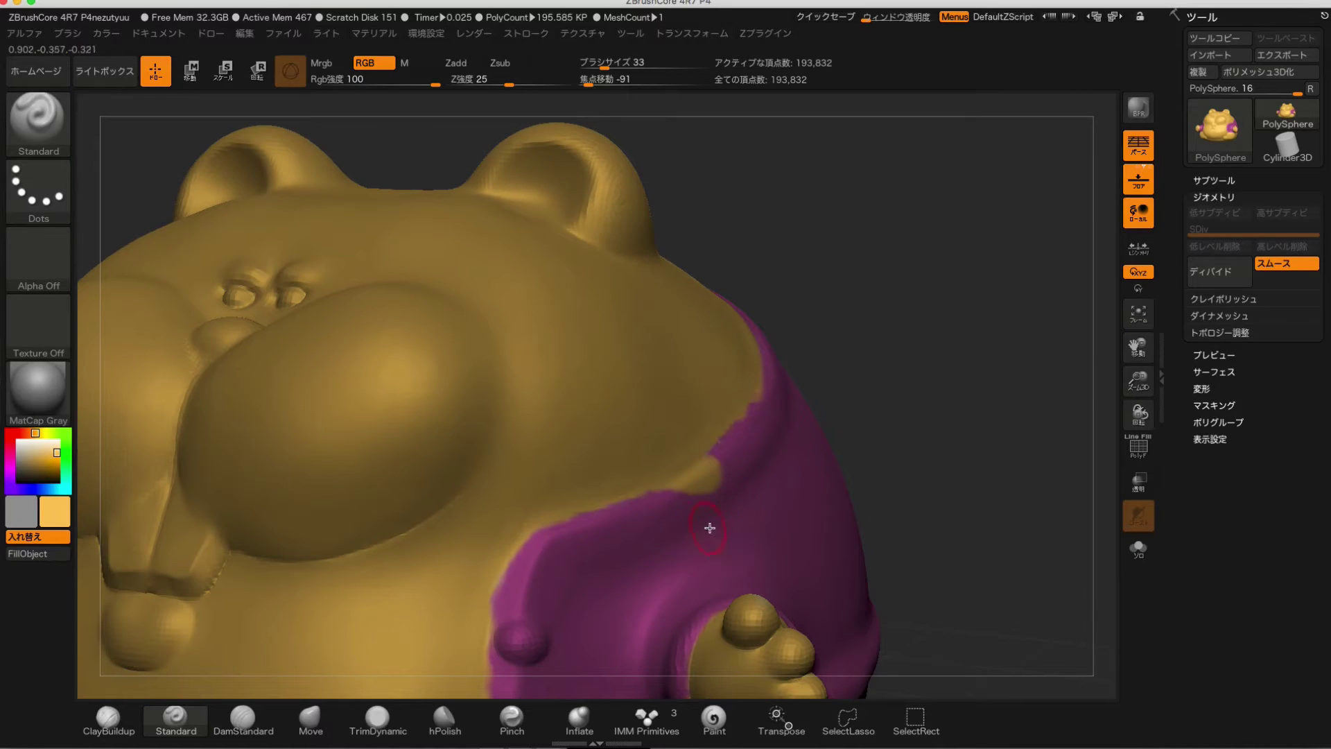
Pick a pinkish-red colour and rotate the hamster to view the shirt border.
left_click(9, 443)
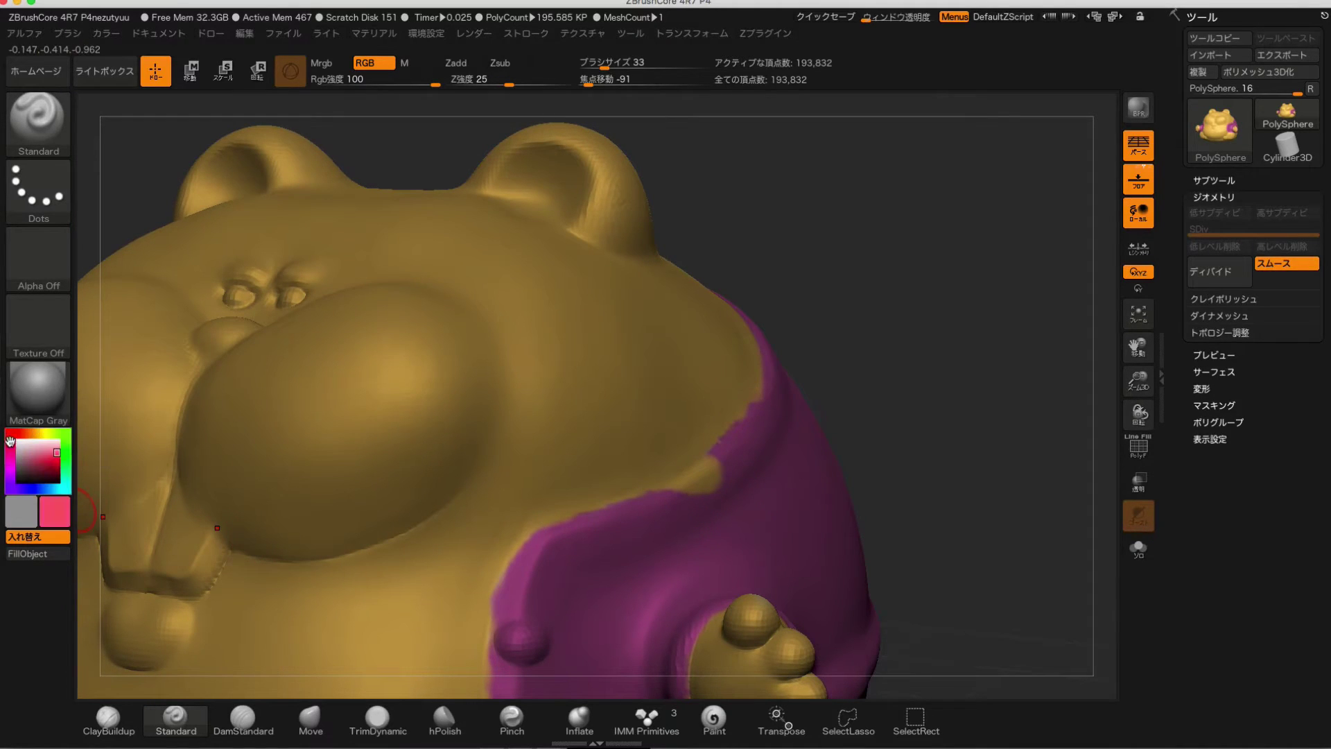
left_click(37, 463)
left_click_drag(40, 461, 43, 458)
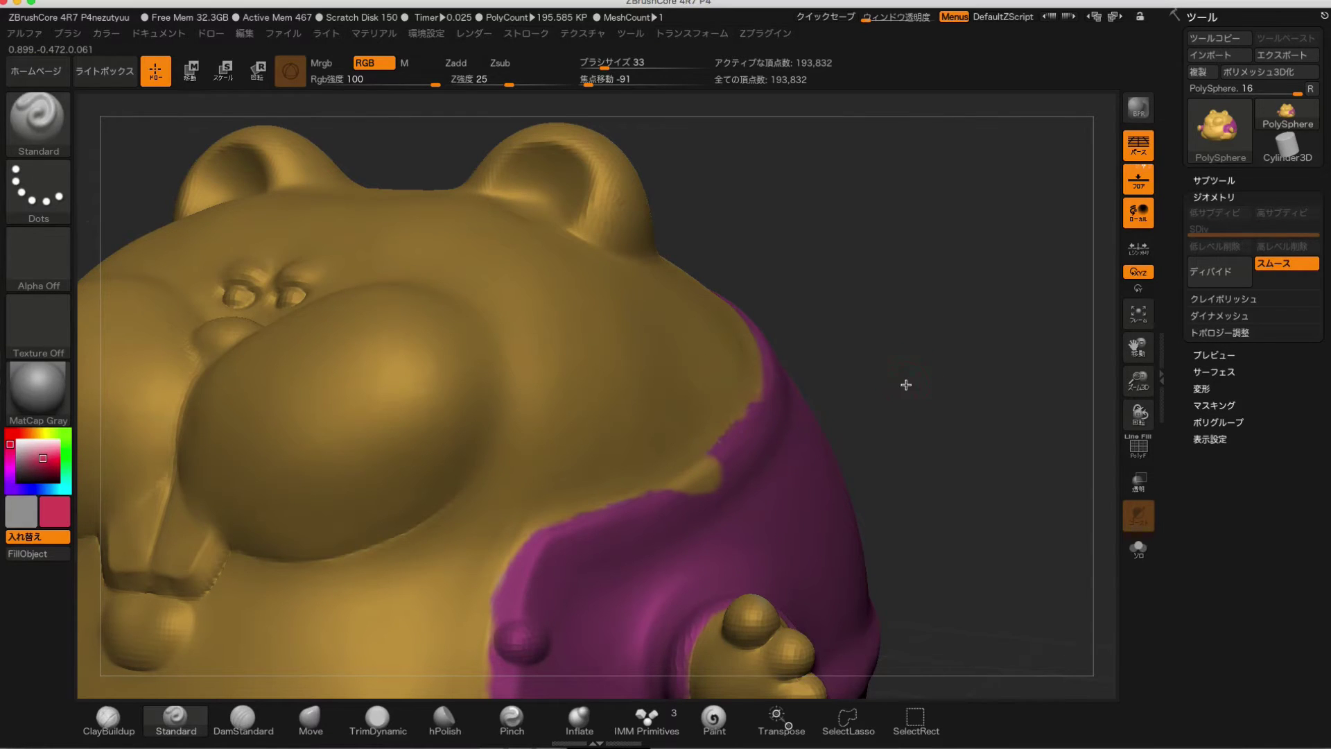
left_click_drag(906, 385, 888, 420)
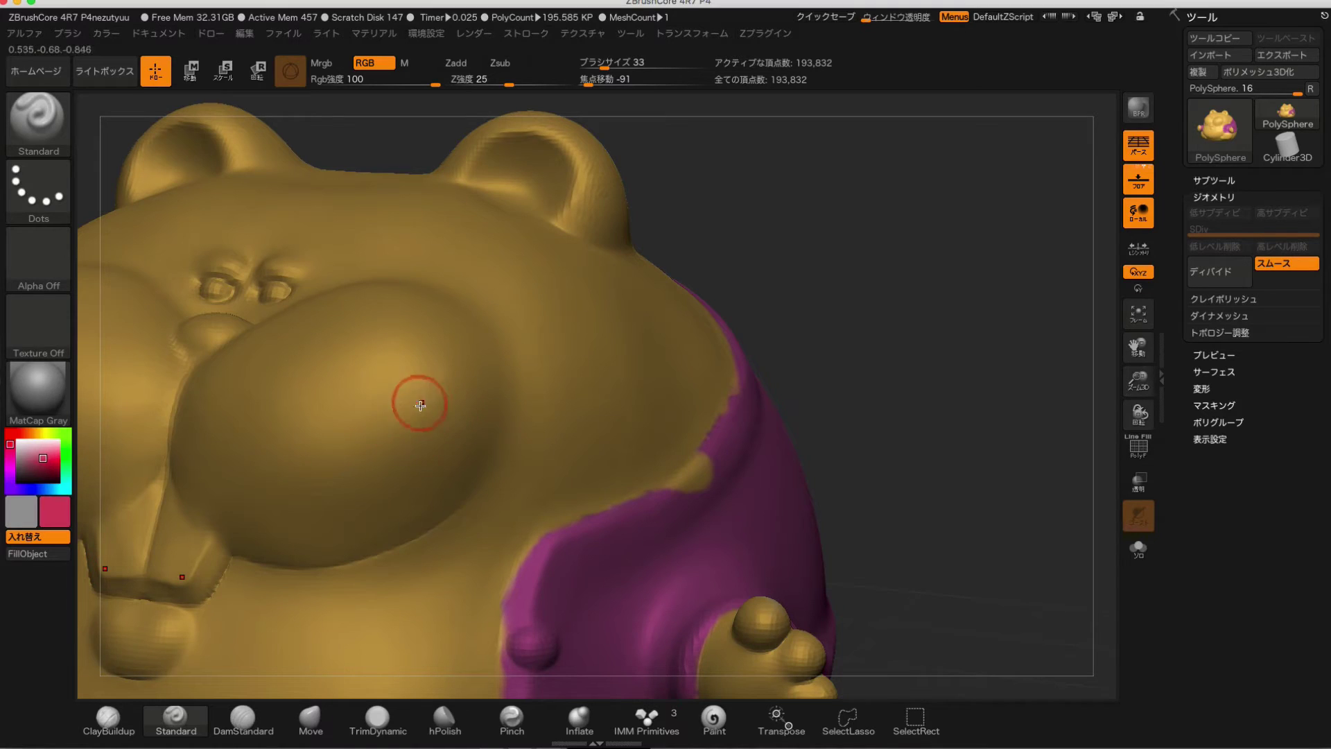
Sample gold then magenta with C, paint a border patch, and undo that stroke.
key("c")
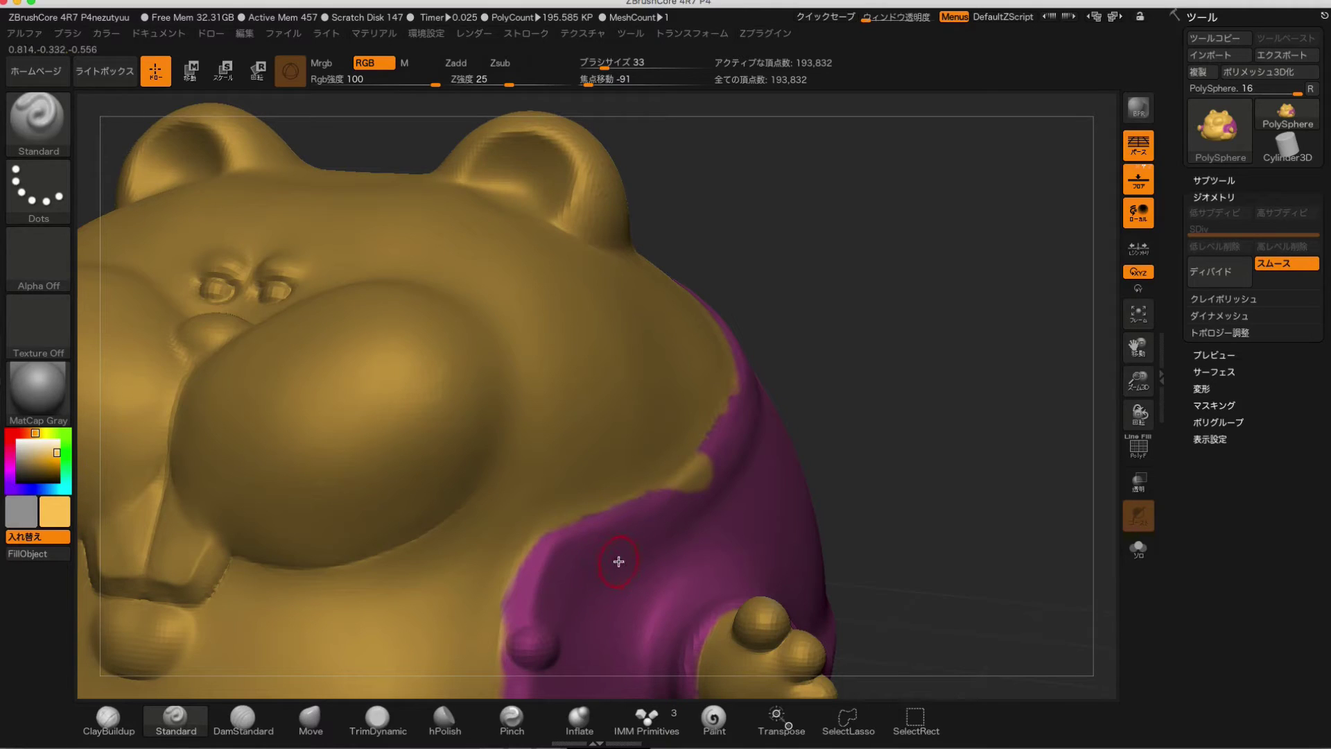
key("c")
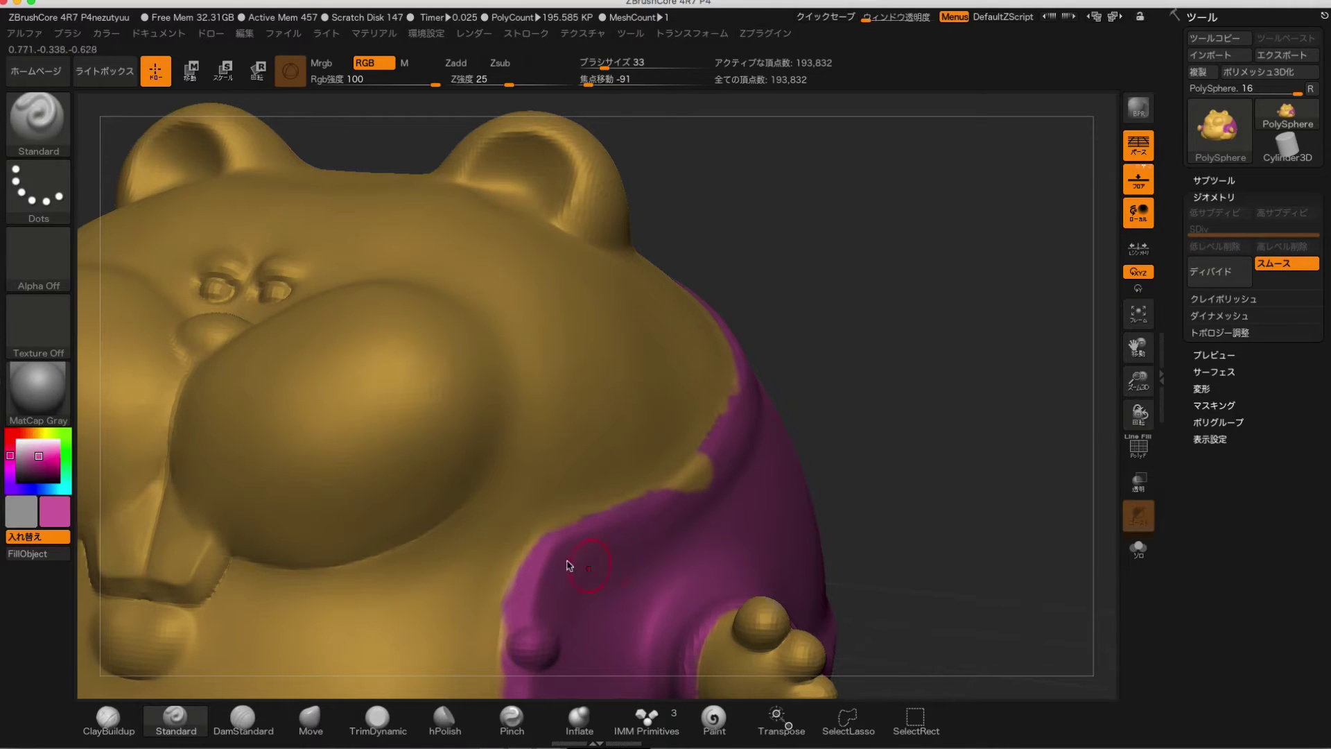
left_click_drag(677, 490, 694, 490)
key("ctrl+z")
Reduce the brush to 44, zoom in, and paint magenta over a gold notch on the border.
left_click(611, 66)
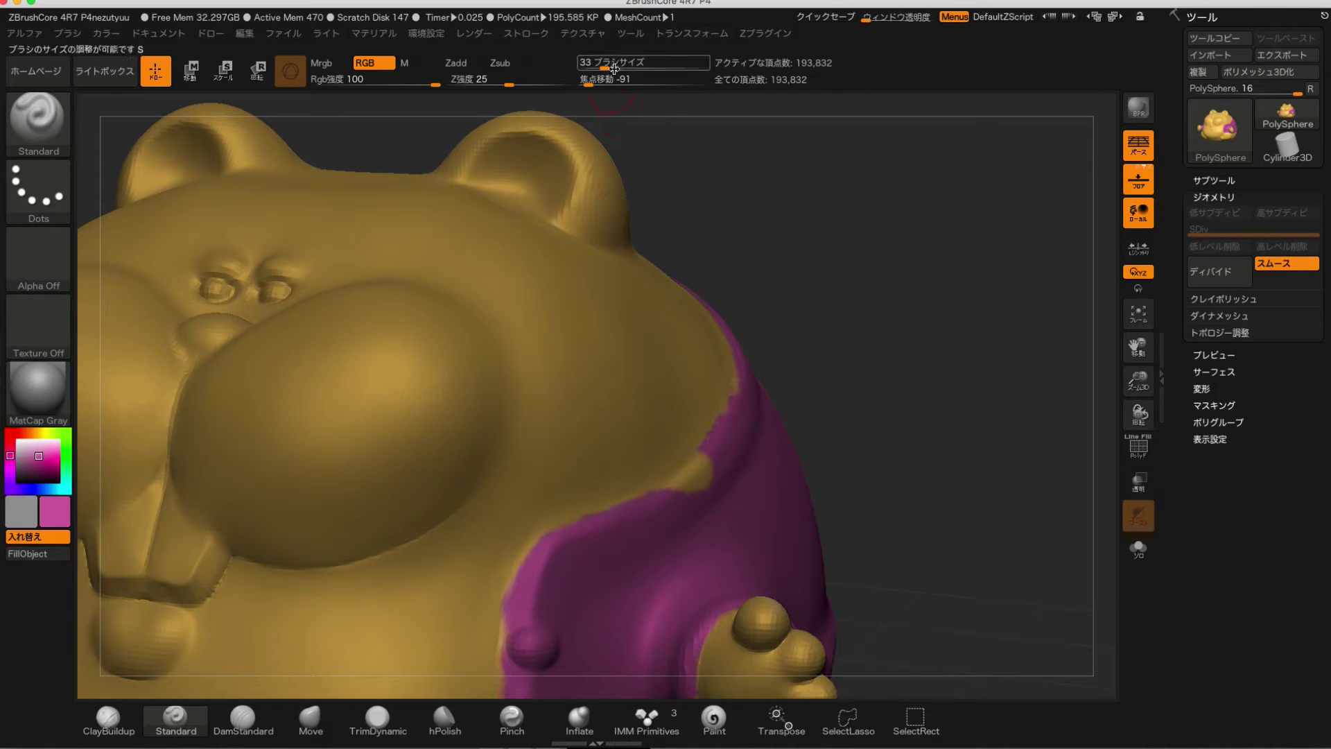
left_click_drag(611, 66, 601, 65)
left_click_drag(849, 377, 851, 478, "alt")
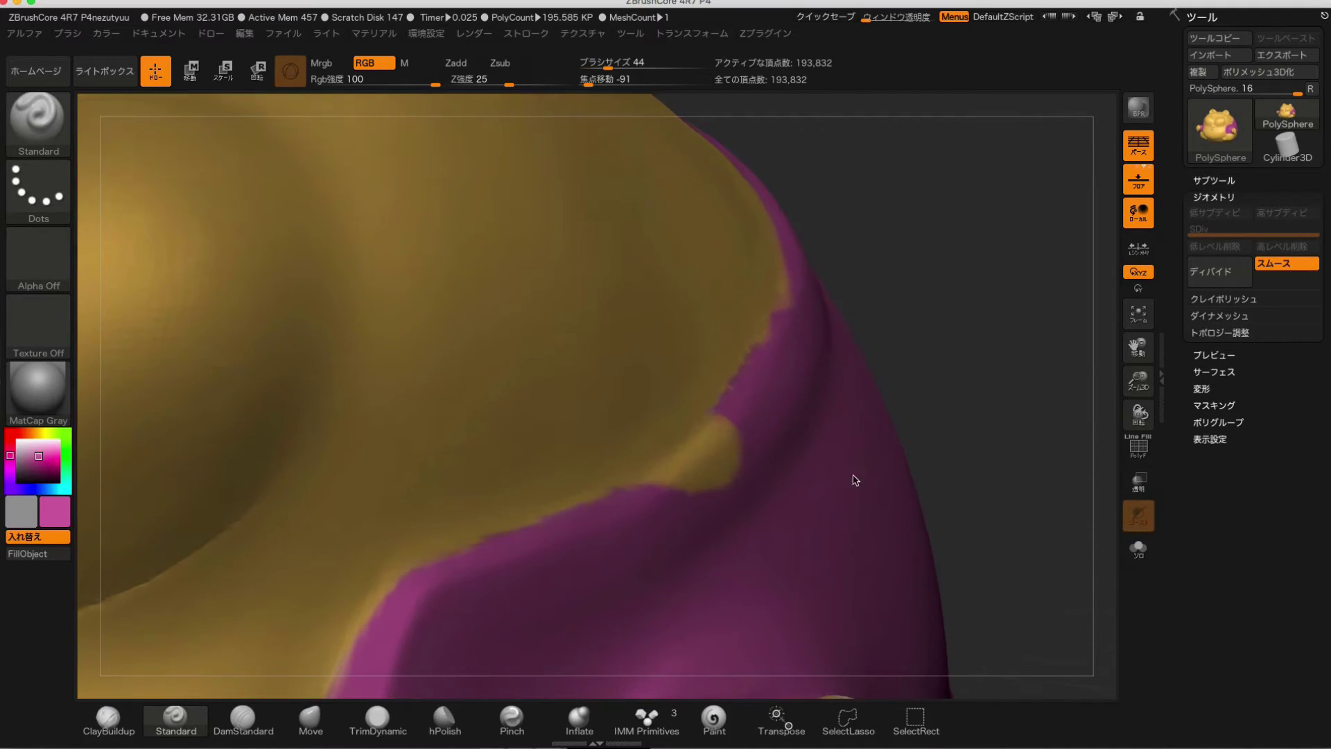
mouse_move(722, 486)
left_mouse_down()
mouse_move(728, 462)
mouse_move(657, 481)
mouse_move(701, 451)
left_mouse_up()
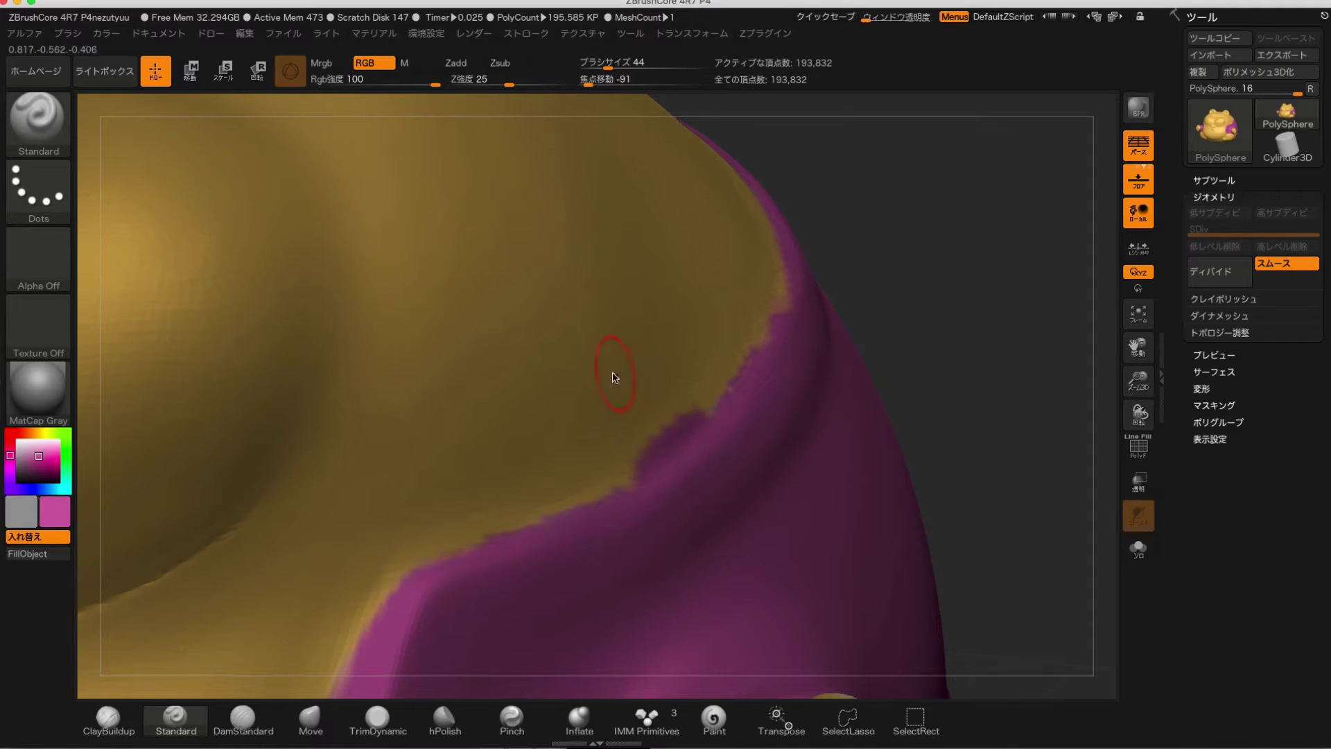
Sample the gold body colour, rotate around the border, and sample the shirt magenta.
key("c")
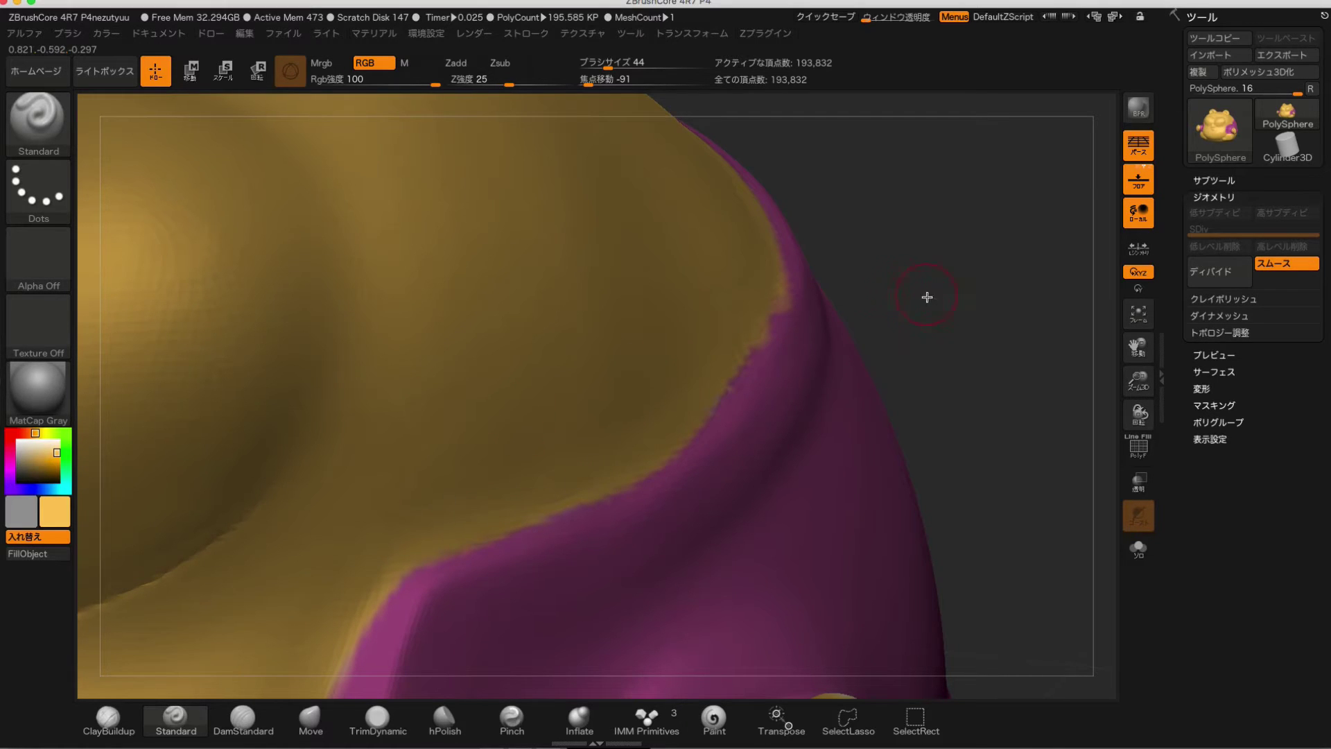
mouse_move(926, 296)
left_mouse_down()
mouse_move(912, 312)
mouse_move(1008, 272)
left_mouse_up()
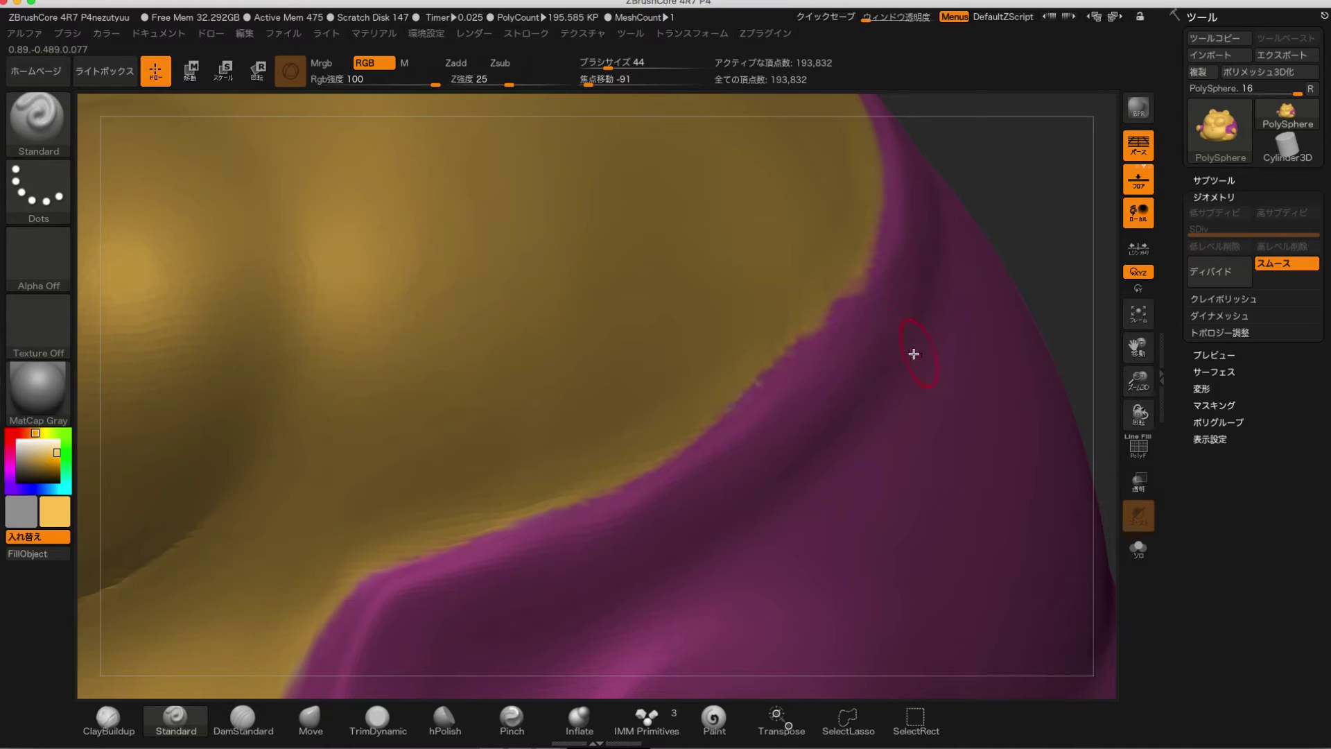
key("c")
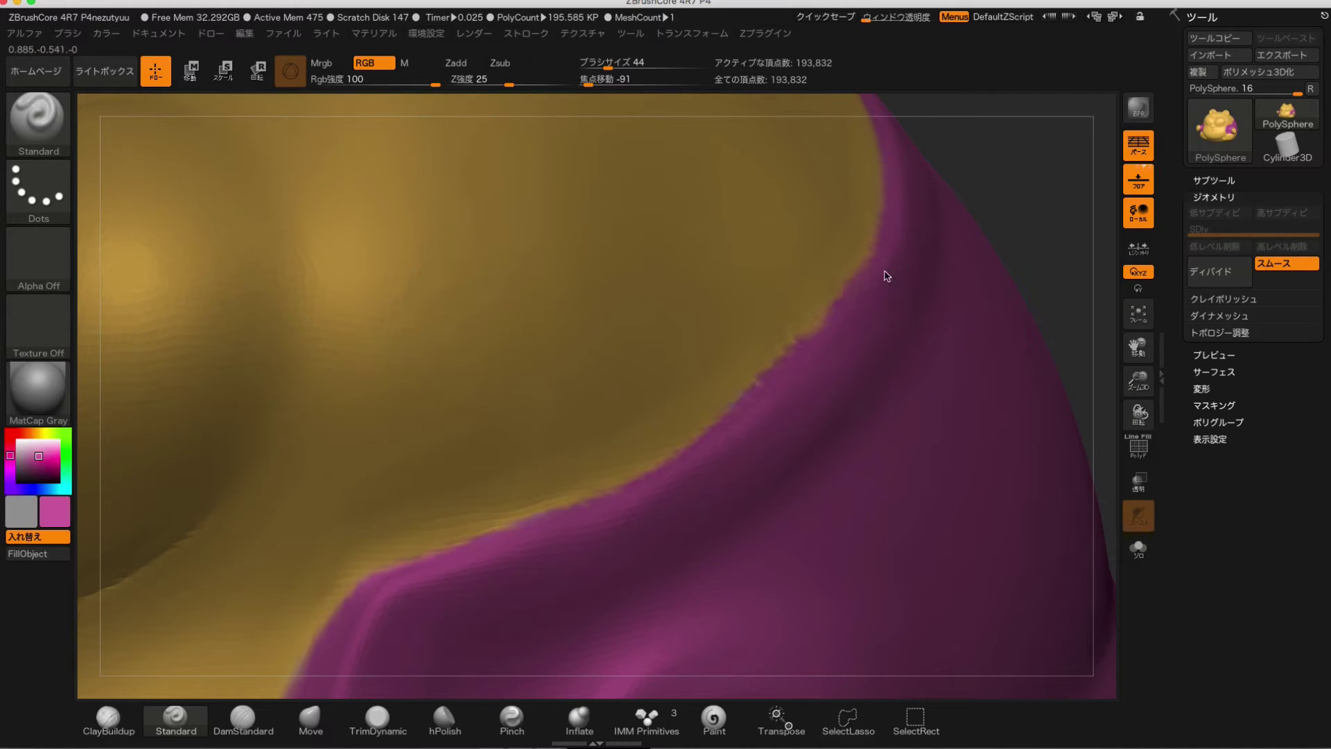
Set Draw Size 29 from the right-click popup, then zoom out to the whole model.
right_click(858, 353)
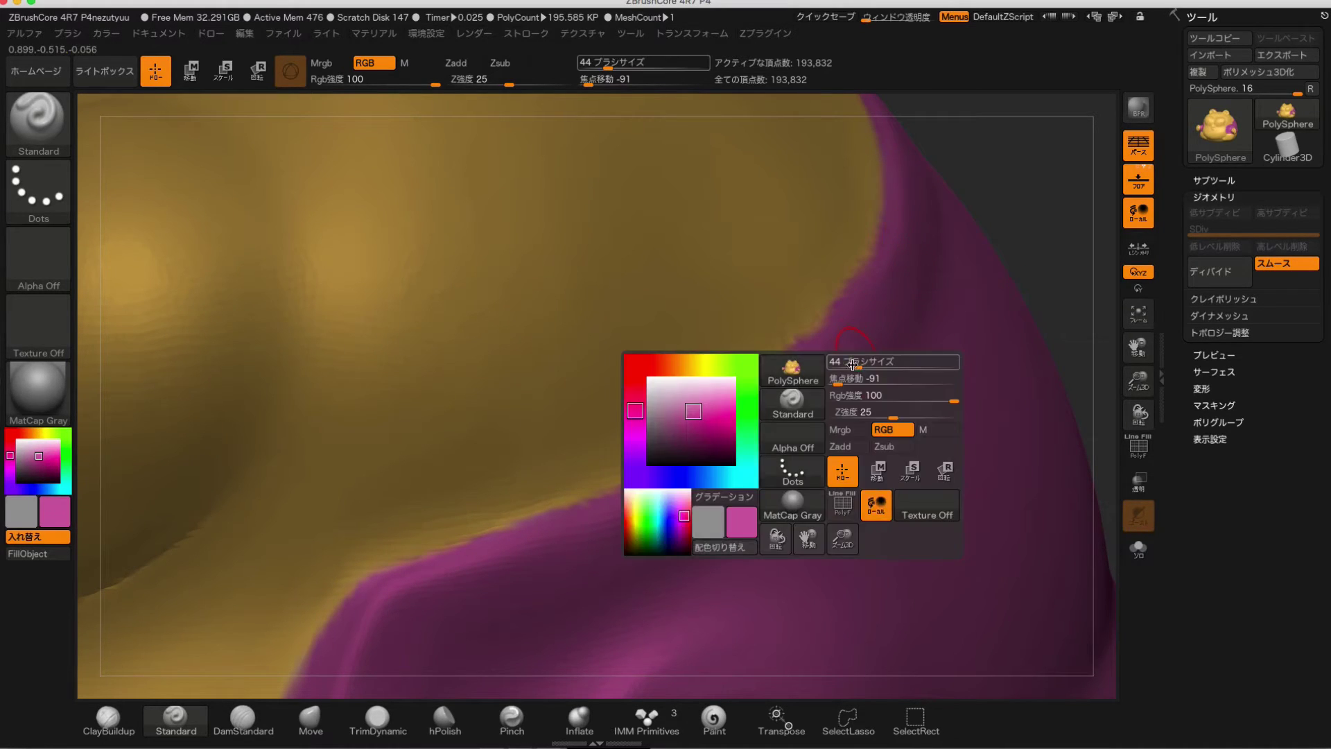
right_click(889, 324)
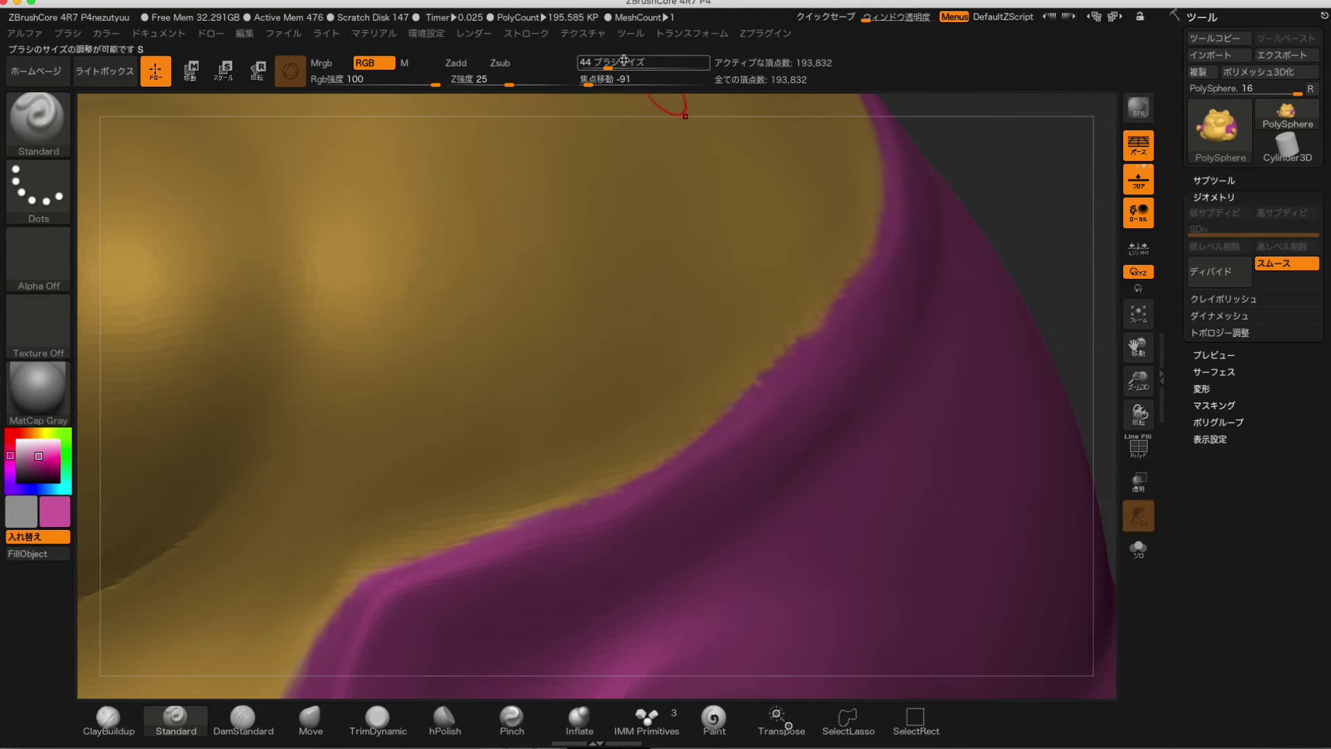
right_click(886, 553)
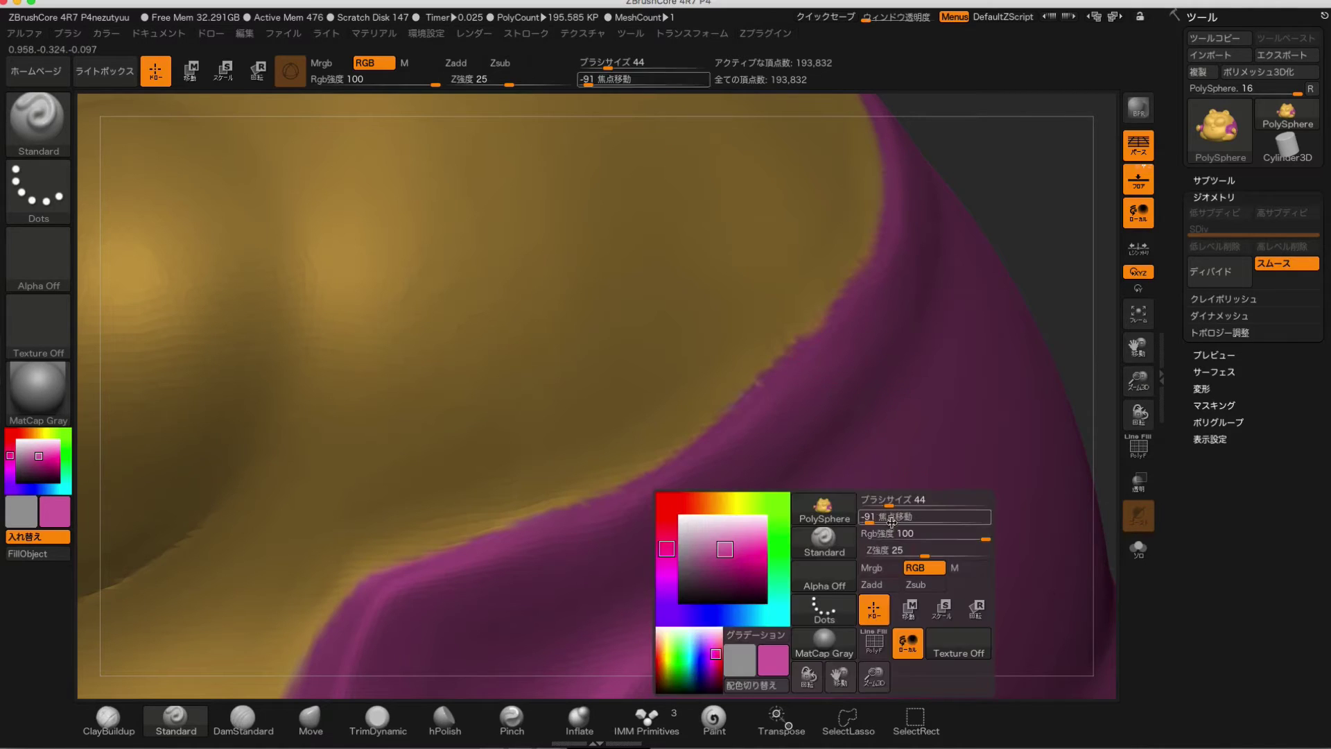
left_click_drag(888, 499, 881, 504)
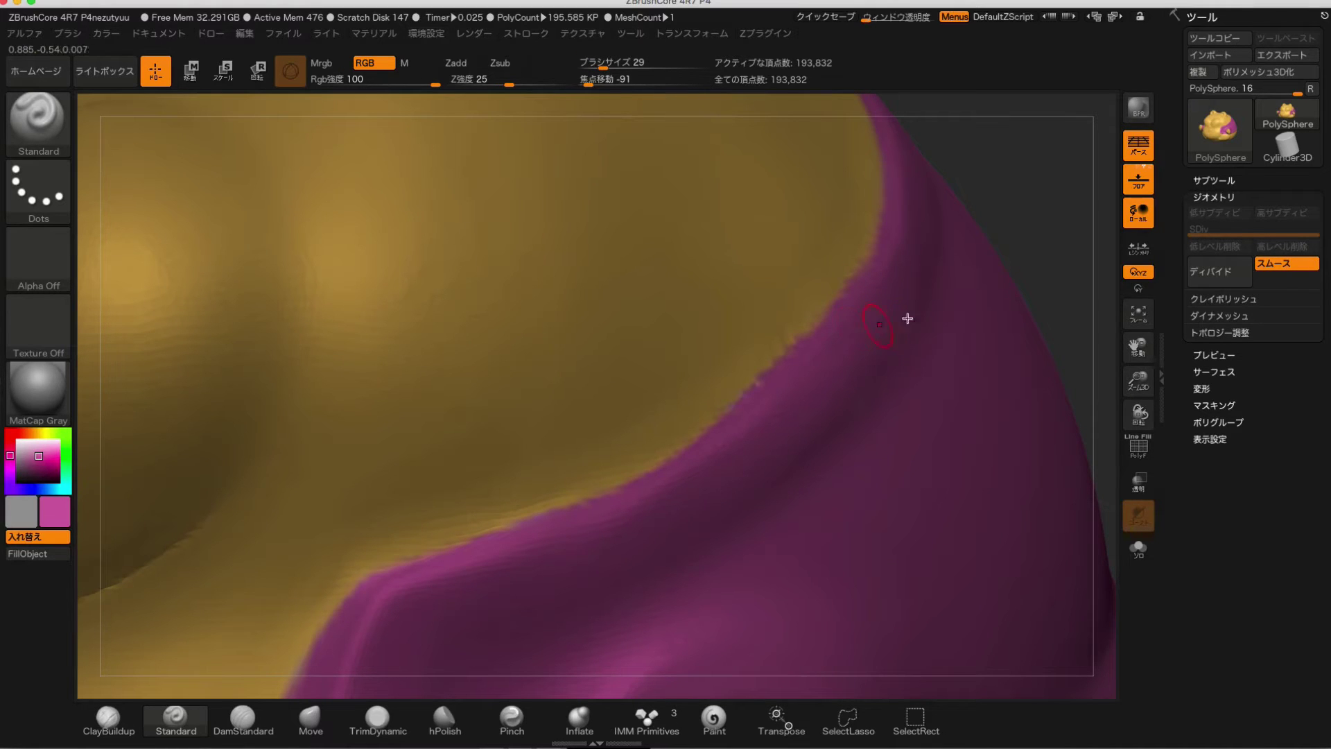
mouse_move(1138, 380)
left_mouse_down()
mouse_move(1109, 307)
mouse_move(1013, 215)
mouse_move(1035, 258)
mouse_move(1017, 309)
left_mouse_up()
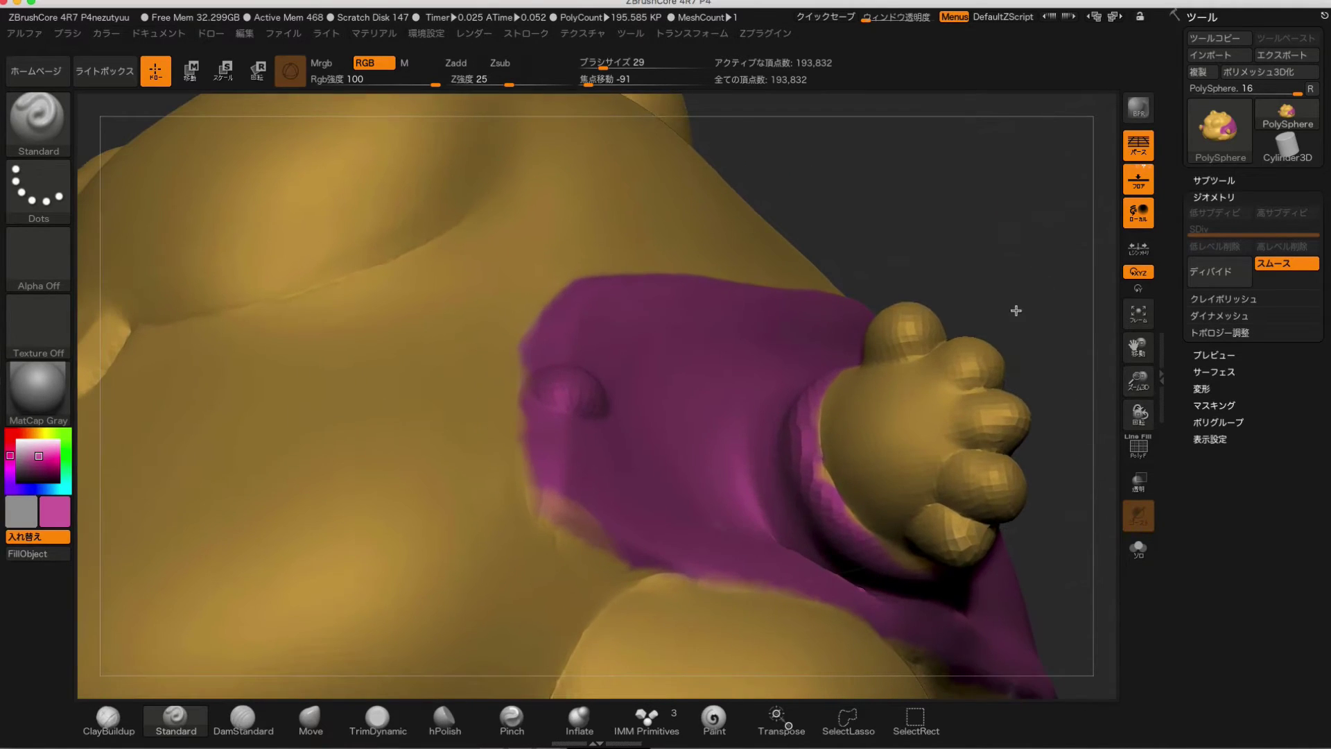
Paint the pink patch at the sleeve edge purple and recolour the stray purple bulge yellow.
mouse_move(575, 501)
left_mouse_down()
mouse_move(581, 510)
mouse_move(529, 539)
left_mouse_up()
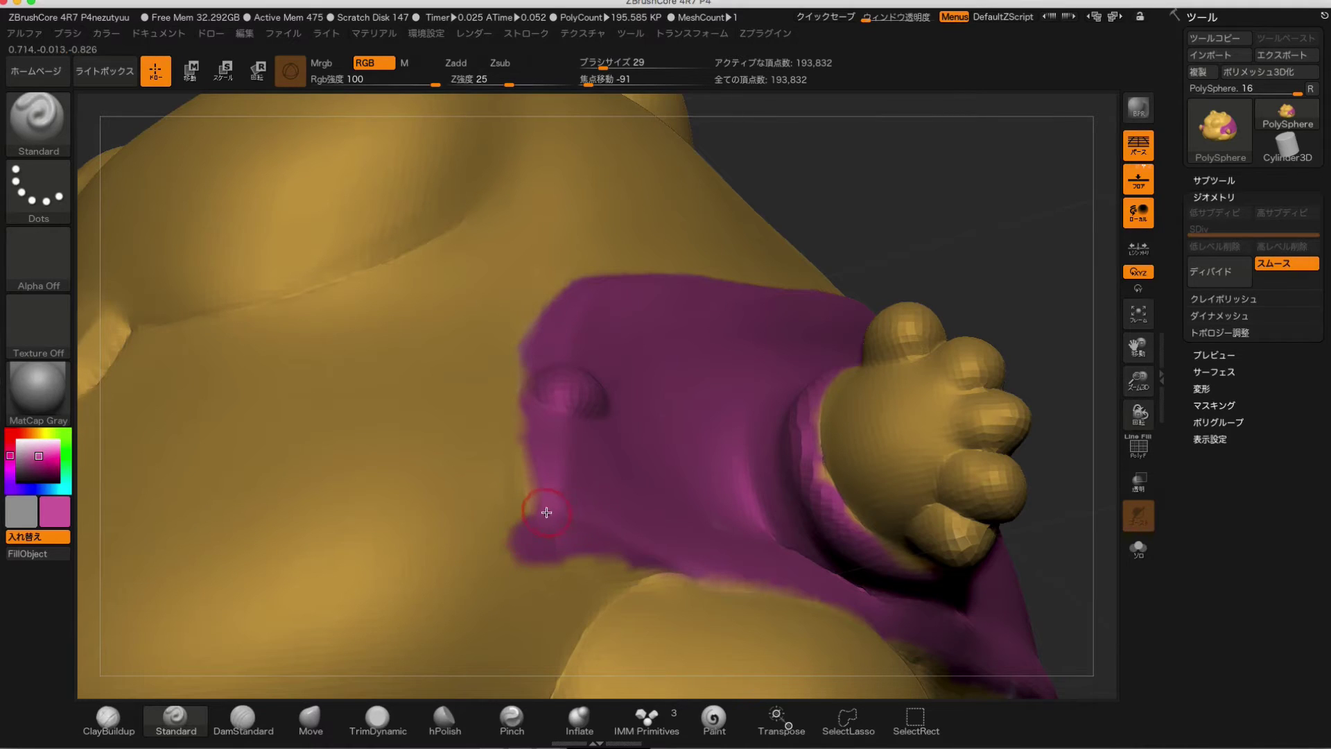
key("c")
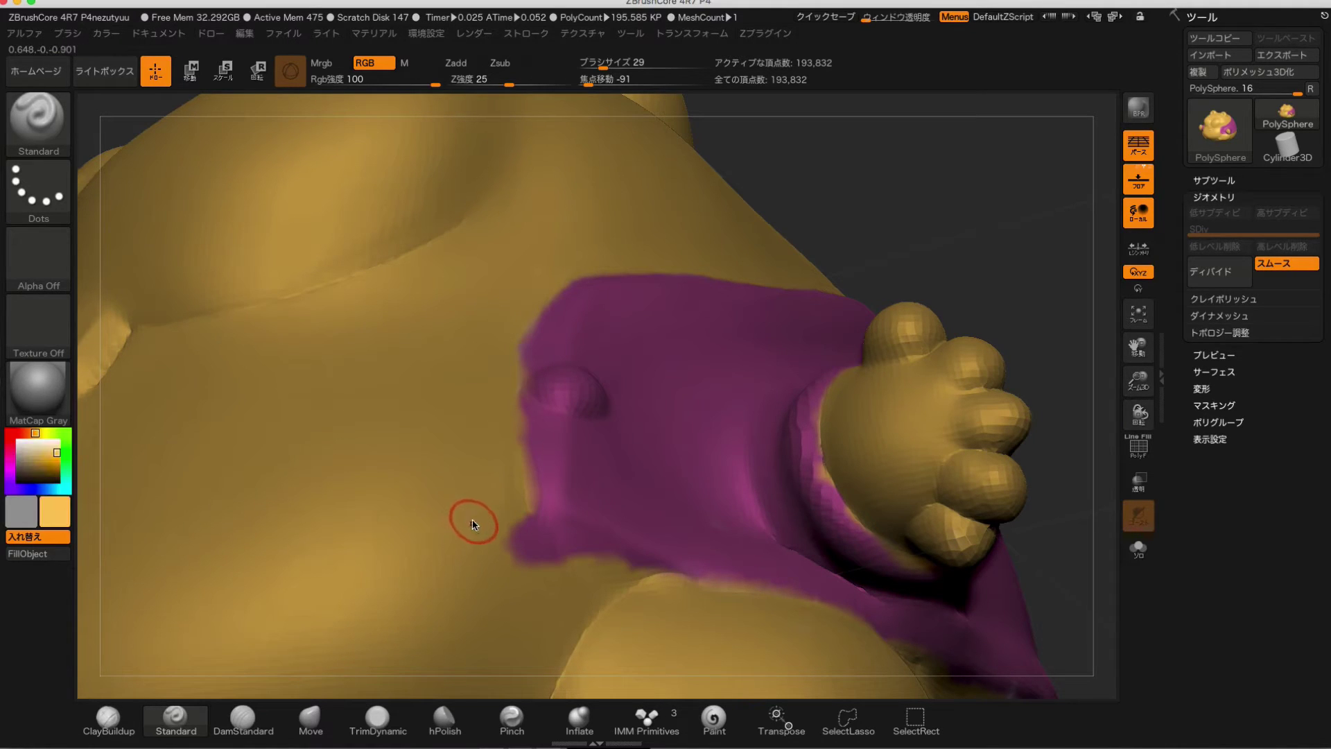
left_click_drag(472, 525, 521, 549)
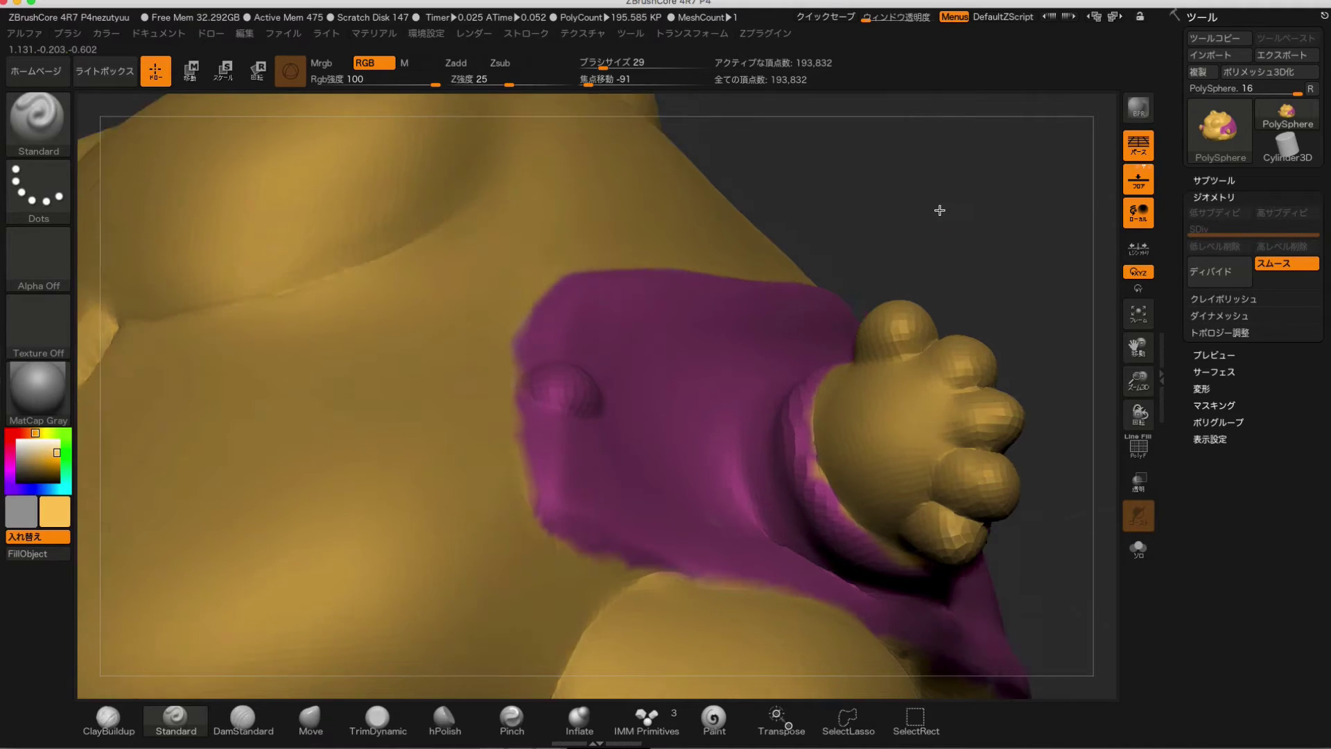
mouse_move(939, 208)
left_mouse_down()
mouse_move(902, 242)
mouse_move(941, 302)
mouse_move(938, 340)
left_mouse_up()
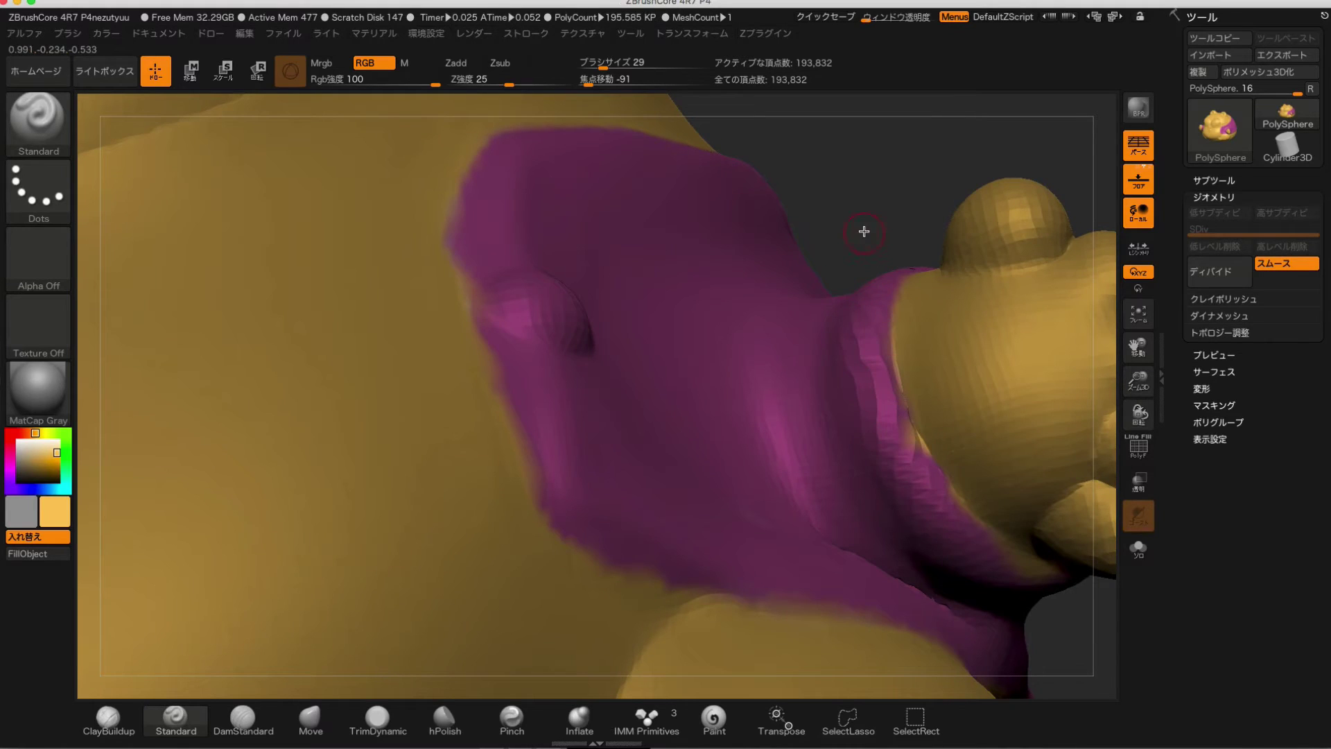
left_click_drag(862, 229, 861, 265)
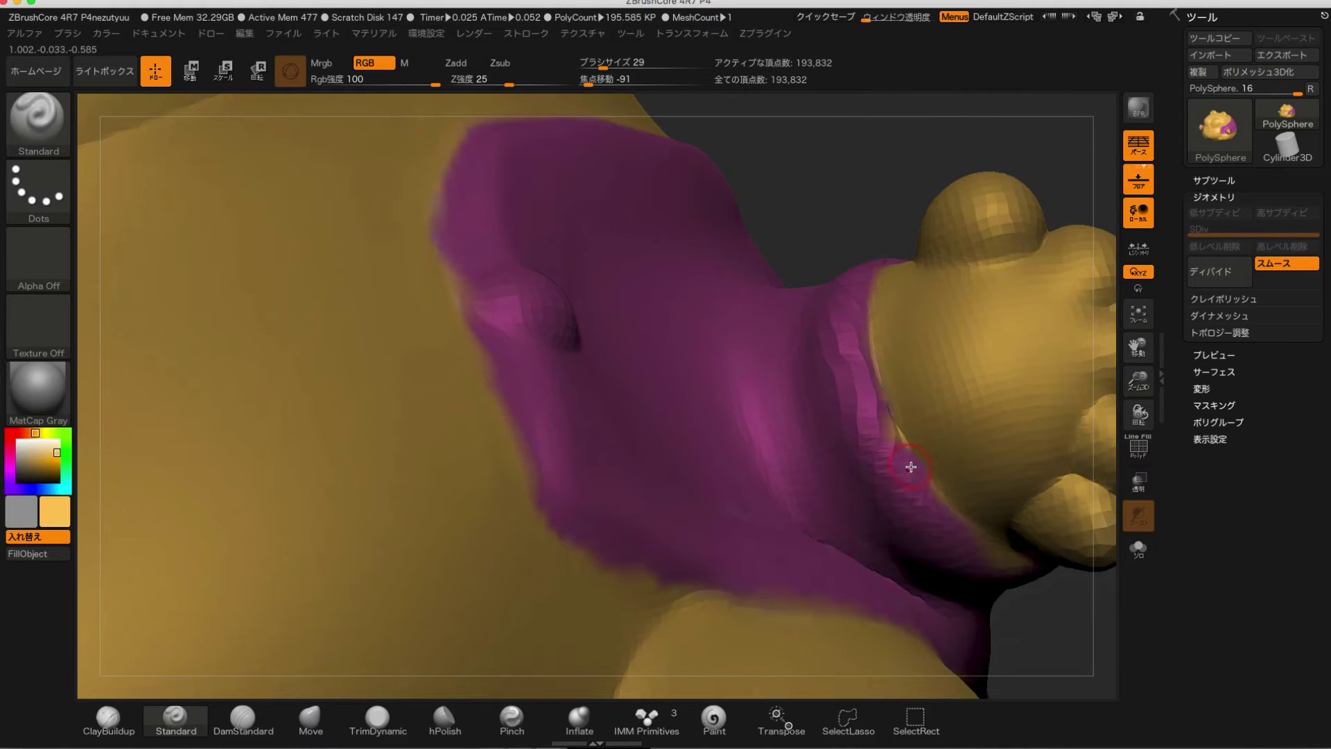
mouse_move(930, 556)
left_mouse_down()
mouse_move(627, 425)
mouse_move(1162, 390)
mouse_move(808, 377)
mouse_move(284, 451)
mouse_move(989, 628)
mouse_move(158, 344)
left_mouse_up()
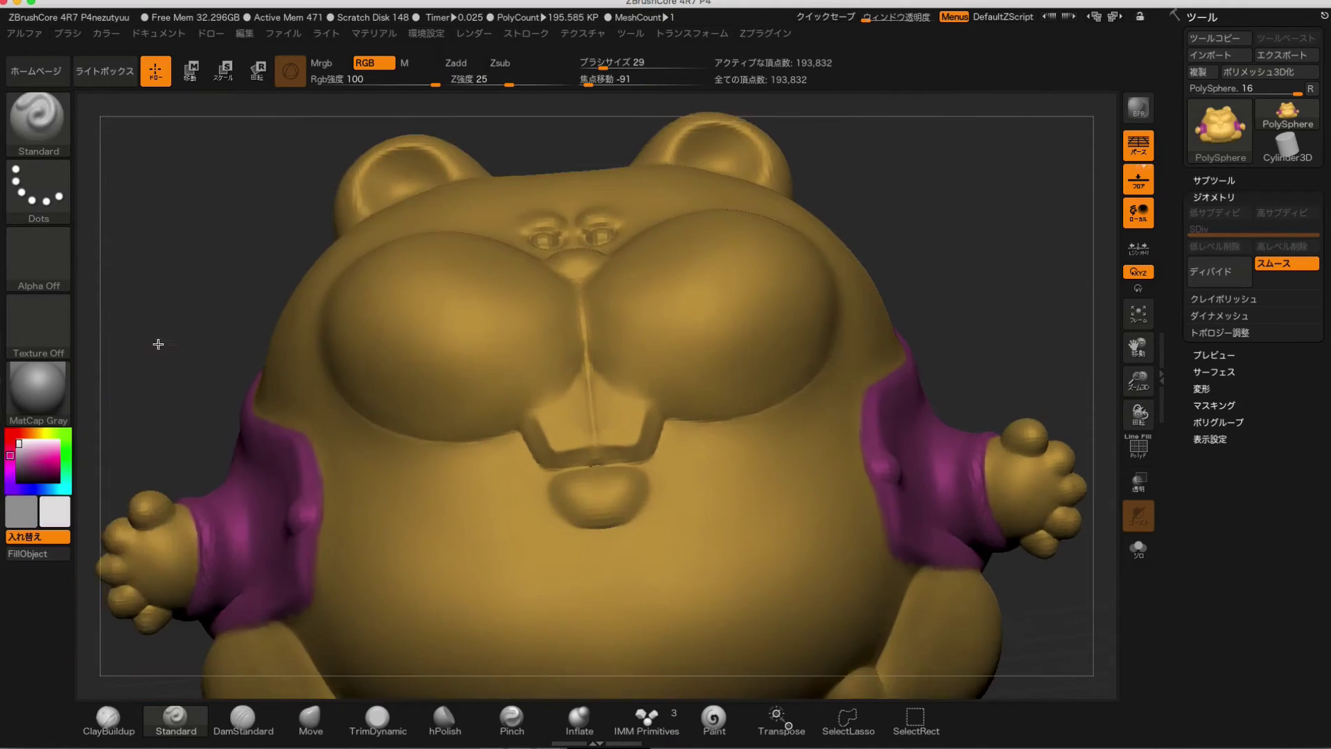
Paint the teeth and sleeve button grey and the nose red.
key("c")
mouse_move(297, 414)
left_mouse_down()
mouse_move(897, 217)
mouse_move(250, 466)
left_mouse_up()
left_click_drag(804, 412, 815, 419)
left_click(38, 461)
mouse_move(901, 526)
left_mouse_down()
mouse_move(289, 507)
mouse_move(1010, 475)
left_mouse_up()
left_click(523, 494)
left_click_drag(995, 309, 1010, 386)
Raise Draw Size to 68 and paint deep red blush on both cheeks.
key("c")
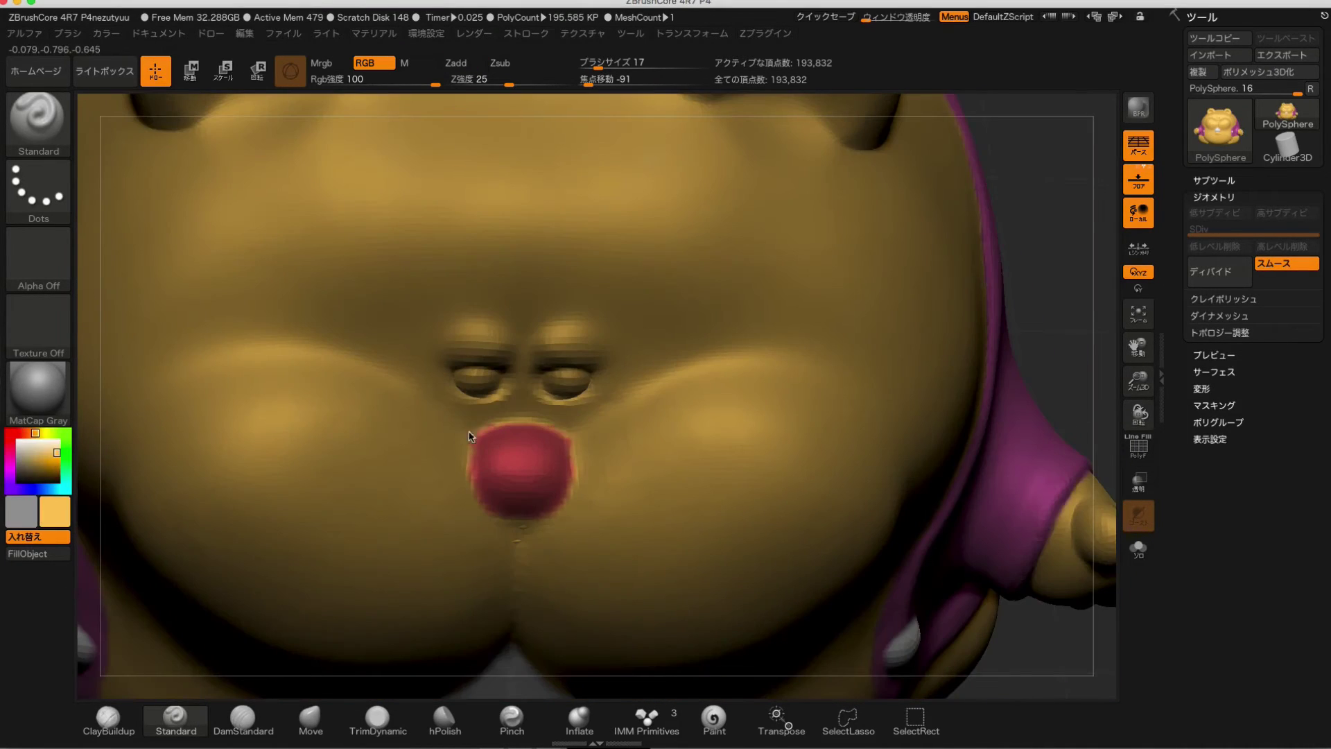
mouse_move(469, 435)
left_mouse_down()
mouse_move(901, 347)
mouse_move(991, 366)
left_mouse_up()
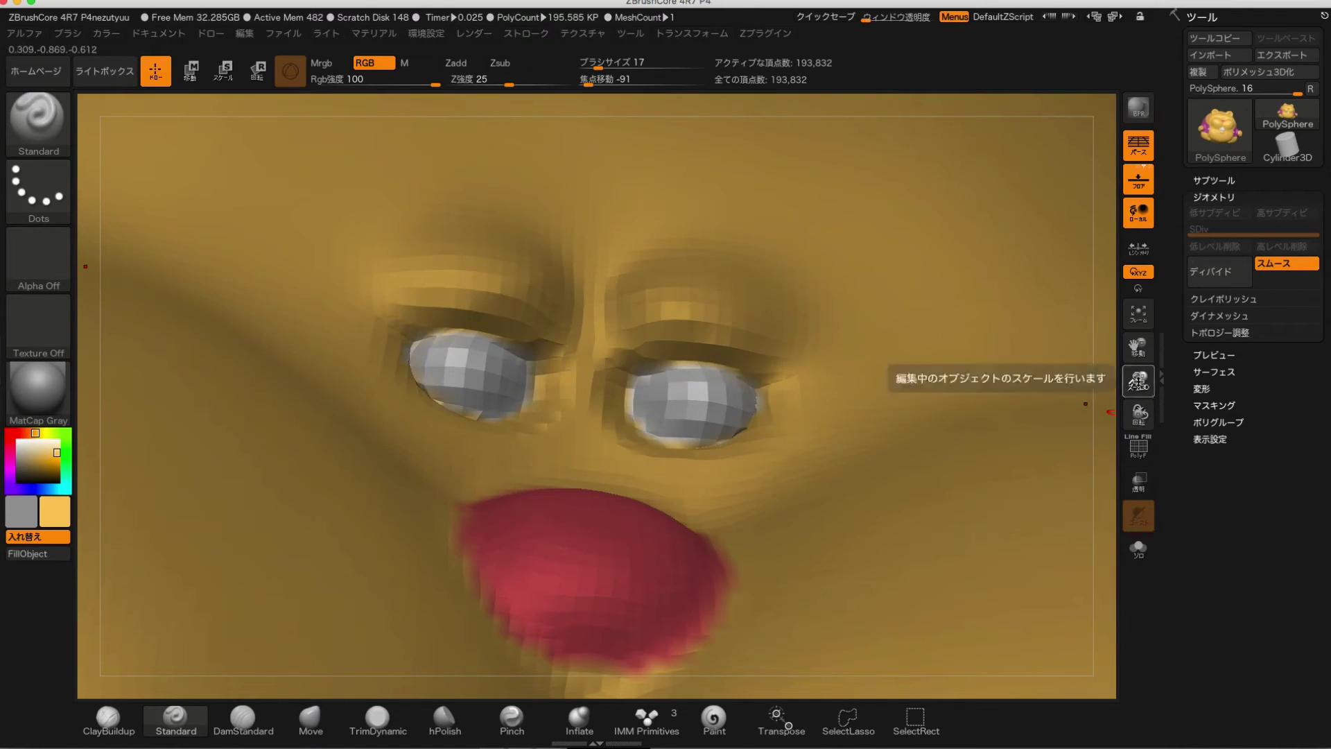
mouse_move(1137, 379)
left_mouse_down()
mouse_move(931, 336)
mouse_move(970, 291)
mouse_move(732, 523)
left_mouse_up()
key("c")
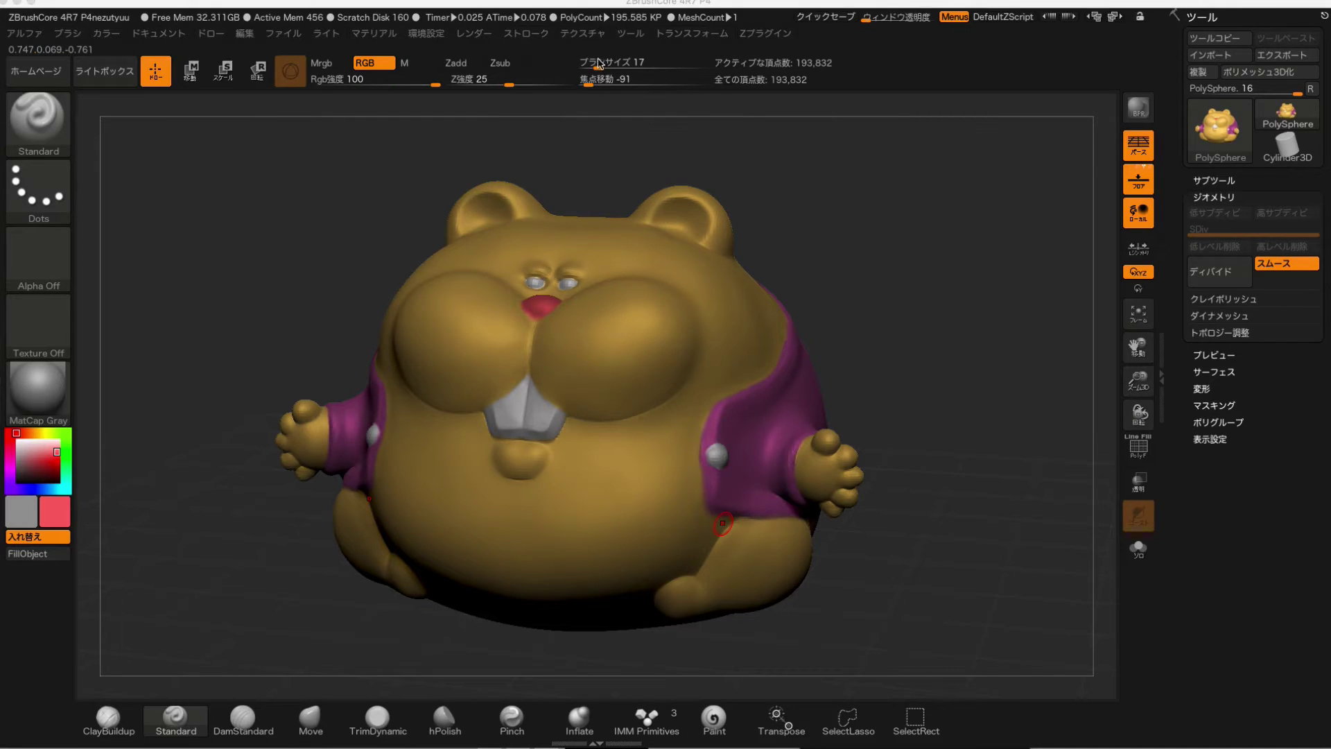
left_click_drag(599, 64, 616, 65)
left_click(59, 457)
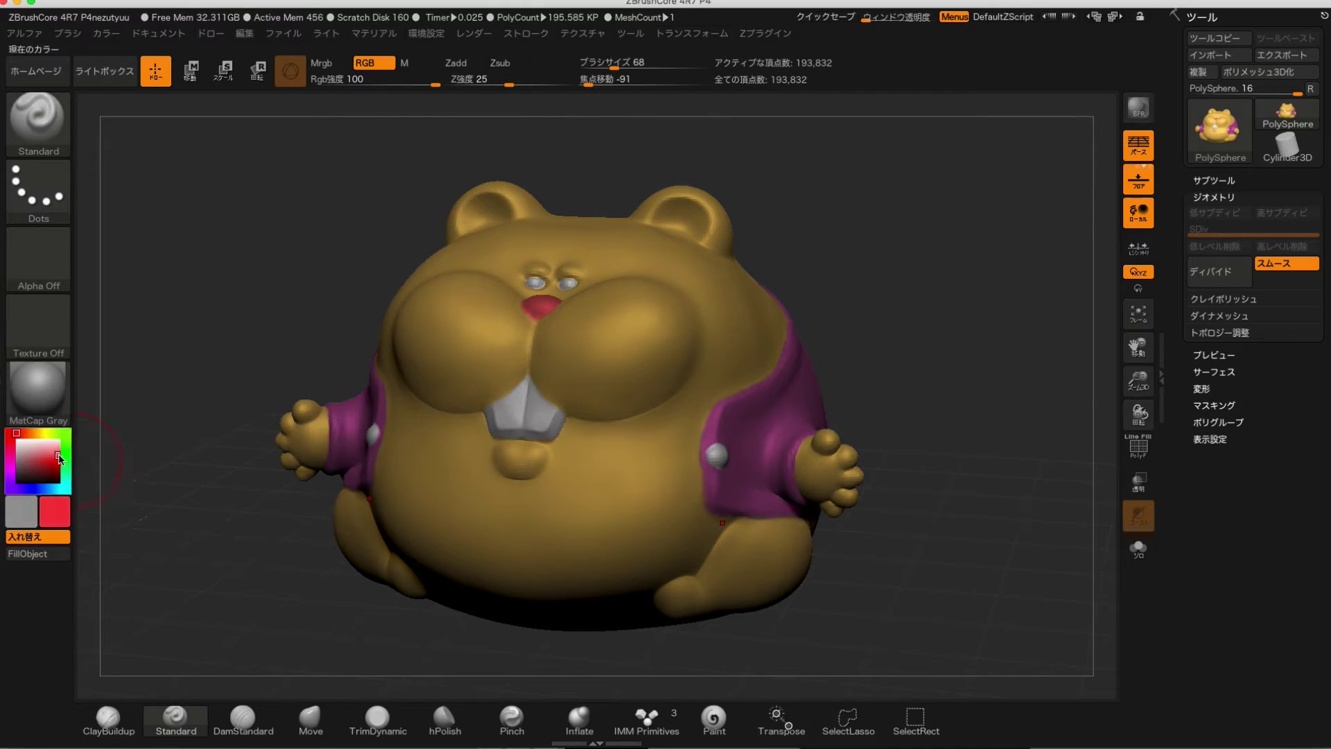
left_click_drag(638, 327, 659, 322)
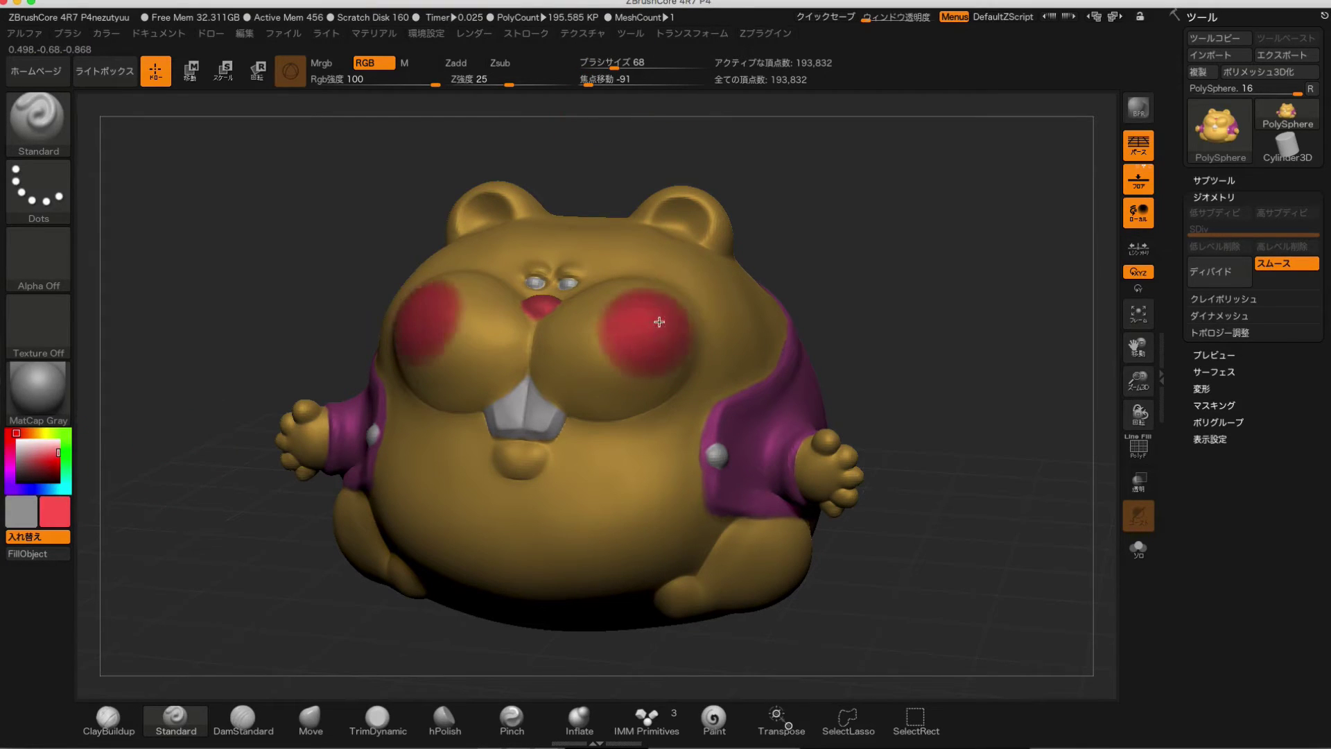
Undo the earlier blush and raise the brush focal shift to 2 for a softer falloff.
key("ctrl+z")
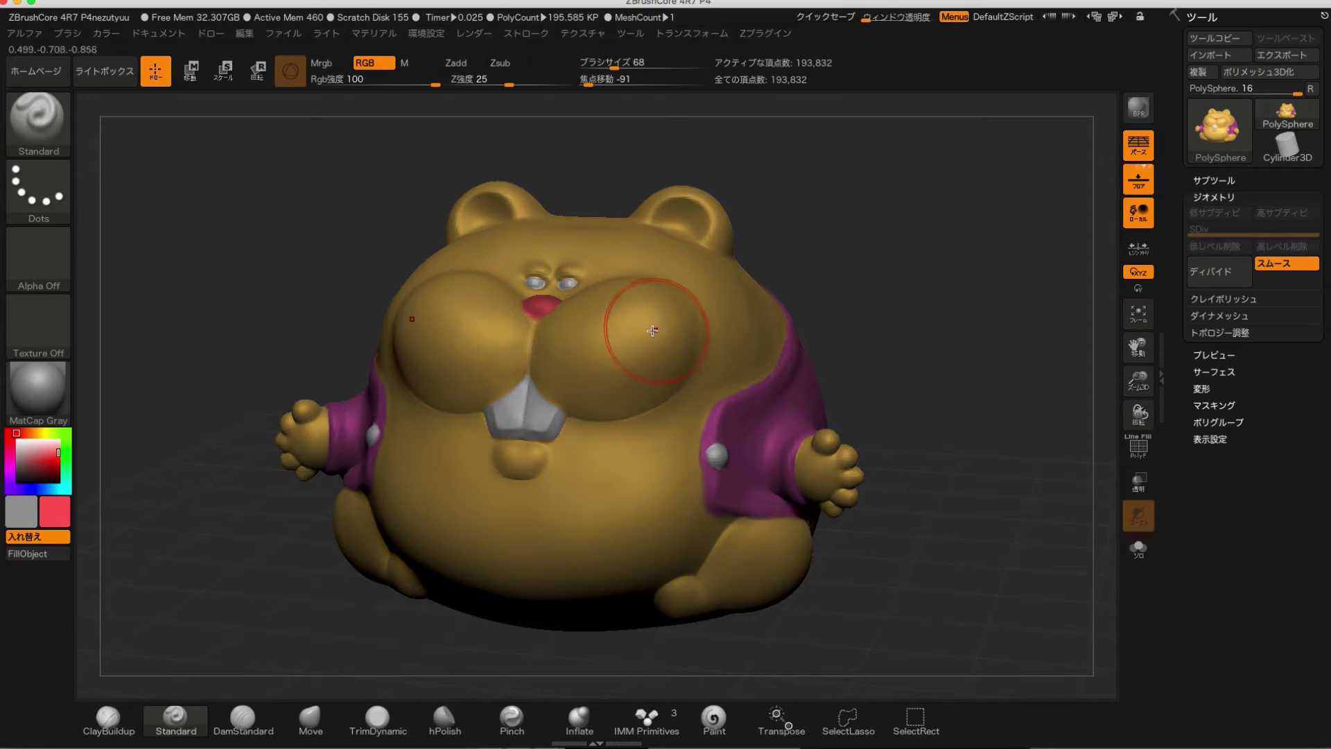
left_click(594, 80)
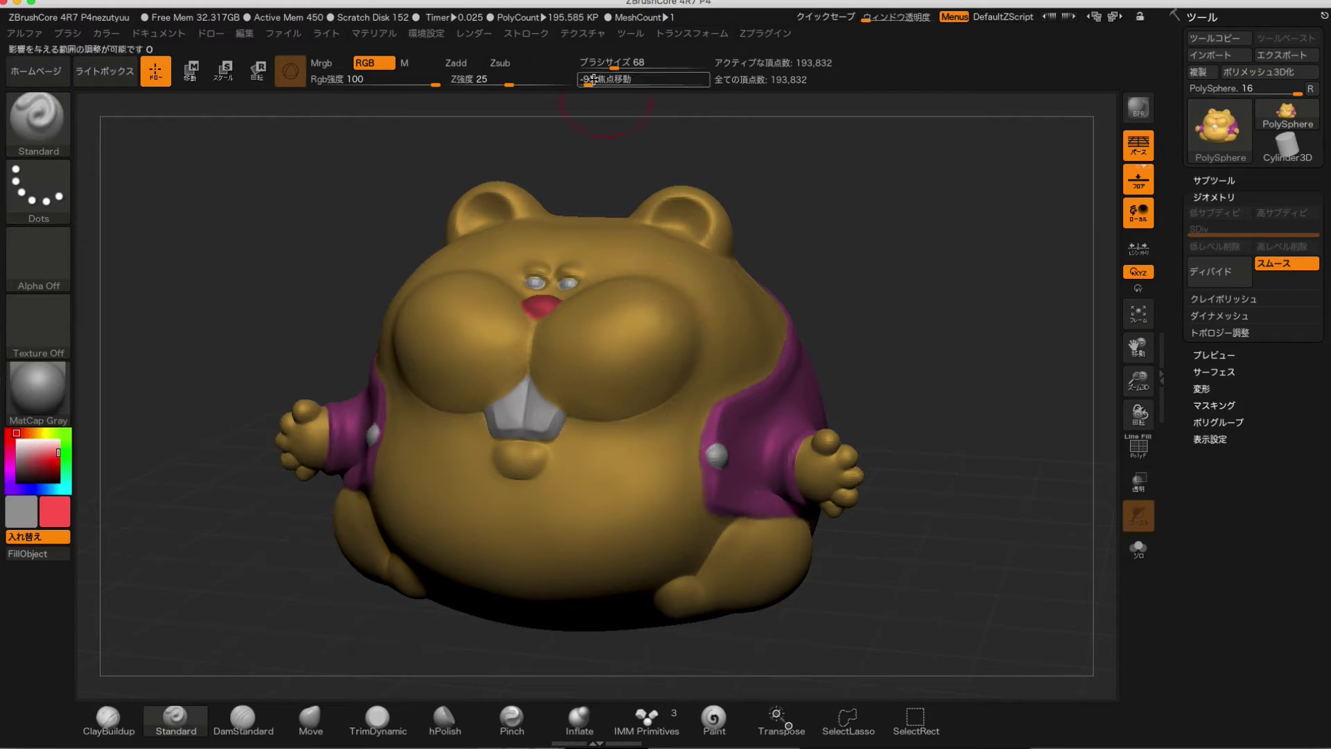
left_click_drag(594, 79, 606, 80)
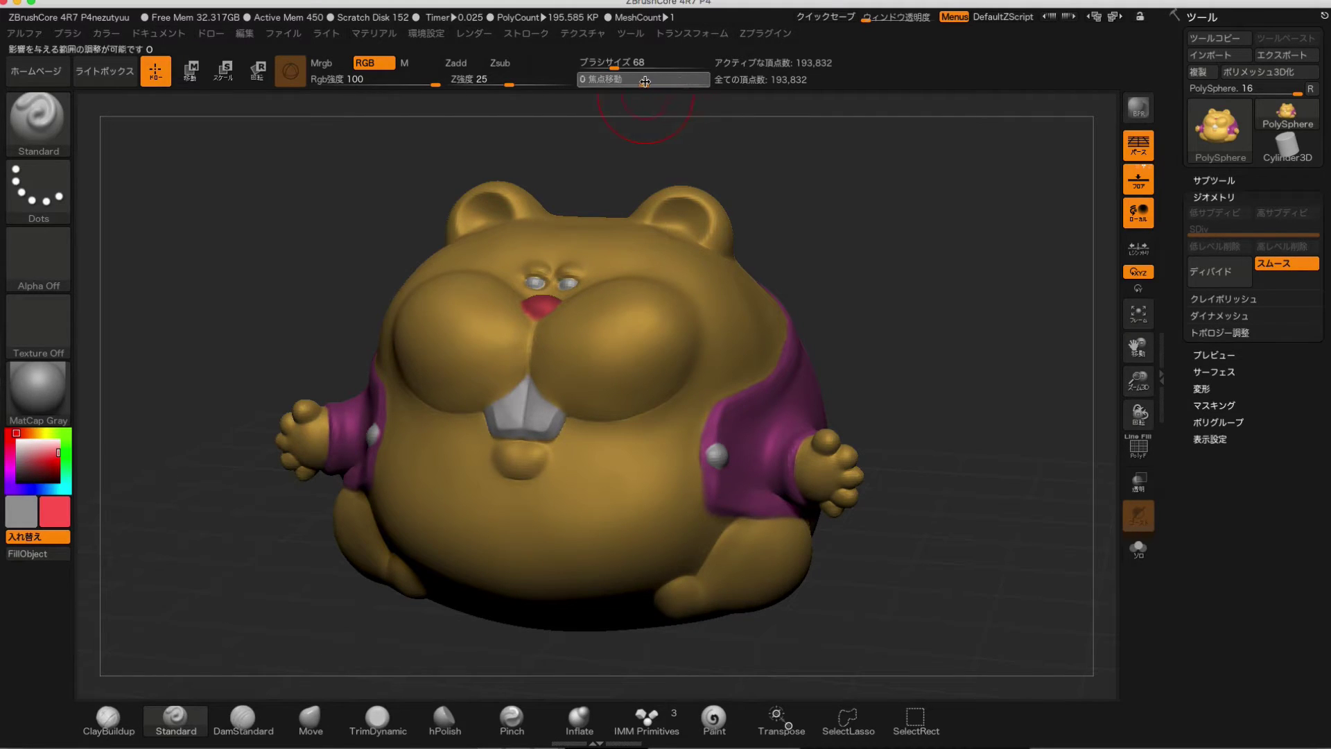
left_click_drag(645, 82, 646, 82)
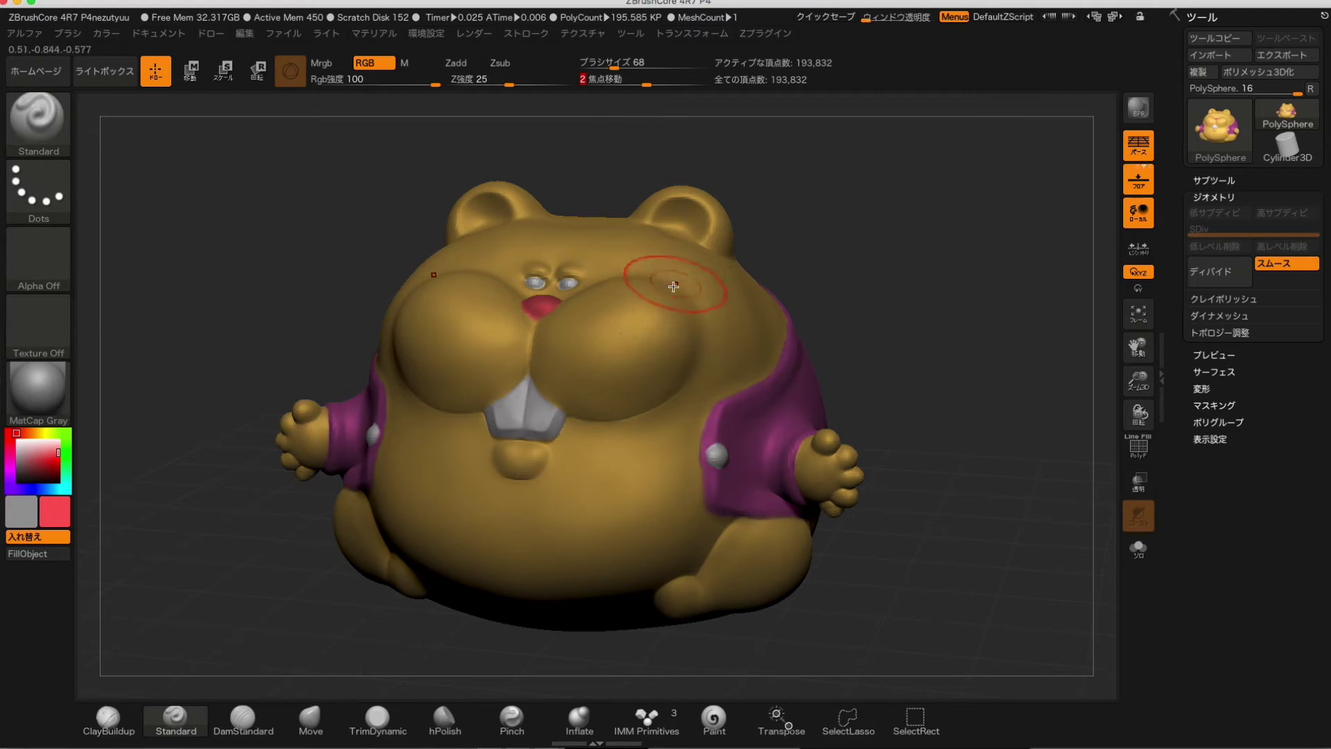
Repaint soft red blush on the right cheek, retrying and undoing the strokes.
left_click_drag(679, 299, 664, 301)
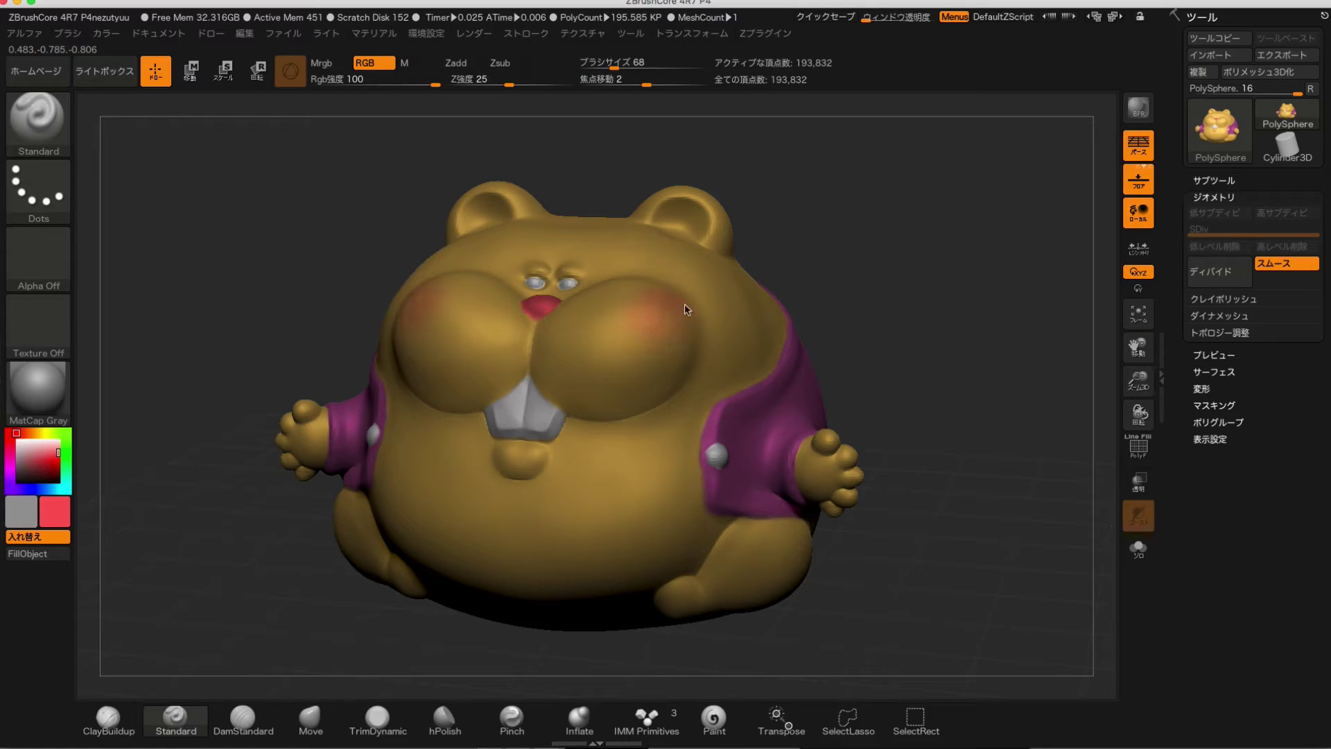
key("ctrl+z")
key("ctrl+z")
left_click_drag(673, 346, 694, 303)
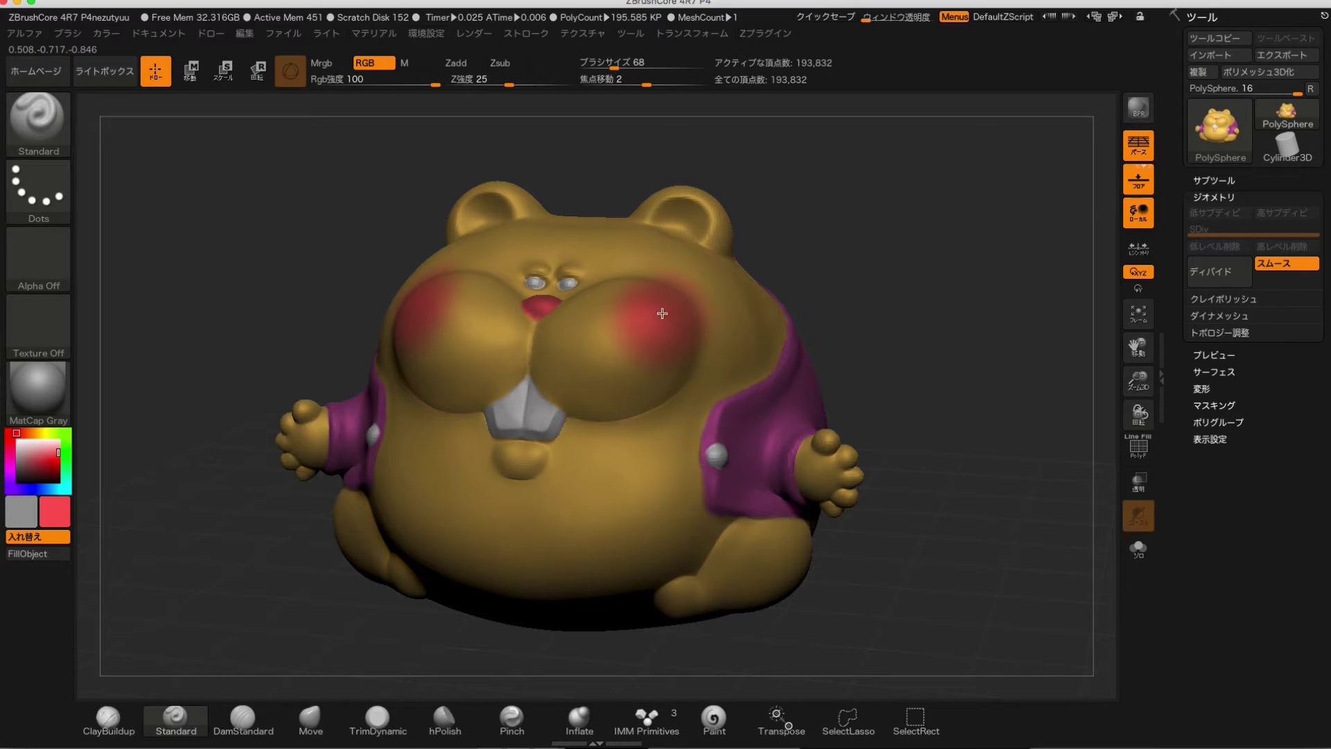
key("ctrl+z")
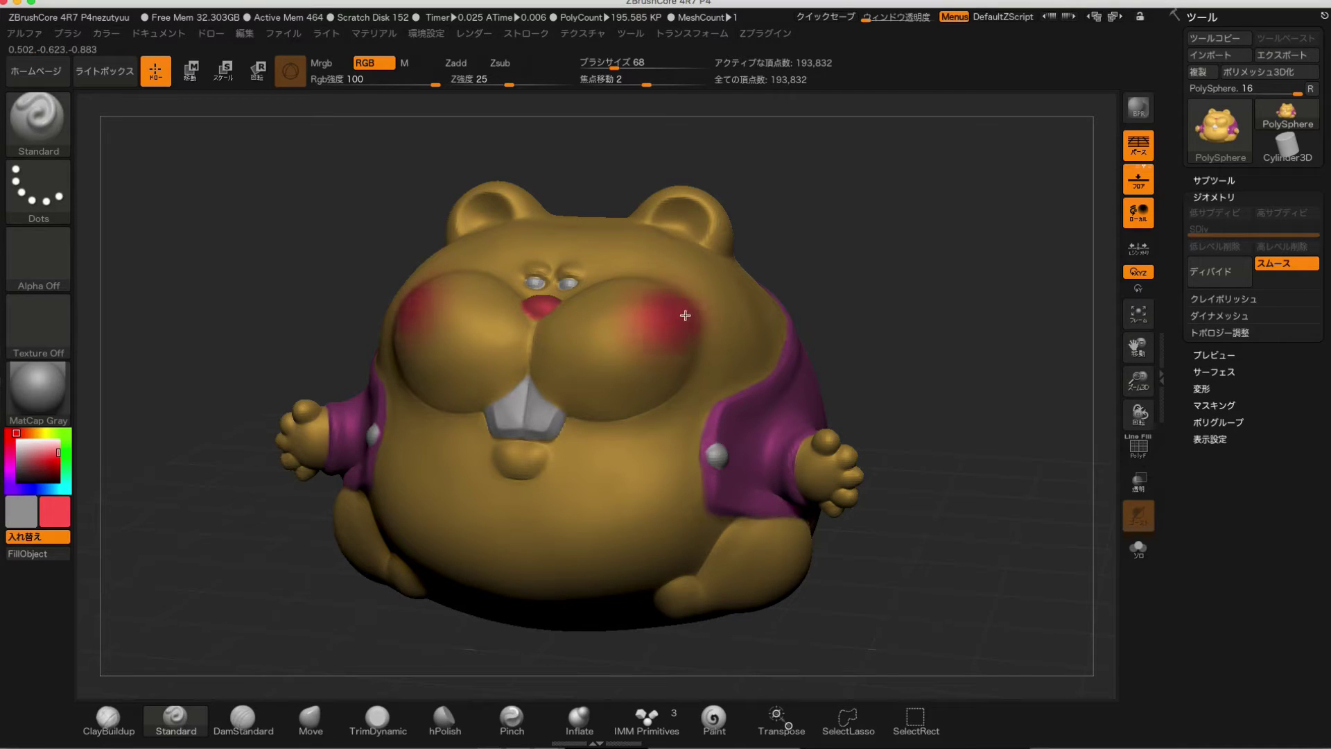
Switch to light grey (RGB 219) at focal shift 0 for the belly, turning the hamster to check it.
left_click_drag(844, 268, 788, 335)
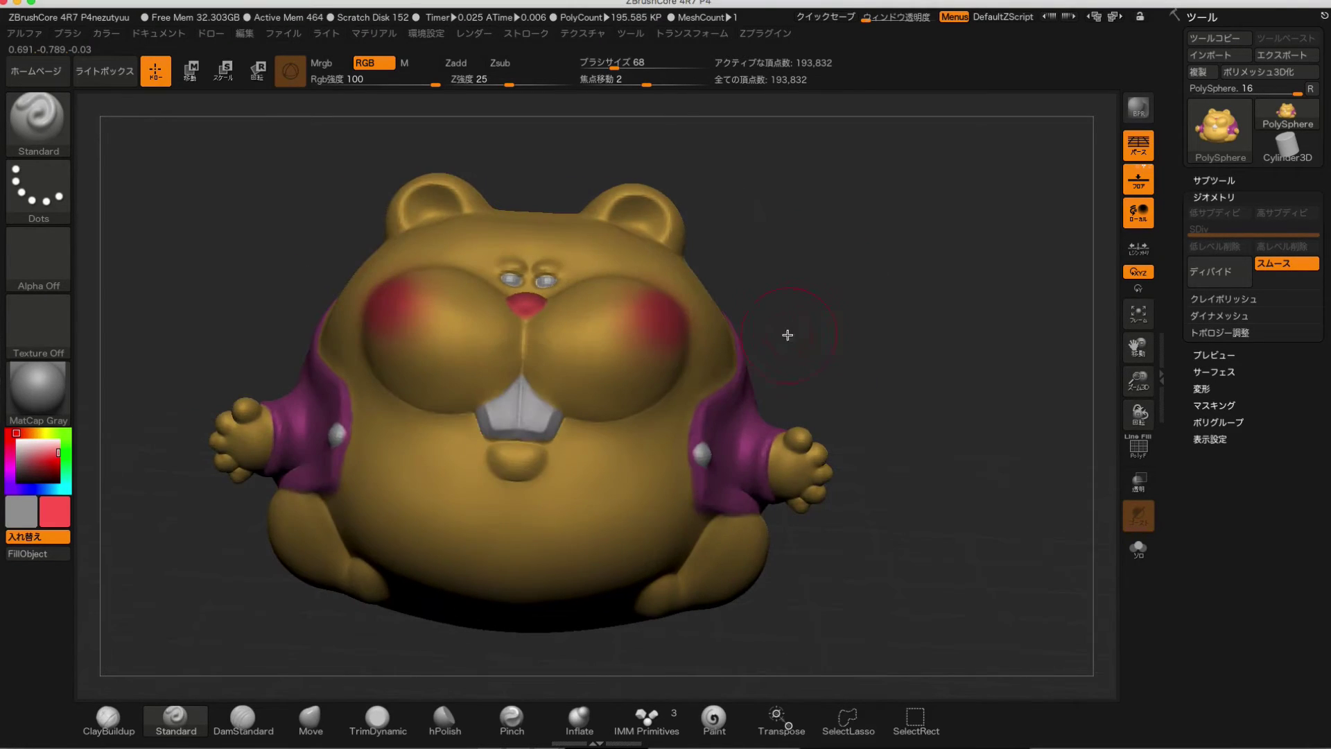
left_click_drag(55, 511, 228, 418)
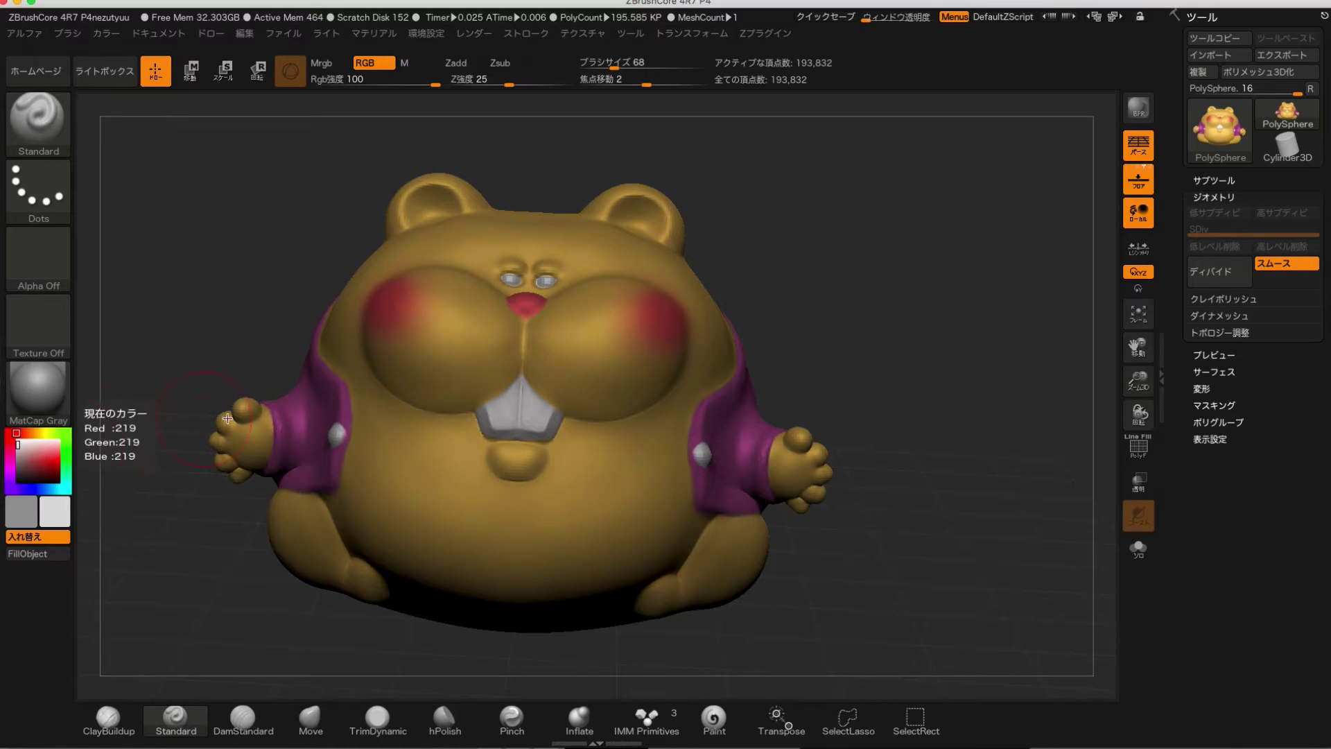
left_click_drag(646, 81, 643, 82)
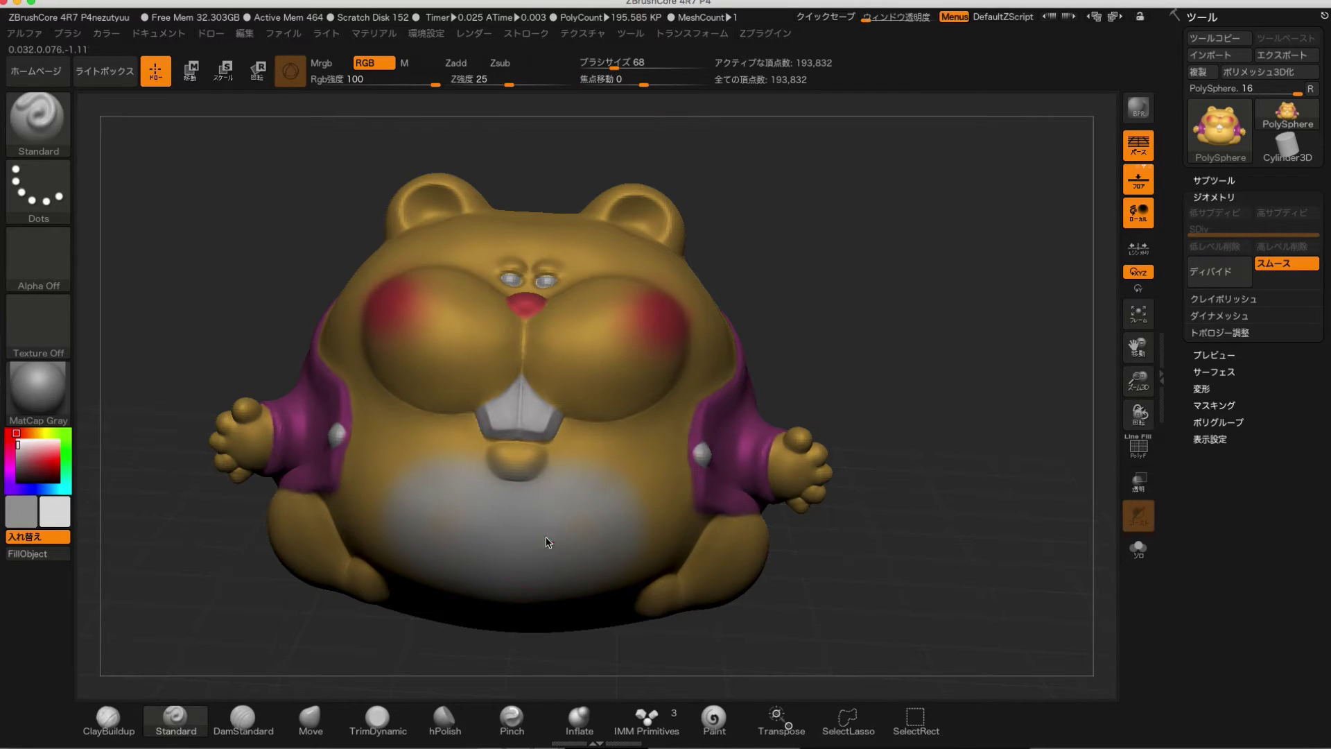
left_click_drag(838, 340, 913, 327)
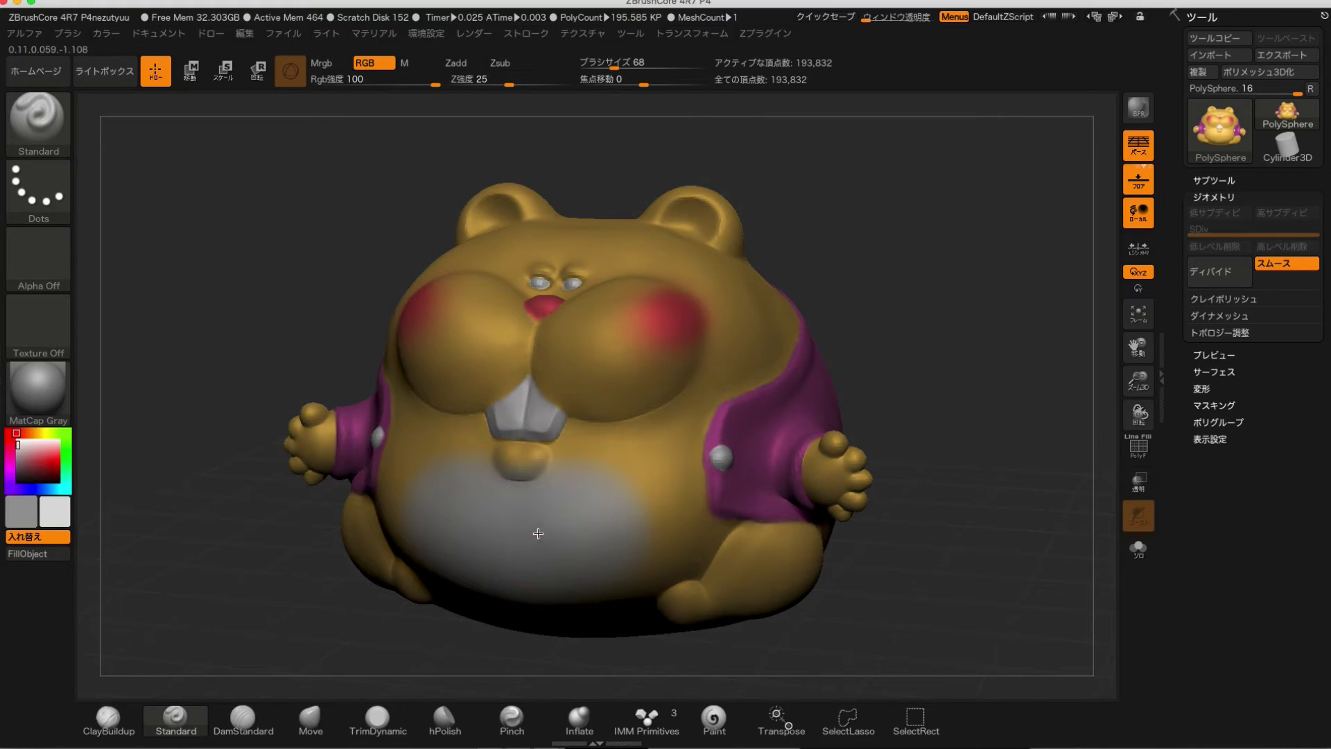
left_click_drag(740, 196, 804, 213)
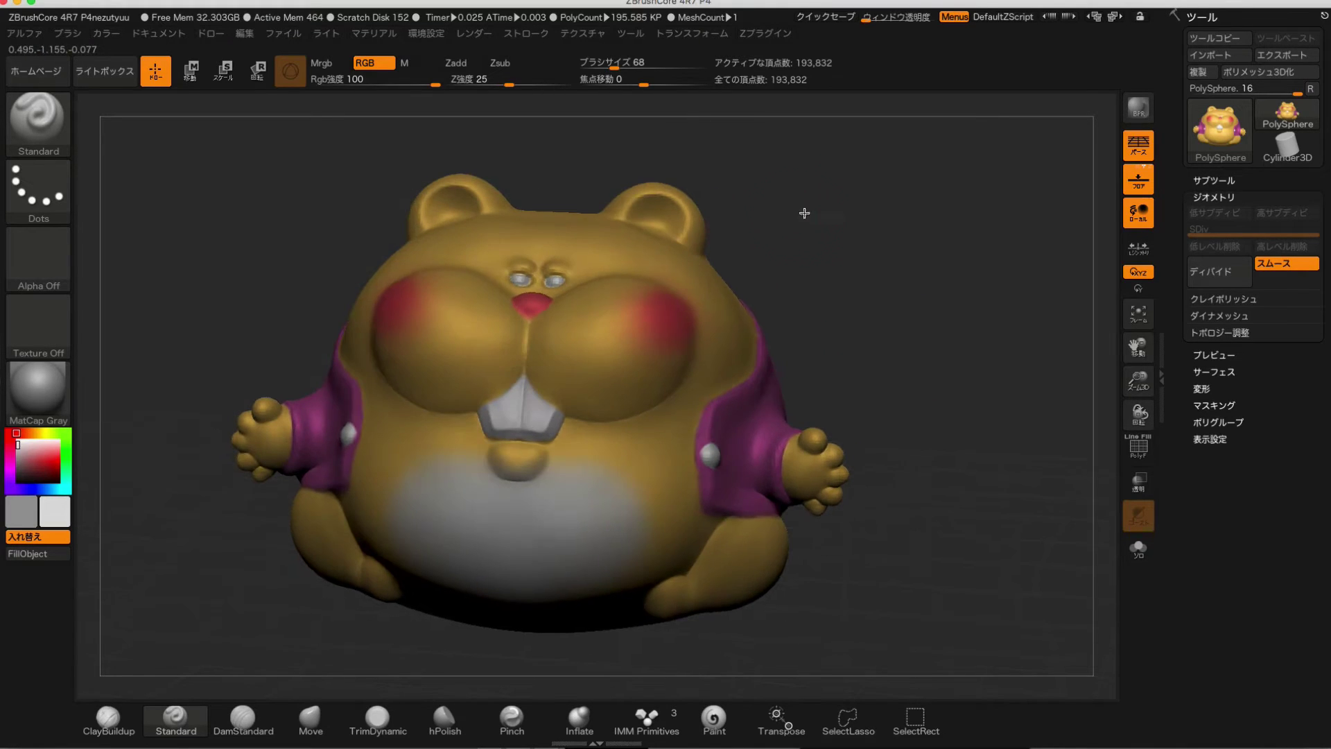
Pick a dark orange paint colour, keeping the brush at size 68.
left_click(42, 457)
left_click(29, 433)
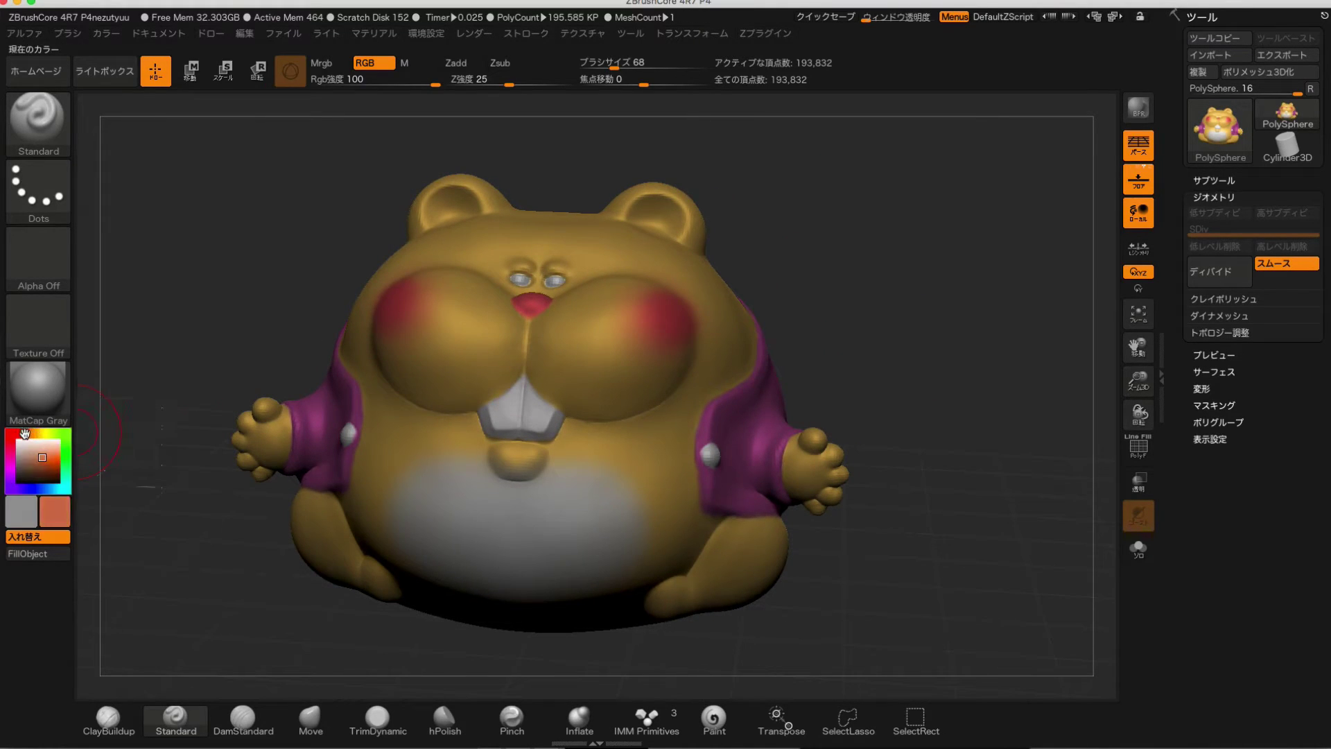
left_click_drag(43, 458, 52, 464)
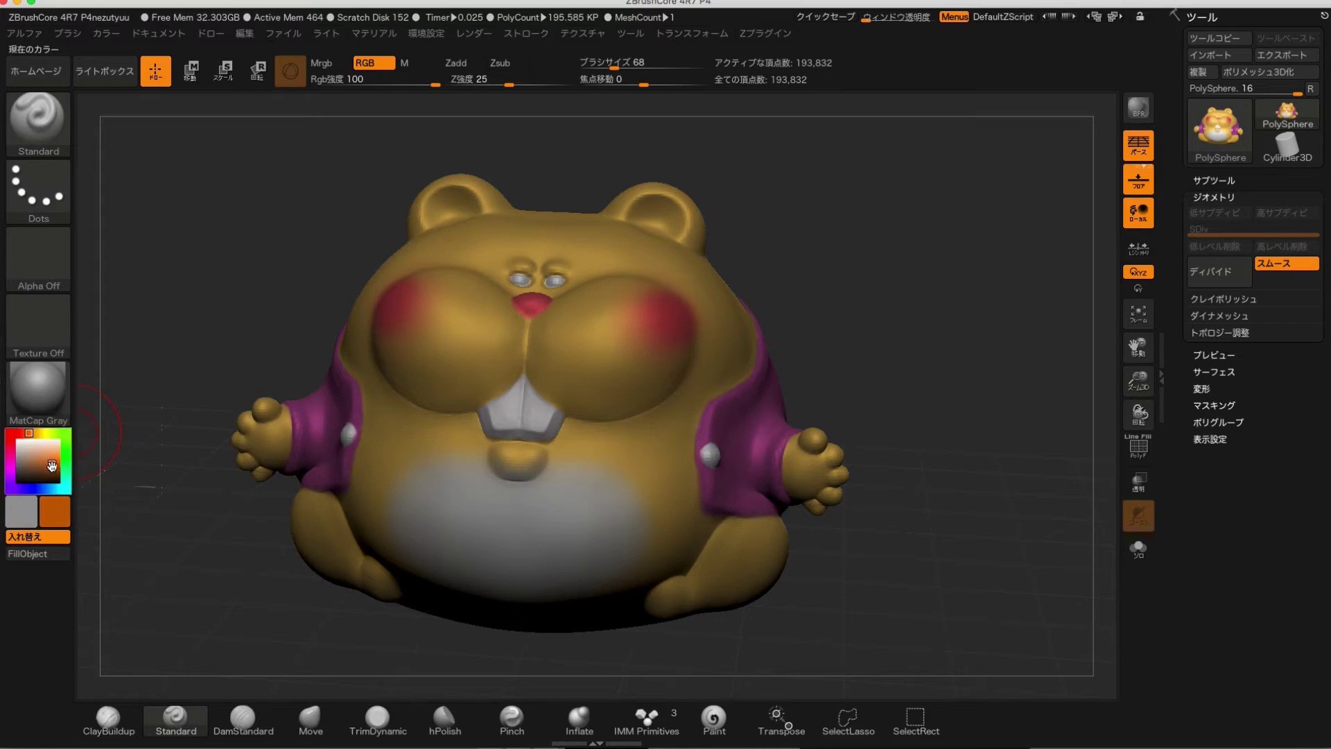
left_click_drag(43, 456, 53, 461)
key("bracketright")
key("bracketright")
key("bracketright")
key("bracketright")
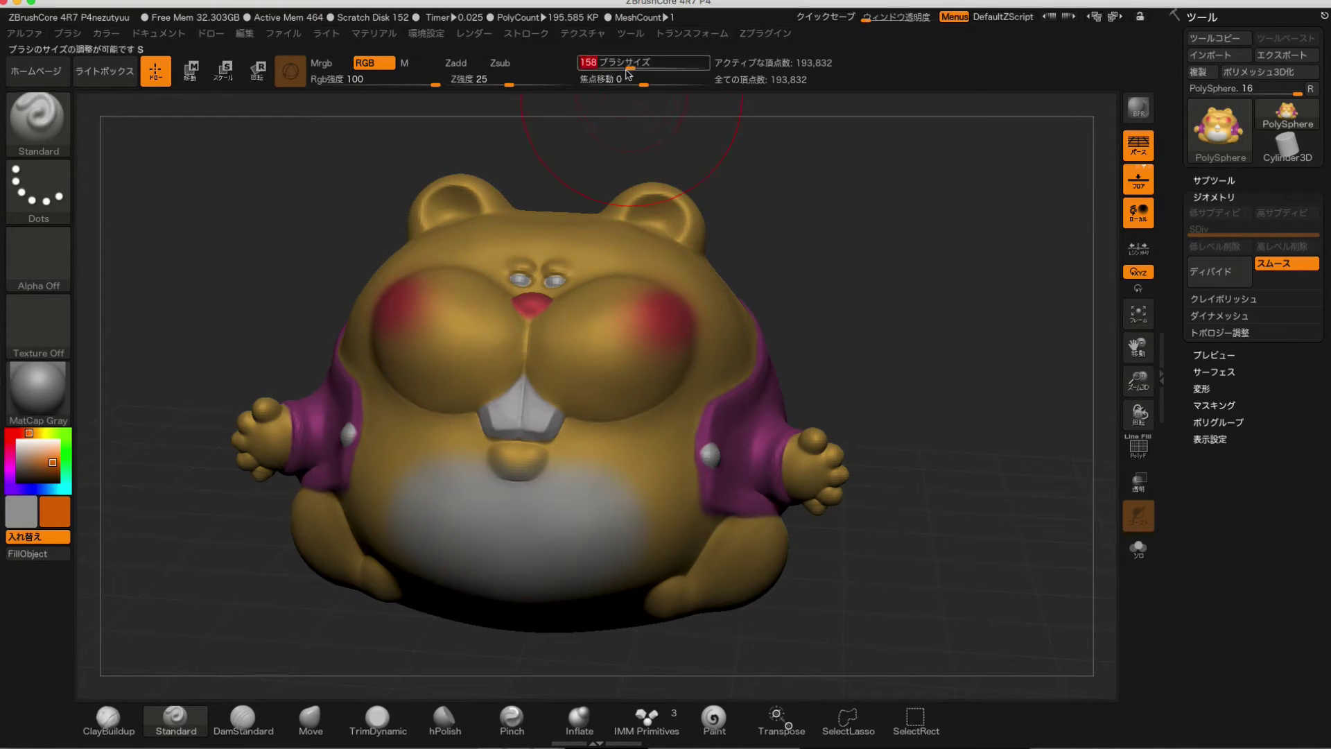
key("bracketright")
key("bracketleft")
key("bracketleft")
key("bracketleft")
key("bracketleft")
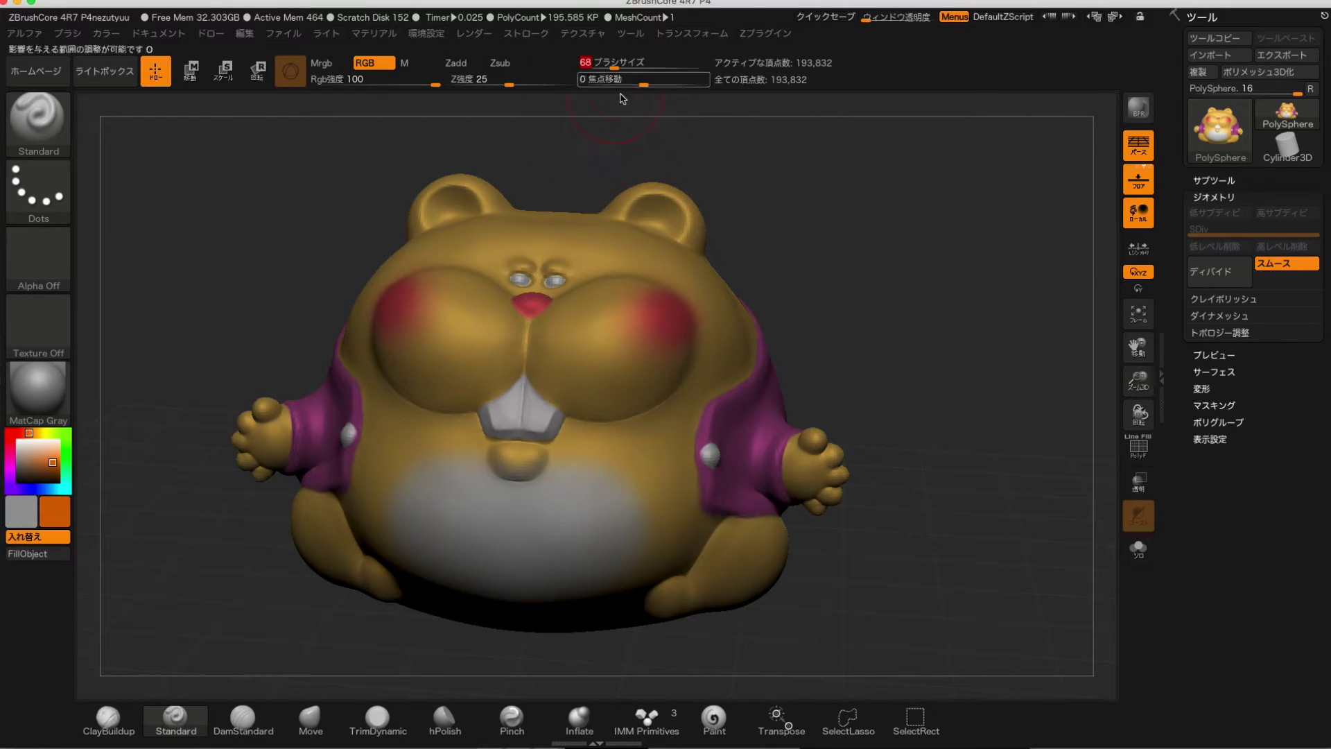
key("bracketleft")
Paint both ears darker orange.
left_click_drag(641, 199, 666, 215)
mouse_move(451, 194)
left_mouse_down()
mouse_move(478, 208)
mouse_move(444, 222)
left_mouse_up()
left_click_drag(617, 194, 631, 215)
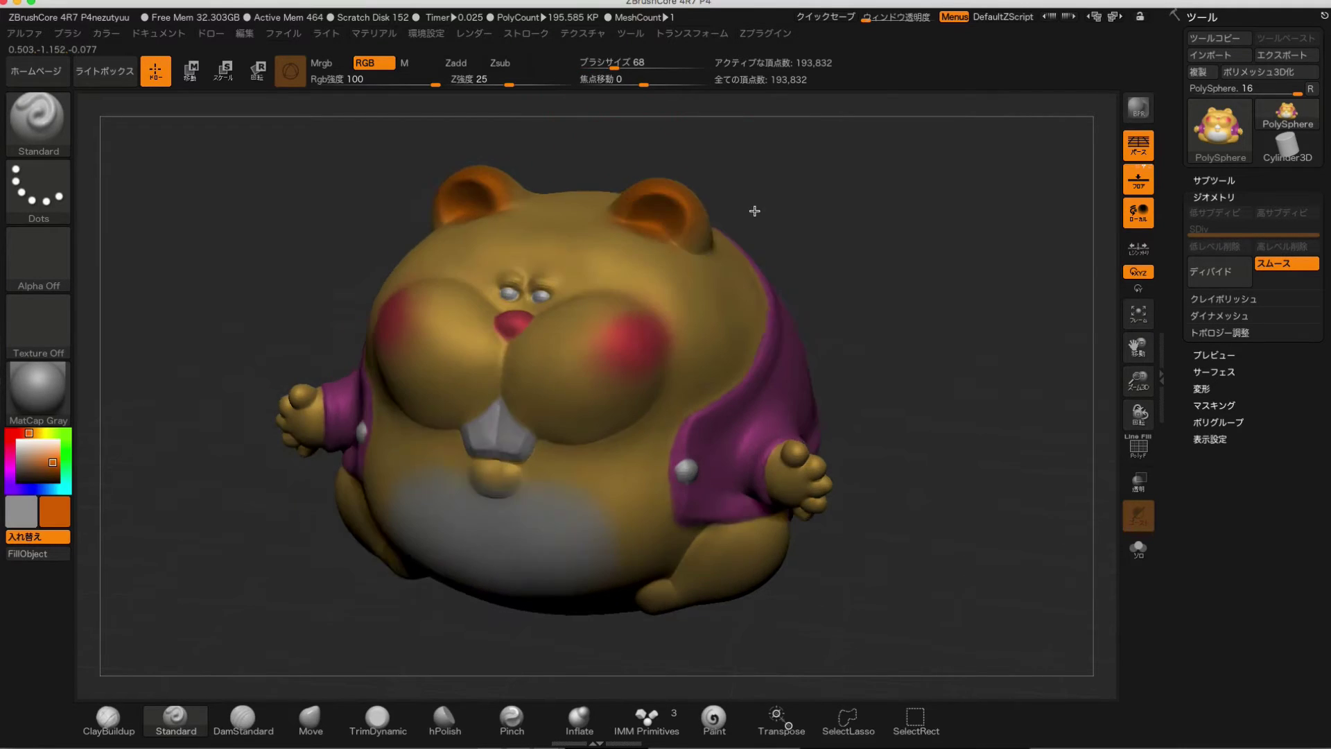
left_click_drag(755, 208, 708, 235)
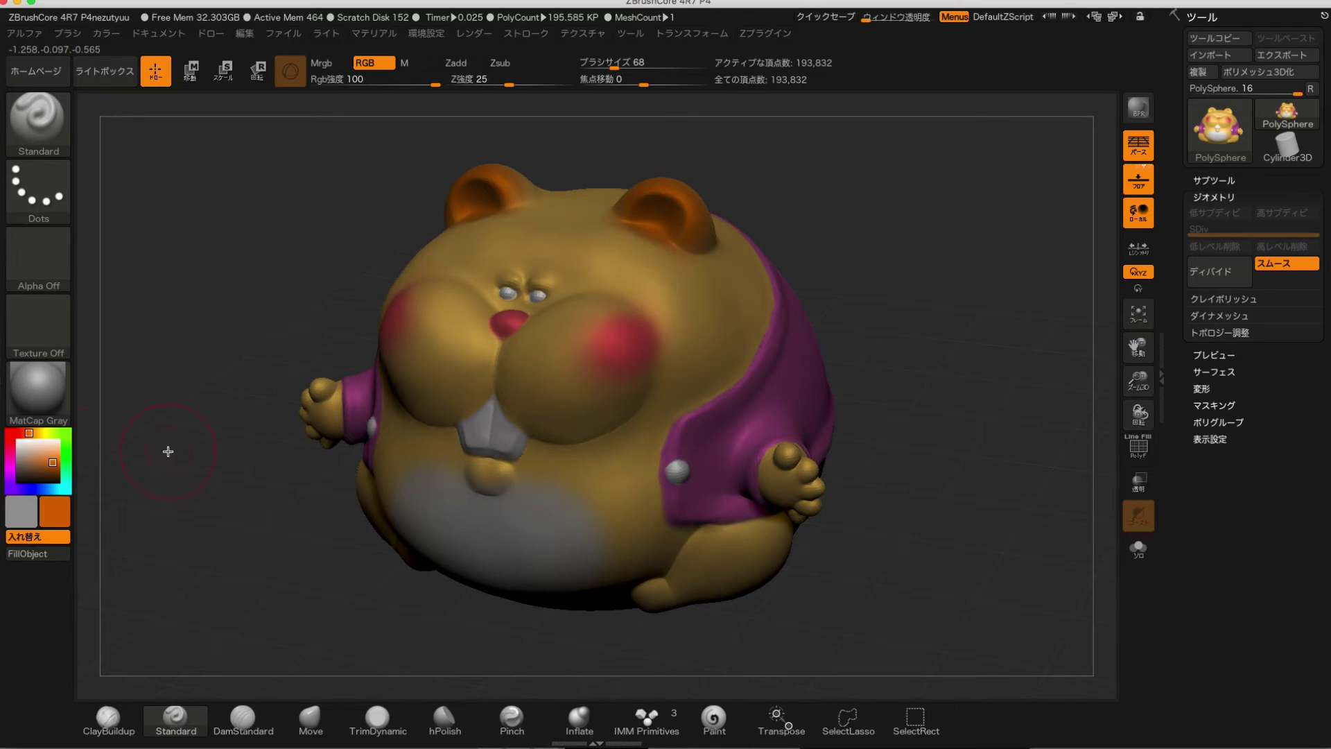
Switch to a lighter orange, enlarge the brush to 108, and view the hamster from three-quarter angles.
left_click_drag(54, 462, 60, 454)
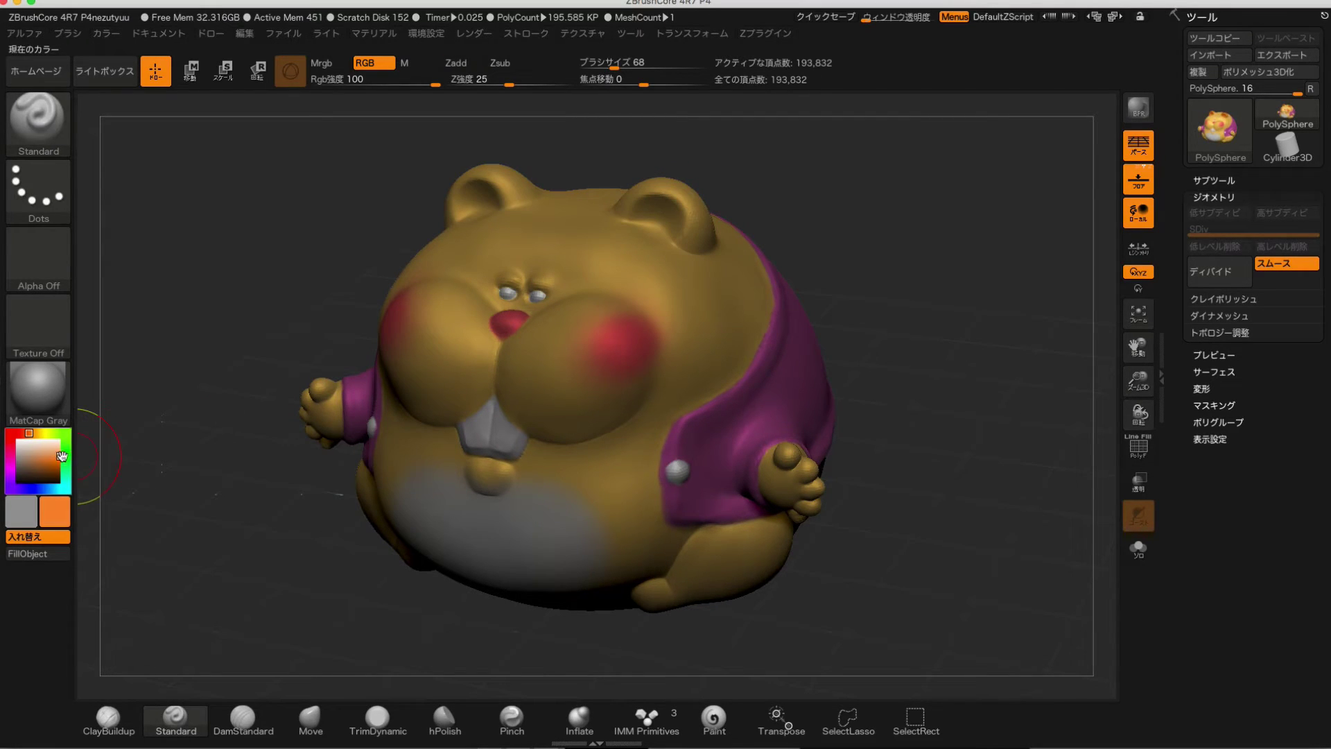
left_click_drag(825, 236, 840, 219, "shift")
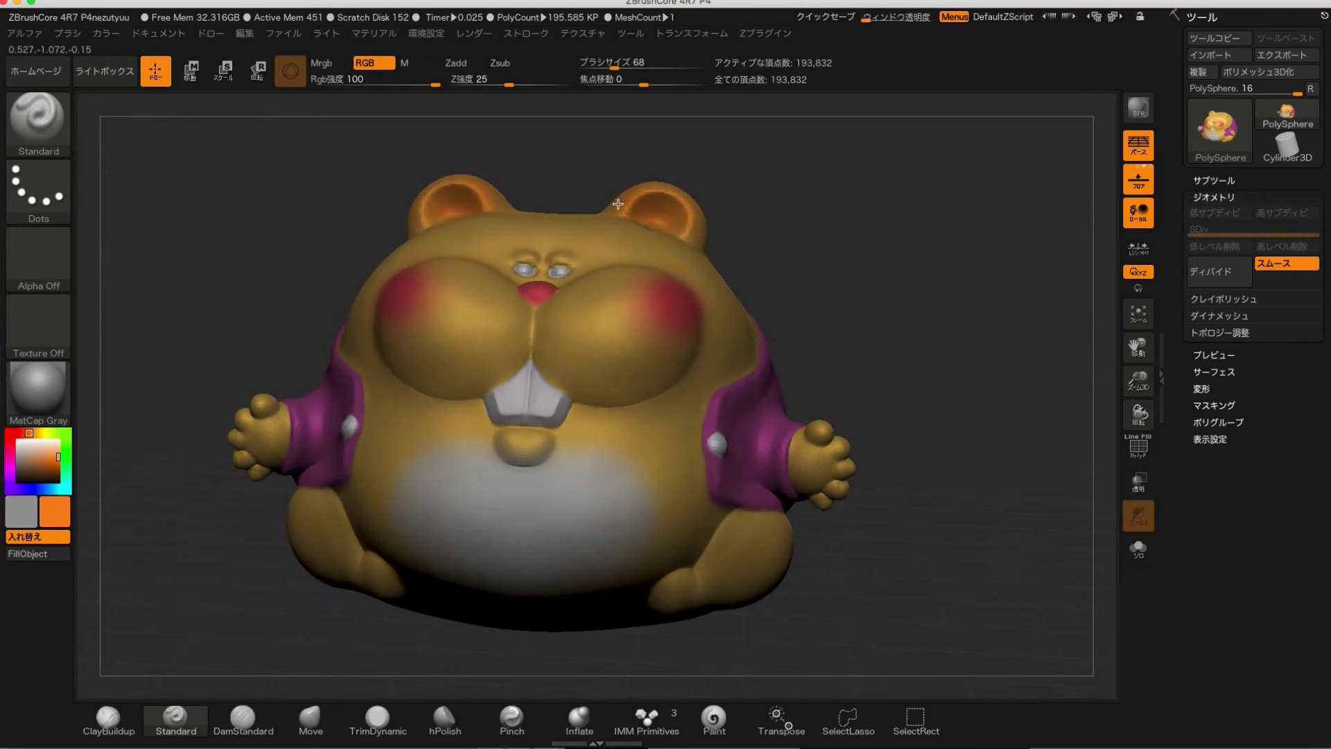
mouse_move(760, 205)
left_mouse_down()
mouse_move(819, 325)
mouse_move(608, 149)
left_mouse_up()
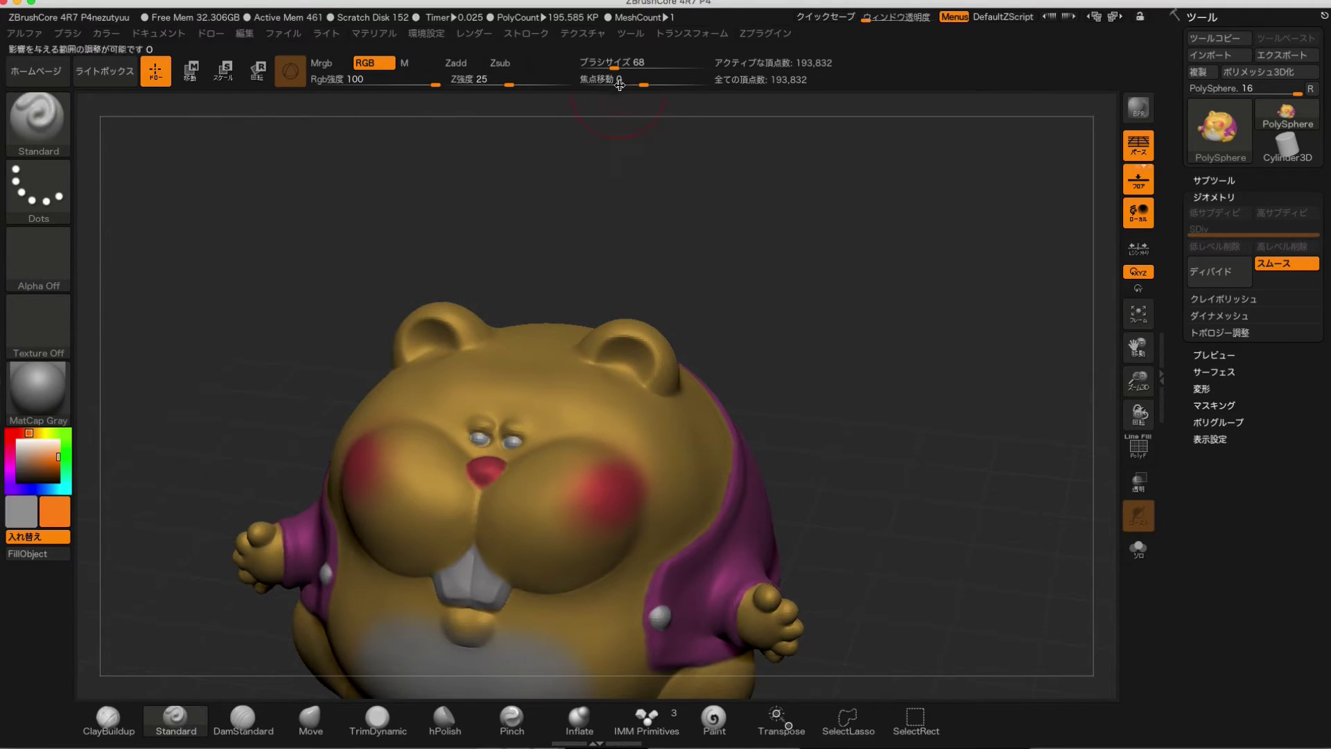
key("bracketright")
key("bracketright")
key("bracketright")
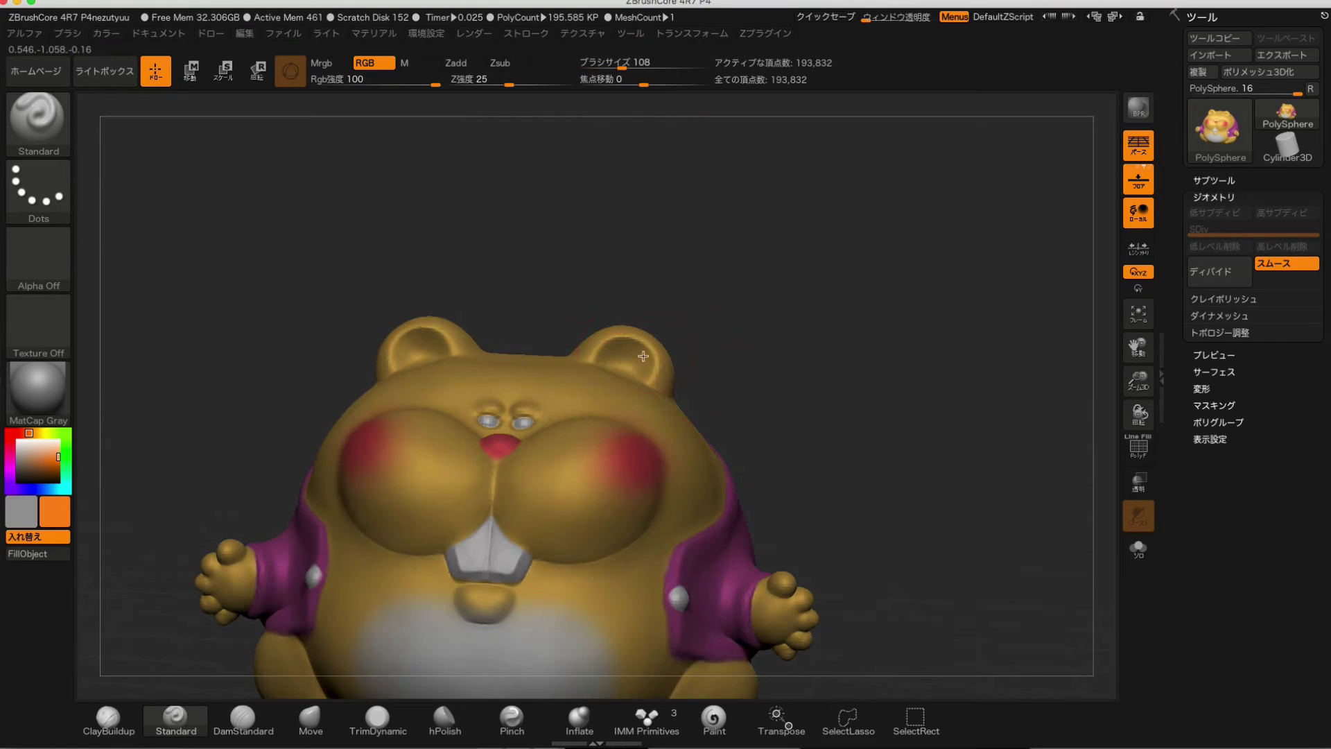
mouse_move(682, 285)
left_mouse_down()
mouse_move(722, 289)
mouse_move(654, 353)
mouse_move(719, 296)
mouse_move(701, 285)
mouse_move(689, 312)
left_mouse_up()
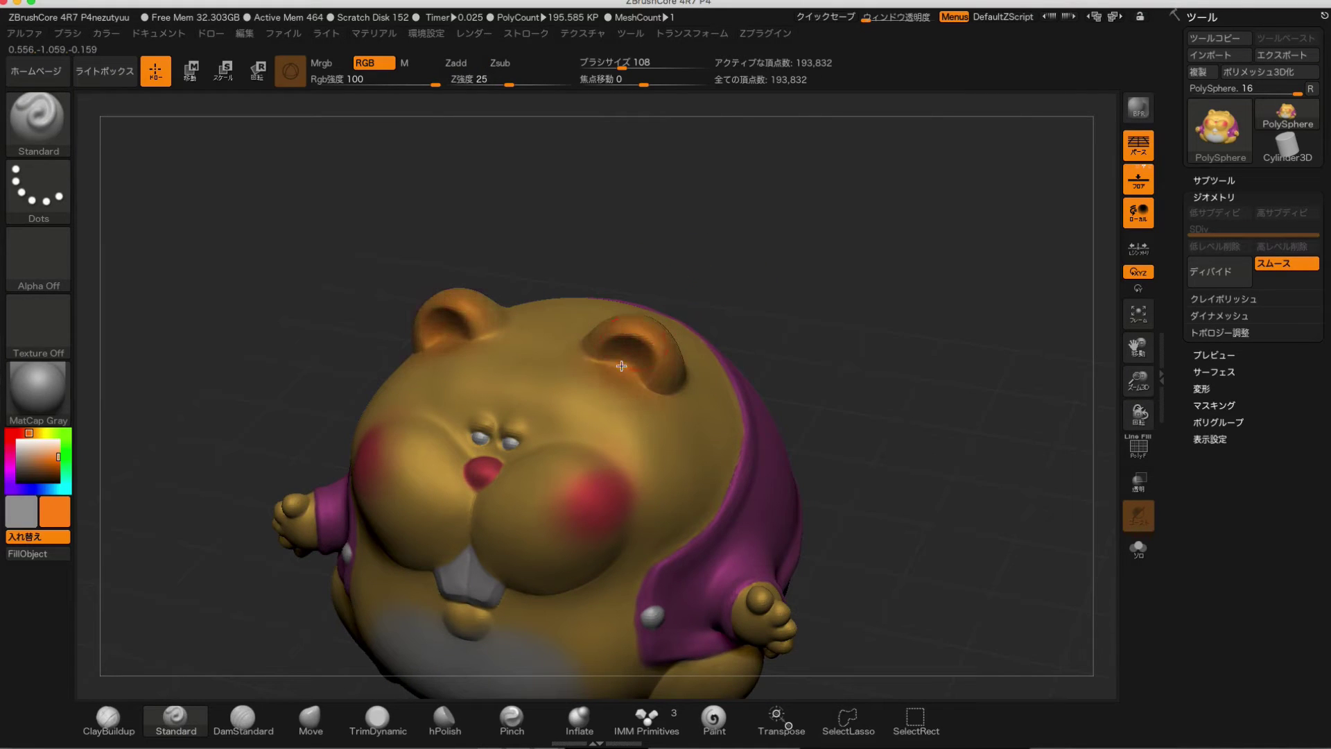
left_click_drag(705, 225, 644, 264)
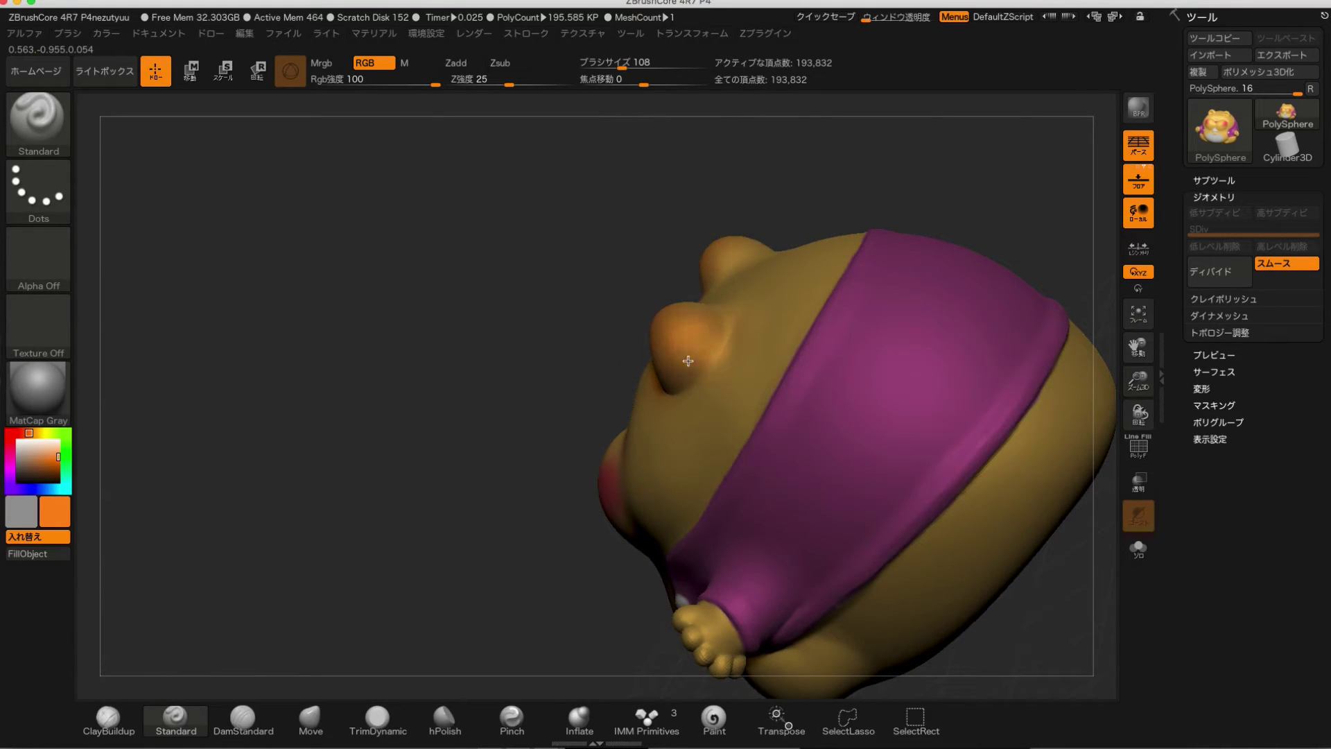
mouse_move(692, 345)
left_mouse_down()
mouse_move(595, 229)
mouse_move(627, 196)
left_mouse_up()
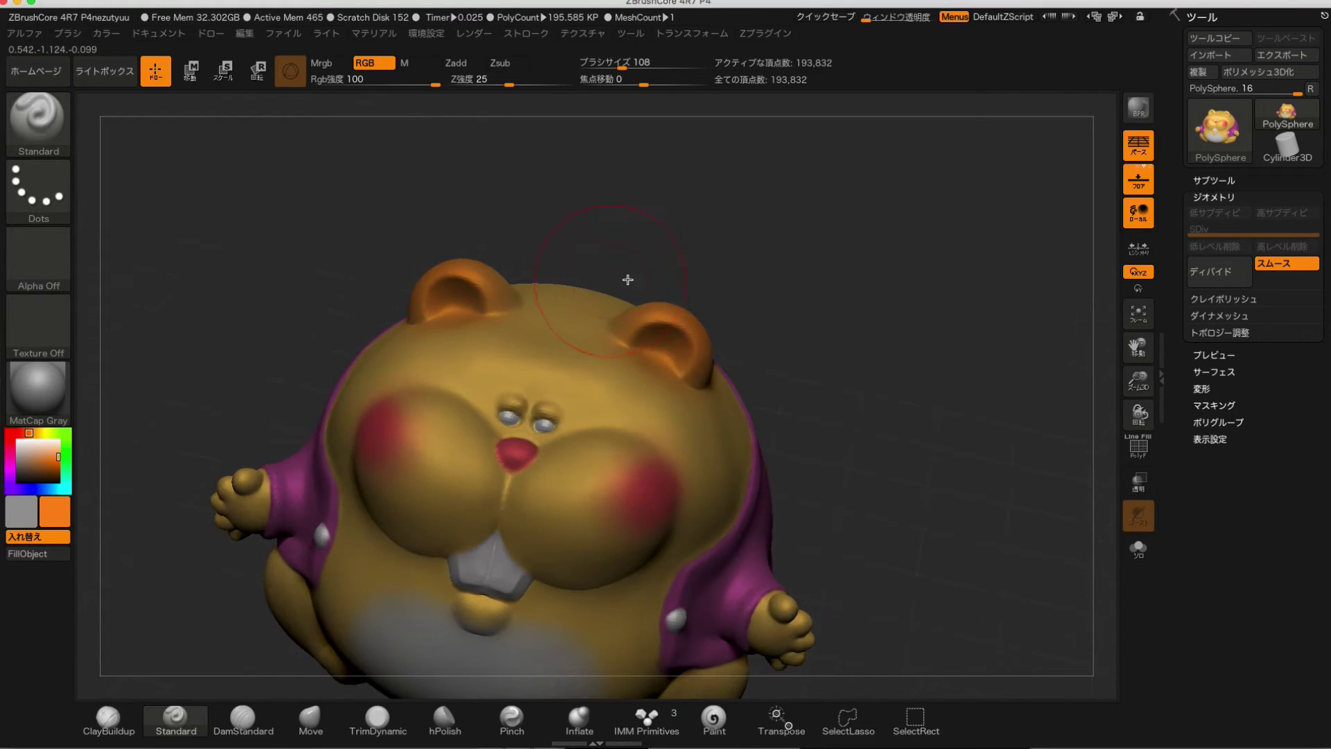
mouse_move(638, 295)
left_mouse_down()
mouse_move(713, 252)
mouse_move(859, 328)
mouse_move(906, 445)
left_mouse_up()
Reduce the brush size to 35 from the quick brush palette.
scroll(906, 446, "up", 5)
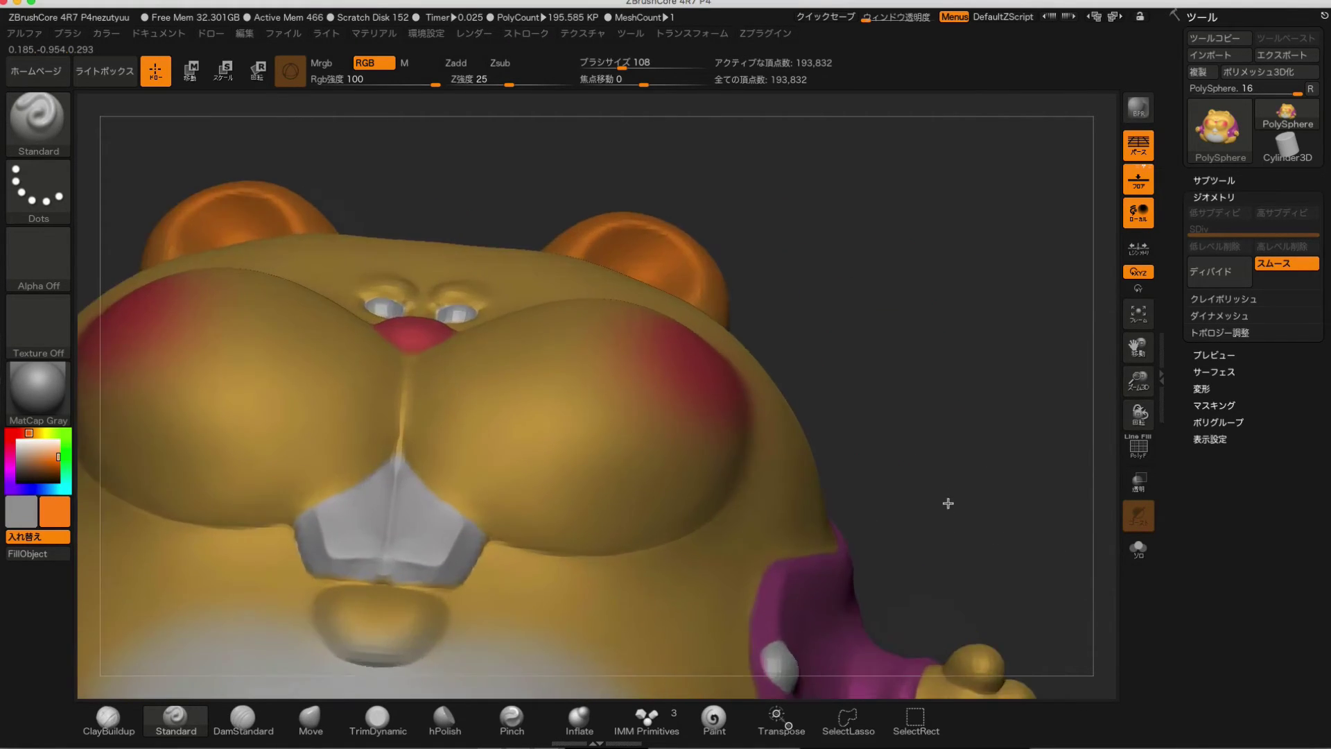
scroll(945, 506, "up", 2)
scroll(871, 377, "up", 5)
scroll(892, 383, "down", 1)
scroll(901, 395, "up", 2)
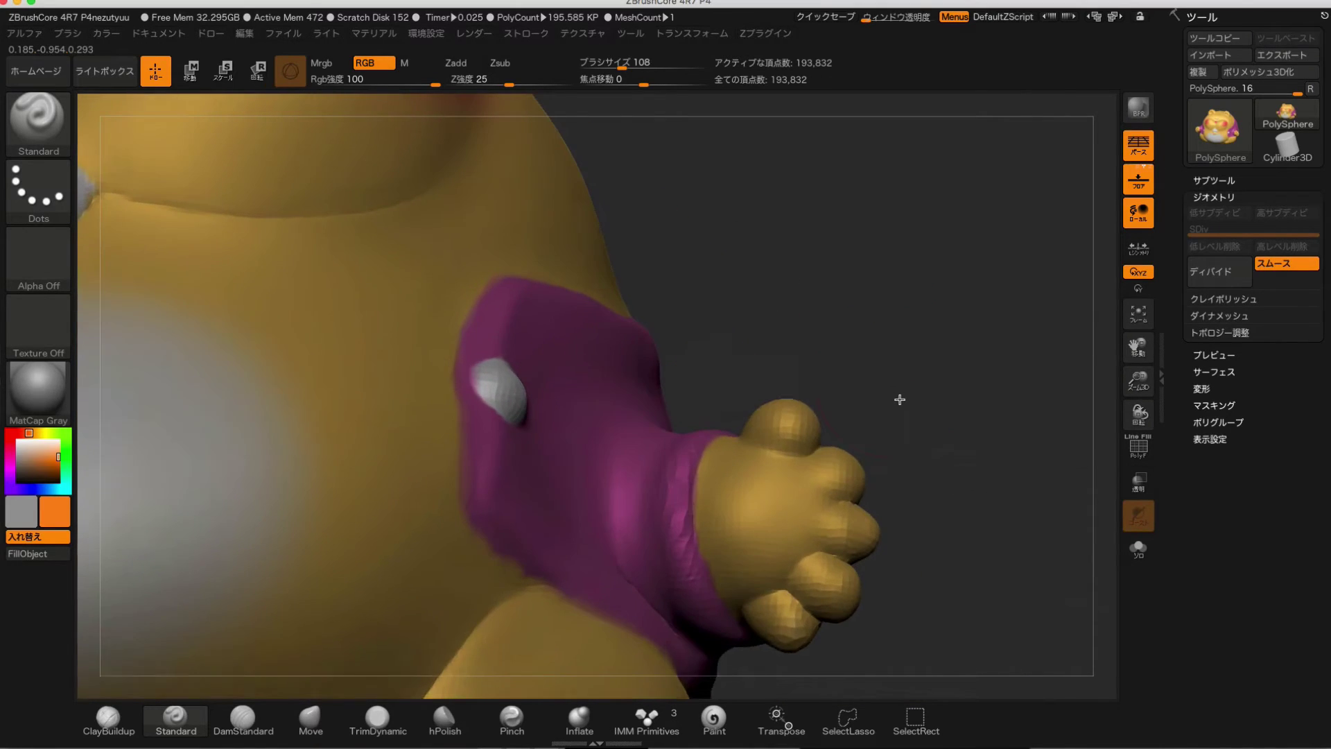
scroll(881, 397, "up", 2)
key("space")
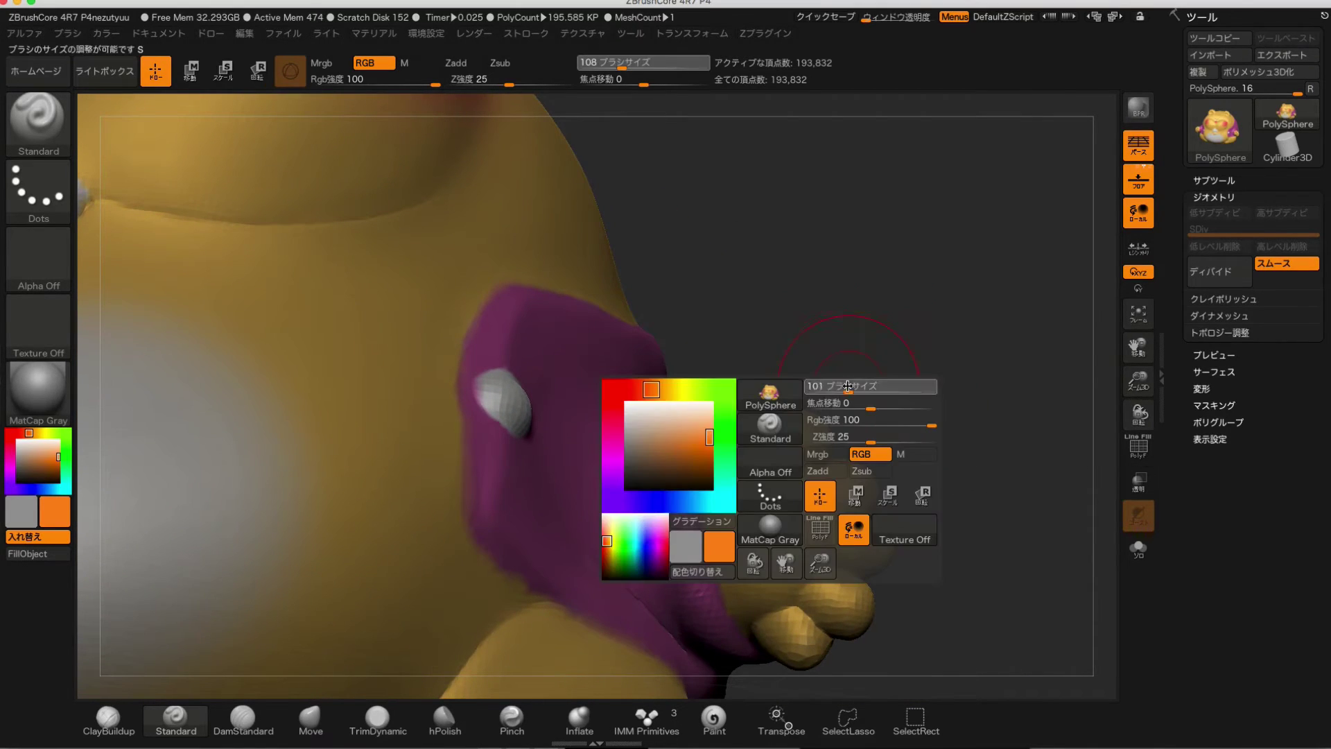
left_click_drag(831, 388, 829, 388)
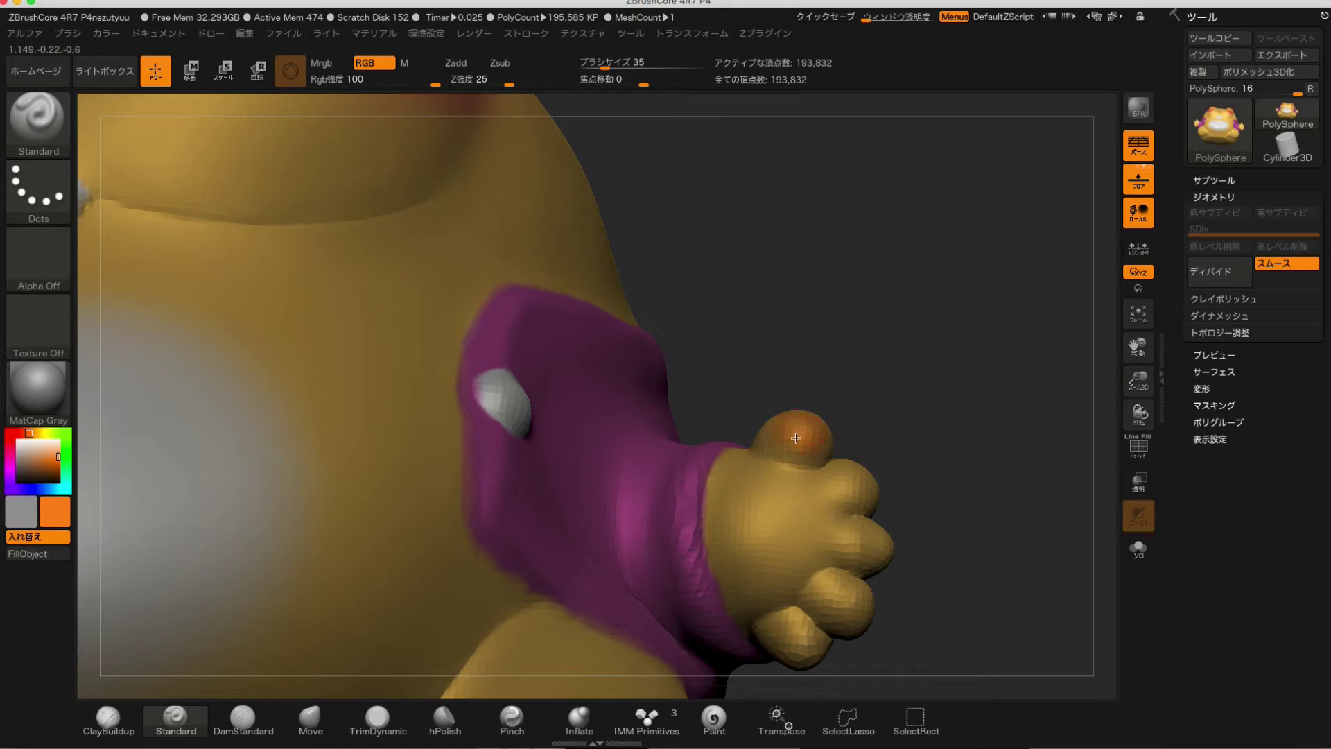
Frame the hamster, then zoom in on the right hand and purple sleeve.
key("f")
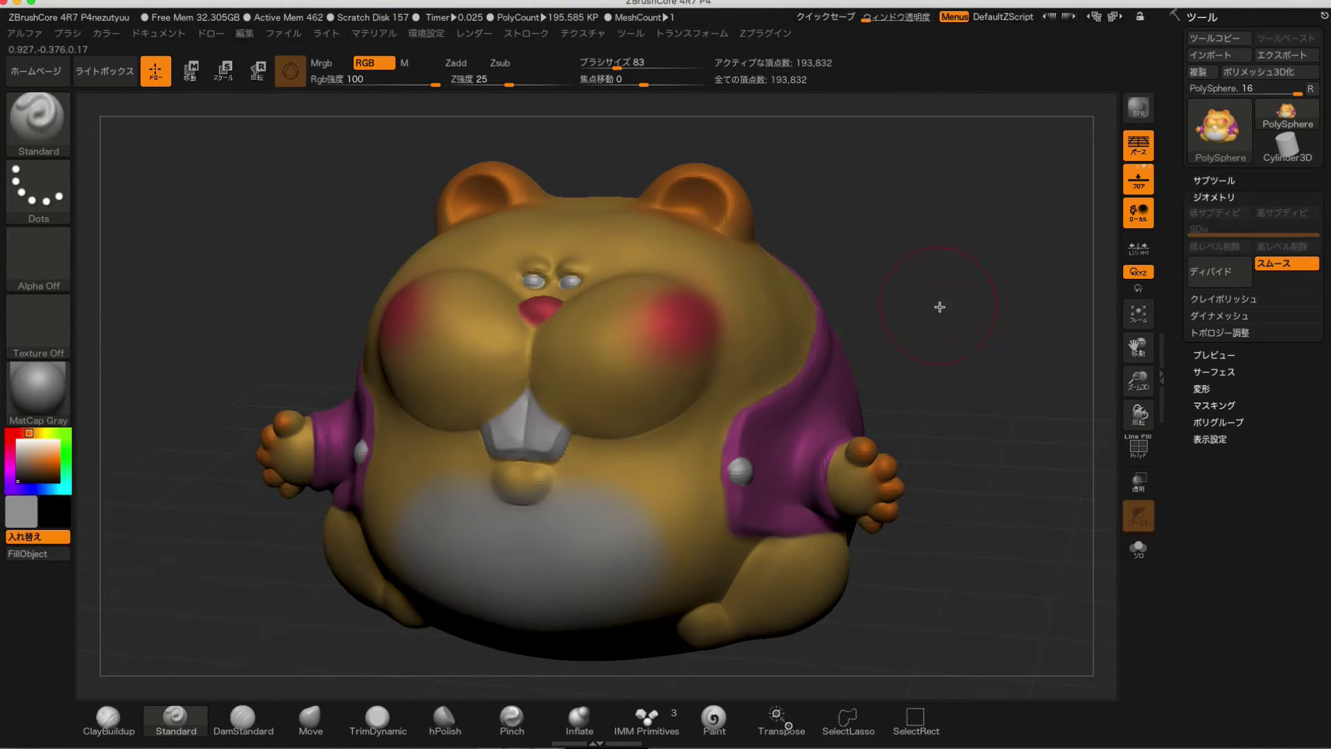
mouse_move(938, 303)
left_mouse_down("alt")
mouse_move(1001, 380)
mouse_move(986, 358)
left_mouse_up("alt")
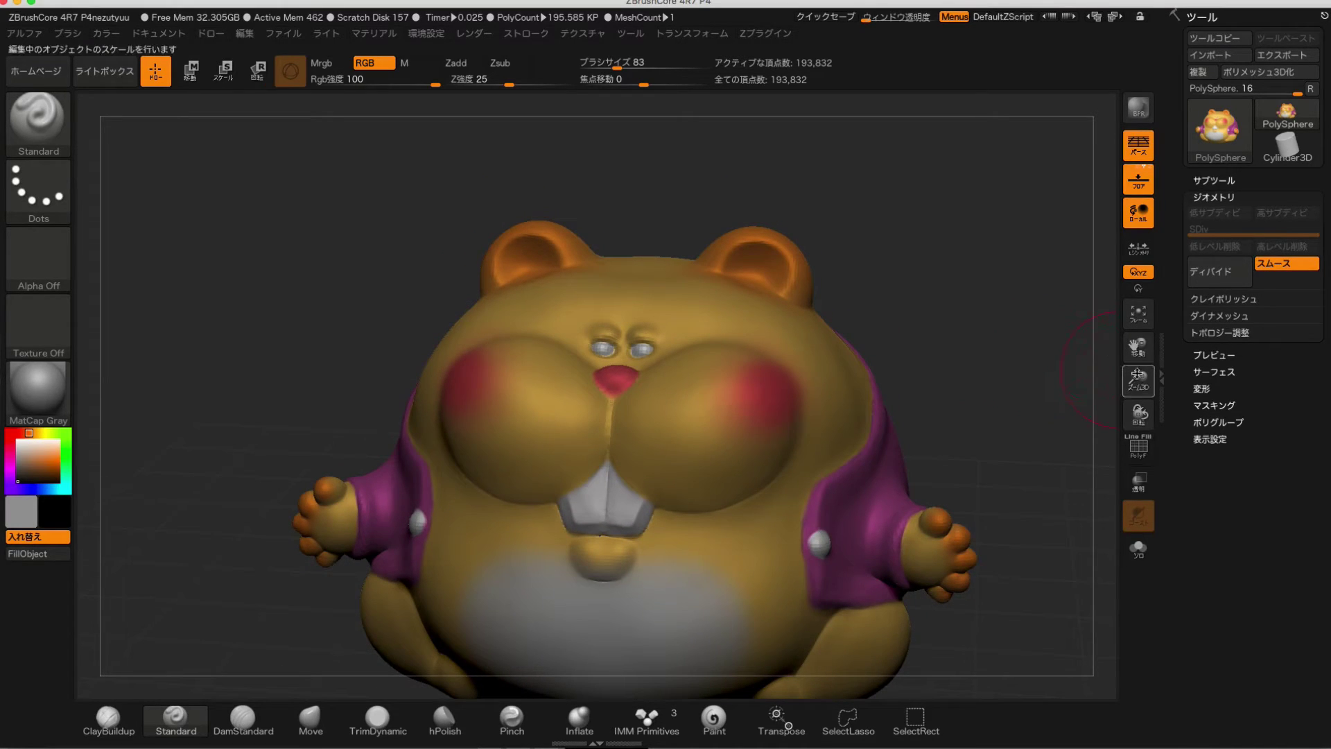
left_click_drag(994, 386, 971, 363)
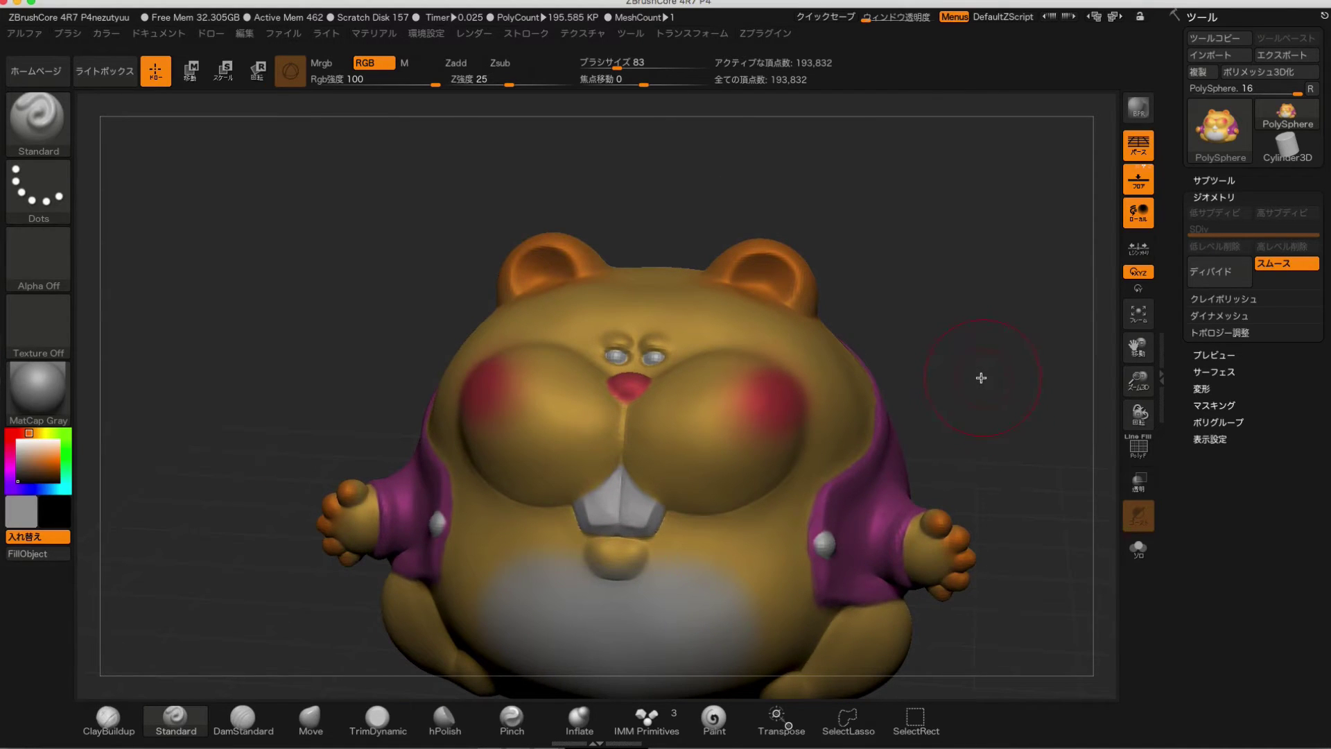
mouse_move(973, 382)
left_mouse_down()
mouse_move(1069, 535)
mouse_move(1046, 490)
mouse_move(1069, 564)
mouse_move(1045, 437)
left_mouse_up()
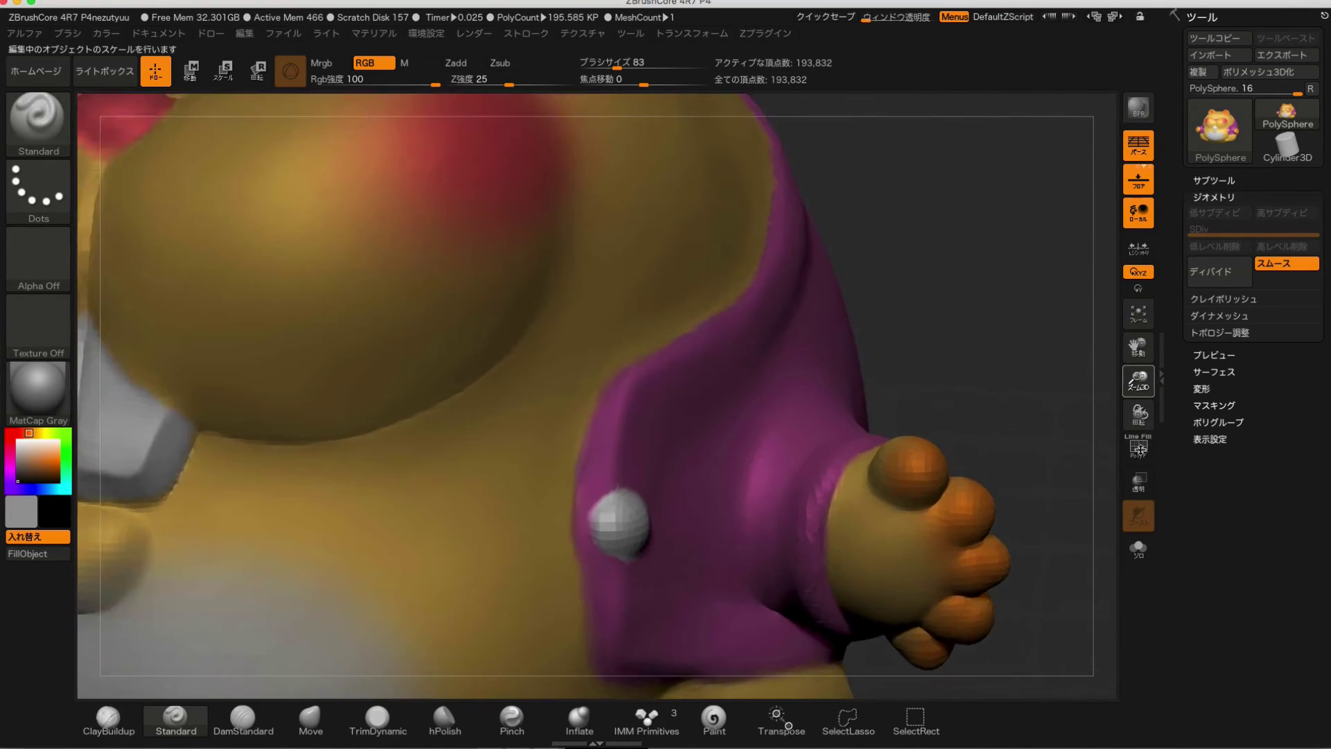
left_click_drag(1145, 428, 1141, 459)
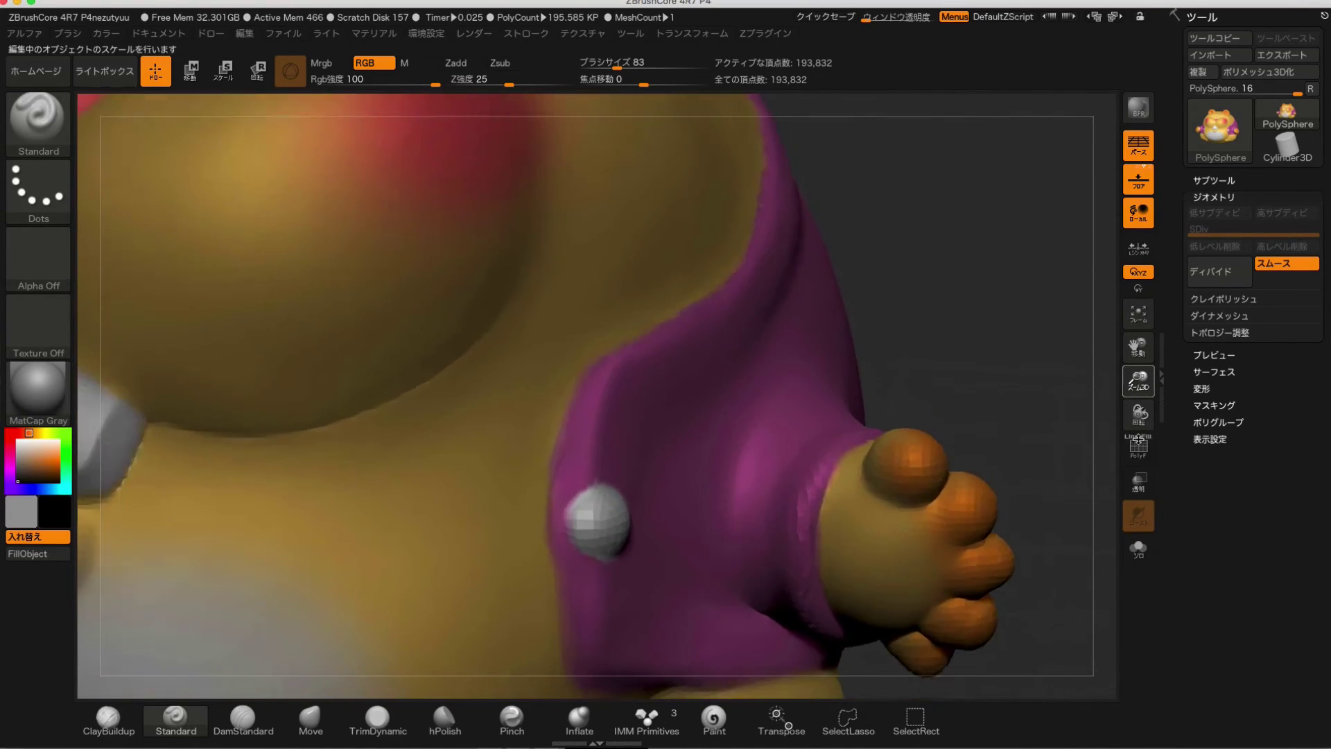
left_click_drag(1137, 349, 1109, 292)
left_click_drag(1138, 382, 1106, 346)
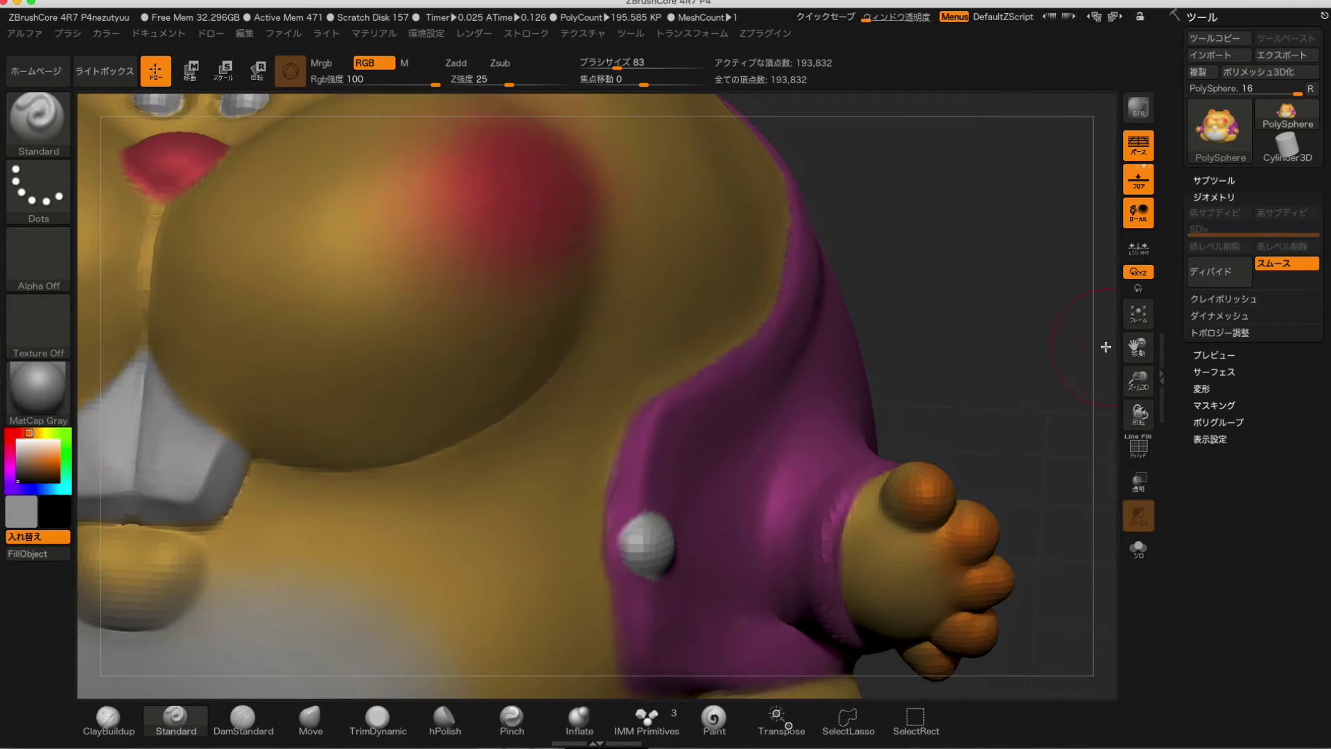
Lower the focal shift to -29 and paint dark pupils into both eyes, framing the face.
mouse_move(915, 251)
left_mouse_down()
mouse_move(714, 180)
mouse_move(734, 107)
left_mouse_up()
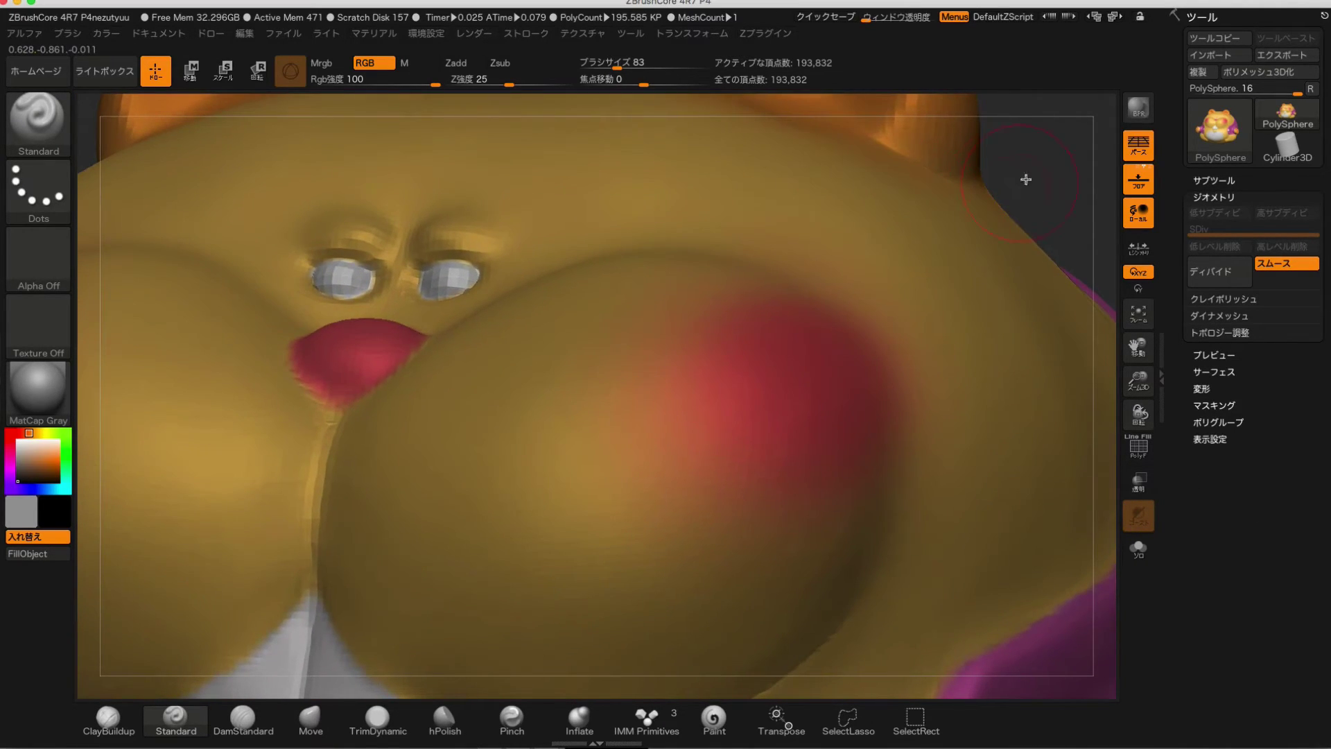
left_click_drag(1025, 178, 1119, 256)
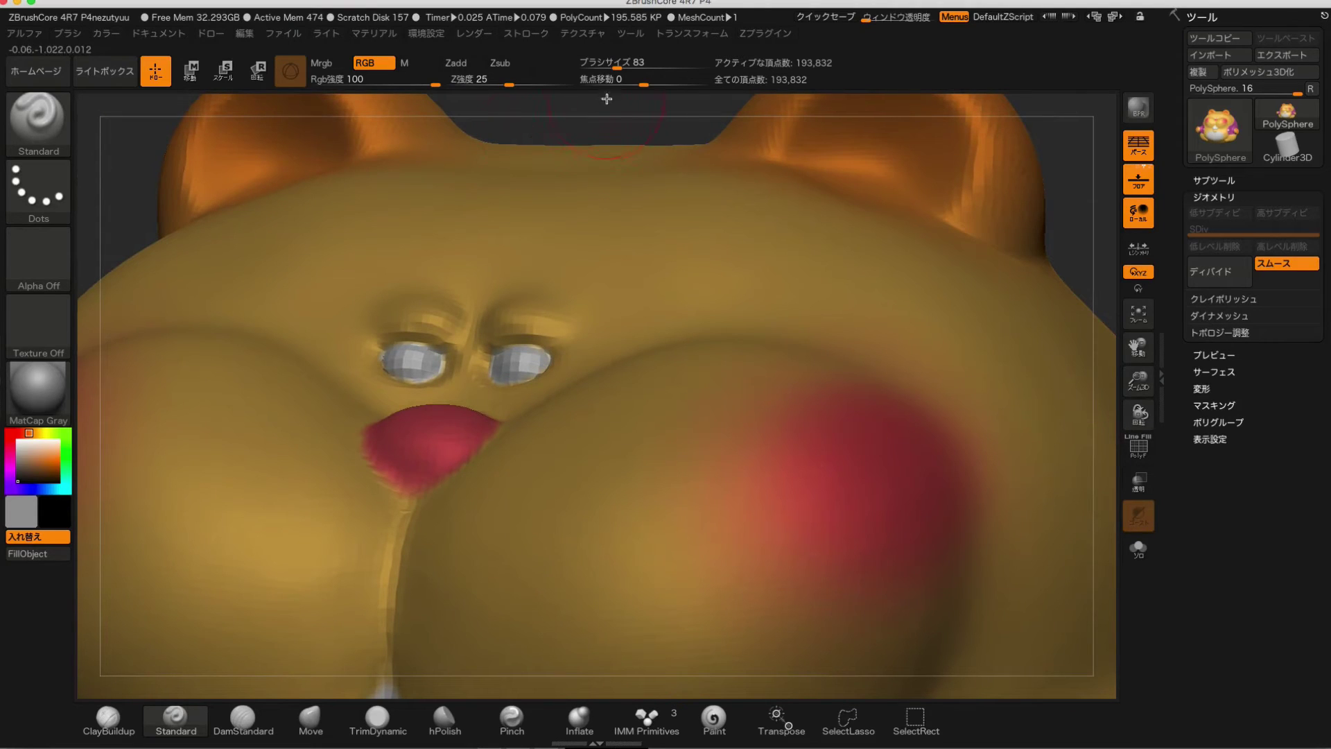
mouse_move(627, 81)
left_mouse_down()
mouse_move(578, 80)
mouse_move(608, 66)
mouse_move(592, 67)
left_mouse_up()
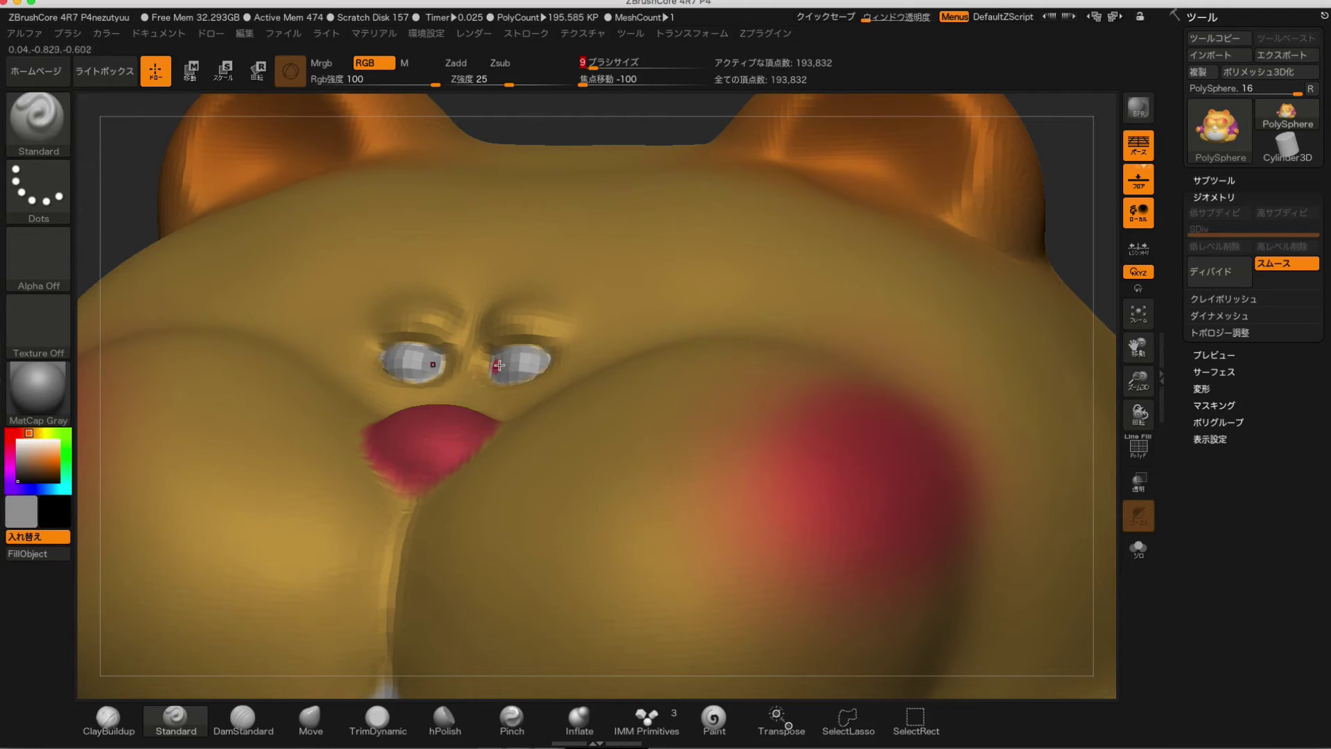
left_click_drag(1139, 414, 989, 348)
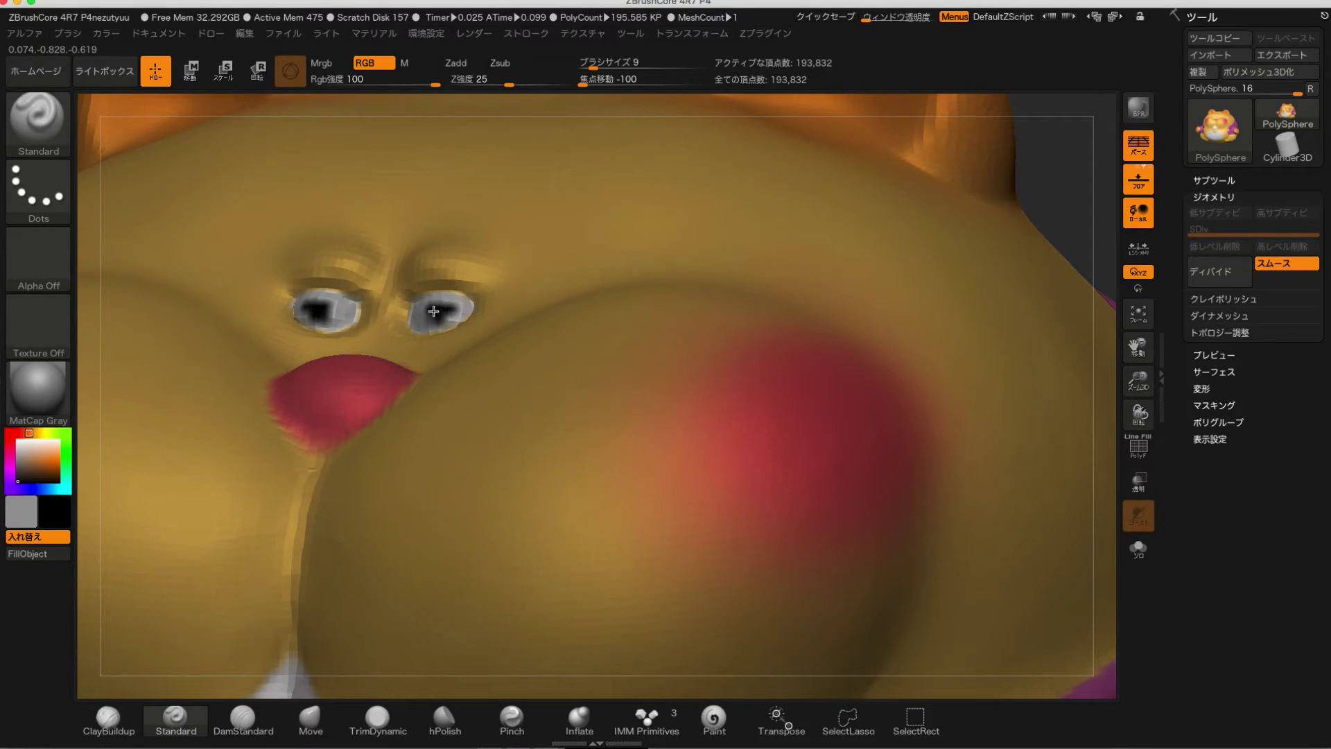
mouse_move(1138, 380)
left_mouse_down()
mouse_move(1111, 331)
mouse_move(1074, 321)
mouse_move(1091, 416)
mouse_move(1076, 422)
mouse_move(423, 322)
left_mouse_up()
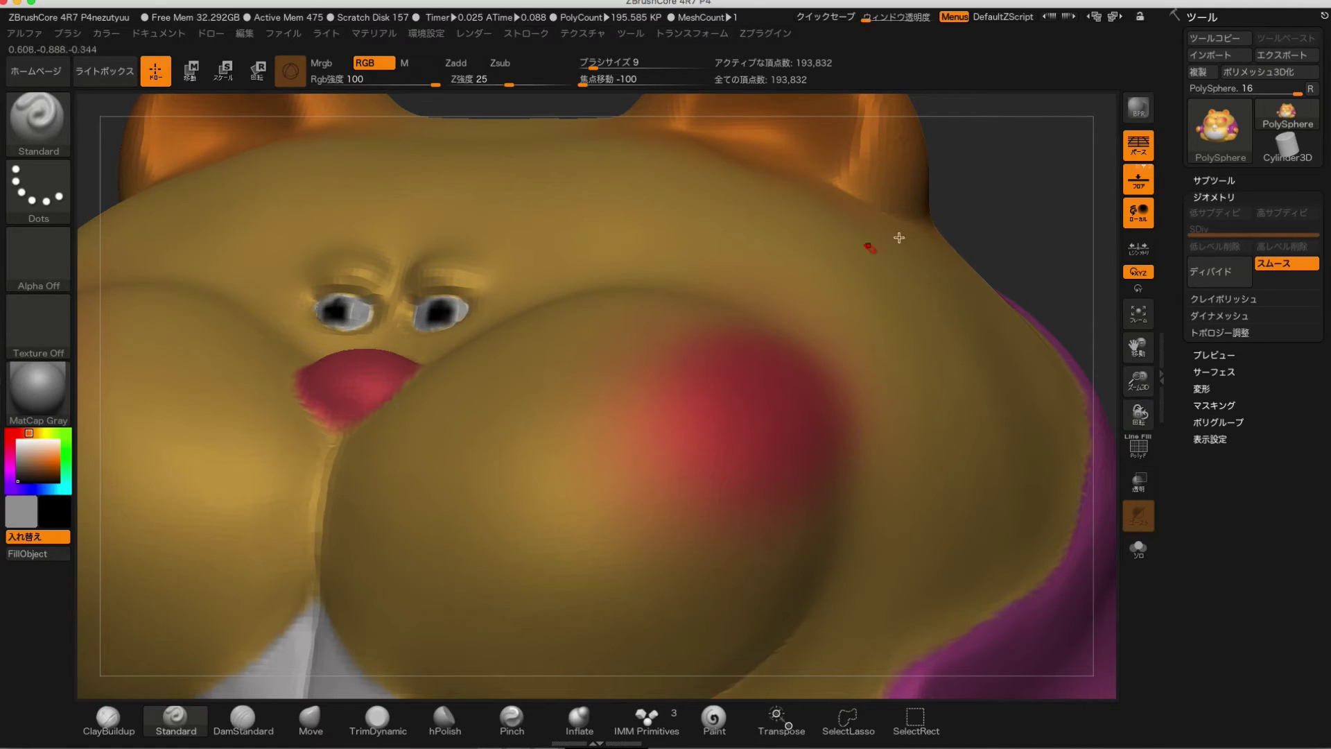
mouse_move(1000, 211)
left_mouse_down()
mouse_move(1031, 283)
mouse_move(954, 347)
mouse_move(1030, 377)
mouse_move(1010, 330)
mouse_move(1020, 317)
mouse_move(1033, 336)
mouse_move(648, 315)
left_mouse_up()
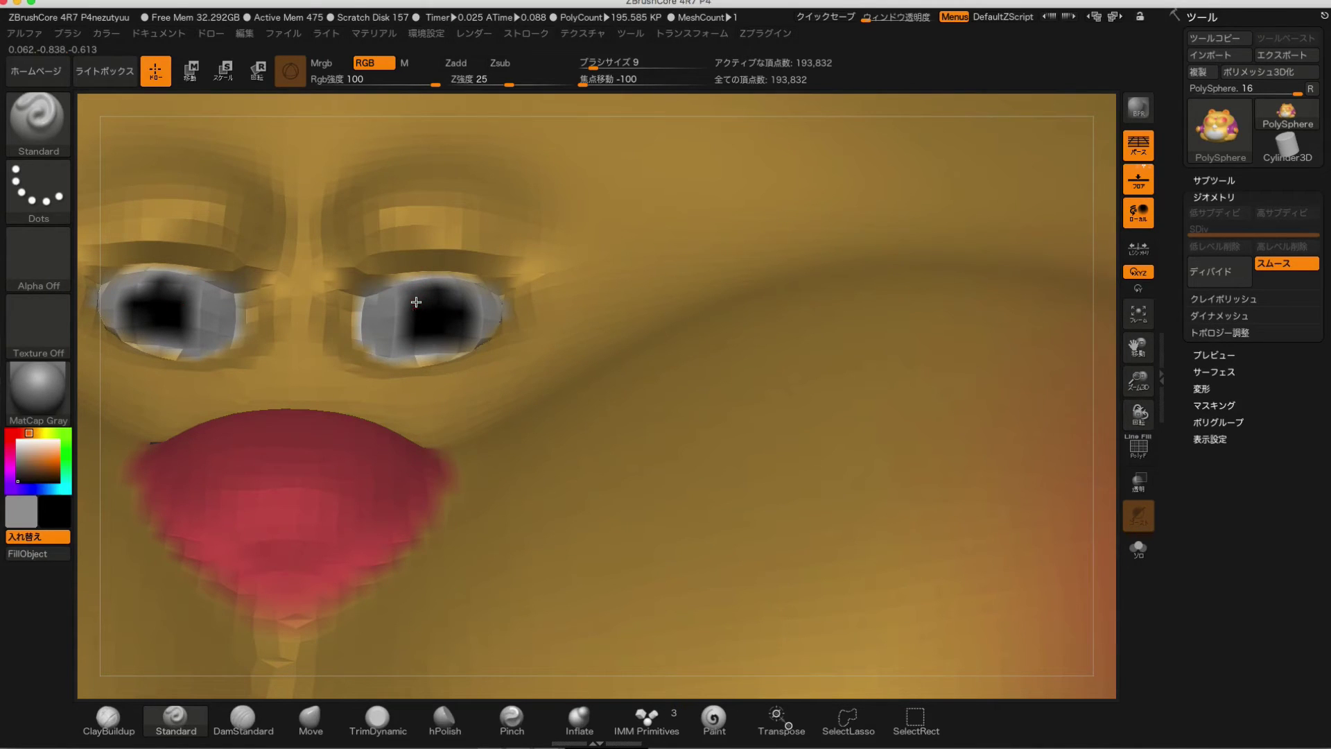
mouse_move(454, 324)
left_mouse_down()
mouse_move(437, 295)
mouse_move(465, 305)
left_mouse_up()
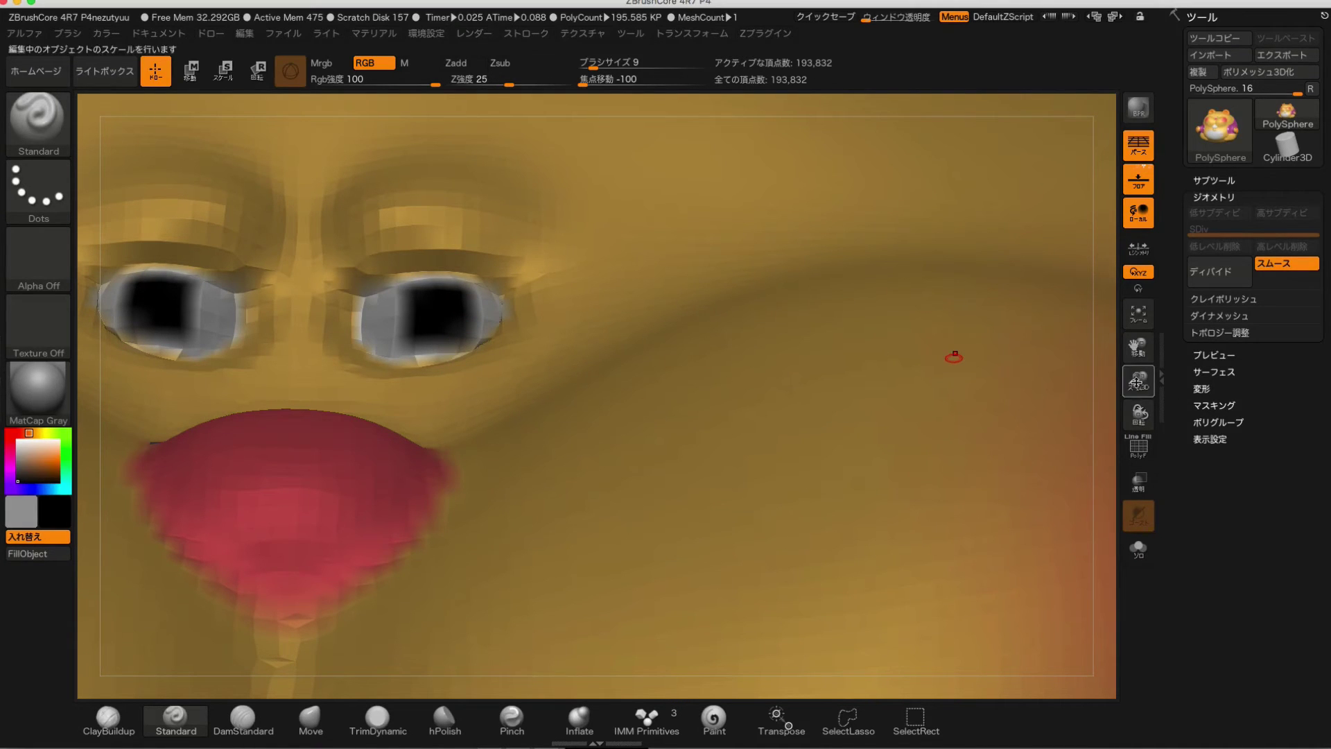
left_click_drag(1139, 382, 1127, 389)
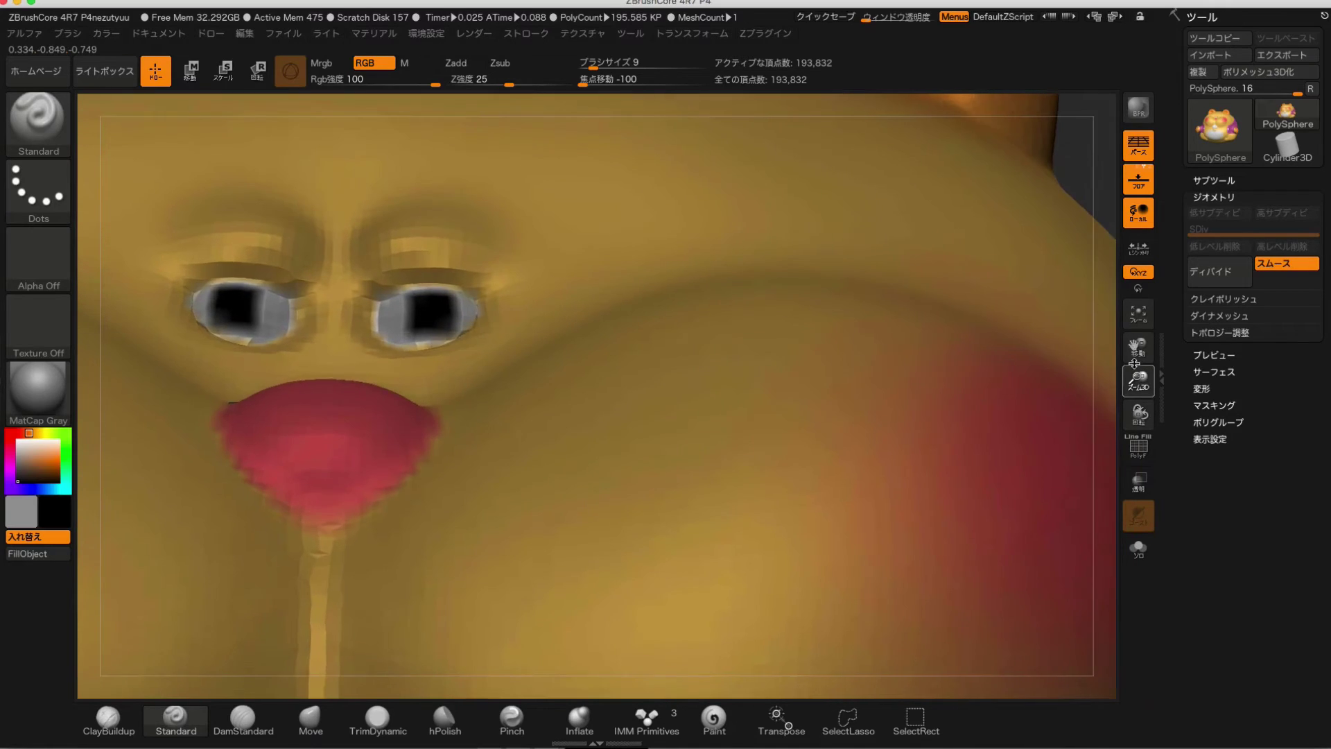
left_click(1138, 447)
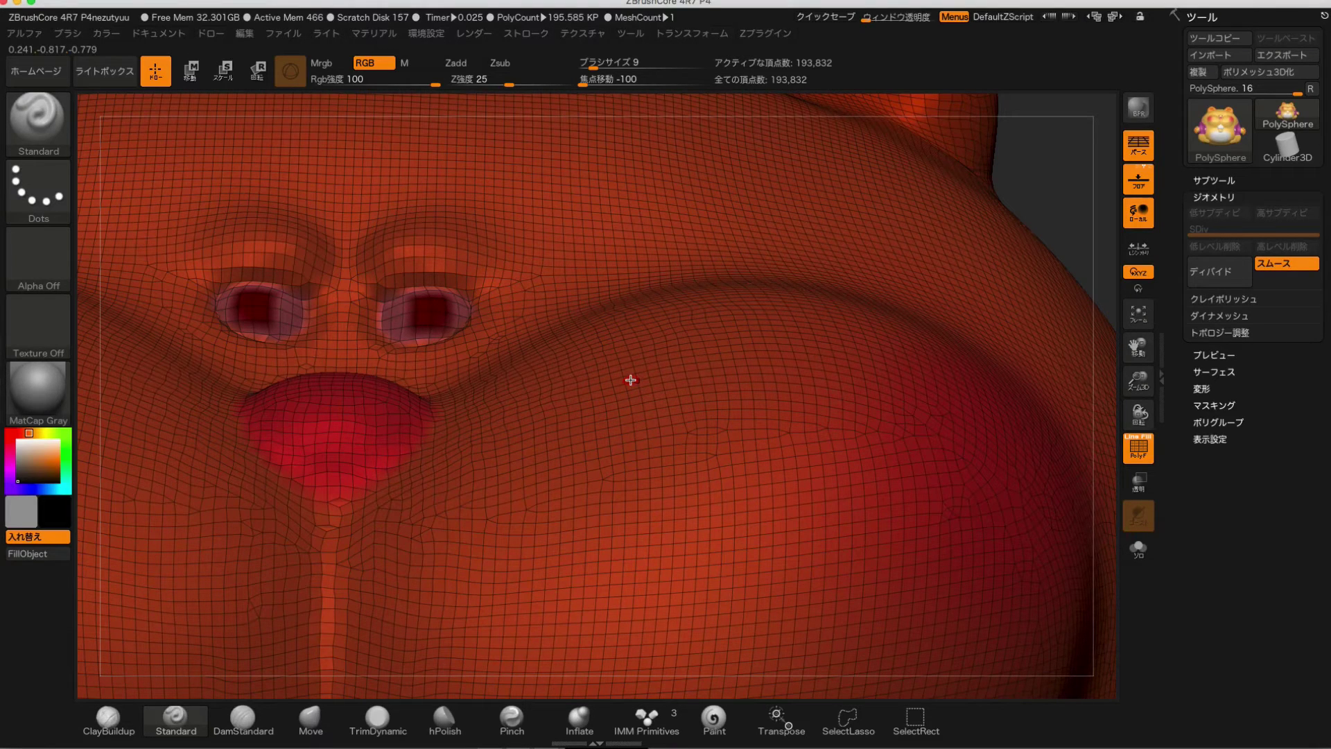
left_click(1138, 448)
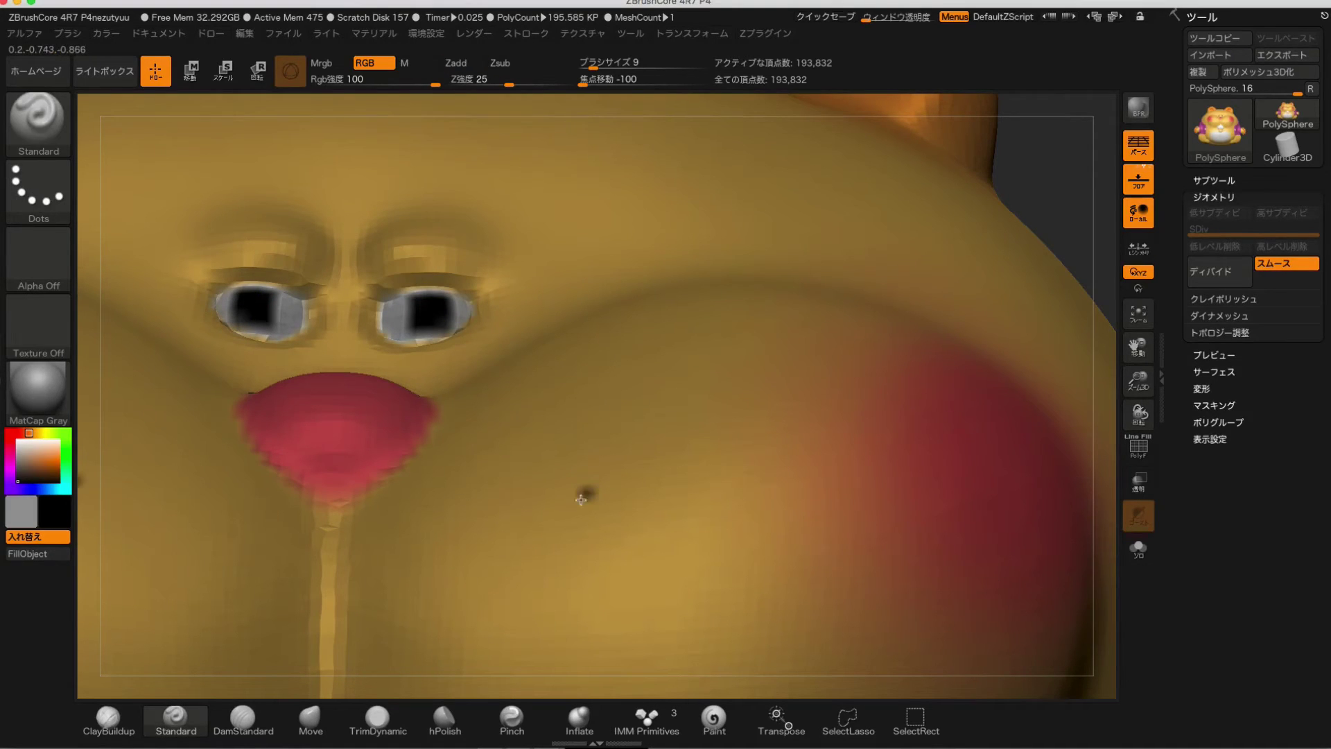
mouse_move(581, 497)
left_mouse_down()
mouse_move(485, 565)
mouse_move(413, 558)
mouse_move(551, 516)
left_mouse_up()
key("ctrl+z")
key("ctrl+z")
mouse_move(401, 251)
left_mouse_down()
mouse_move(461, 246)
mouse_move(378, 270)
left_mouse_up()
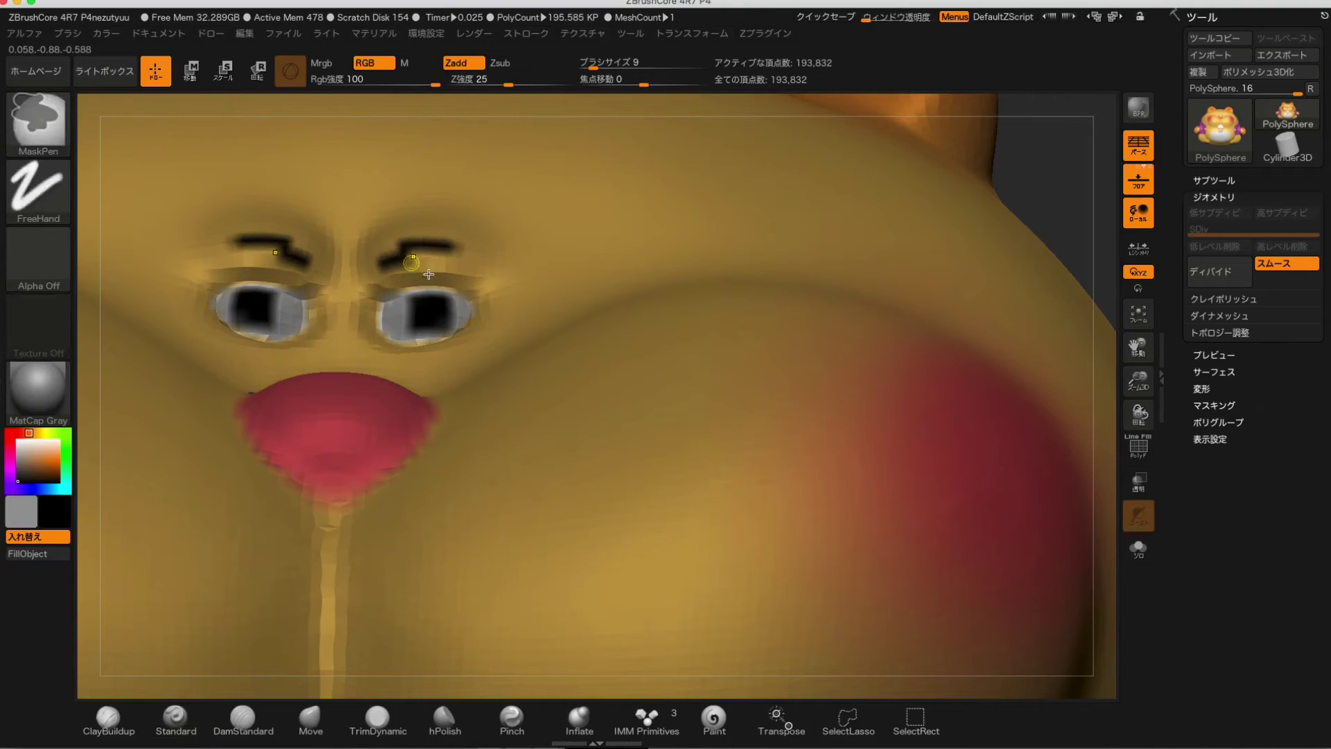
key("ctrl+z")
key("ctrl+z")
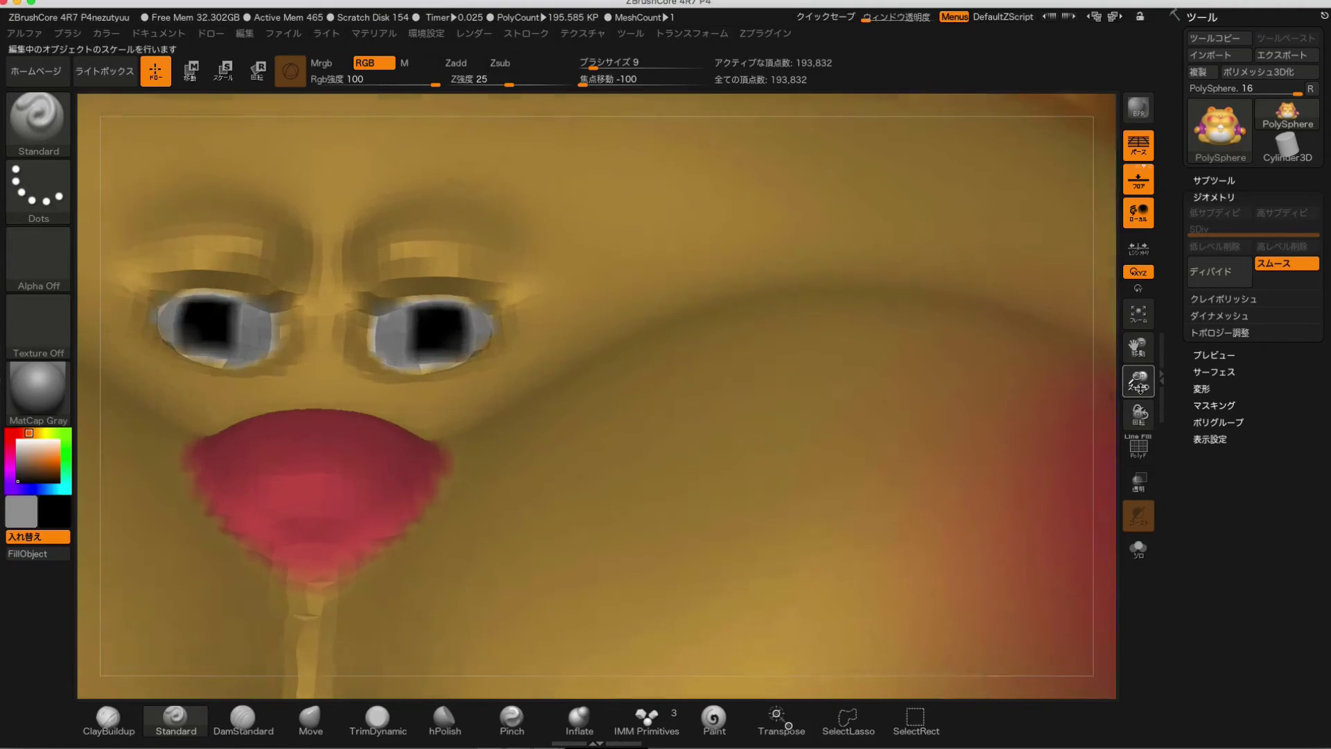
mouse_move(1138, 380)
left_mouse_down()
mouse_move(1049, 247)
mouse_move(921, 318)
mouse_move(909, 401)
mouse_move(913, 328)
mouse_move(1001, 407)
left_mouse_up()
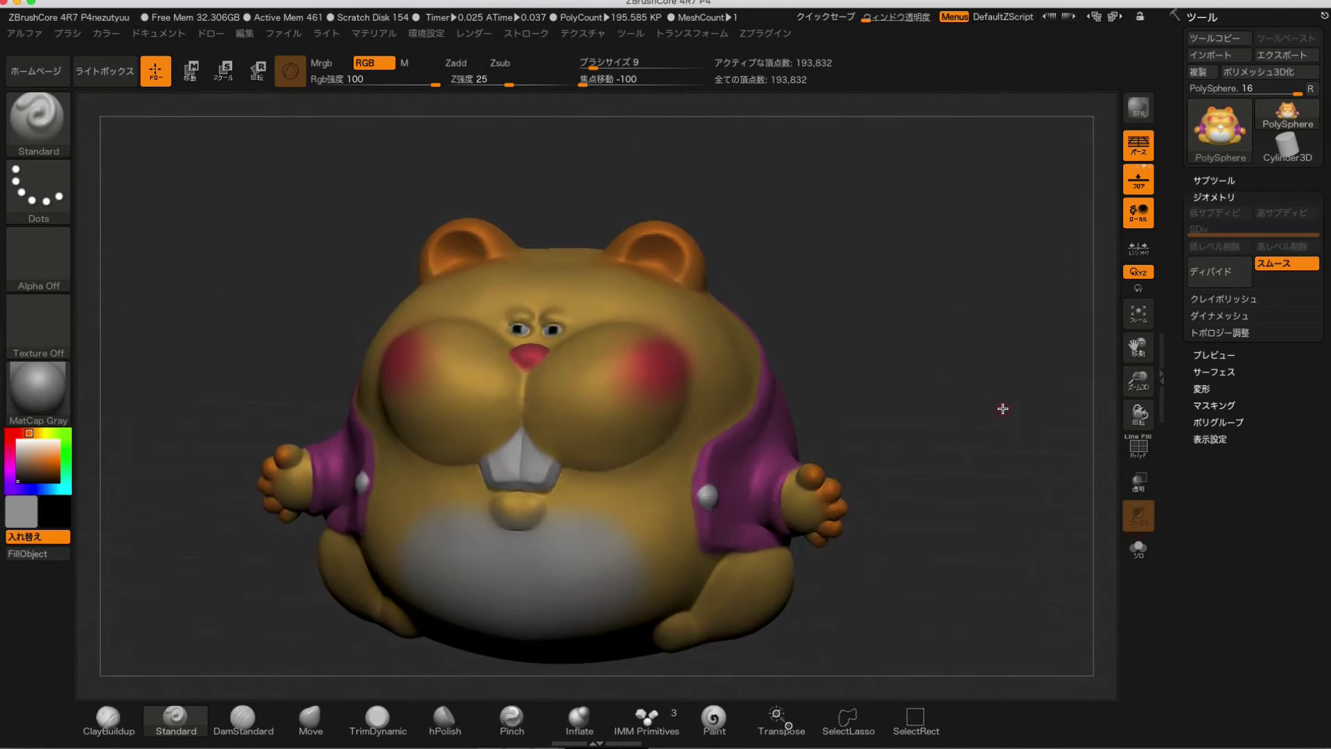
key("ctrl")
Paint pupils into both eyes, undo them, and zoom in on the blocky face.
mouse_move(936, 372)
left_mouse_down("alt")
mouse_move(1040, 484)
mouse_move(693, 366)
left_mouse_up("alt")
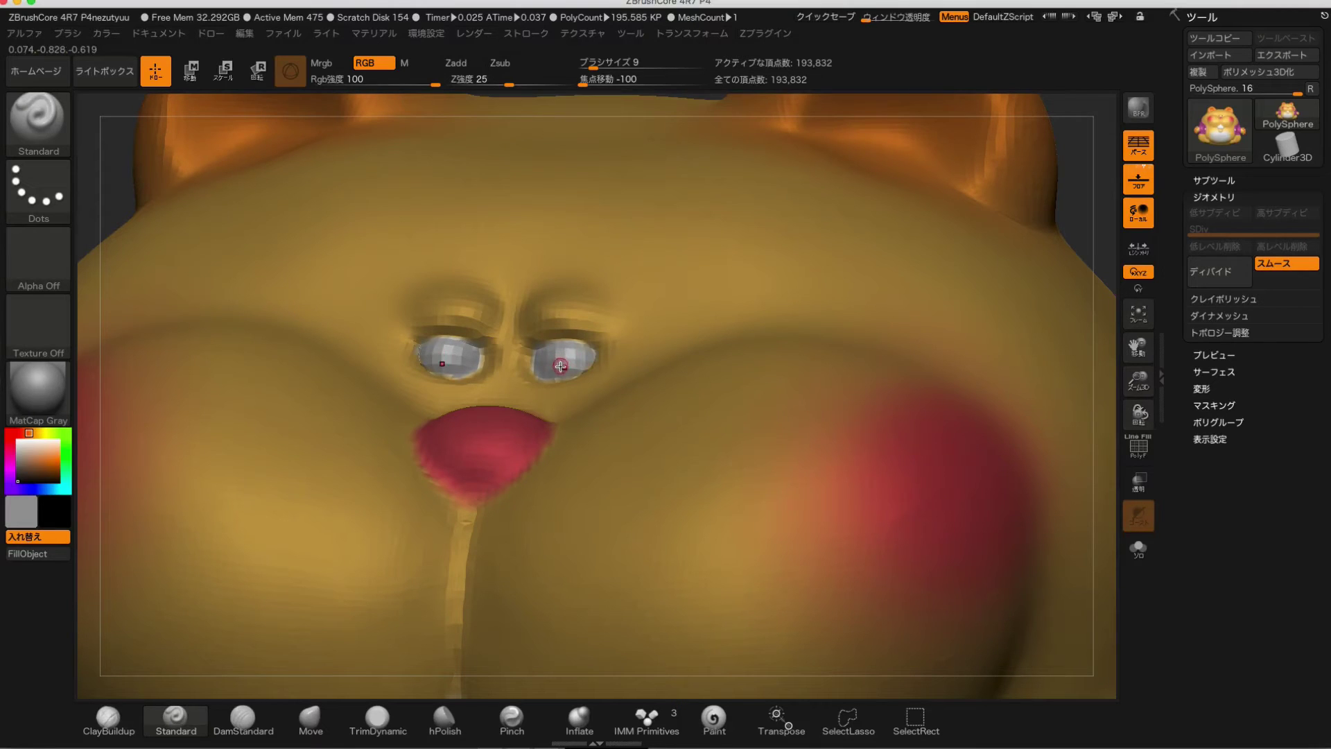
left_click_drag(572, 352, 563, 352)
key("ctrl+z")
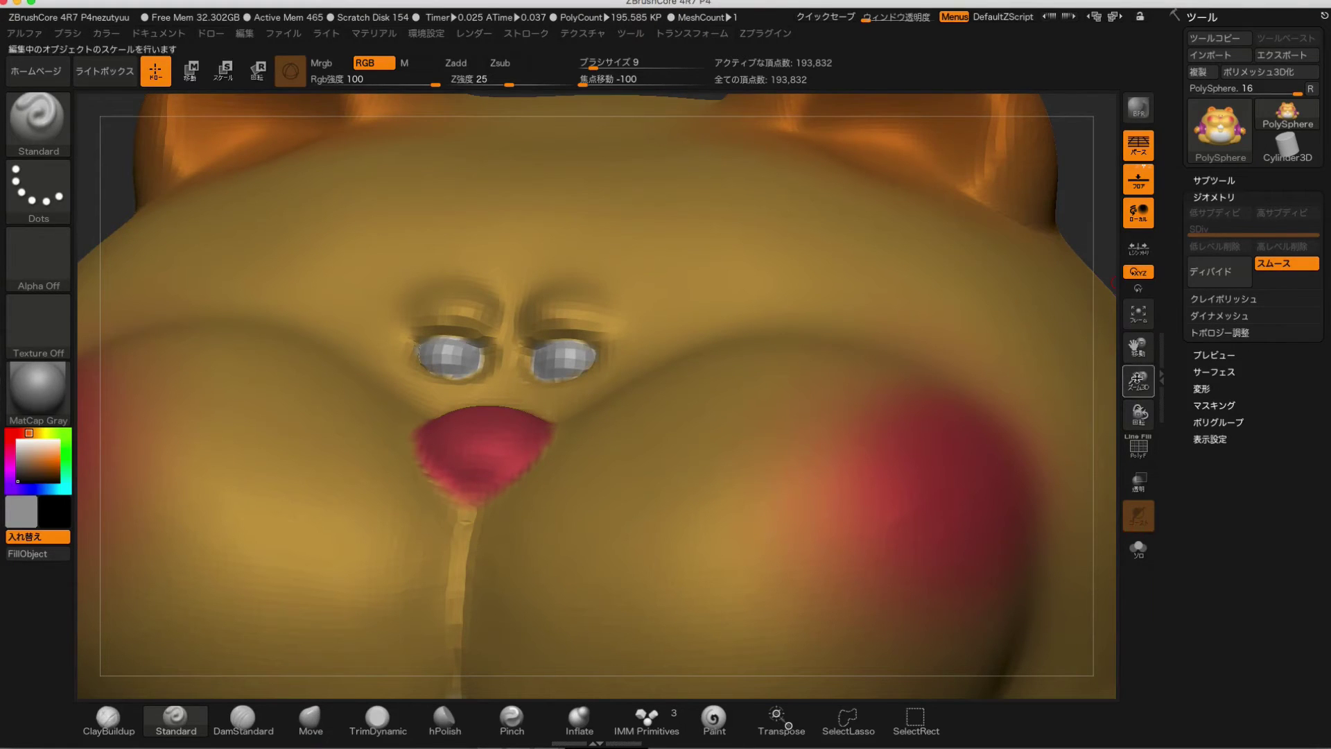
left_click_drag(1138, 380, 1145, 463)
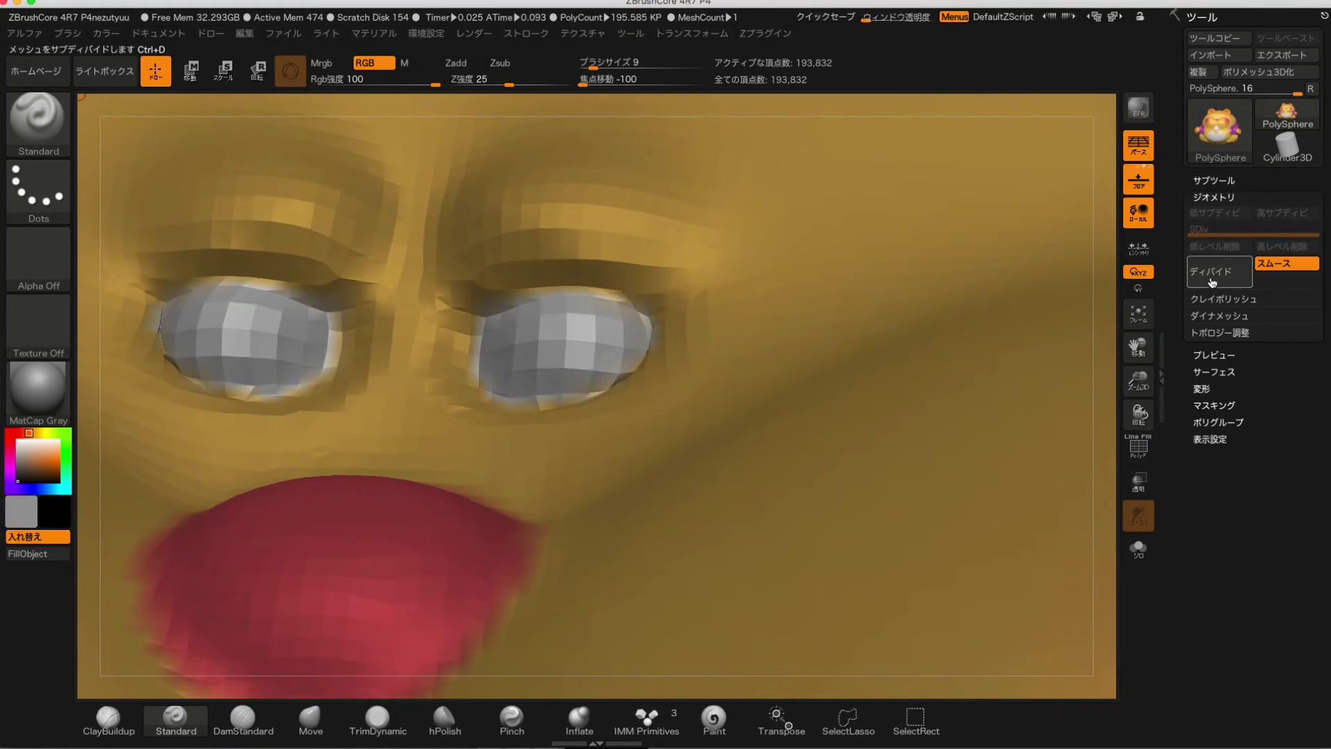
Subdivide the mesh to level 2 and test pupil marks, undoing them.
left_click(1208, 278)
mouse_move(582, 331)
left_mouse_down()
mouse_move(565, 347)
mouse_move(548, 335)
mouse_move(596, 355)
left_mouse_up()
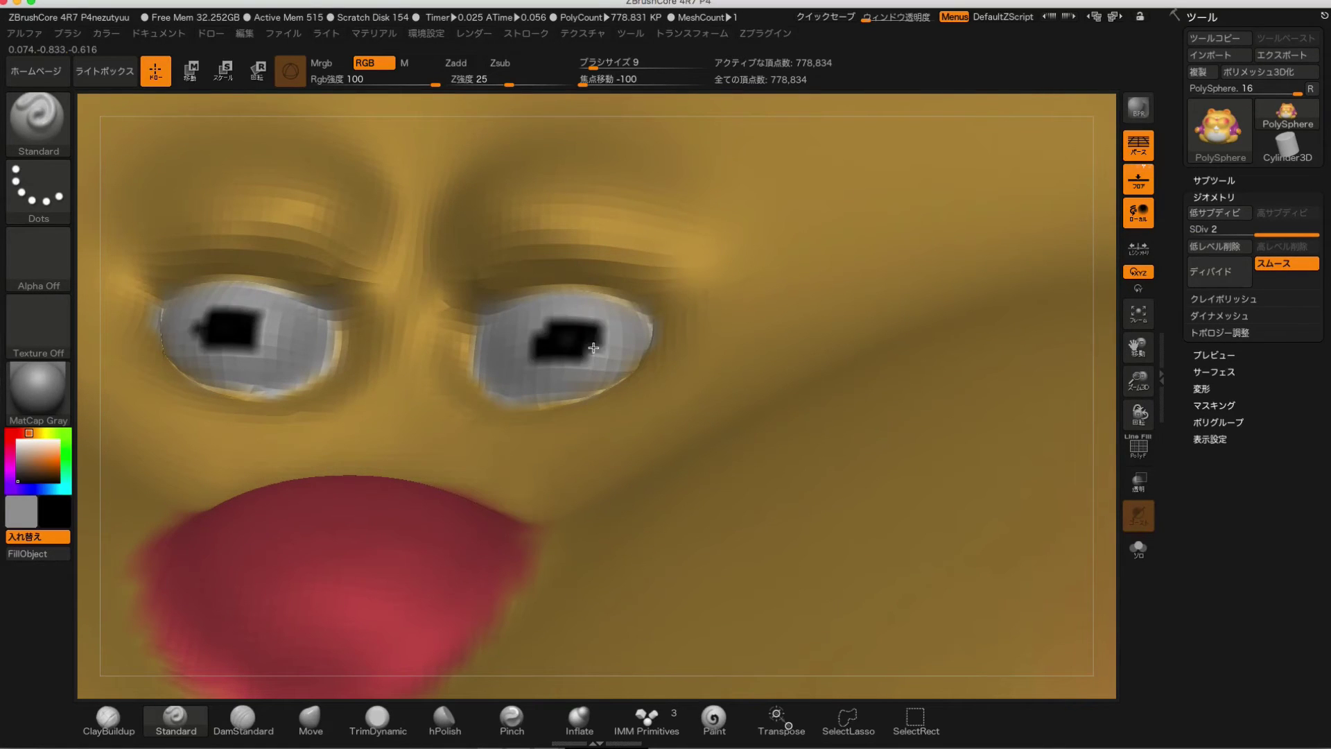
key("ctrl+z")
key("ctrl+z")
key("ctrl+z")
key("ctrl+z")
key("ctrl+z")
key("ctrl+z")
key("ctrl+z")
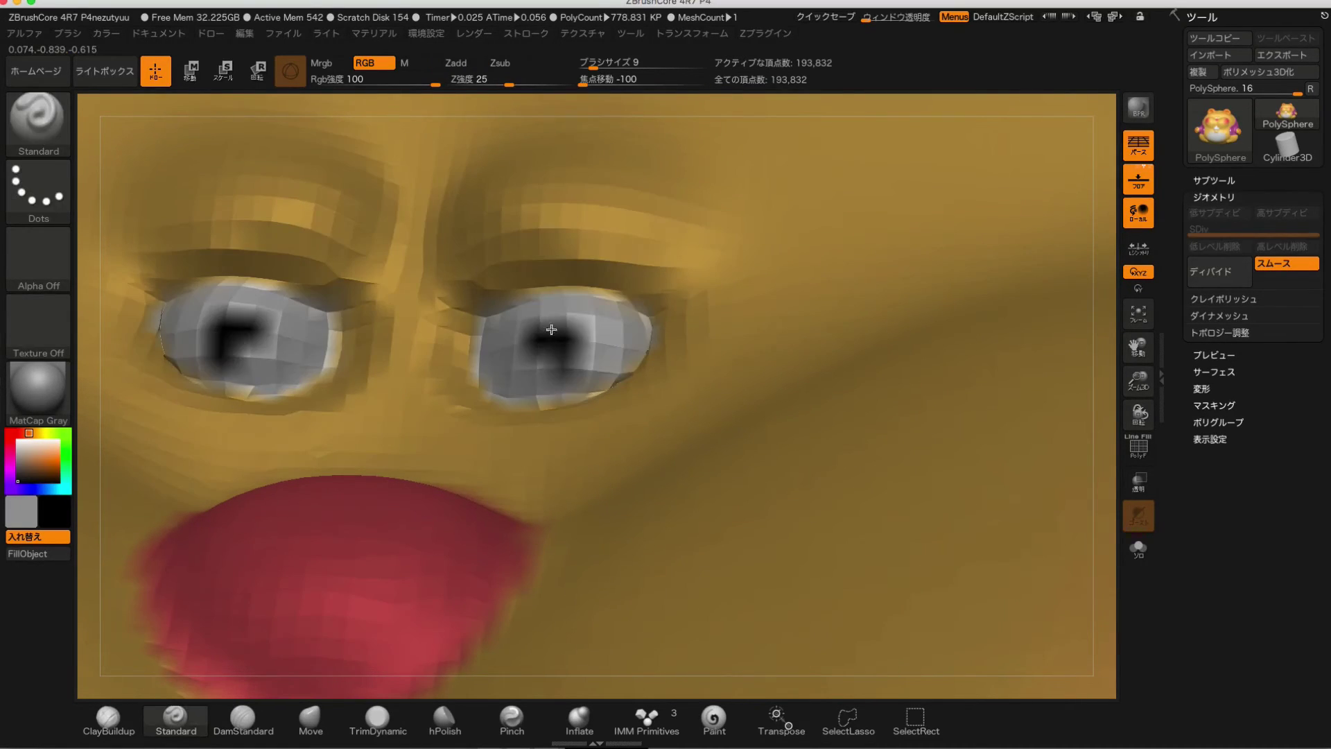
key("ctrl+z")
key("ctrl+z")
key("ctrl+z")
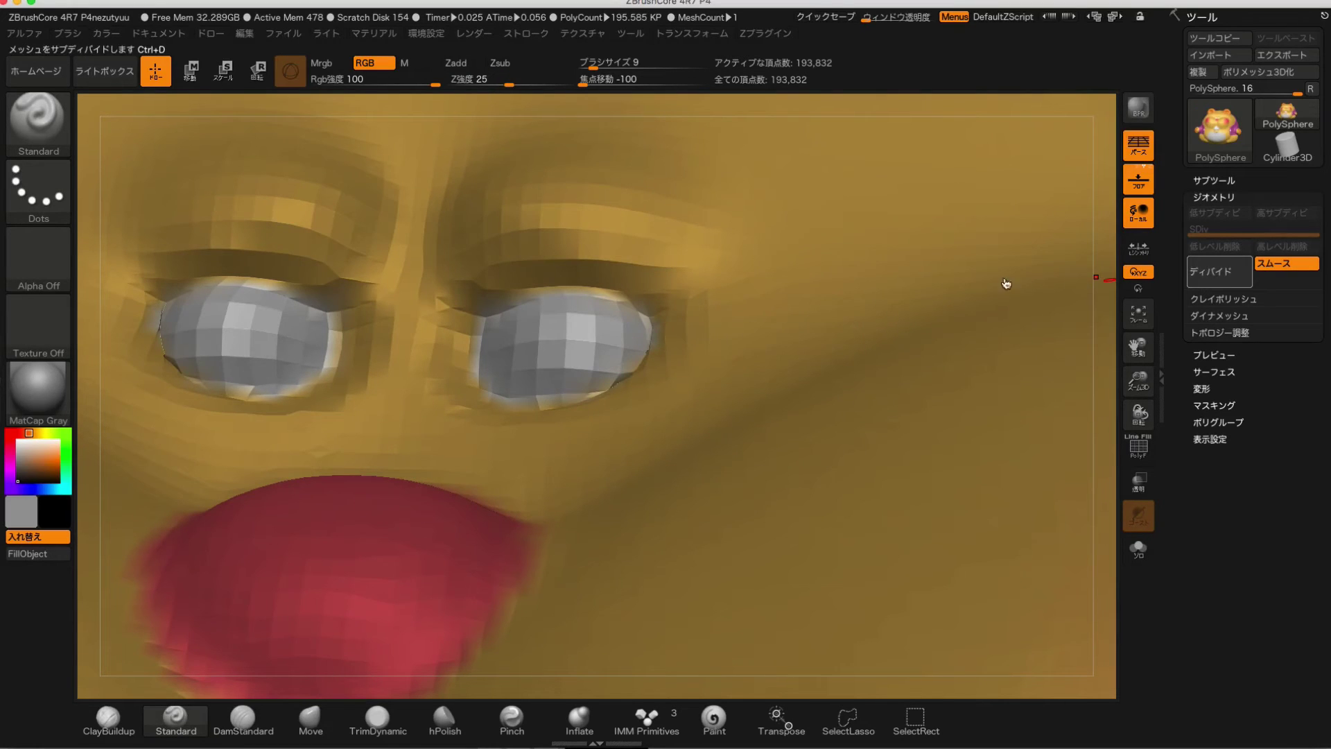
key("ctrl+shift+z")
key("ctrl+shift+z")
key("ctrl+shift+z")
key("ctrl+shift+z")
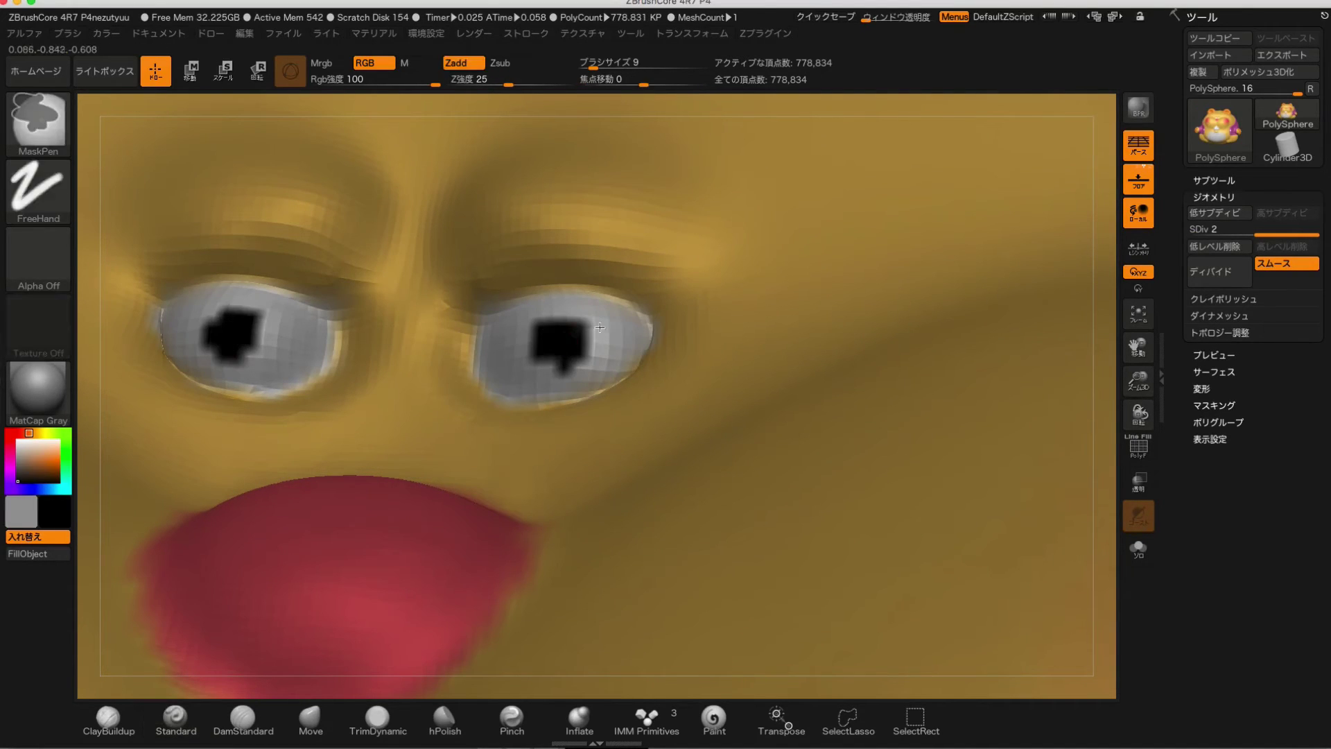
key("ctrl+z")
Subdivide to level 3 (3.115 million points) and paint black pupils into both eyes.
left_click(1216, 278)
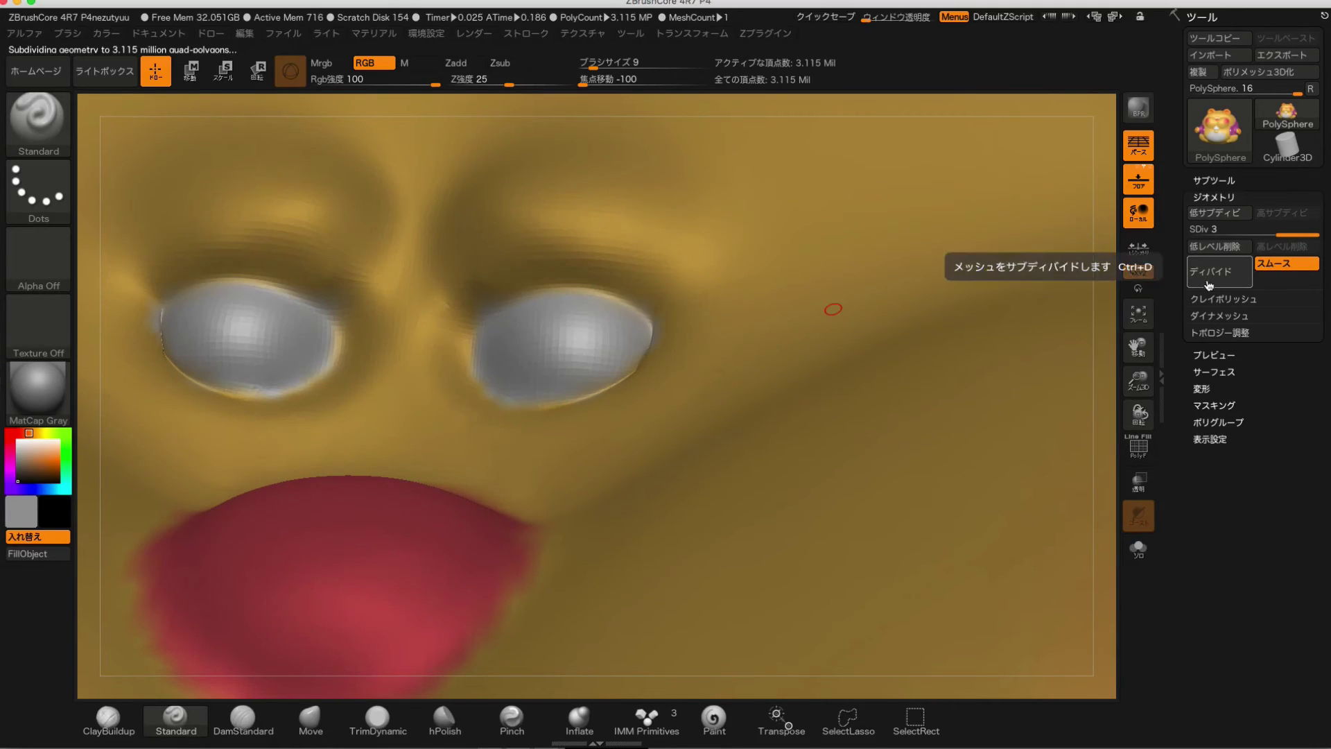
mouse_move(550, 358)
left_mouse_down()
mouse_move(534, 346)
mouse_move(583, 337)
left_mouse_up()
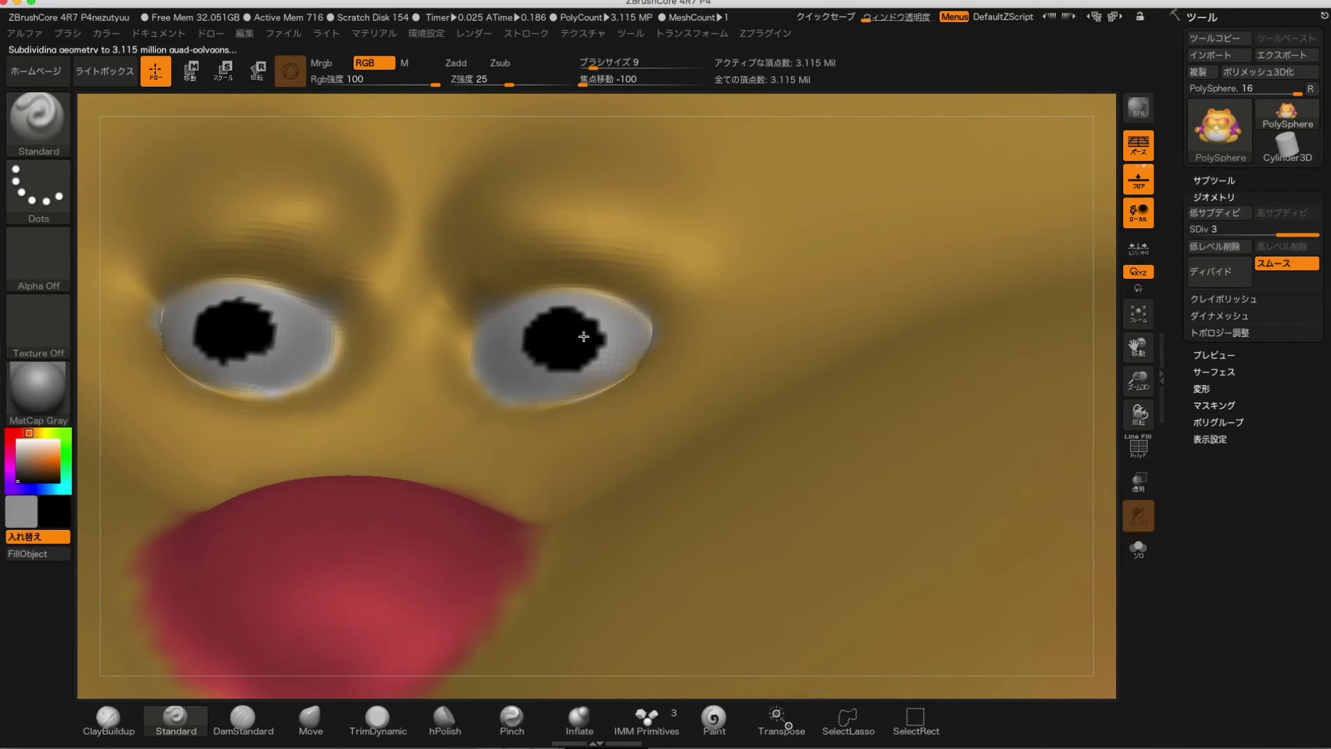
left_click_drag(1138, 381, 989, 170)
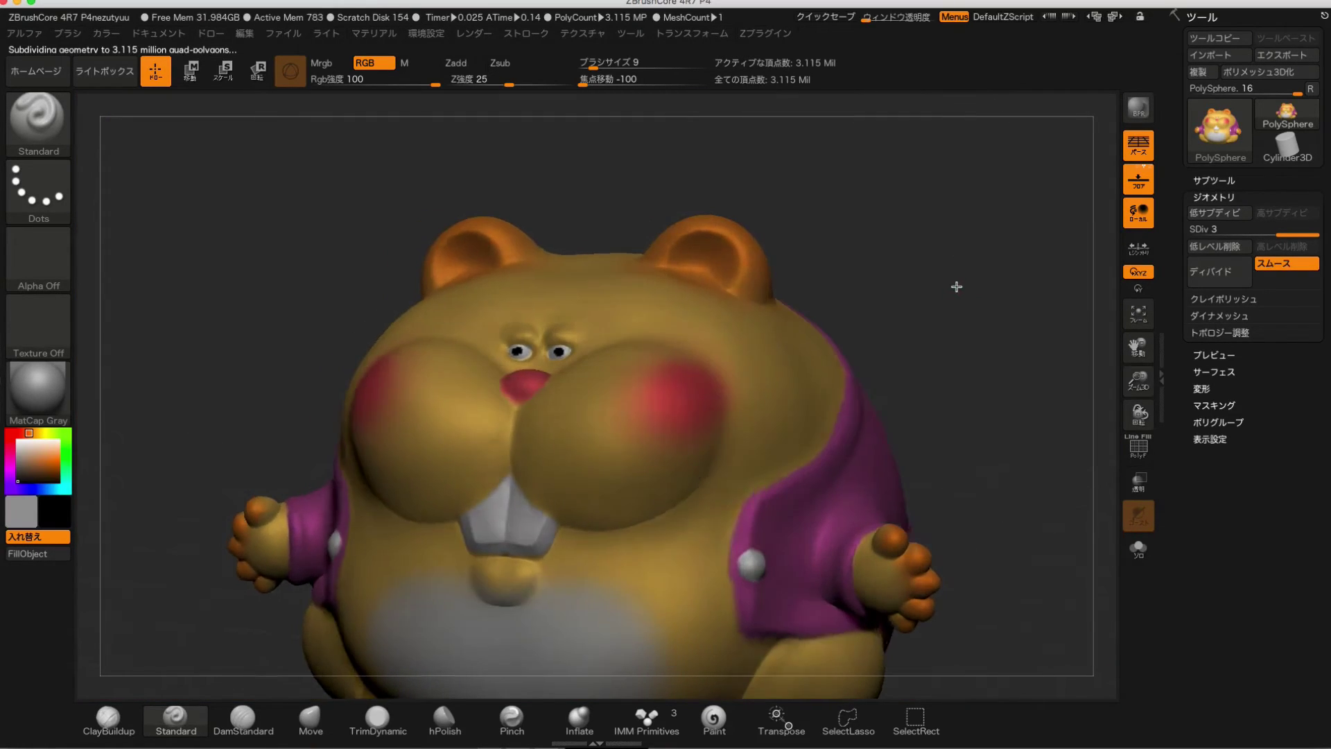
Undo the black pupils and inspect the PolyF wireframe, stepping SDiv from 1 back to 3.
key("ctrl+z")
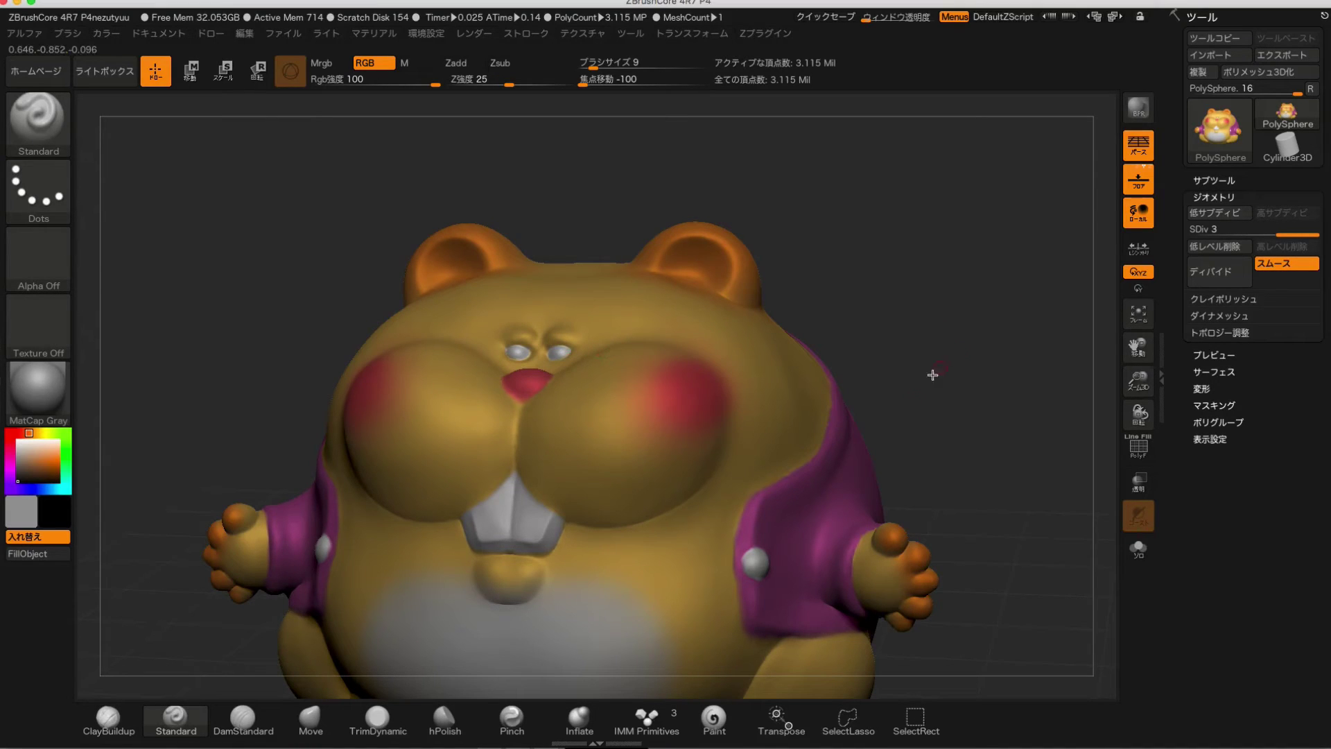
left_click(1137, 449)
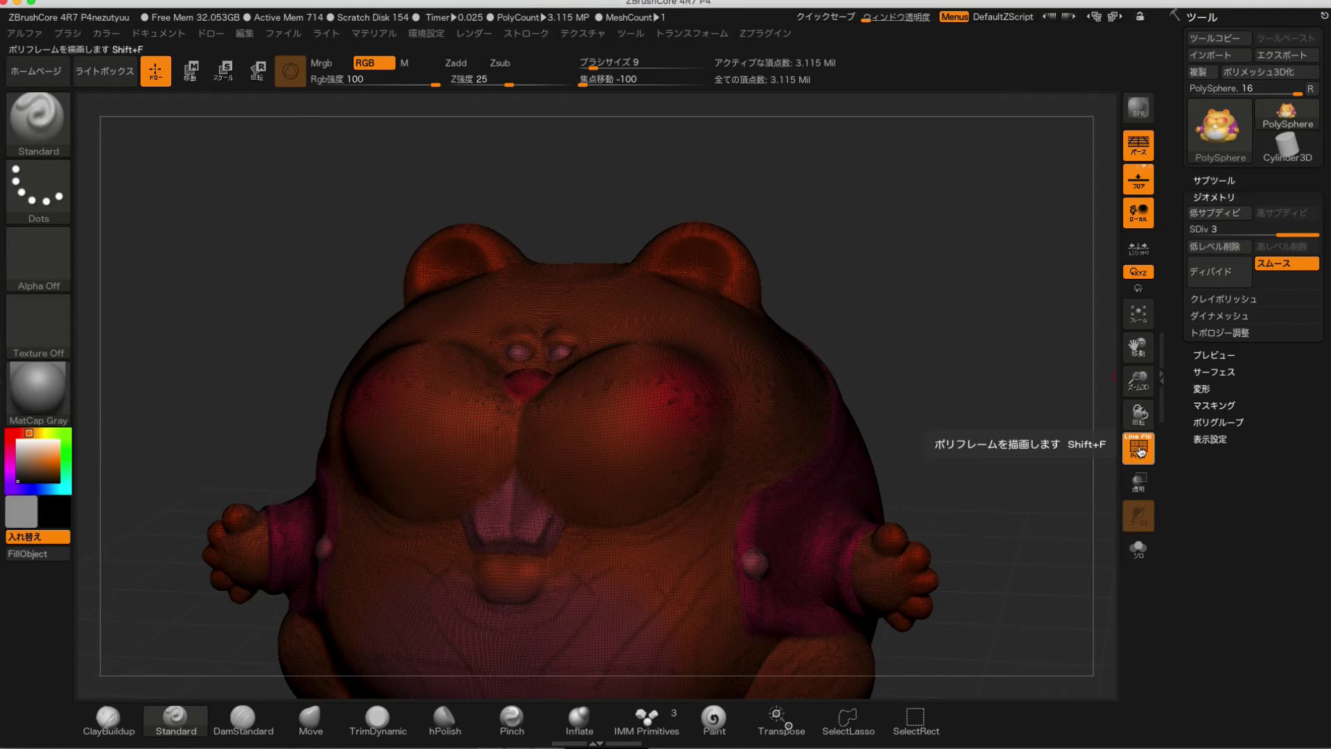
left_click(1191, 231)
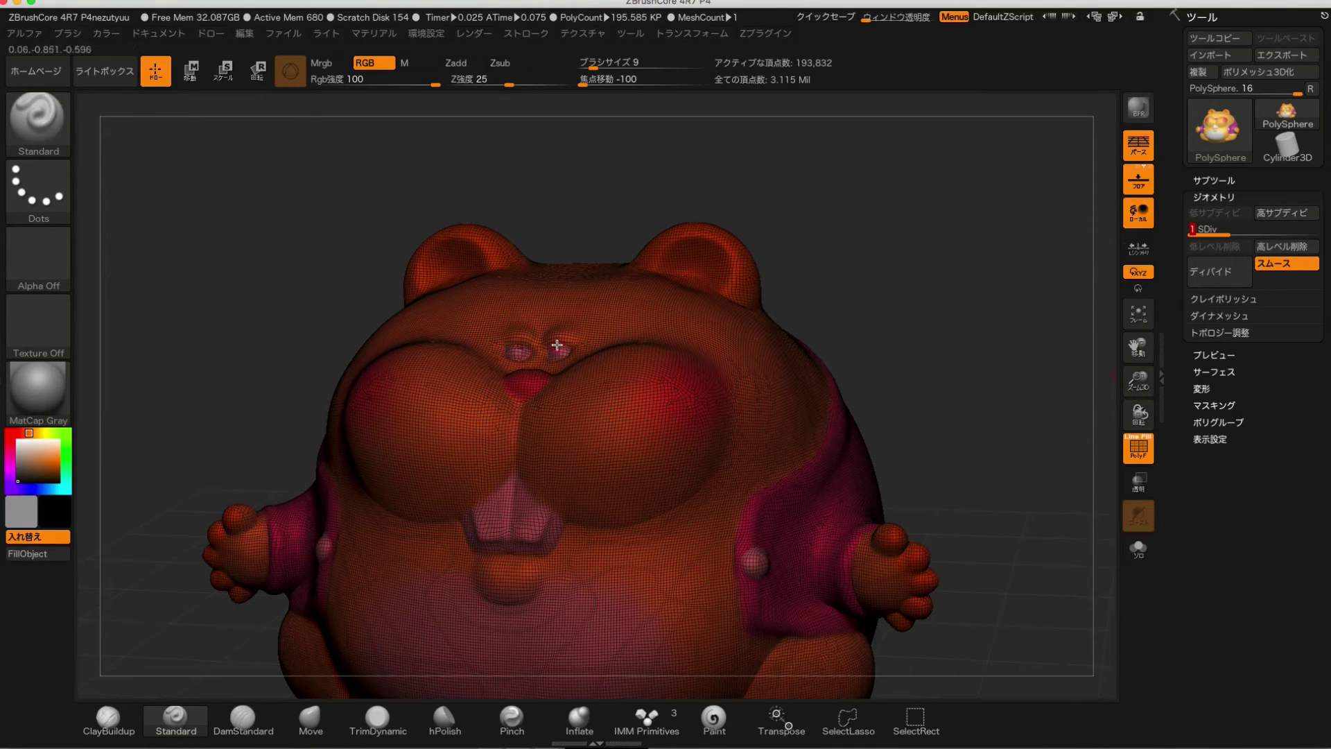
mouse_move(870, 260)
left_mouse_down("alt")
mouse_move(901, 277)
mouse_move(895, 295)
mouse_move(933, 371)
mouse_move(529, 374)
left_mouse_up("alt")
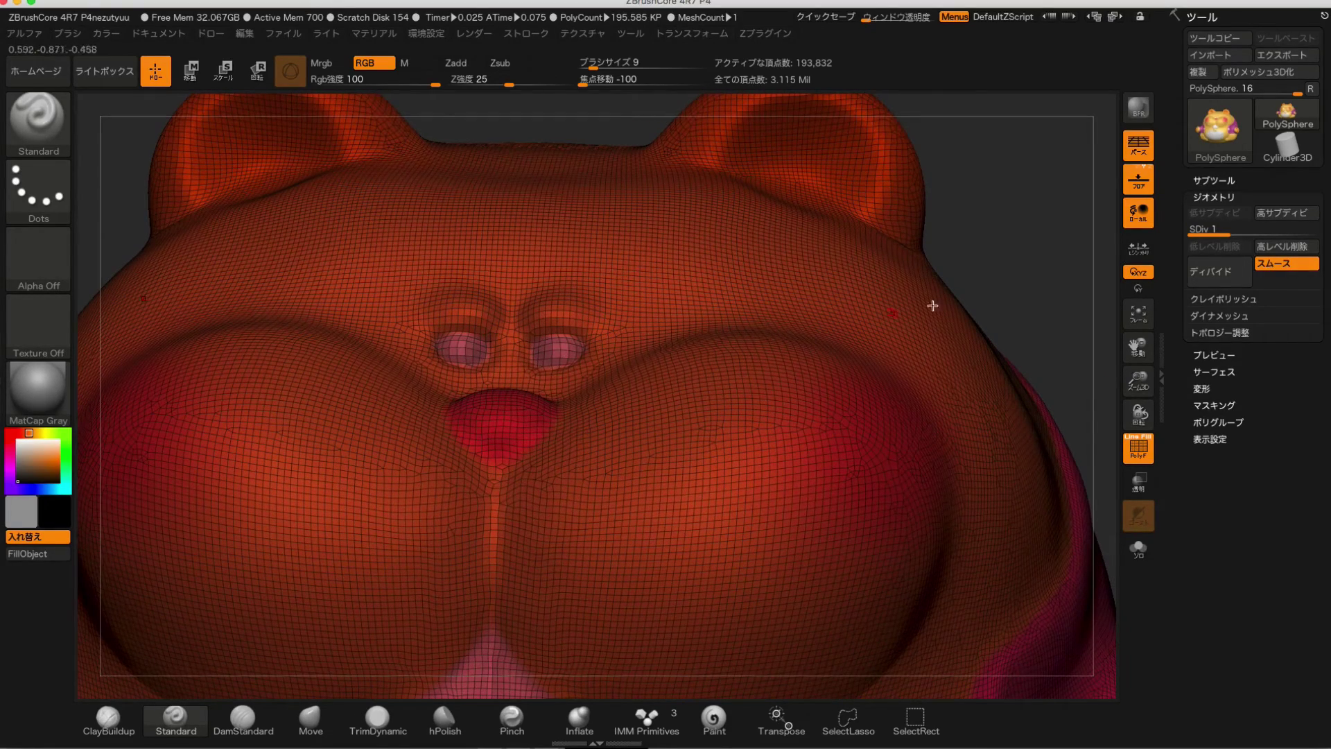
left_click_drag(1220, 231, 1304, 238)
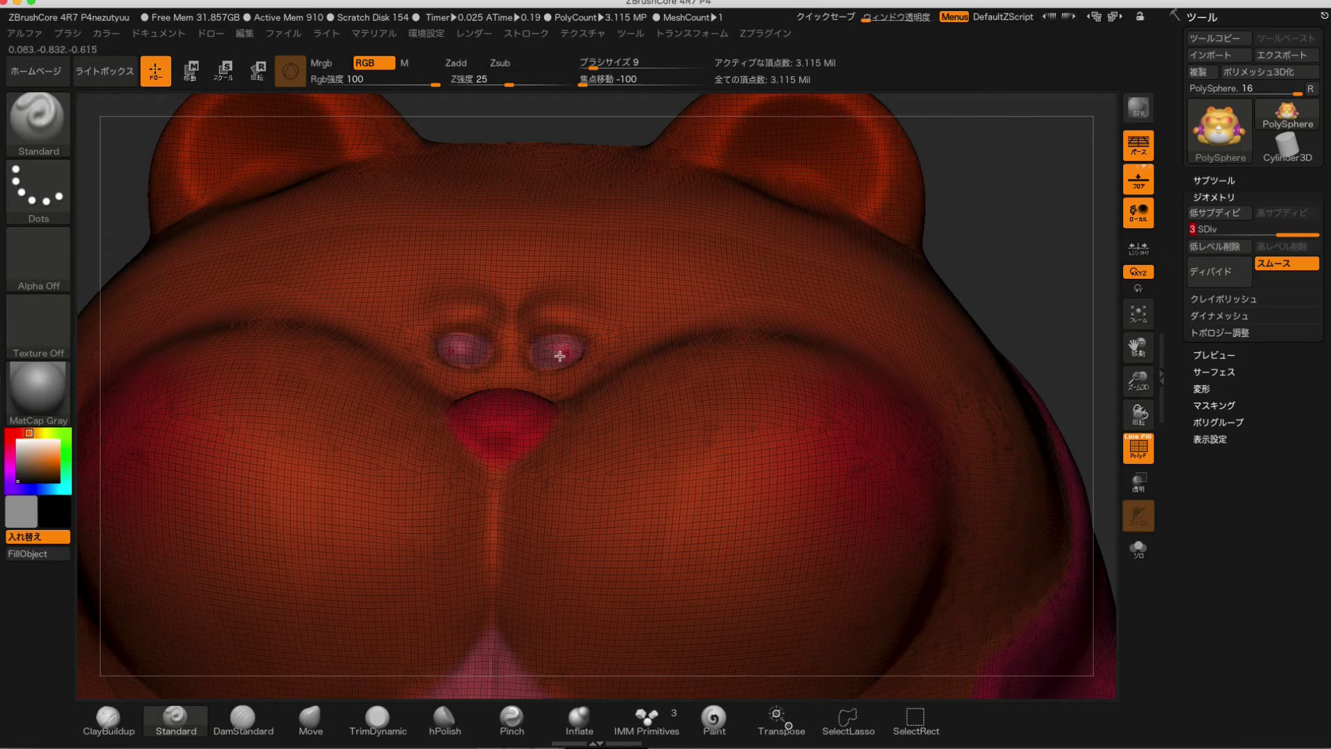
left_click(1127, 447)
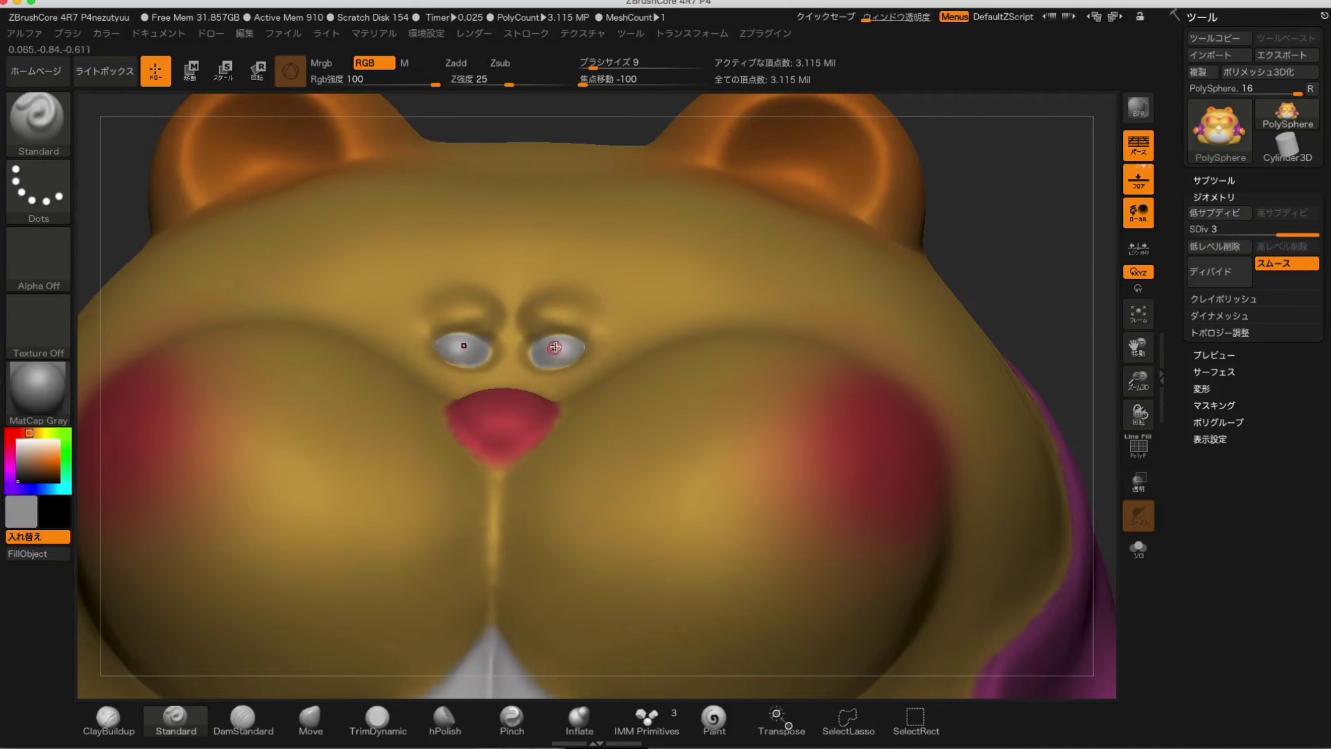
Paint dark pupils into both eyes with symmetry, then check the whole hamster and cheek.
left_click_drag(557, 348, 562, 351)
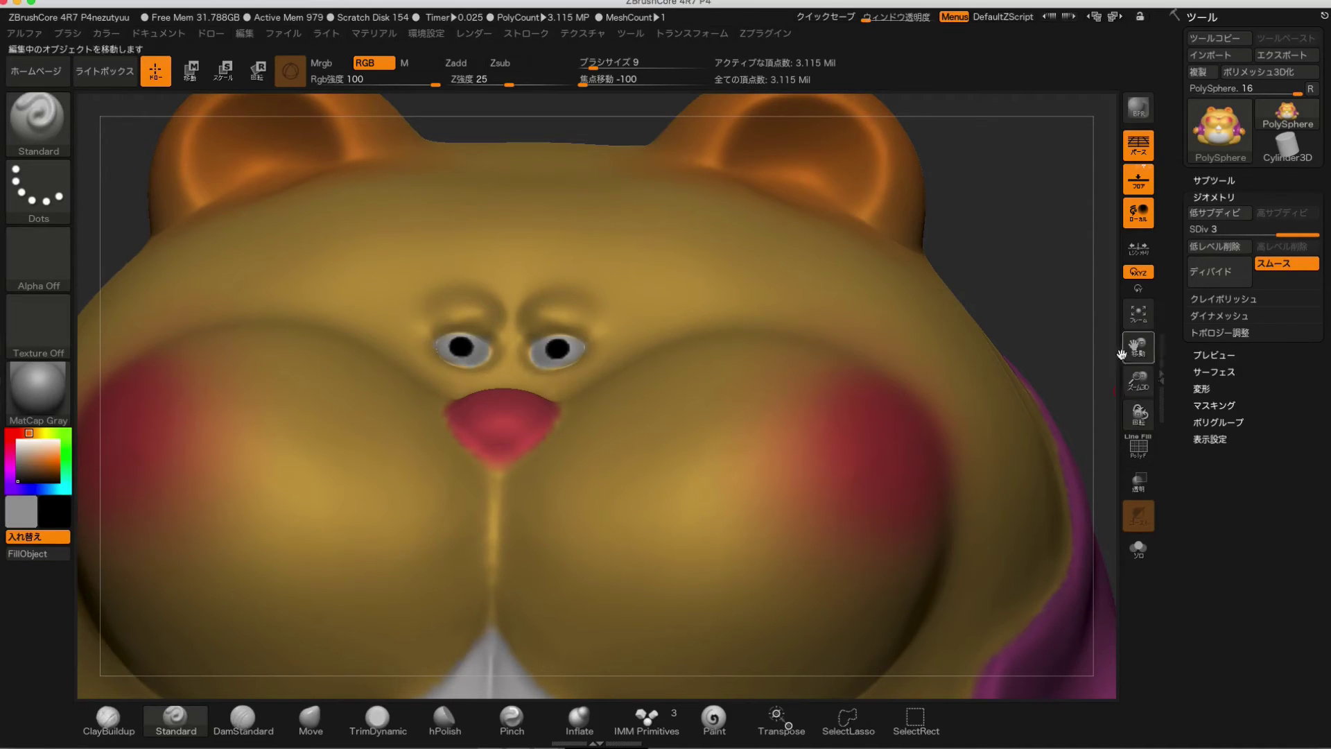
mouse_move(1137, 385)
left_mouse_down()
mouse_move(1122, 357)
mouse_move(936, 356)
mouse_move(978, 386)
left_mouse_up()
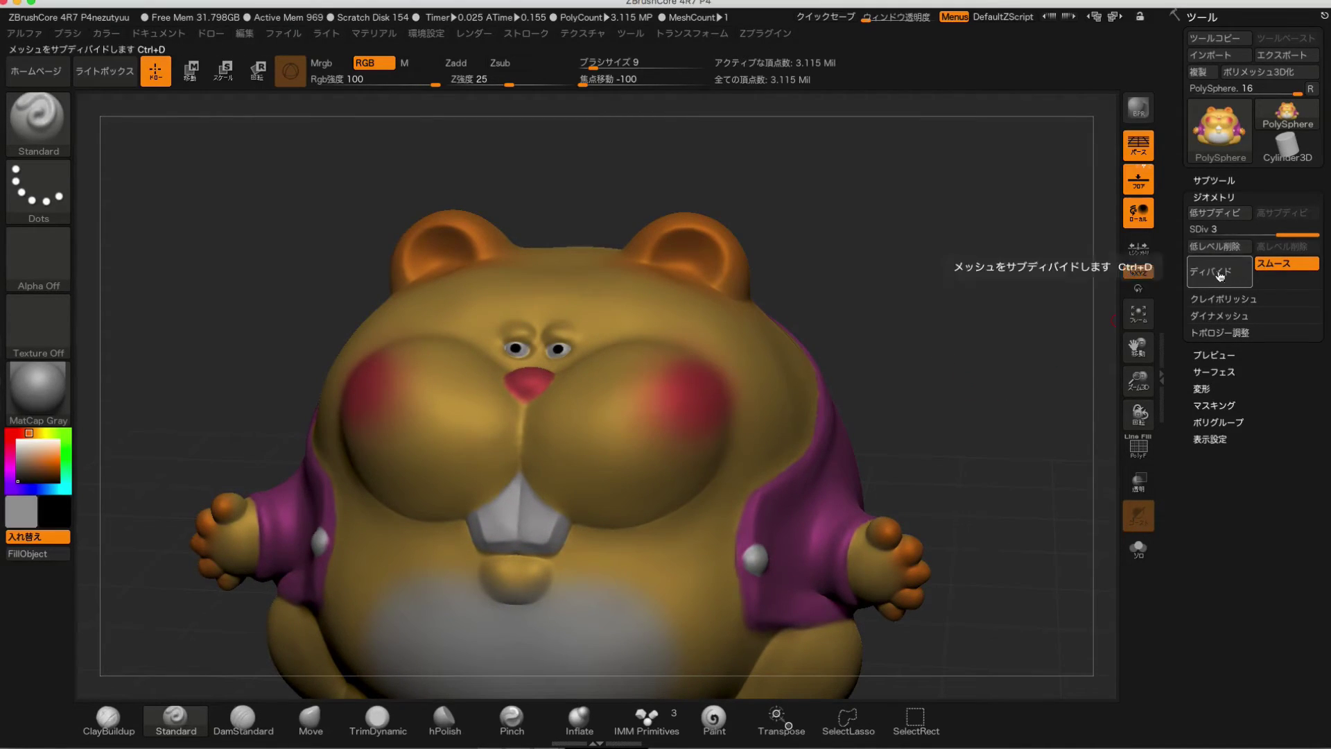
left_click_drag(961, 413, 950, 351, "alt")
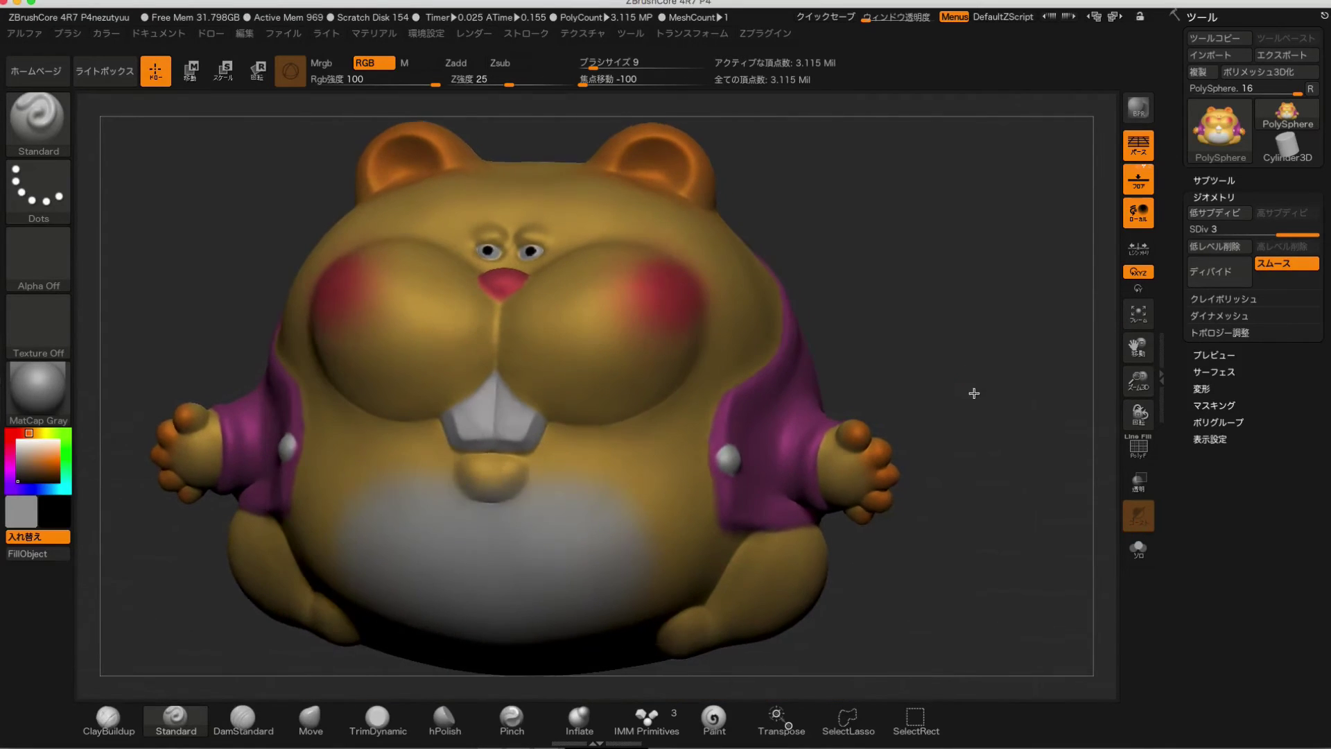
mouse_move(980, 410)
left_mouse_down()
mouse_move(1010, 466)
mouse_move(1037, 372)
mouse_move(950, 397)
mouse_move(906, 434)
mouse_move(960, 440)
mouse_move(969, 454)
mouse_move(1040, 371)
mouse_move(1026, 416)
mouse_move(1012, 389)
left_mouse_up()
mouse_move(1137, 383)
left_mouse_down()
mouse_move(1139, 367)
mouse_move(1040, 324)
mouse_move(793, 550)
left_mouse_up()
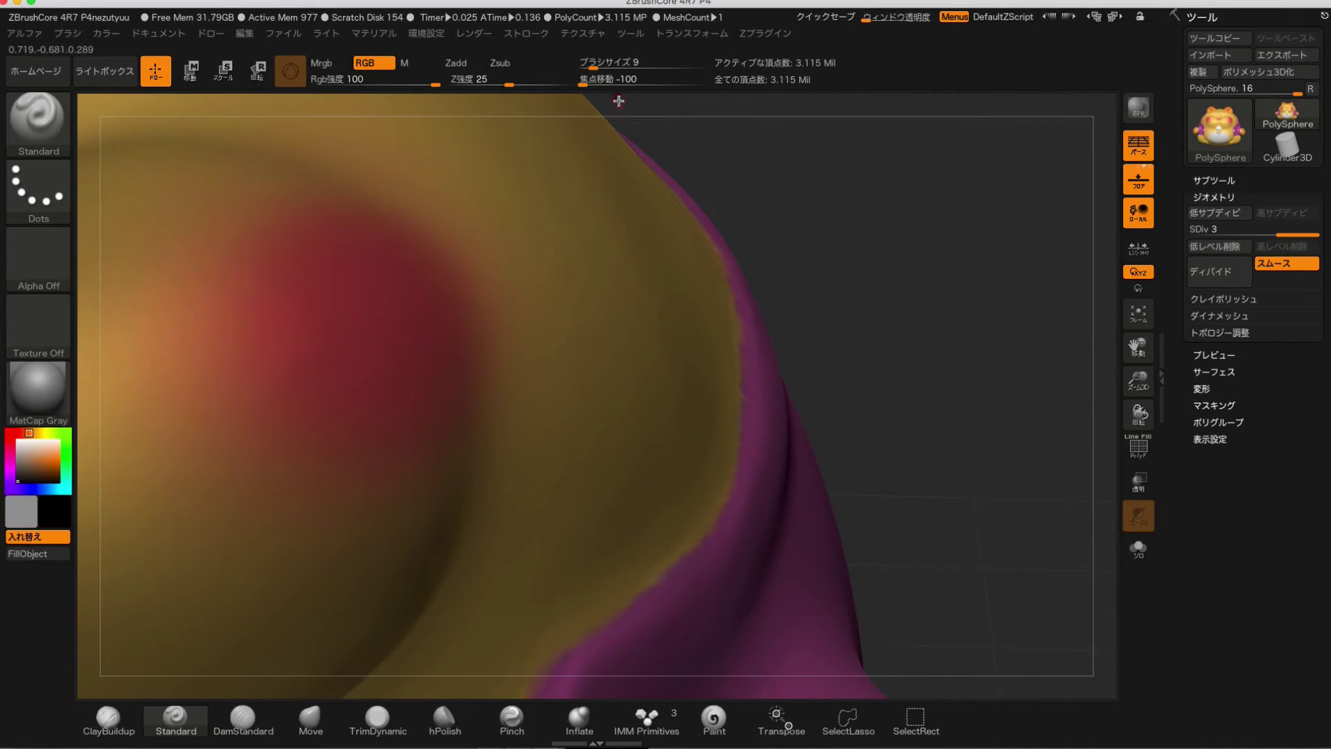
Set the brush to about size 37 and paint magenta along the shoulder's shirt edge.
left_click_drag(593, 68, 605, 68)
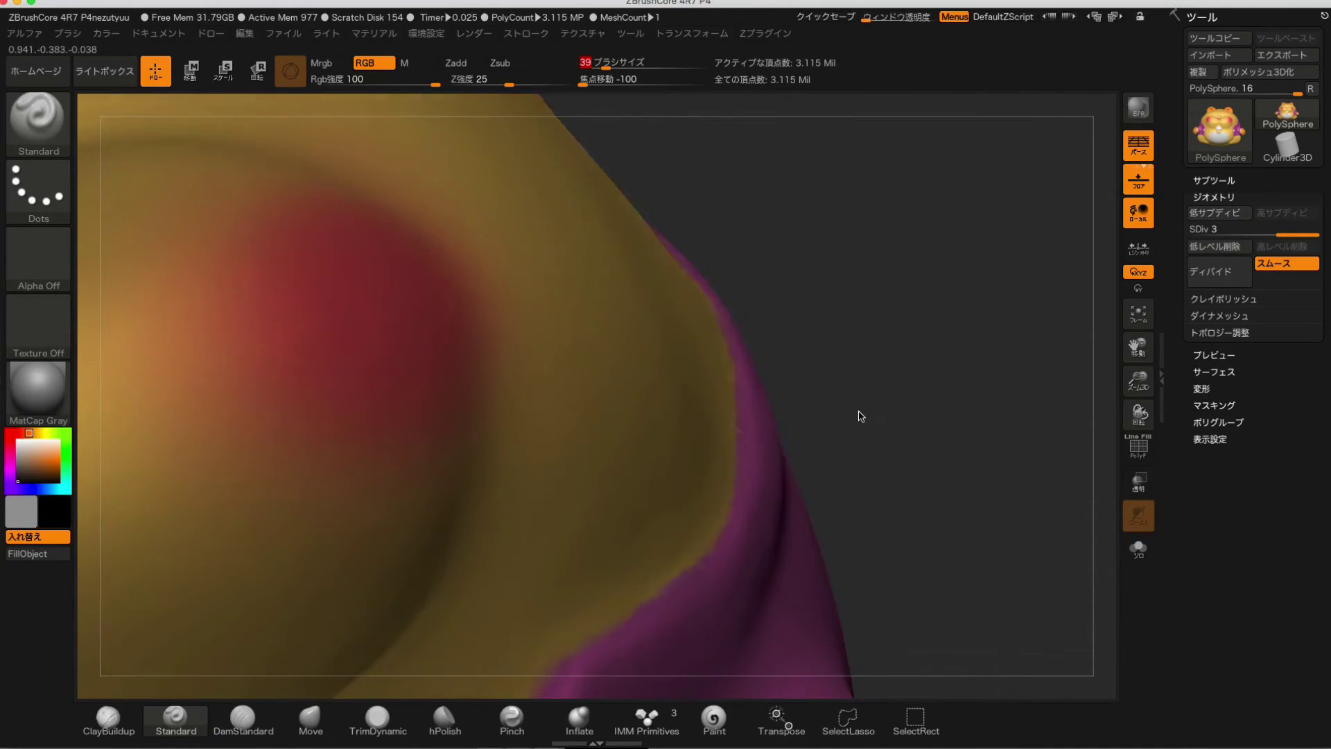
left_click_drag(863, 420, 854, 476)
key("c")
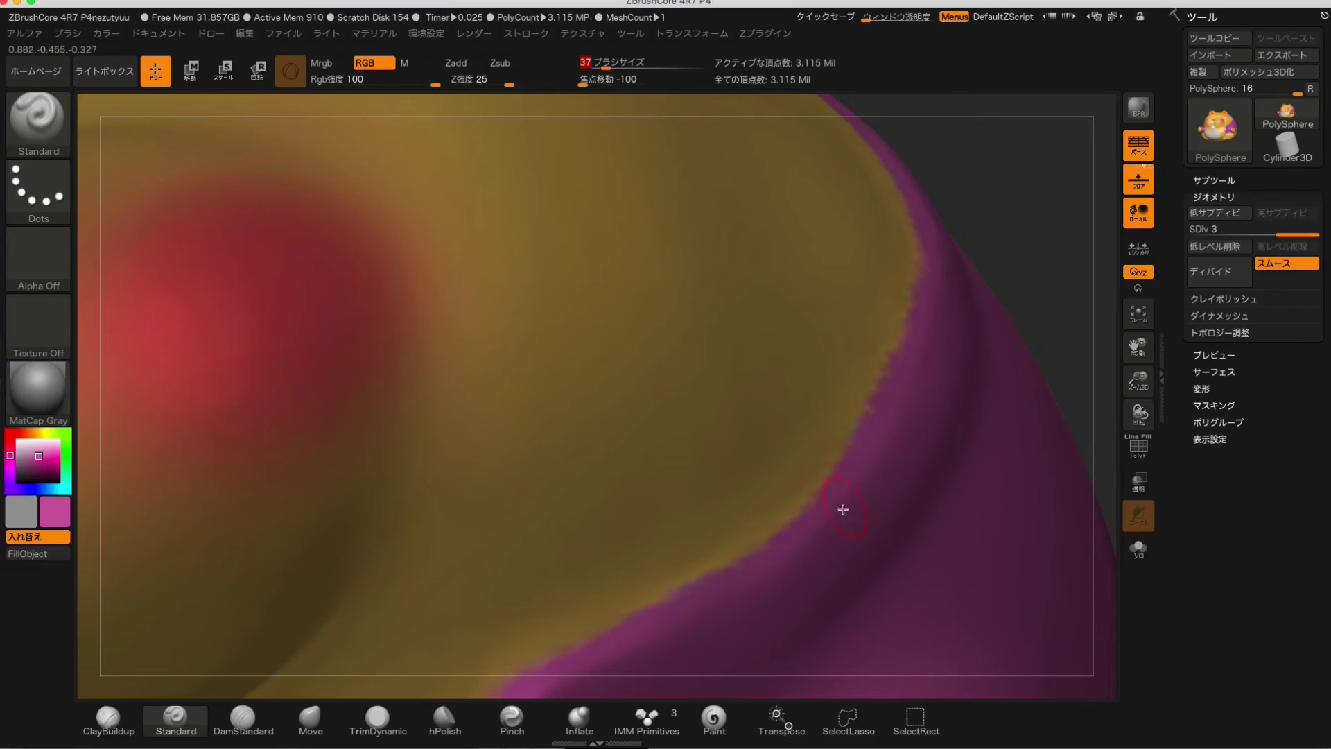
key("bracketleft")
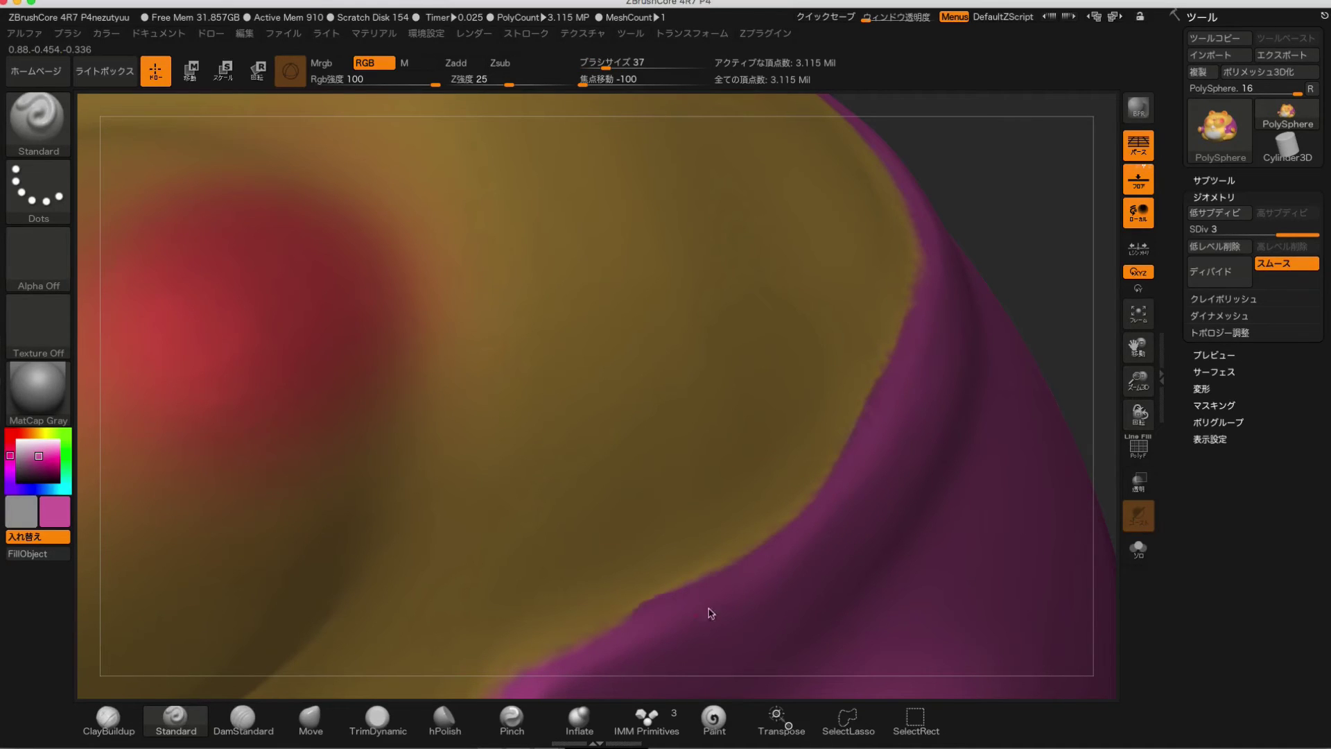
left_click_drag(710, 613, 910, 388)
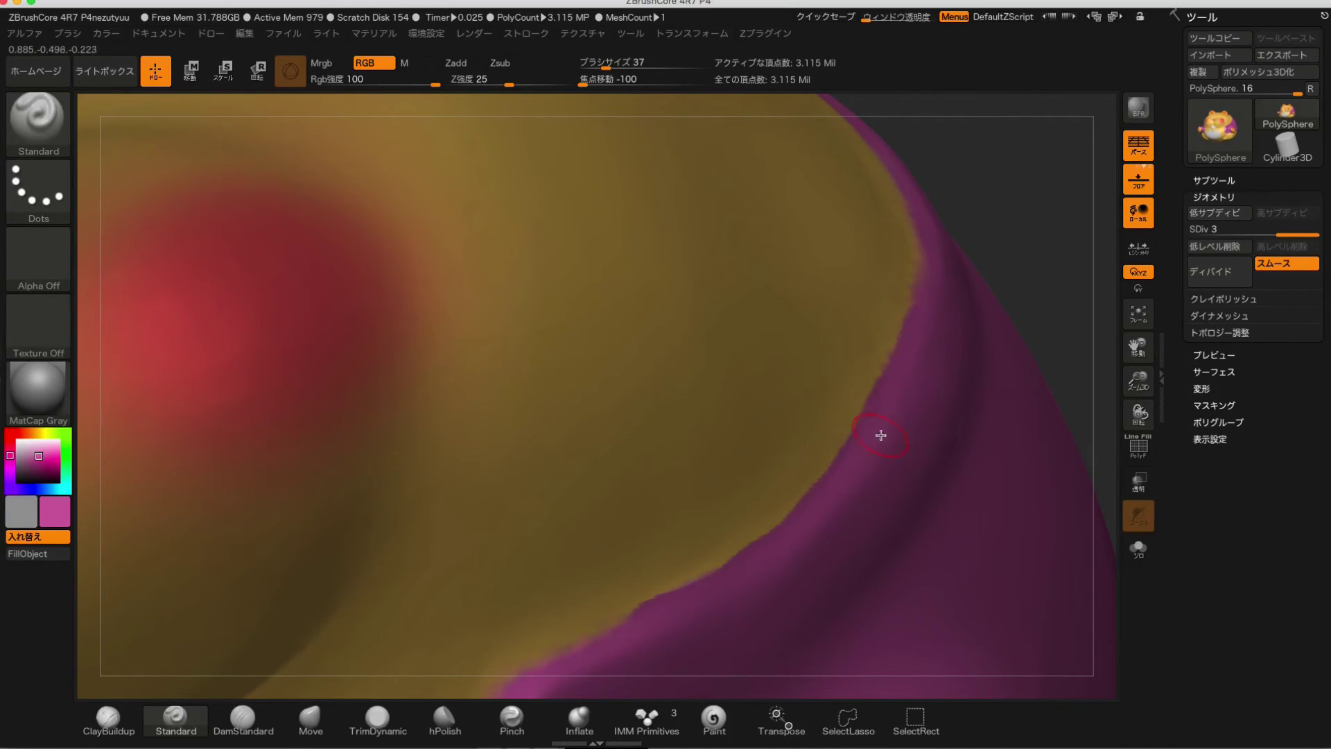
Sample the yellow fur colour and repaint yellow back over the shirt edge.
key("c")
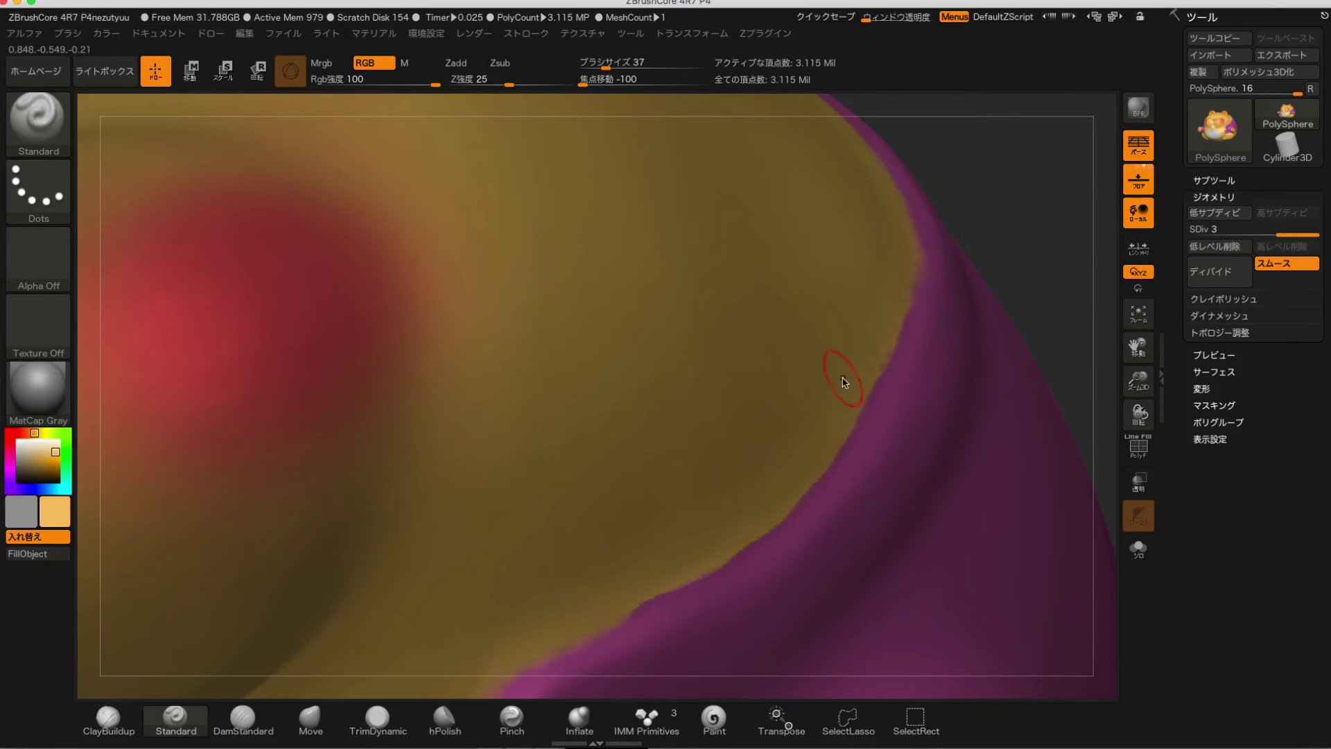
left_click_drag(788, 486, 892, 280)
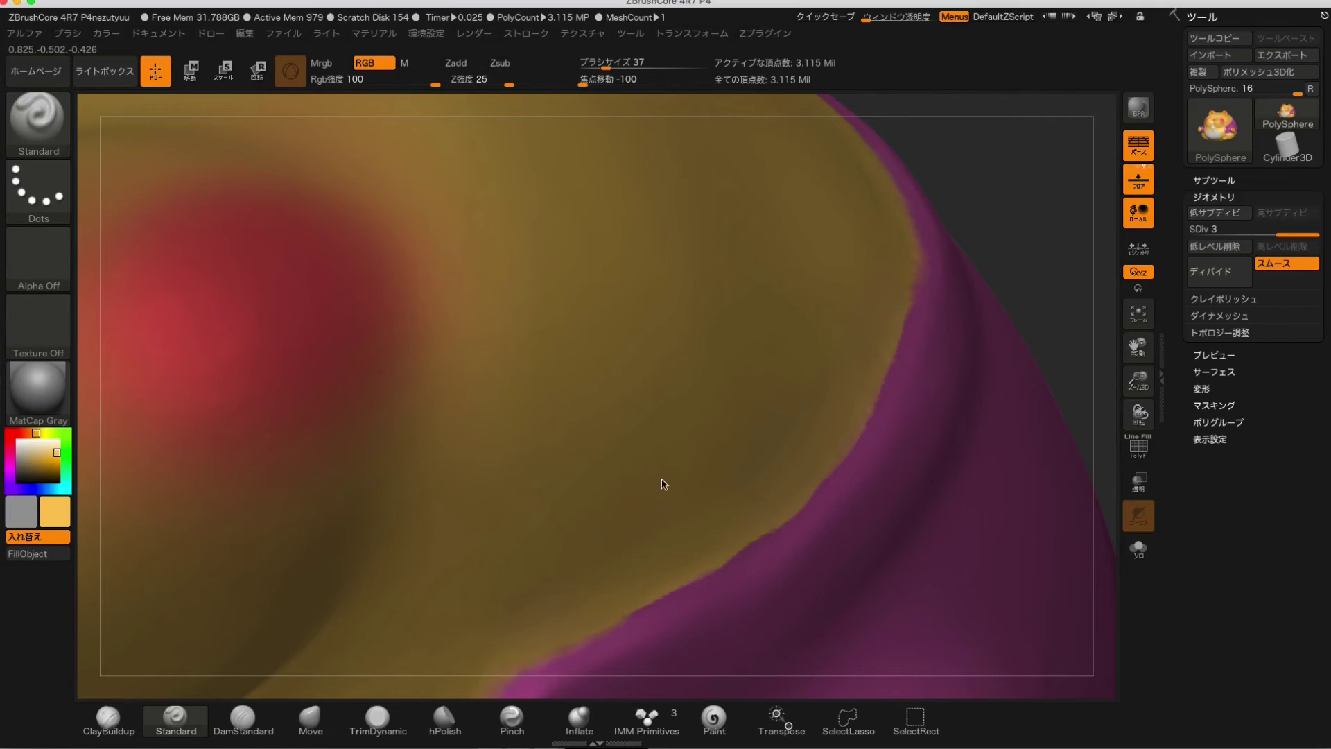
mouse_move(1011, 231)
left_mouse_down()
mouse_move(984, 238)
mouse_move(1005, 226)
mouse_move(990, 265)
left_mouse_up()
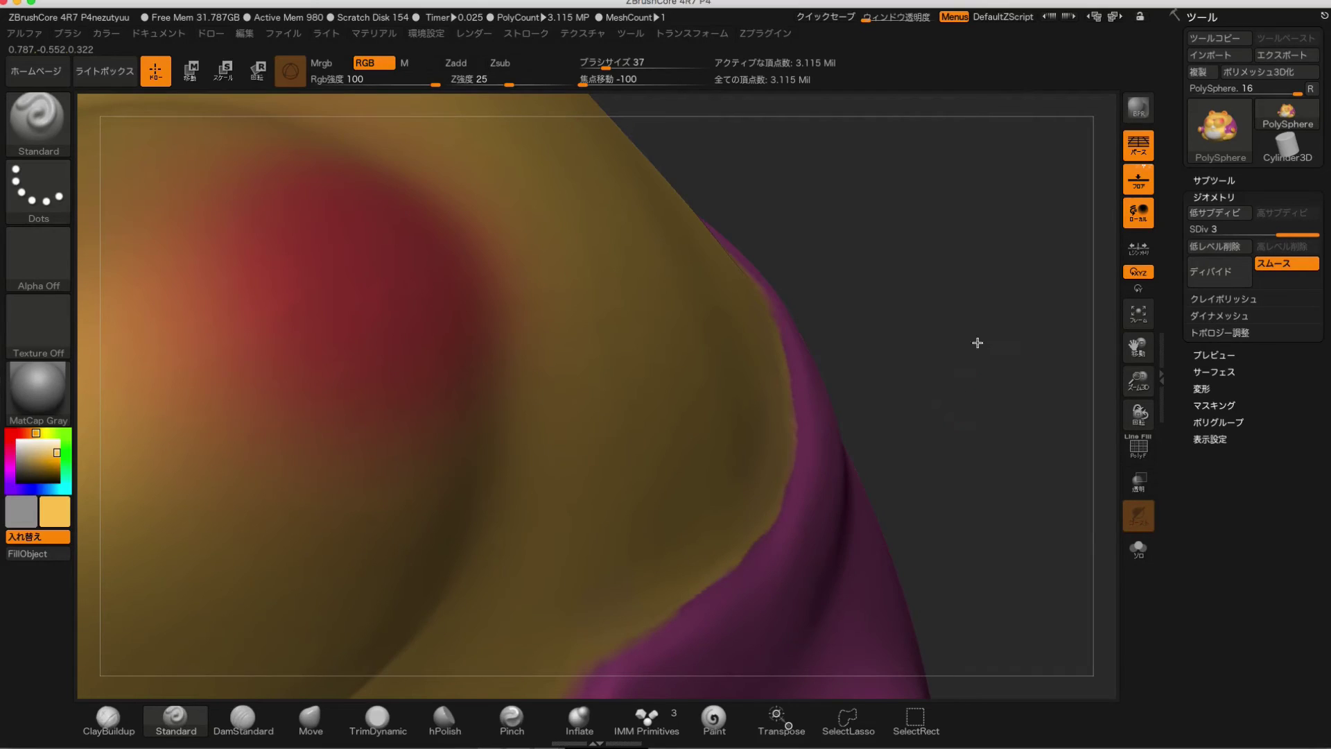
left_click_drag(978, 343, 1005, 225)
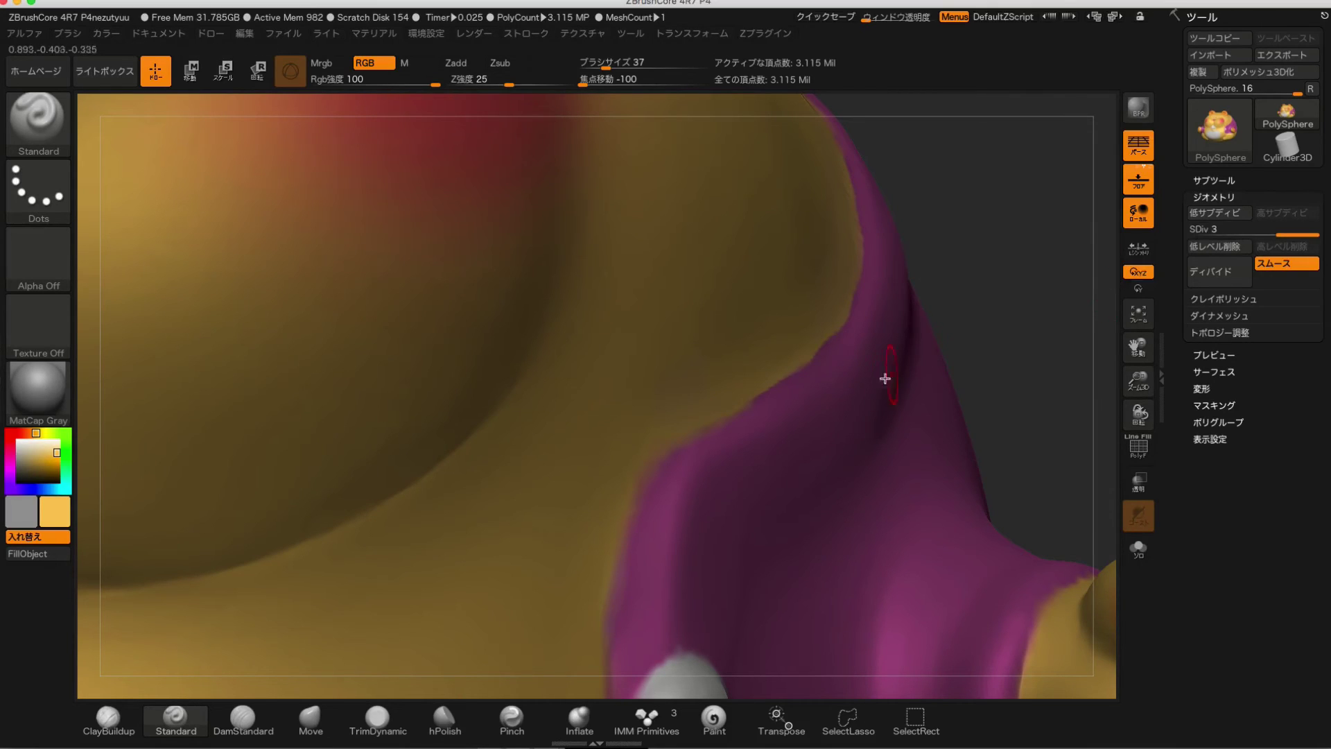
Resample magenta and extend the shirt back over the yellow border beside the cheek.
key("c")
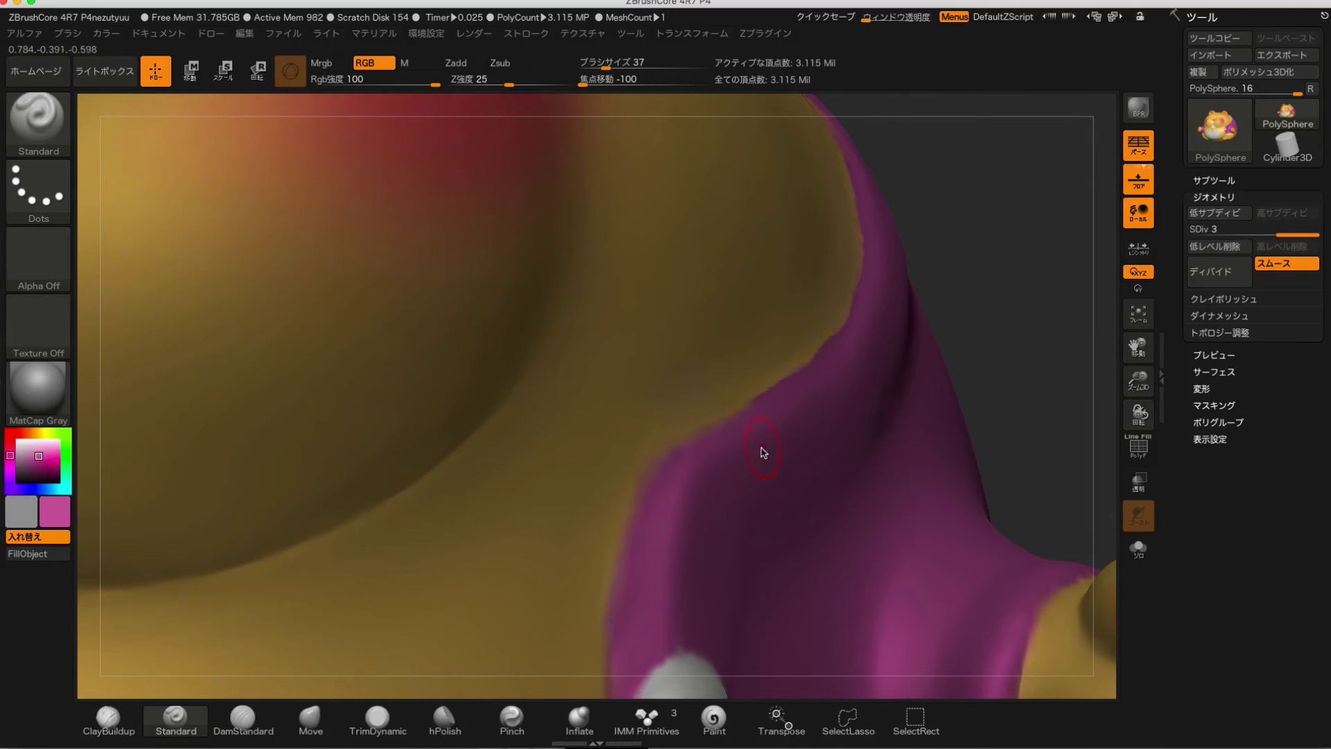
left_click_drag(651, 535, 749, 433)
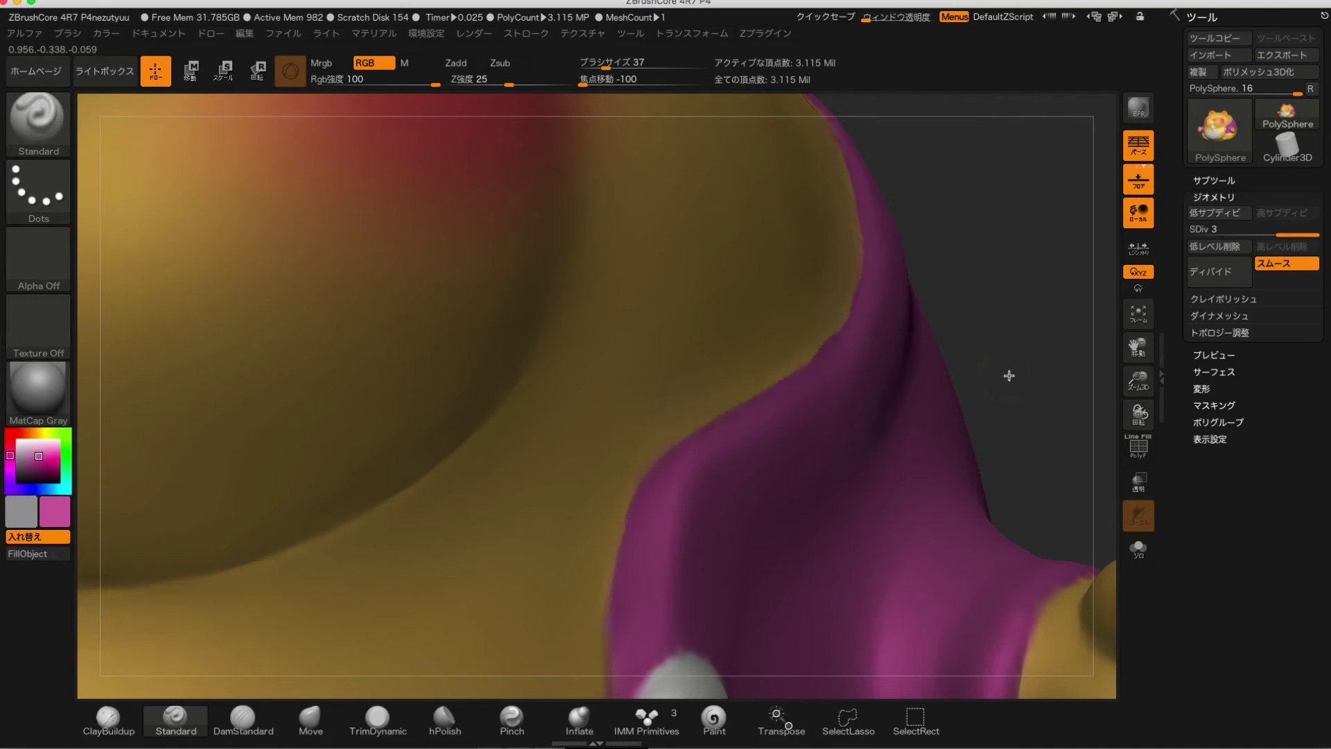
mouse_move(1009, 375)
left_mouse_down("alt")
mouse_move(911, 282)
mouse_move(868, 372)
left_mouse_up("alt")
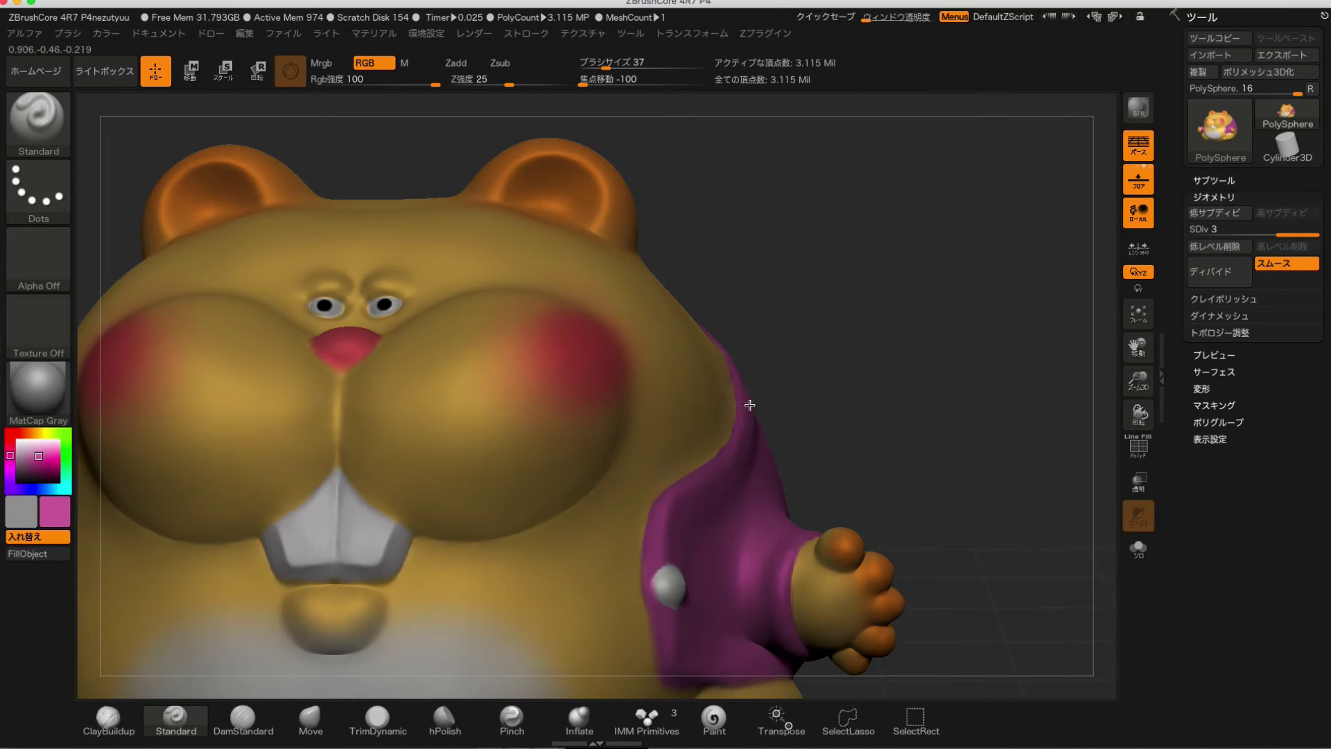
mouse_move(818, 386)
left_mouse_down()
mouse_move(840, 386)
mouse_move(838, 351)
mouse_move(888, 371)
mouse_move(888, 347)
left_mouse_up()
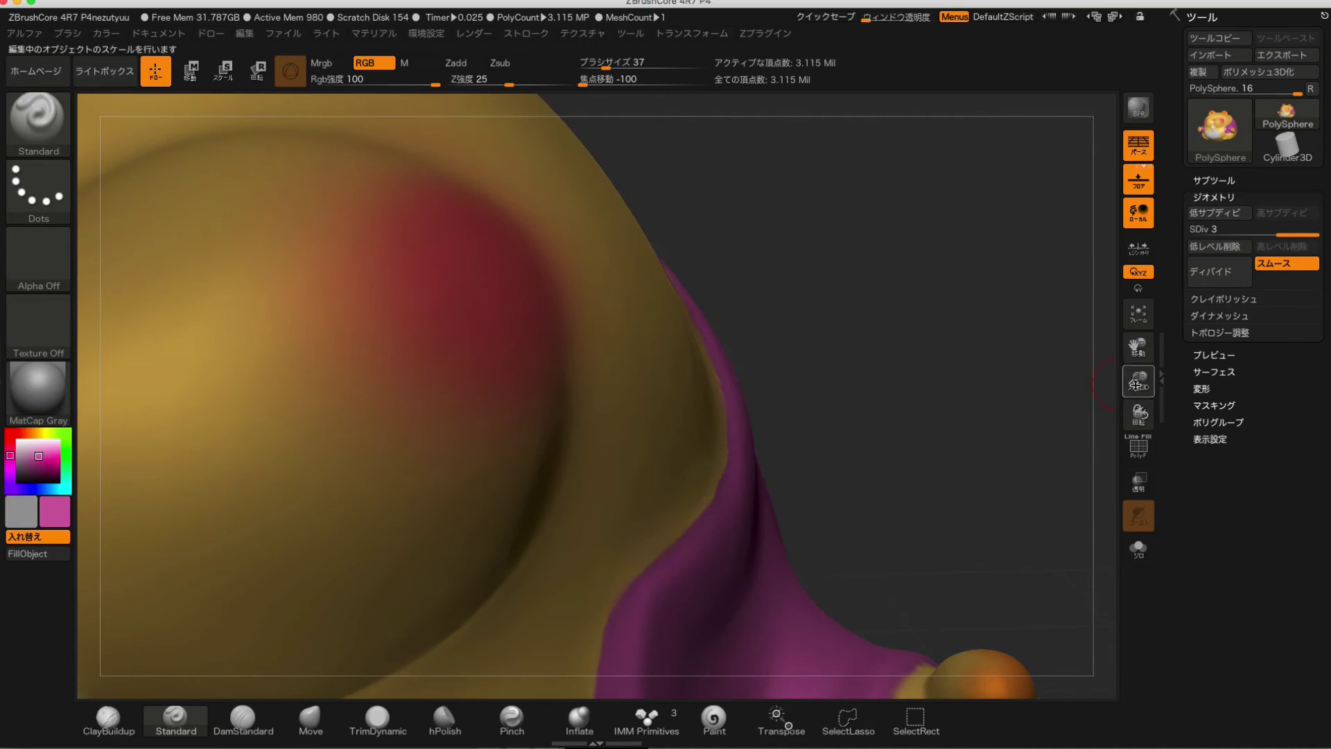
Sample a colour from the face and reduce the brush Draw Size to 31.
left_click_drag(1137, 347, 1265, 509)
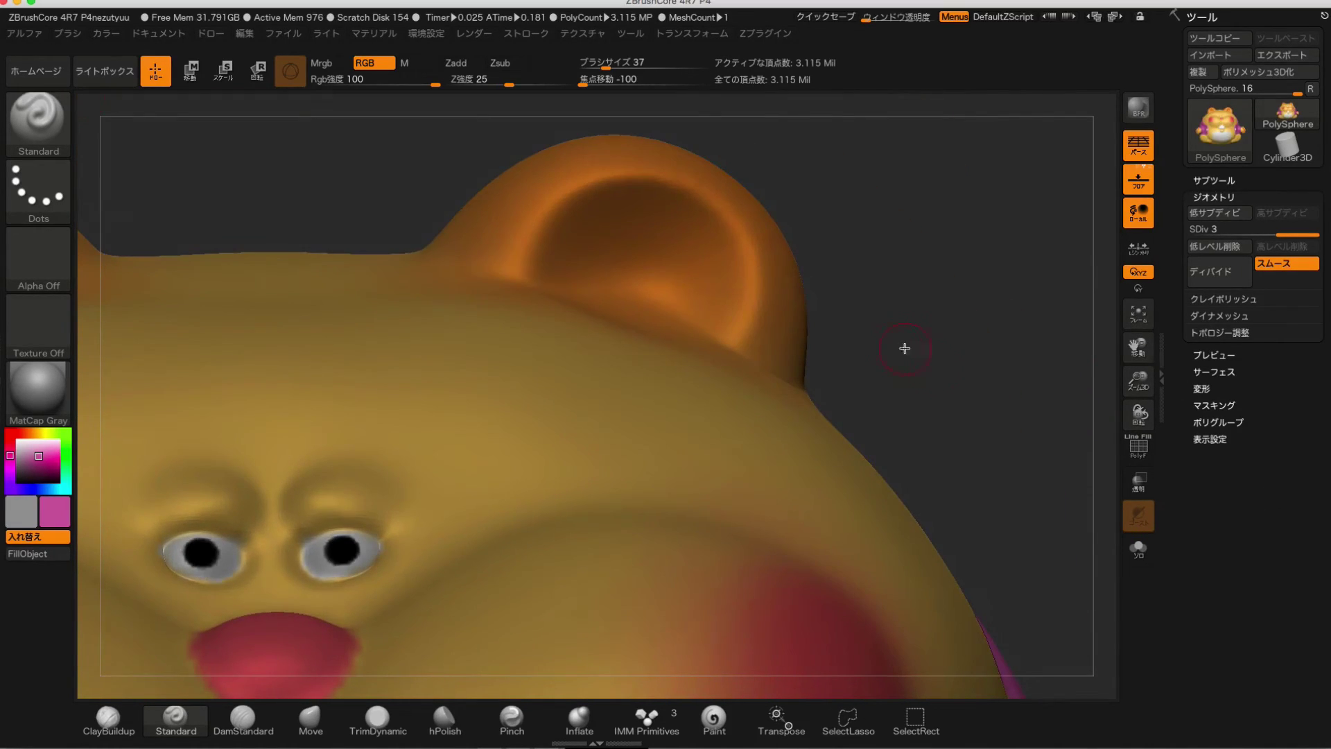
left_click_drag(904, 348, 971, 294)
key("c")
key("c")
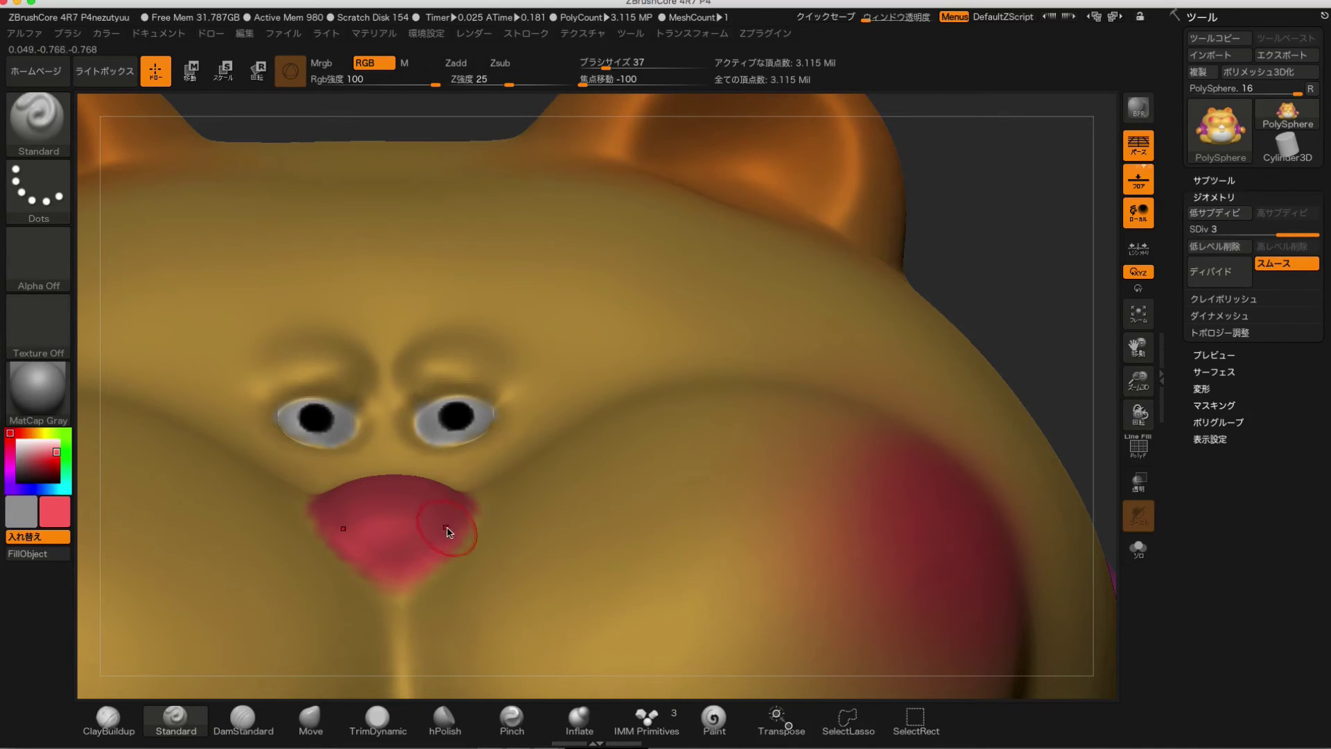
key("space")
left_click_drag(458, 494, 443, 493)
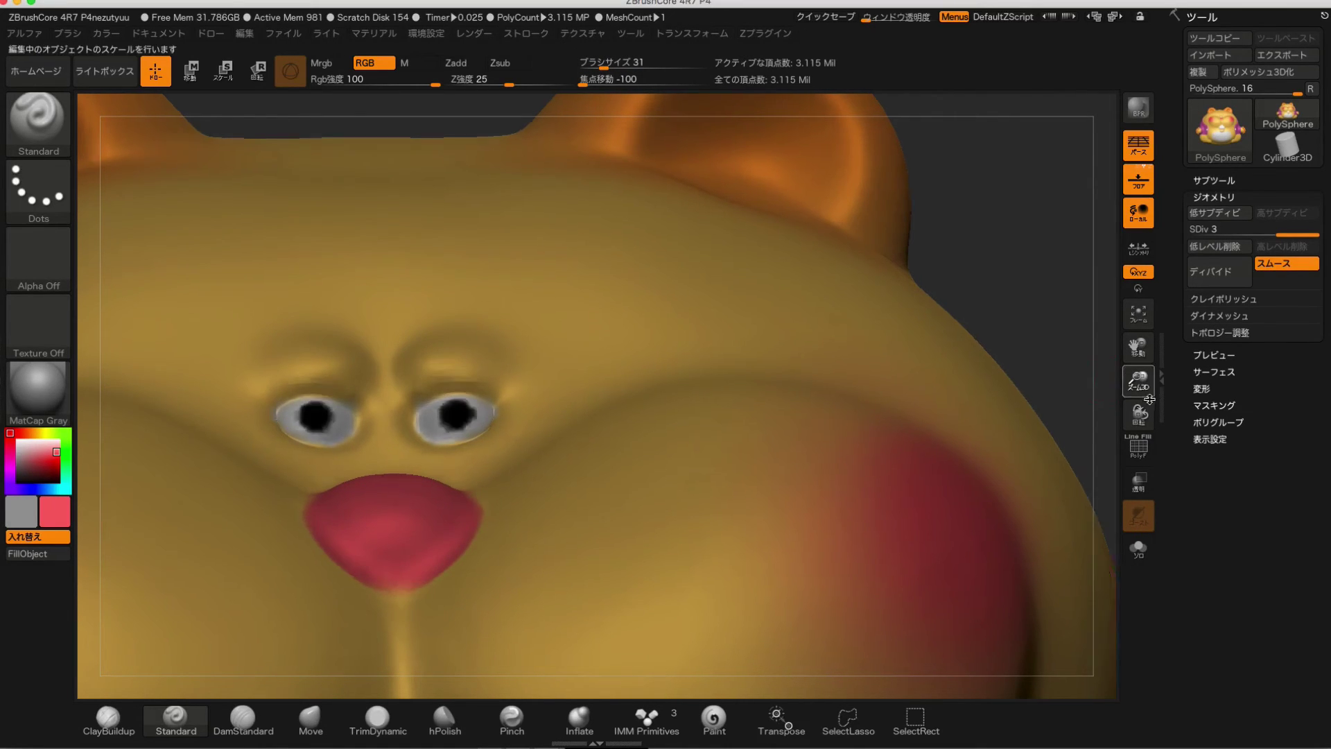
Zoom out to the whole hamster and drop it to its lowest subdivision level.
mouse_move(1138, 381)
left_mouse_down()
mouse_move(1059, 351)
mouse_move(922, 425)
left_mouse_up()
mouse_move(811, 467)
left_mouse_down("alt")
mouse_move(887, 346)
mouse_move(897, 407)
mouse_move(886, 413)
mouse_move(933, 391)
left_mouse_up("alt")
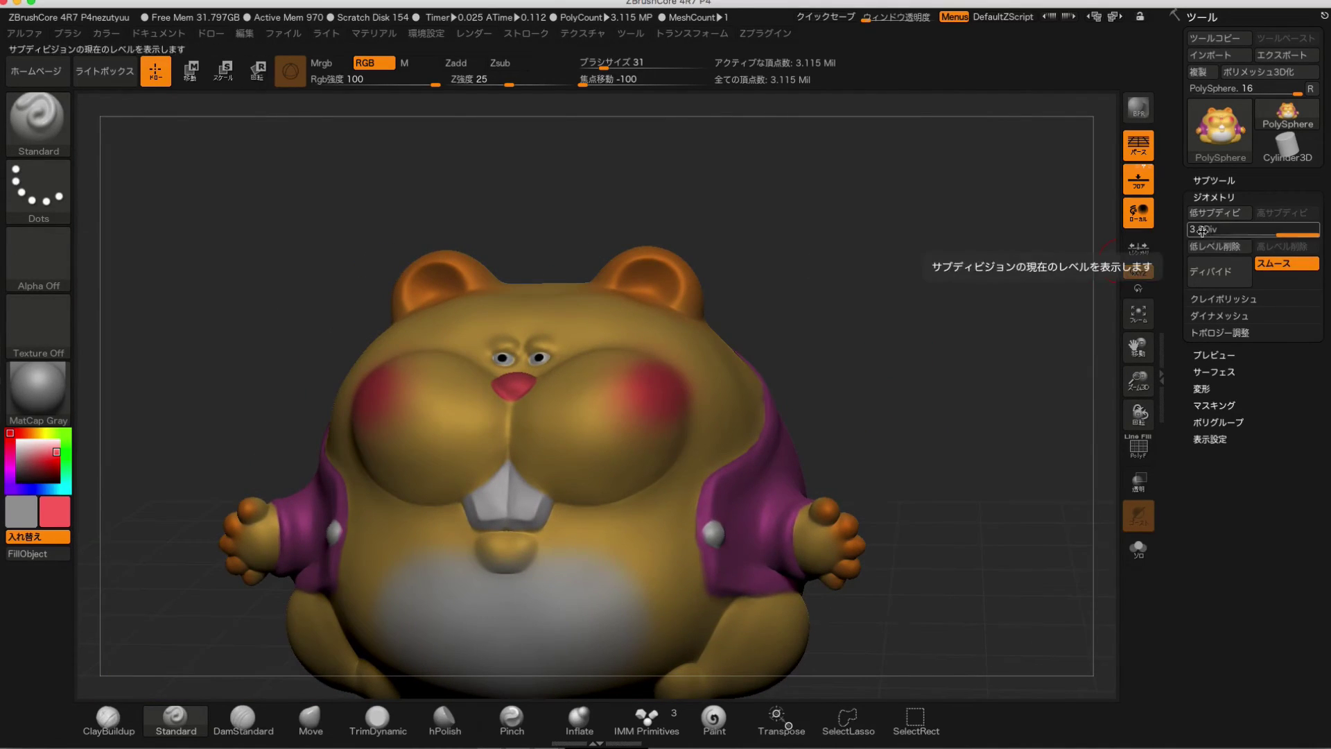
mouse_move(932, 353)
left_mouse_down()
mouse_move(932, 406)
mouse_move(954, 372)
mouse_move(936, 390)
left_mouse_up()
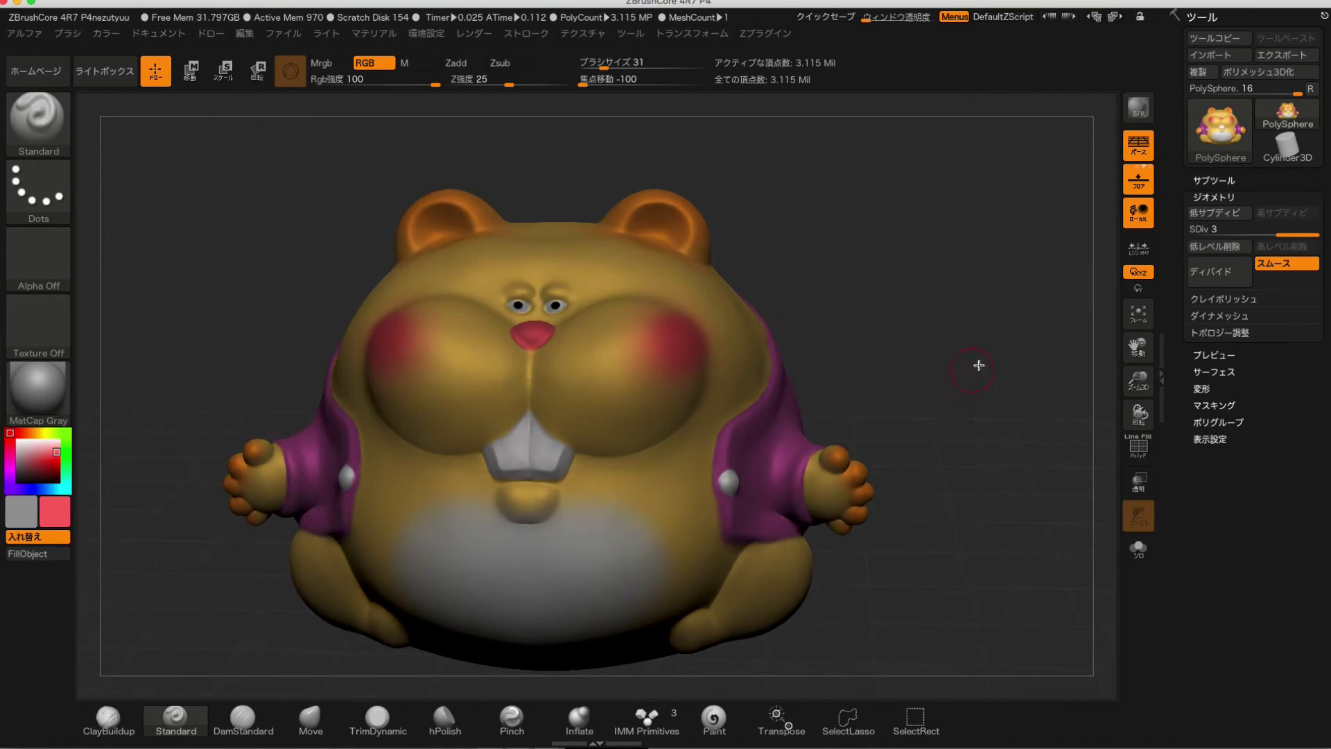
left_click(1219, 212)
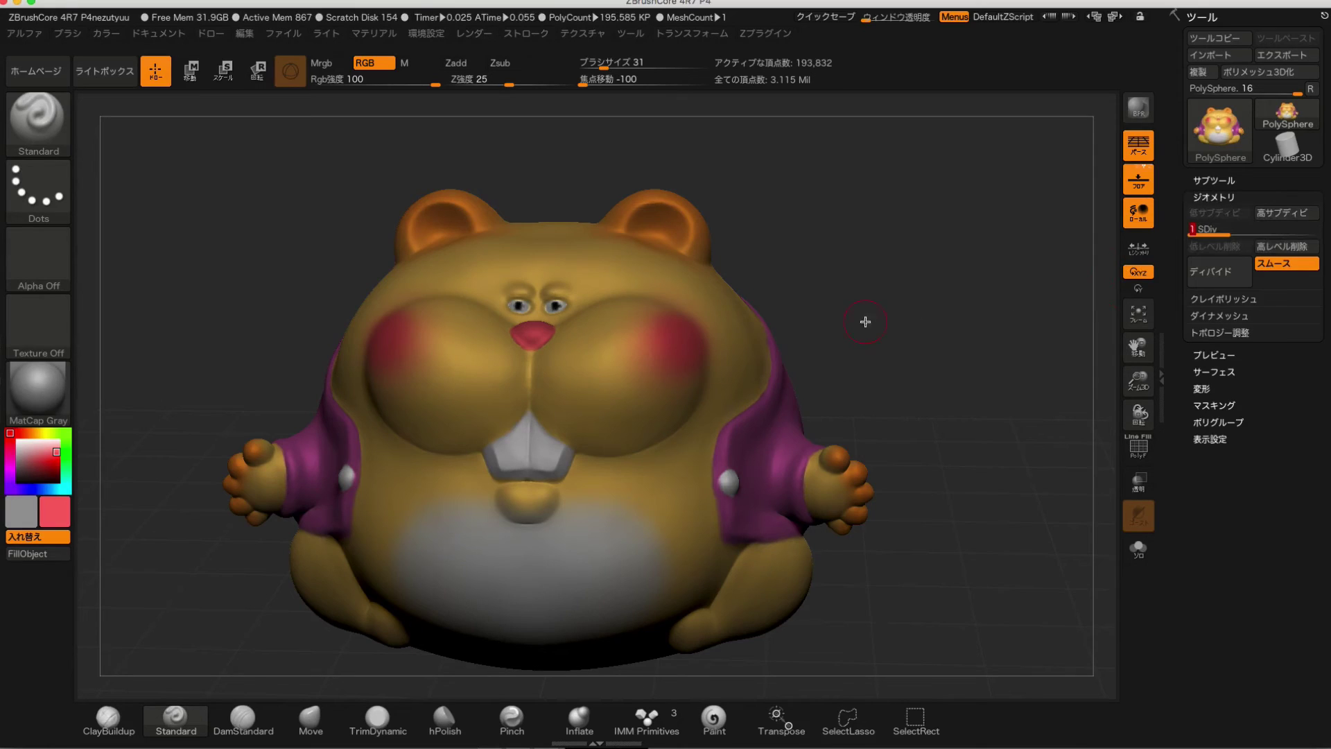
mouse_move(865, 322)
left_mouse_down()
mouse_move(951, 277)
mouse_move(893, 296)
left_mouse_up()
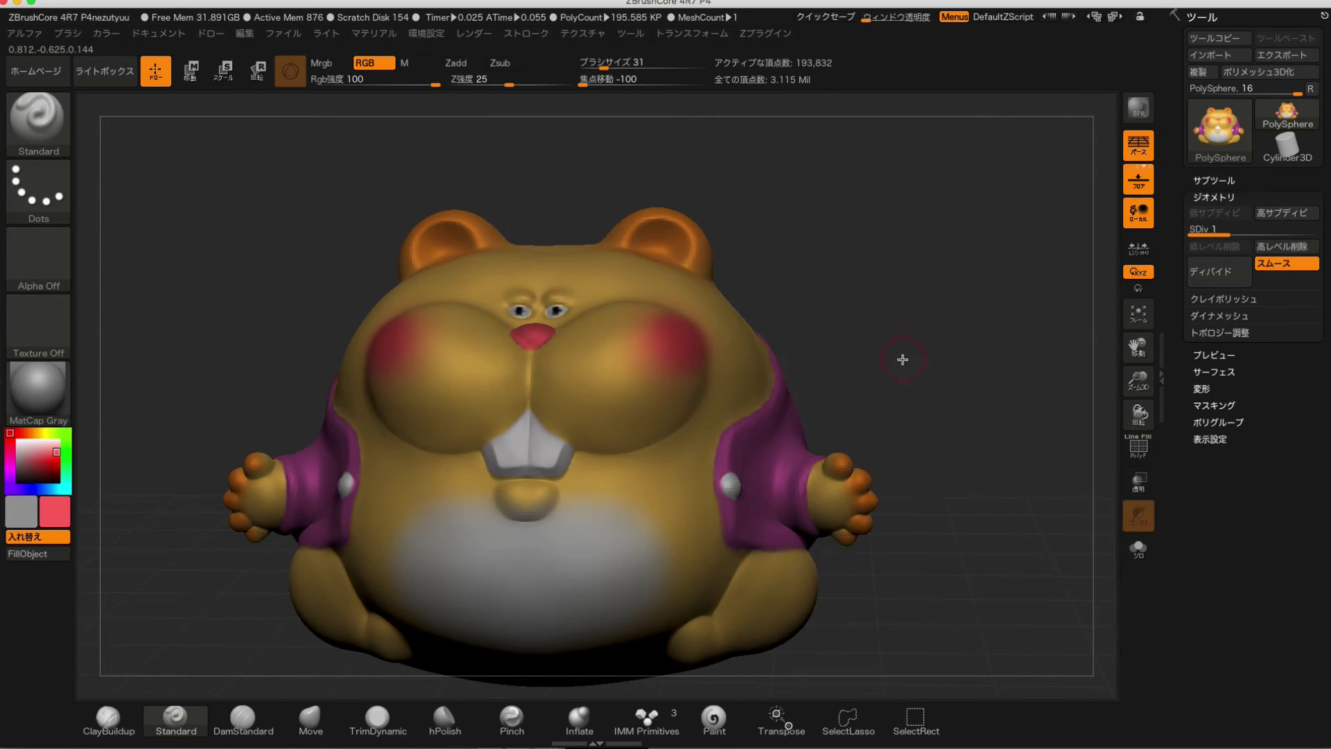
left_click_drag(899, 356, 909, 339)
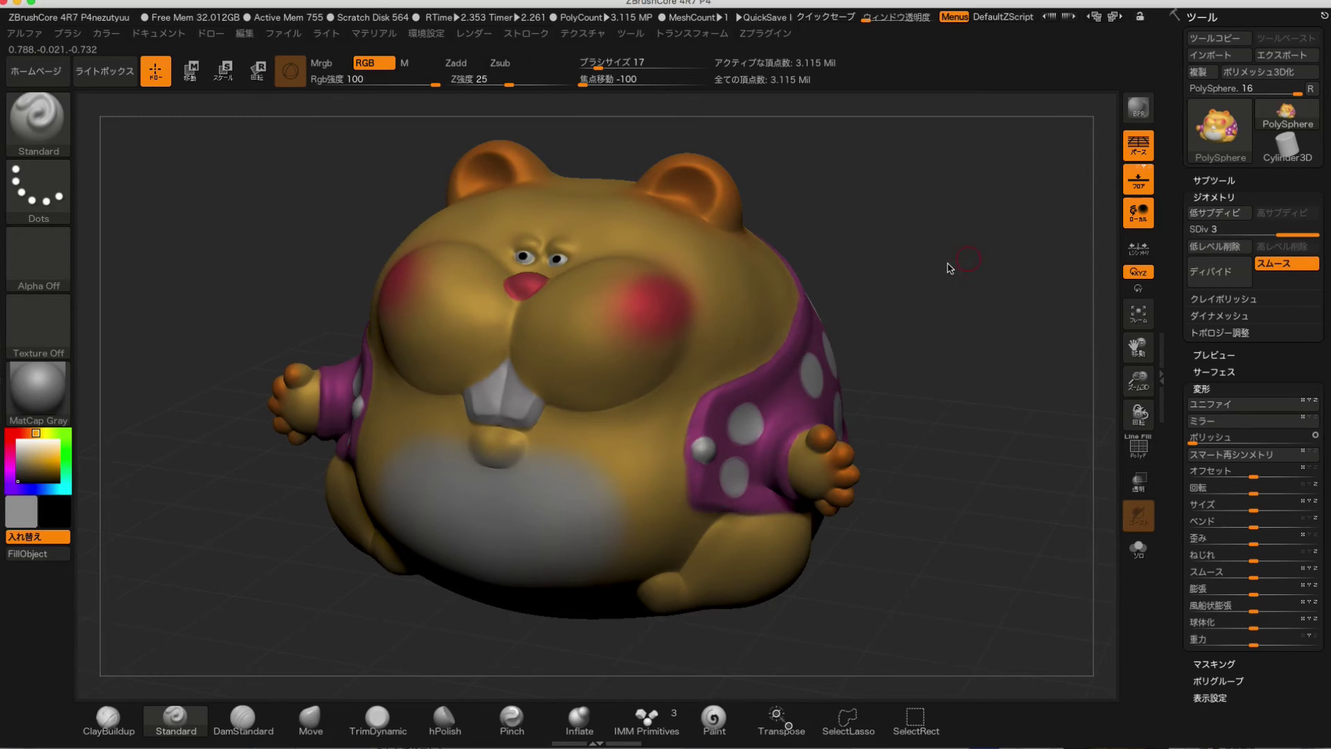
Orbit the hamster through right-side, three-quarter and front views, then tilt it.
mouse_move(920, 275)
left_mouse_down()
mouse_move(891, 246)
mouse_move(924, 274)
mouse_move(880, 284)
mouse_move(947, 273)
mouse_move(894, 291)
mouse_move(883, 248)
mouse_move(873, 256)
mouse_move(927, 258)
mouse_move(904, 257)
mouse_move(908, 247)
mouse_move(930, 291)
mouse_move(883, 267)
mouse_move(622, 244)
left_mouse_up()
left_click_drag(825, 236, 828, 224)
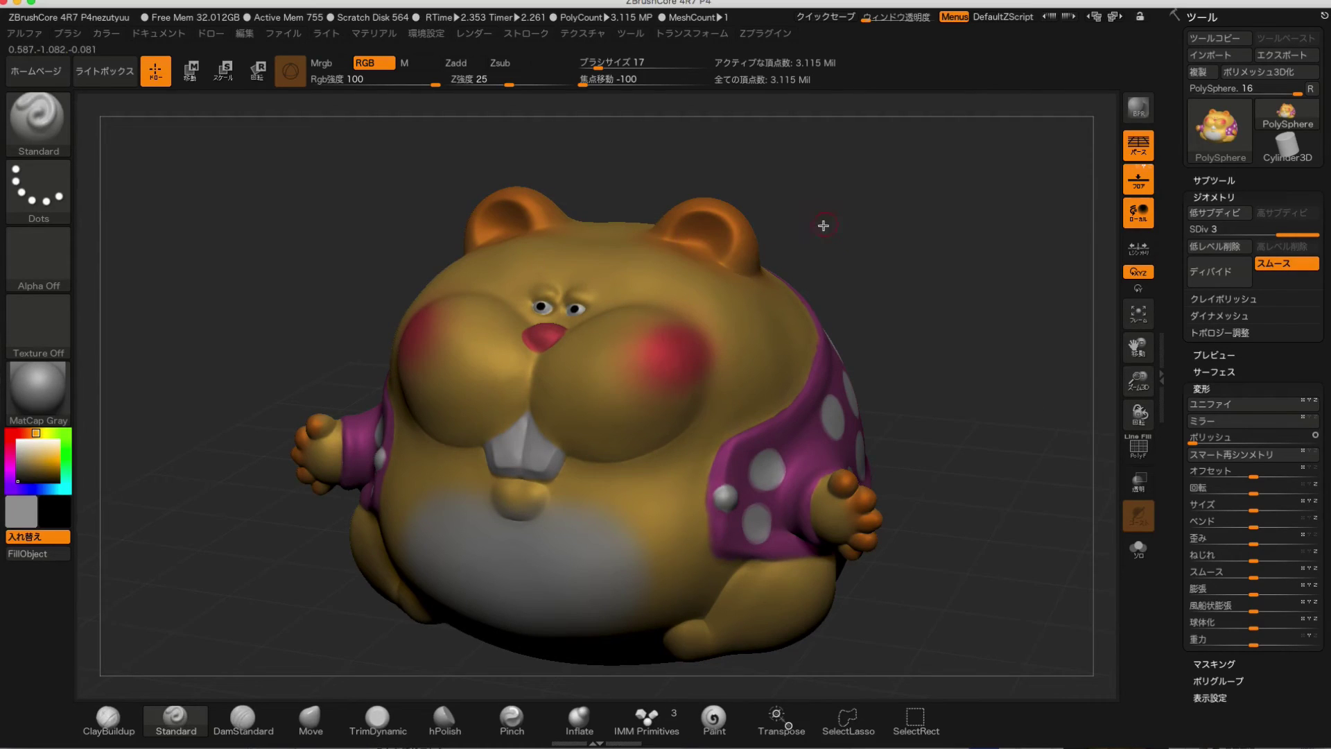
left_click_drag(824, 226, 835, 223)
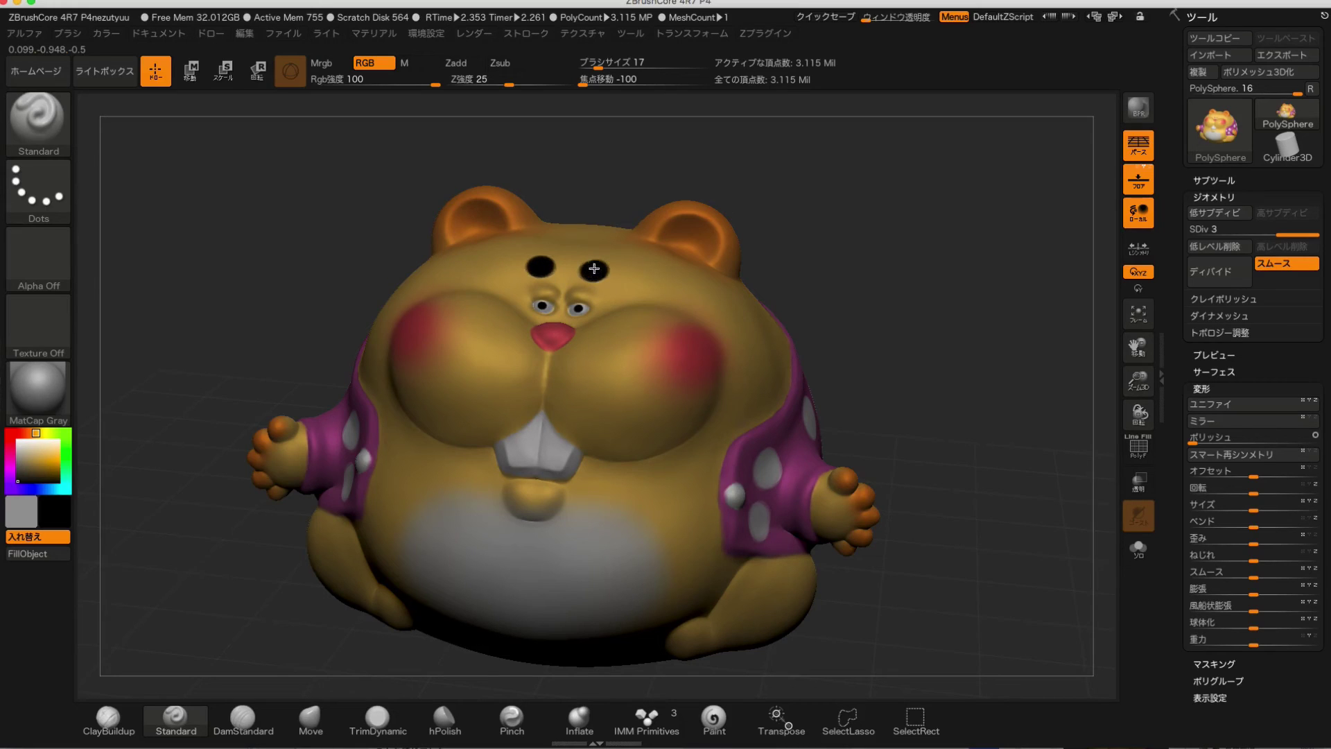
mouse_move(755, 260)
left_mouse_down()
mouse_move(915, 243)
mouse_move(915, 229)
mouse_move(933, 232)
mouse_move(906, 237)
mouse_move(949, 258)
mouse_move(927, 250)
mouse_move(934, 276)
mouse_move(948, 271)
mouse_move(880, 212)
left_mouse_up()
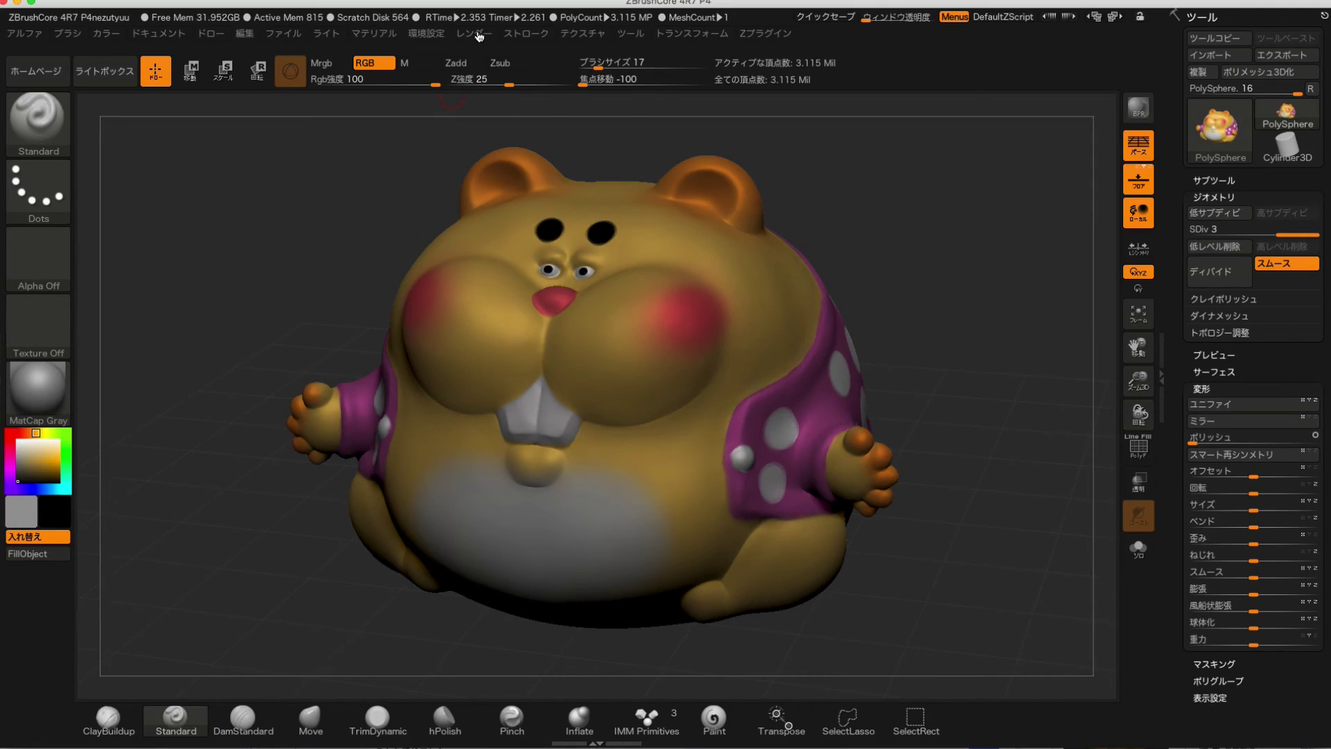
left_click(478, 36)
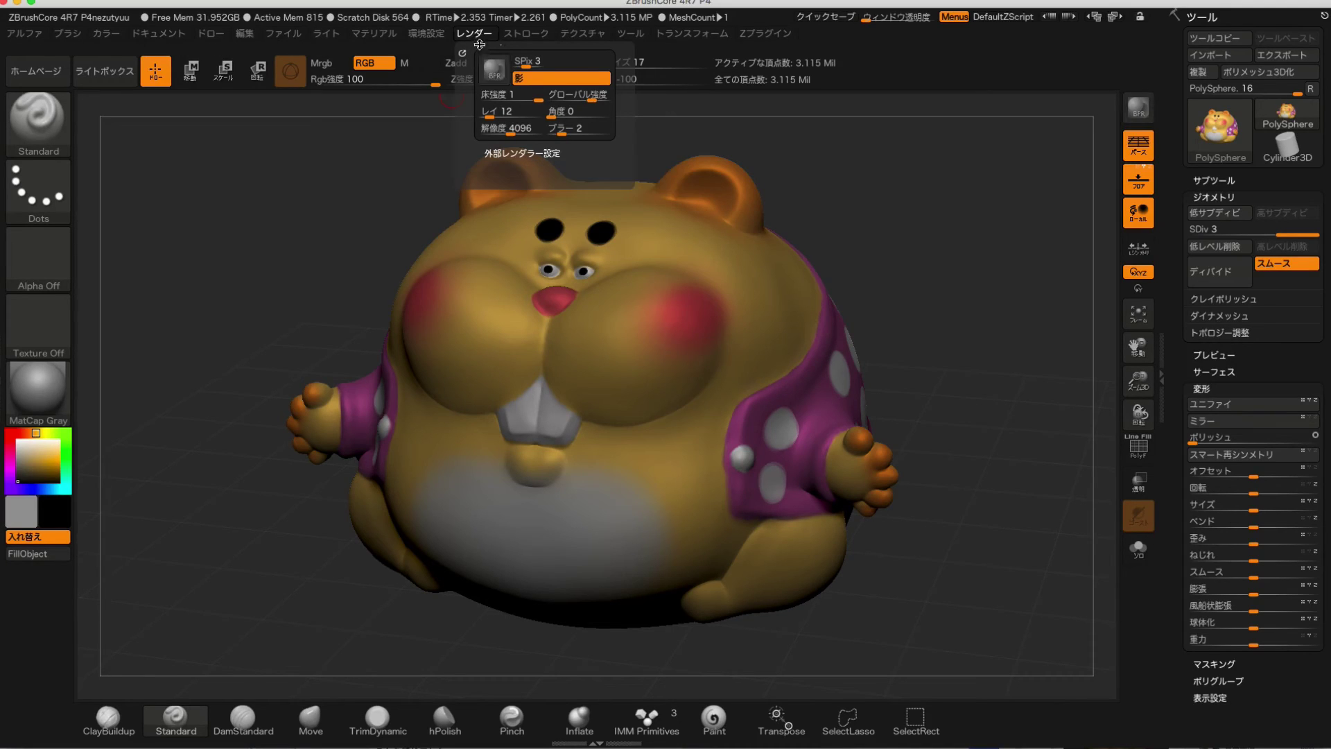
left_click(494, 72)
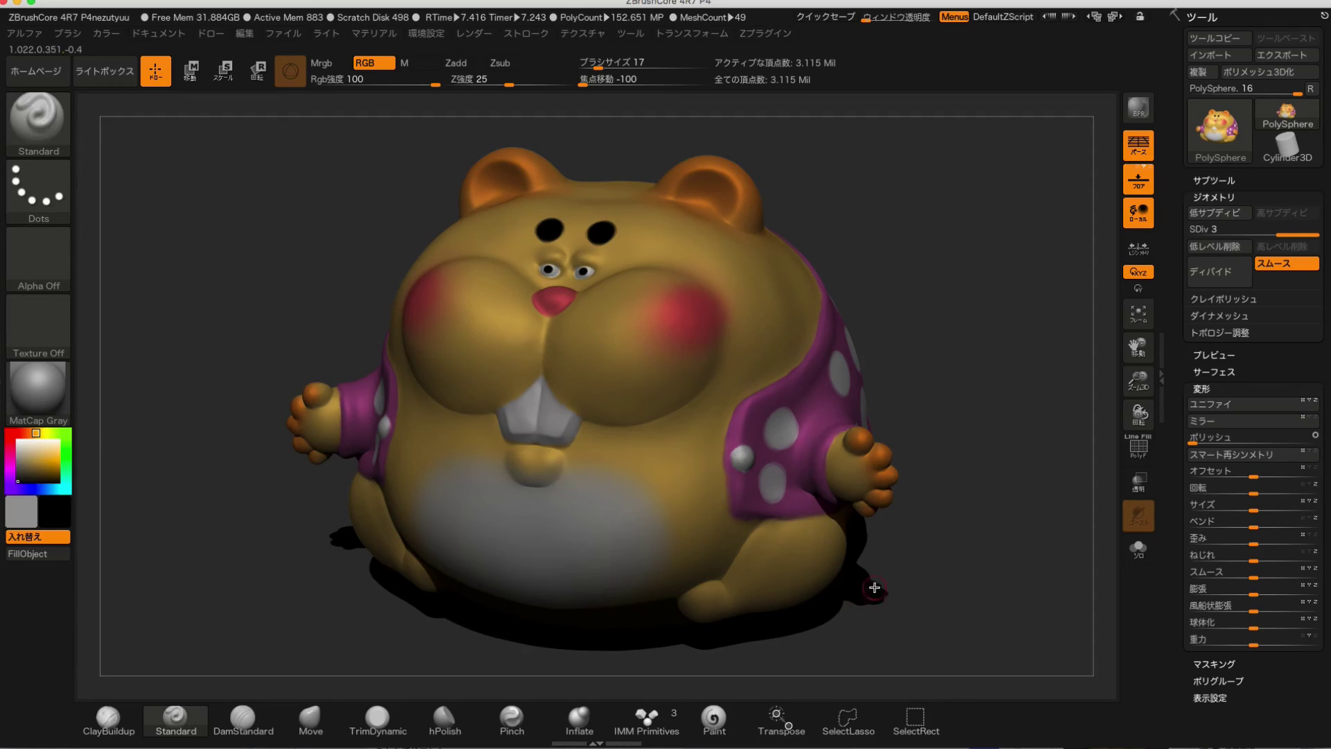
left_click(715, 509)
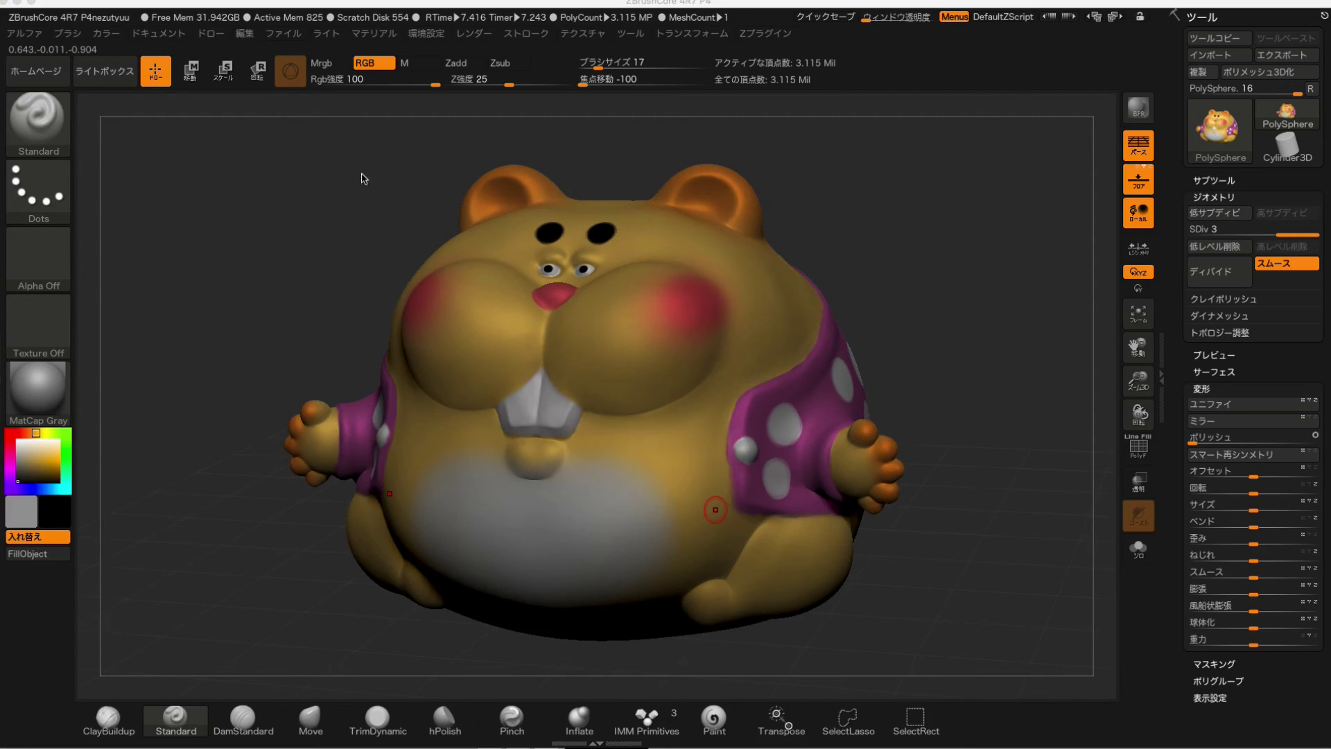
Make white the main colour and apply it as the document background.
left_click(167, 36)
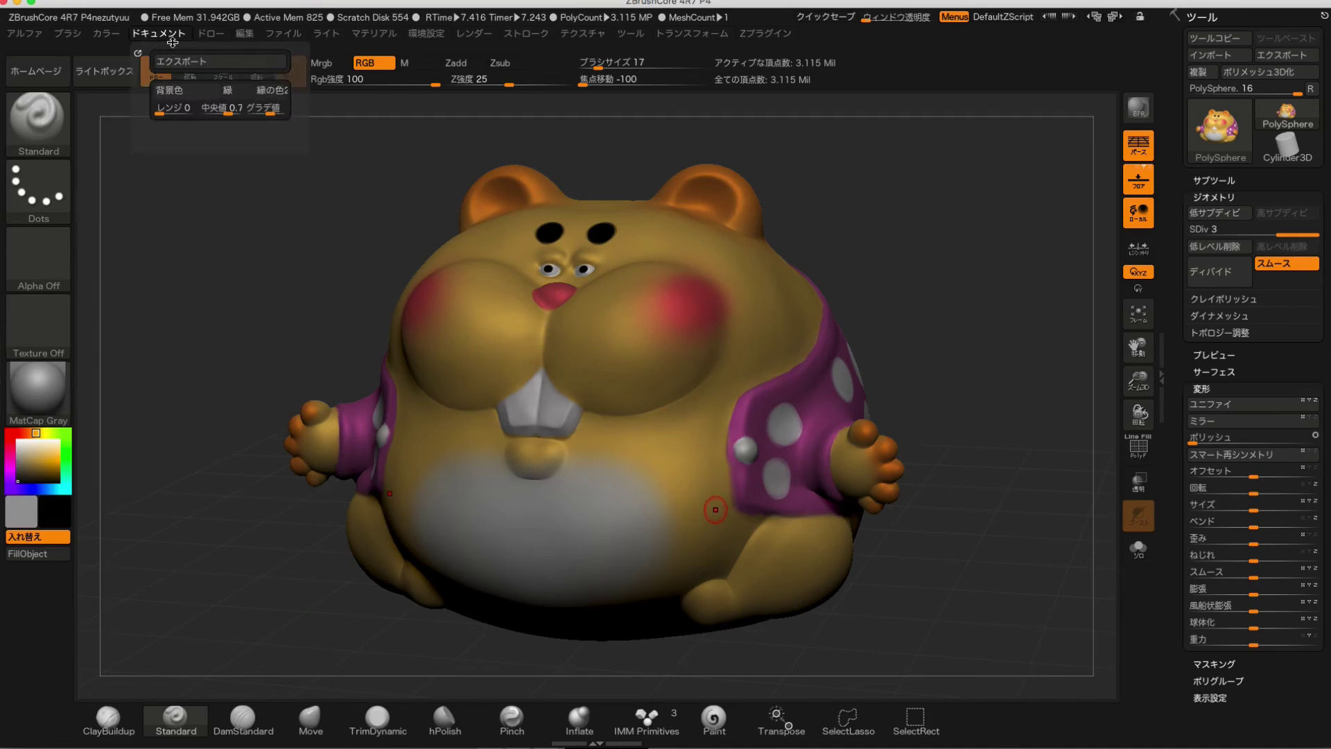
left_click(188, 97)
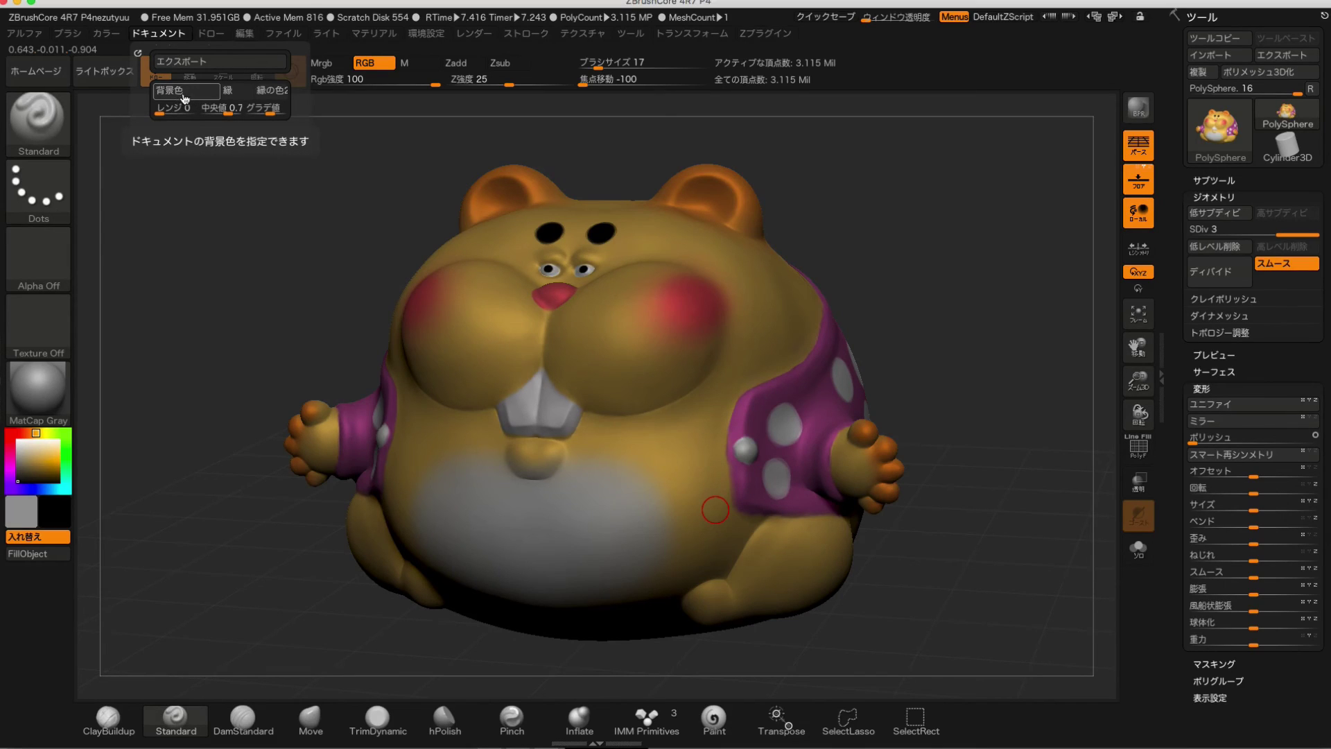
left_click(31, 452)
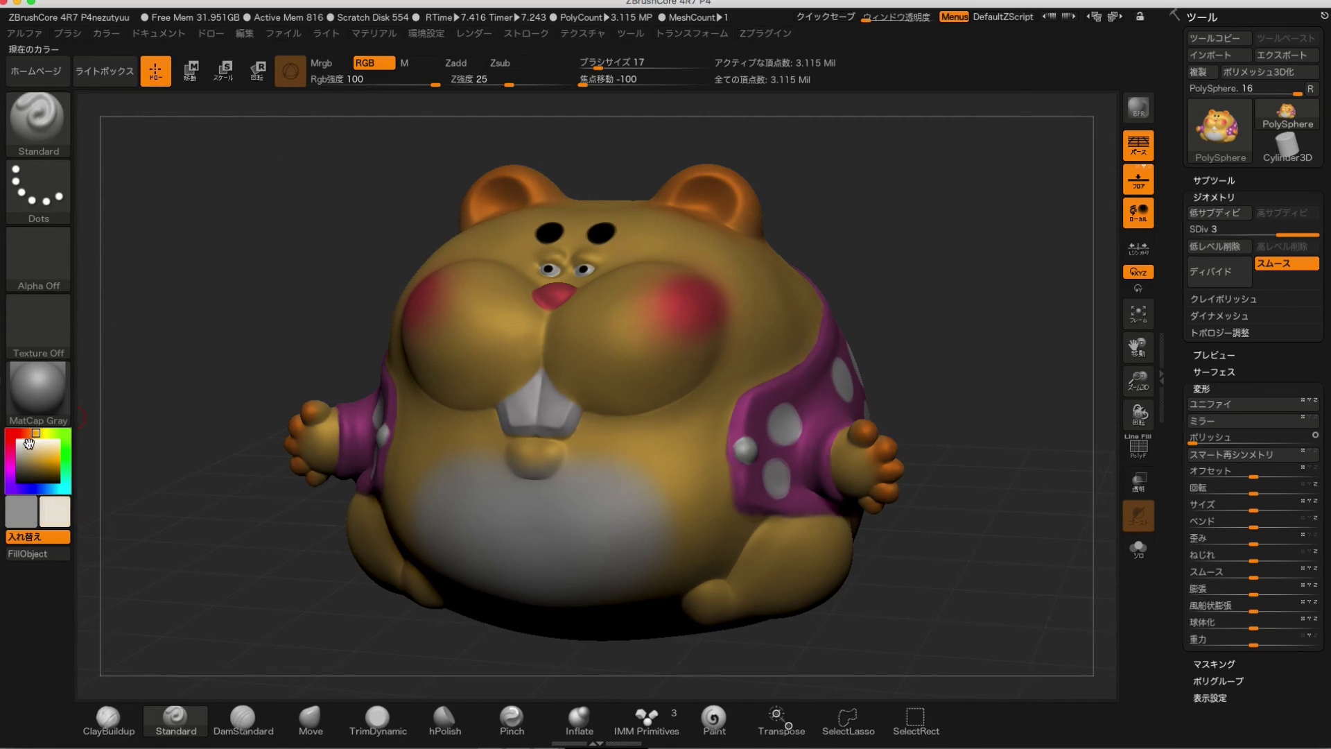
left_click_drag(33, 445, 16, 435)
left_click(177, 36)
left_click(186, 92)
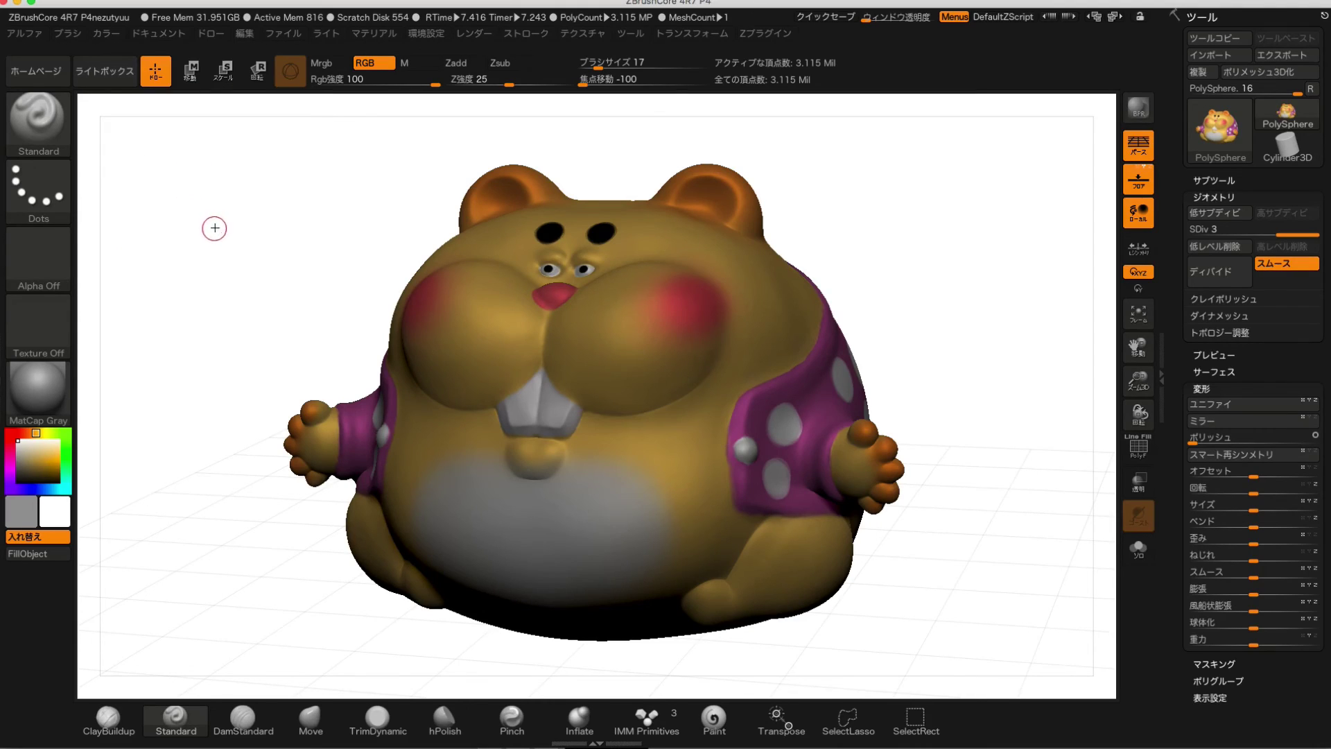
Pick a red main colour, apply it as the document background, and turn the hamster slightly.
left_click(10, 433)
left_click_drag(59, 454, 58, 471)
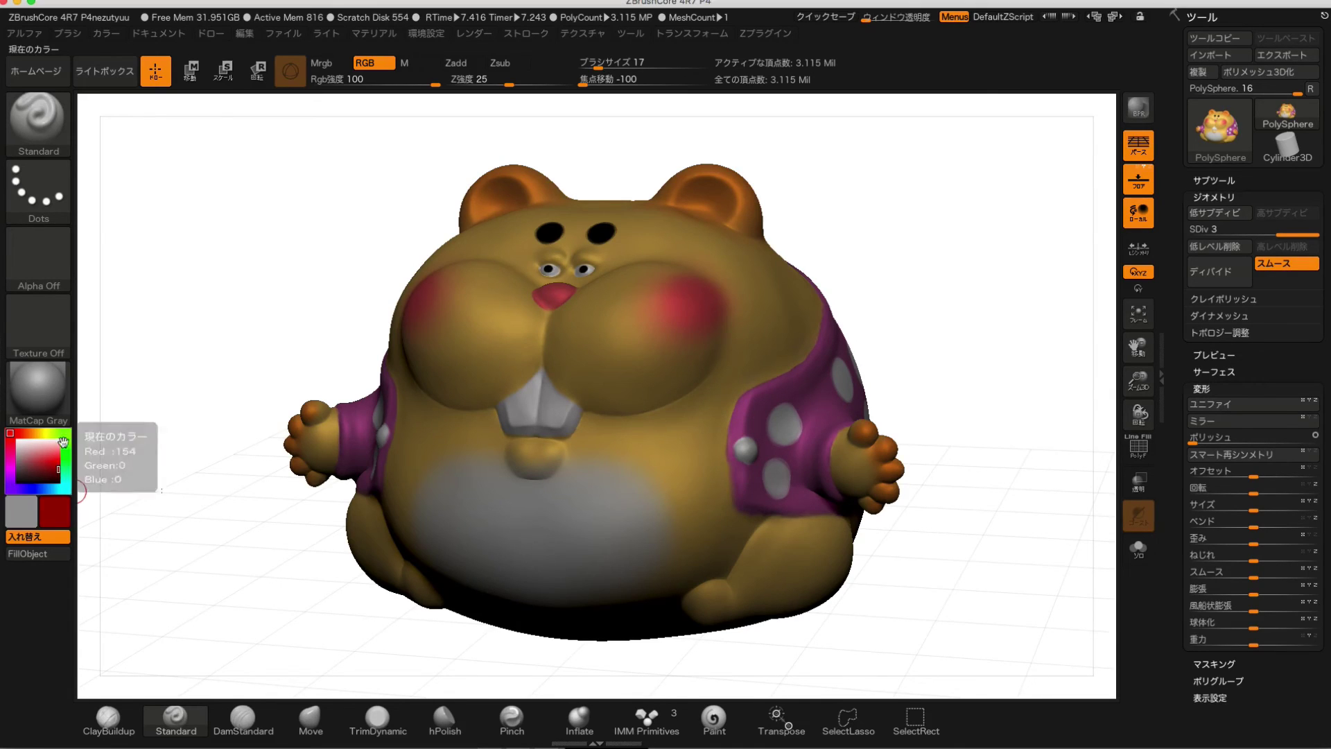
left_click(165, 36)
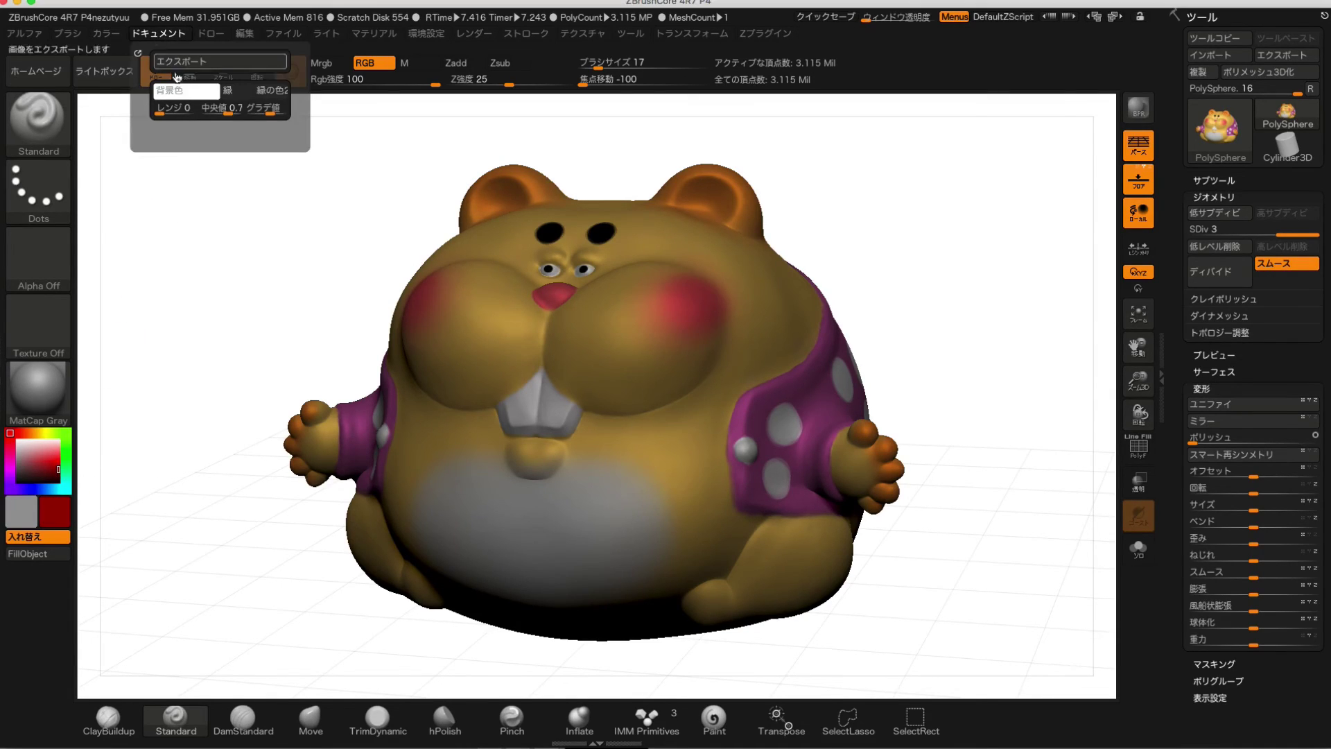
left_click(181, 93)
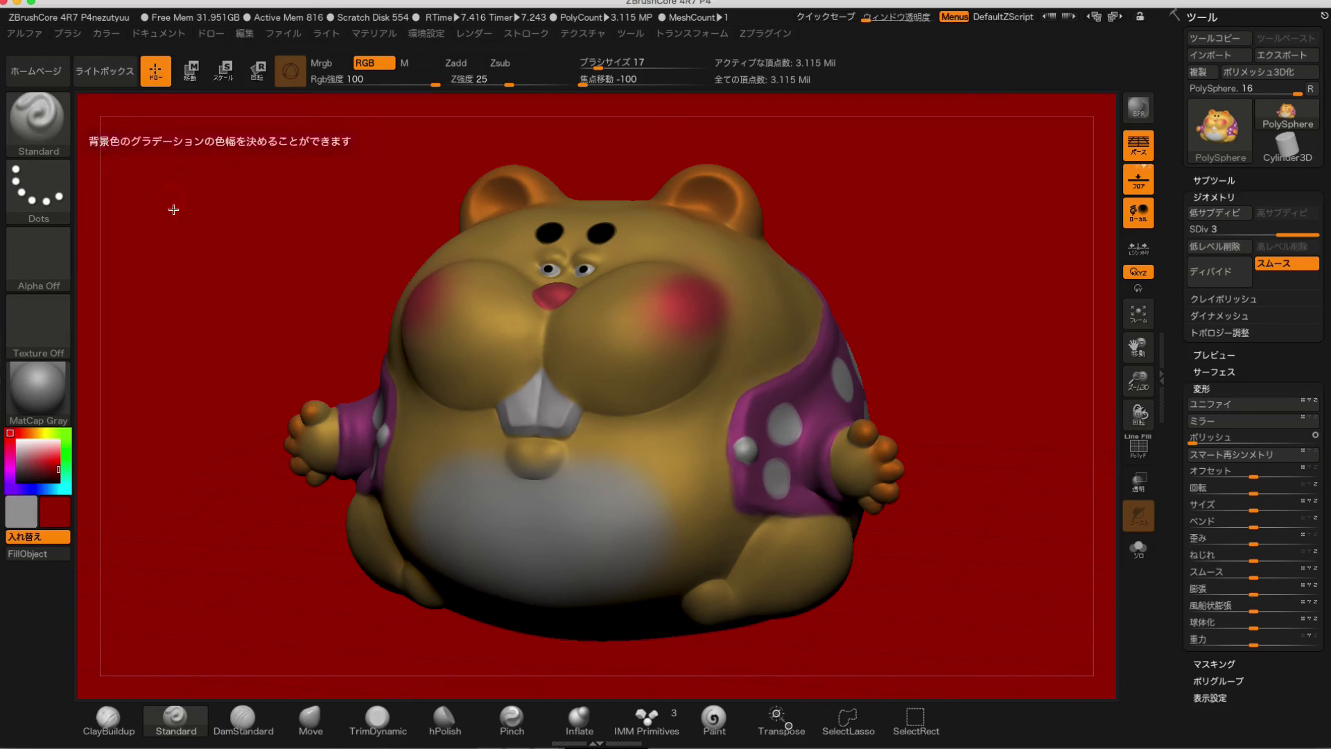
mouse_move(208, 316)
left_mouse_down()
mouse_move(224, 333)
mouse_move(223, 321)
left_mouse_up()
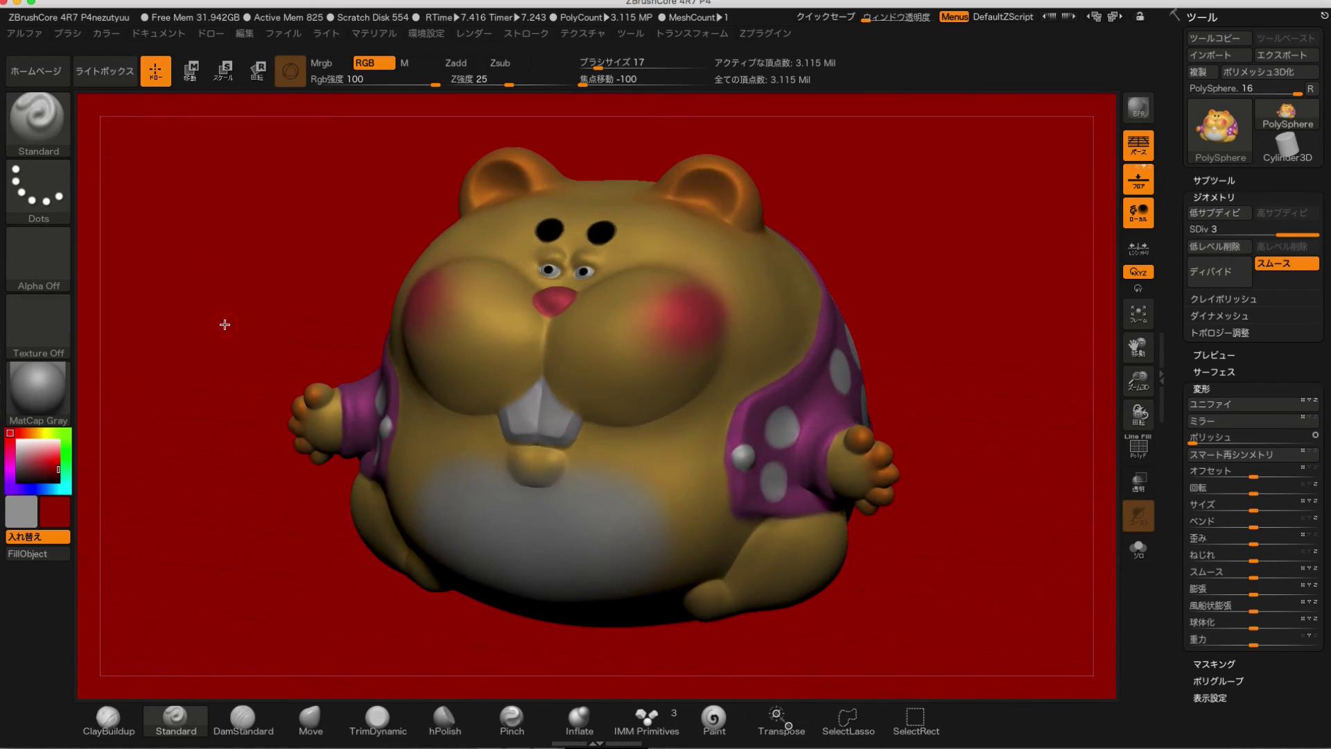
mouse_move(940, 250)
left_mouse_down()
mouse_move(948, 235)
mouse_move(936, 248)
left_mouse_up()
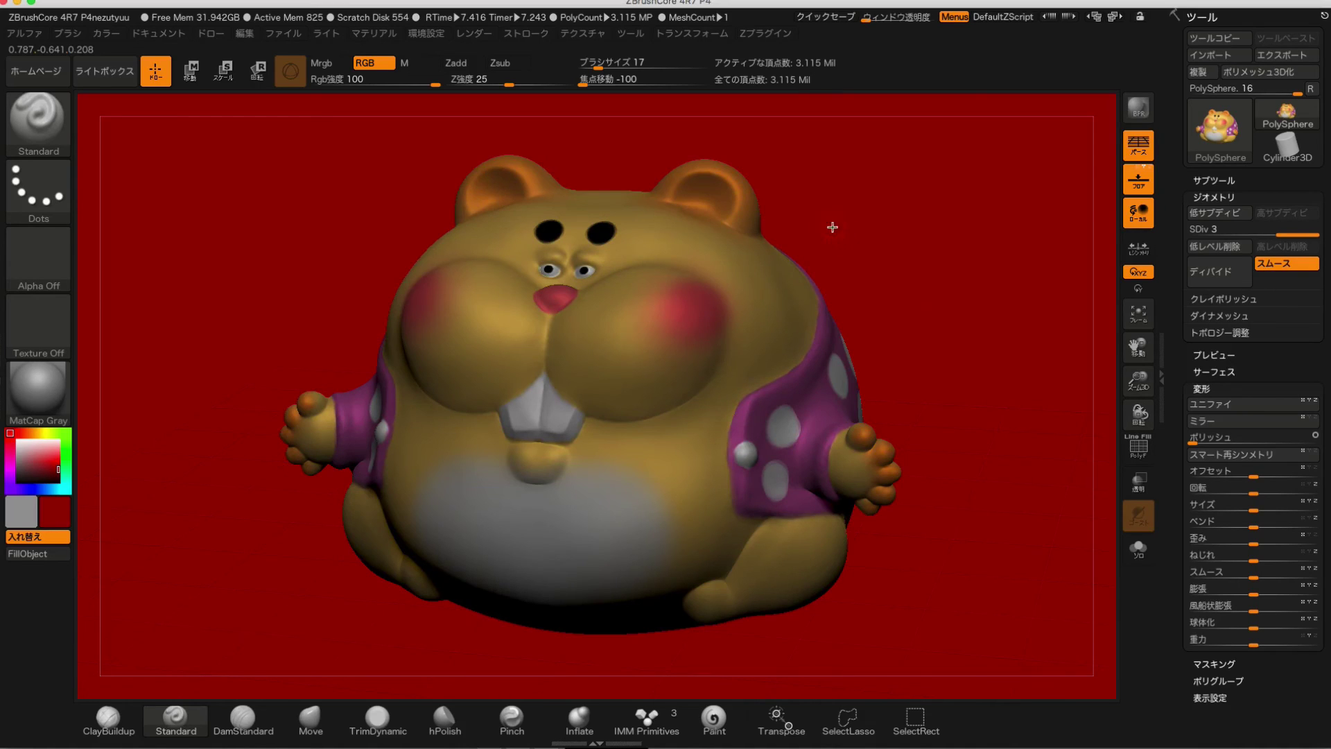
mouse_move(826, 184)
left_mouse_down()
mouse_move(861, 196)
mouse_move(475, 106)
left_mouse_up()
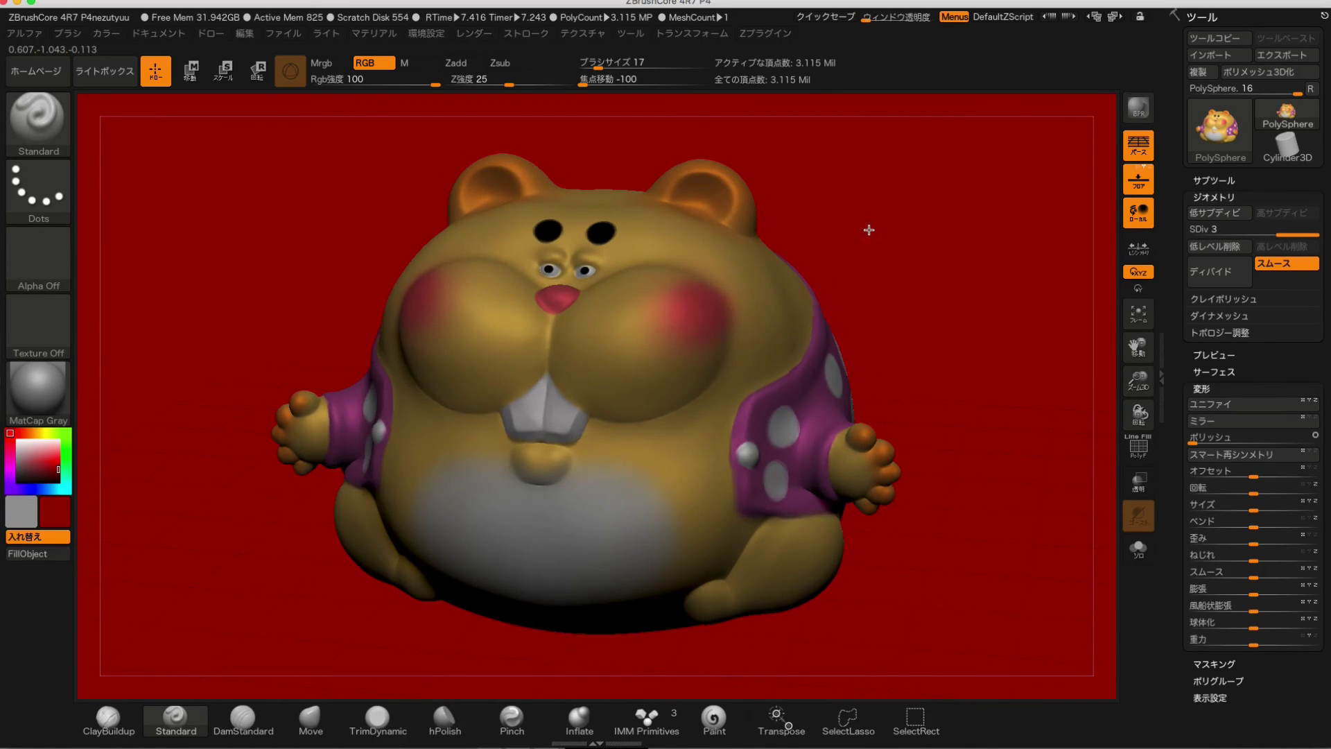
left_click_drag(870, 229, 779, 184)
left_click_drag(354, 148, 351, 101)
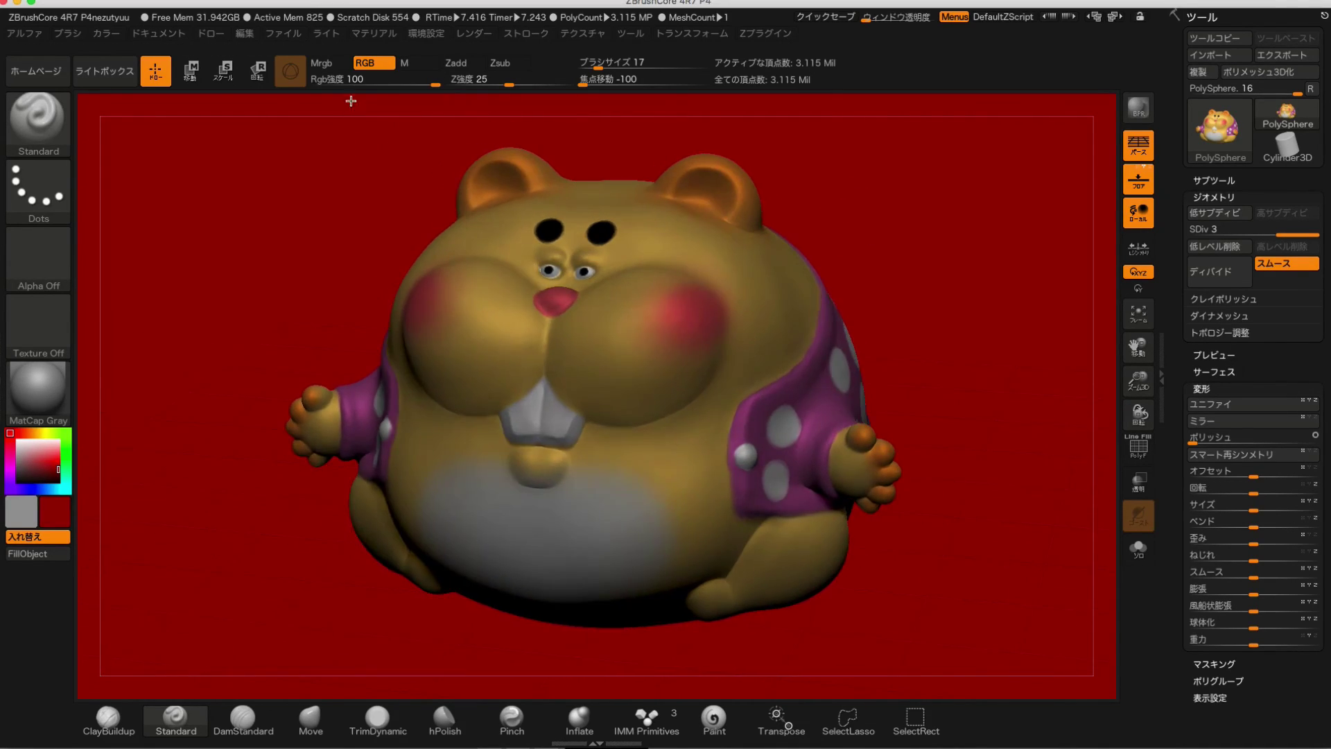
Run a shadowed BPR render, turn the hamster, and bring up the Material palette.
left_click(478, 38)
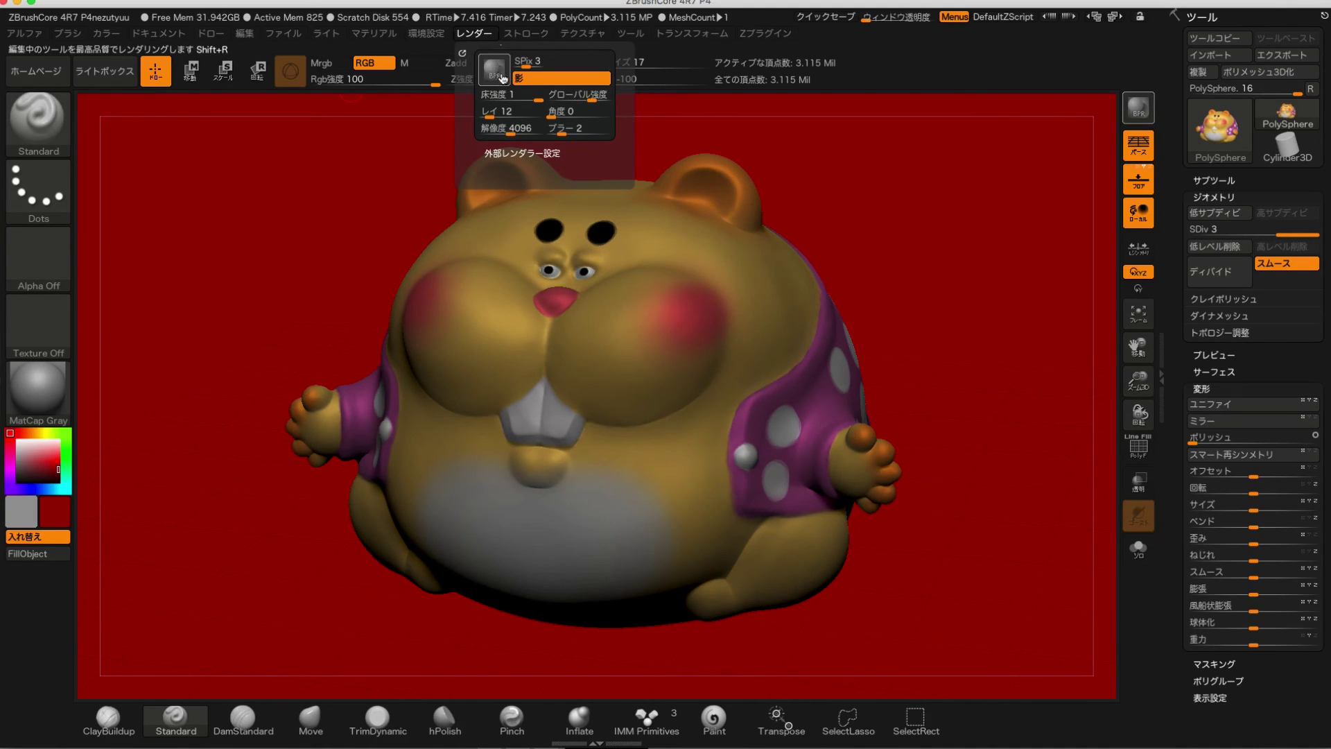
left_click(501, 78)
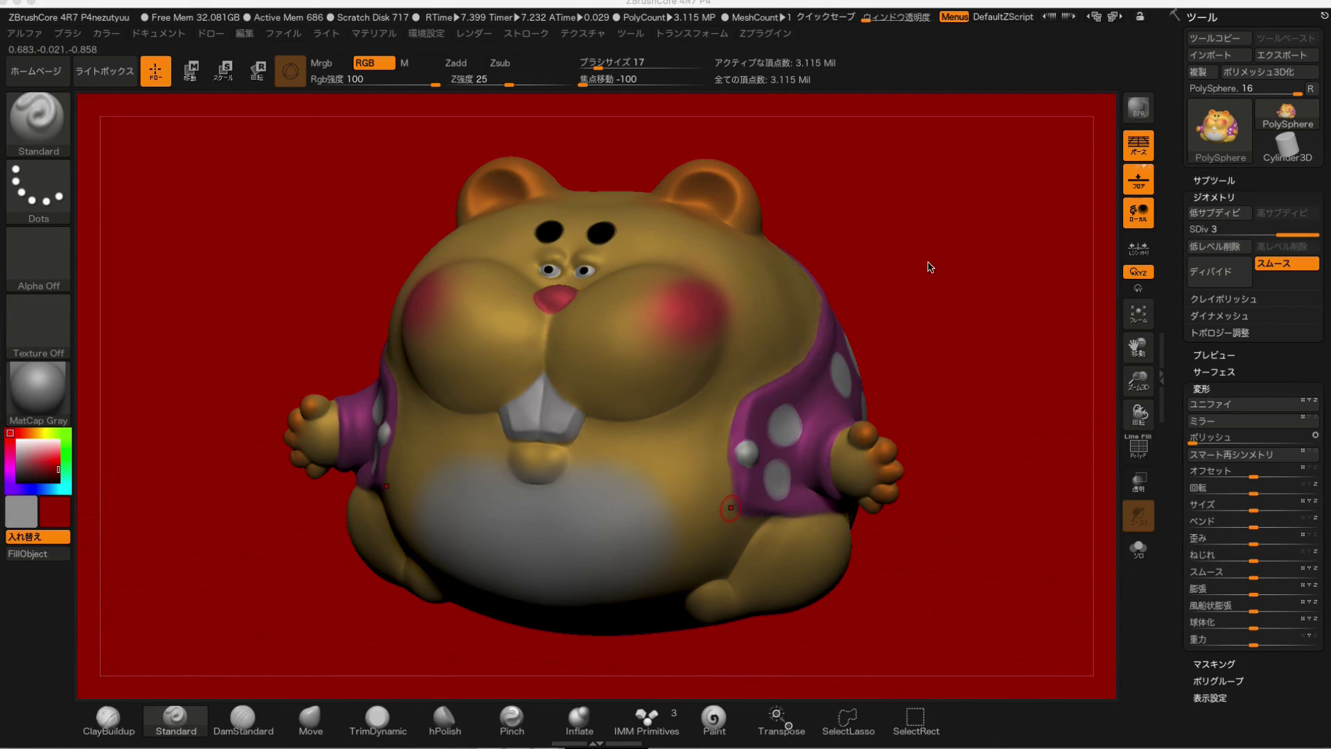
left_click_drag(923, 272, 901, 267)
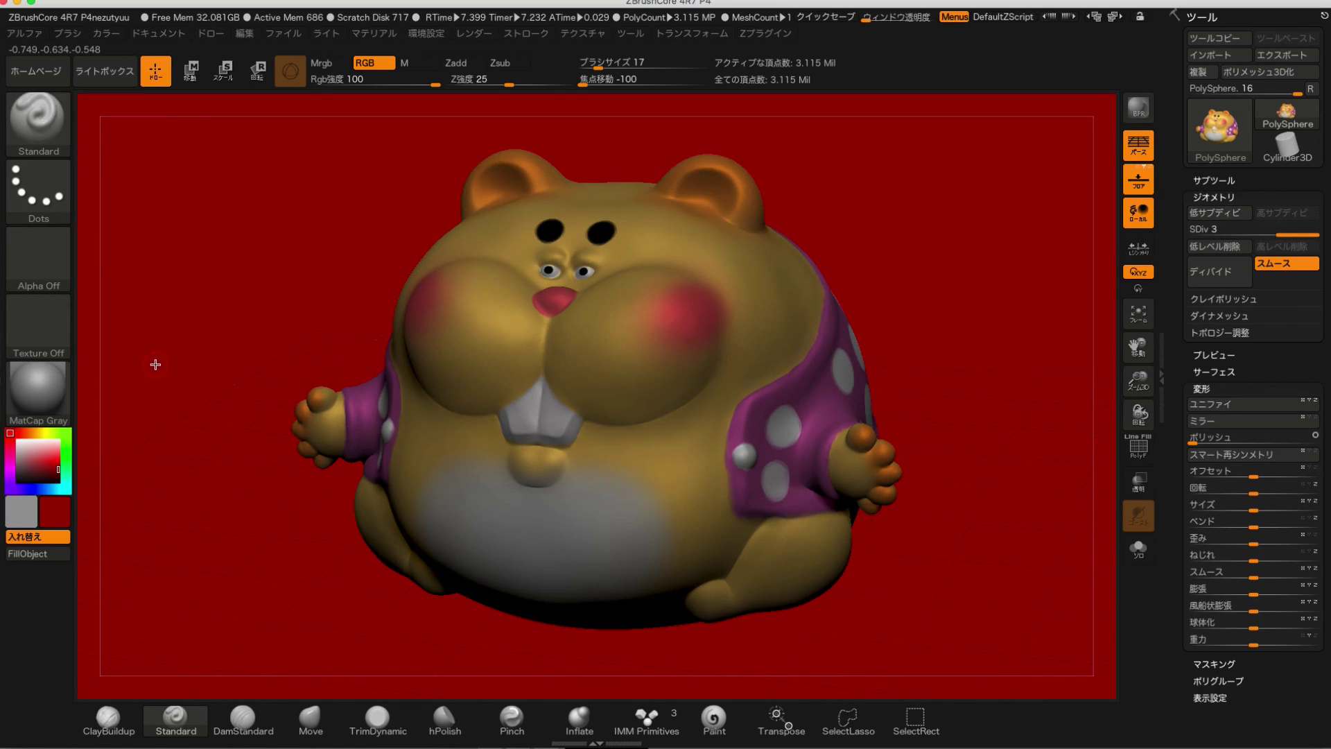
mouse_move(39, 393)
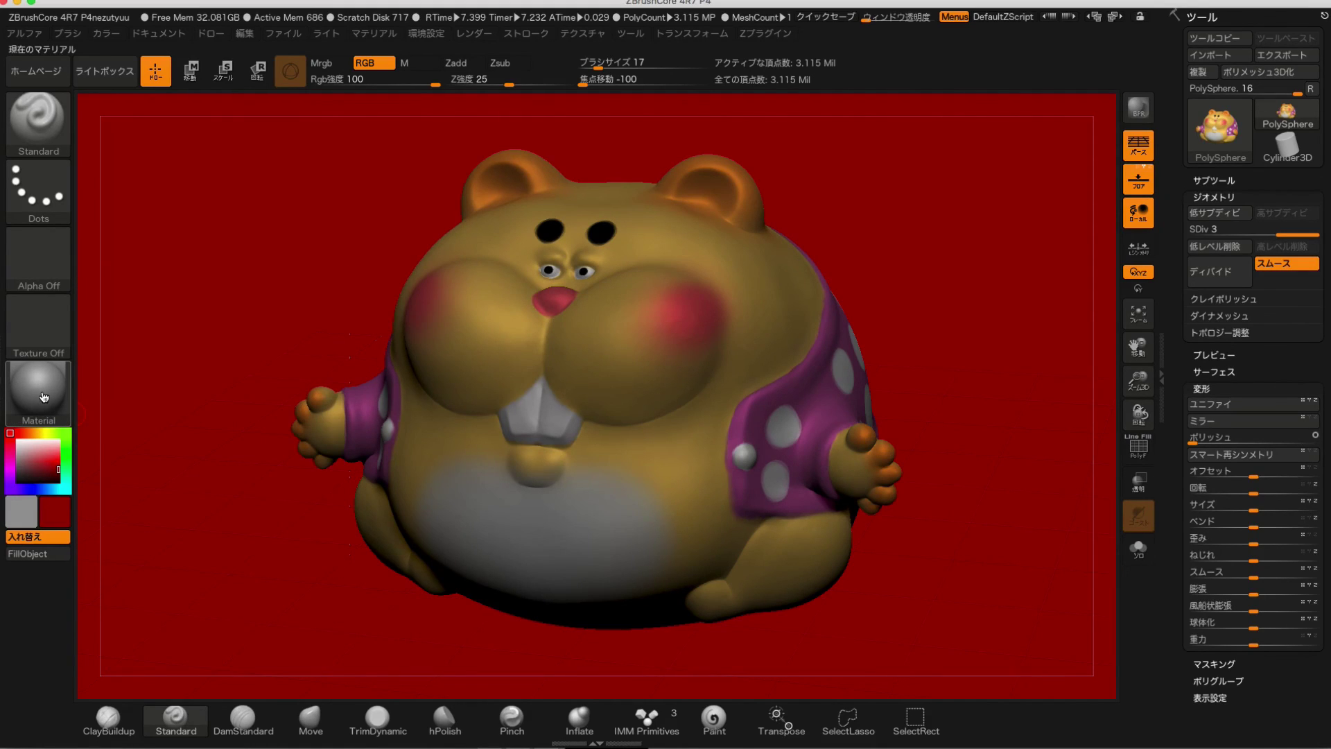
left_click(43, 397)
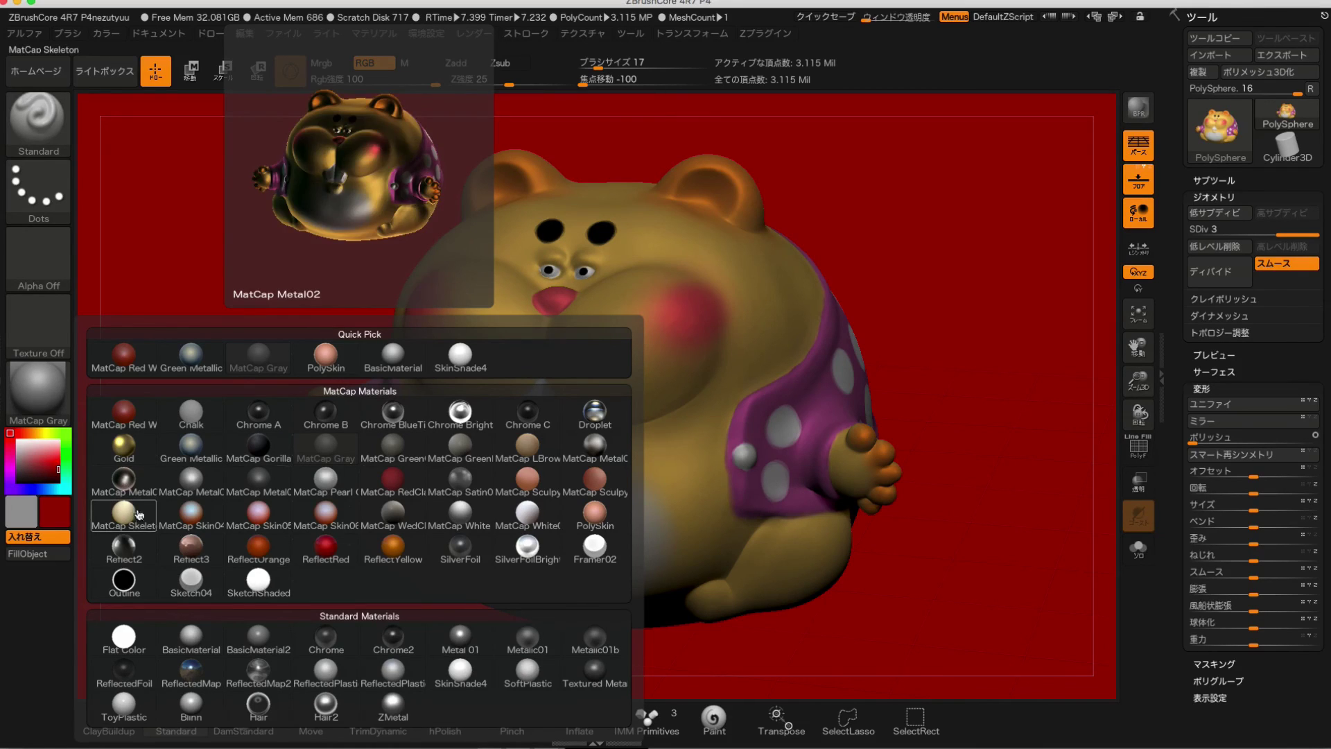
Try Reflect2, MatCap Gray and Chrome Bright materials on the hamster.
left_click(135, 549)
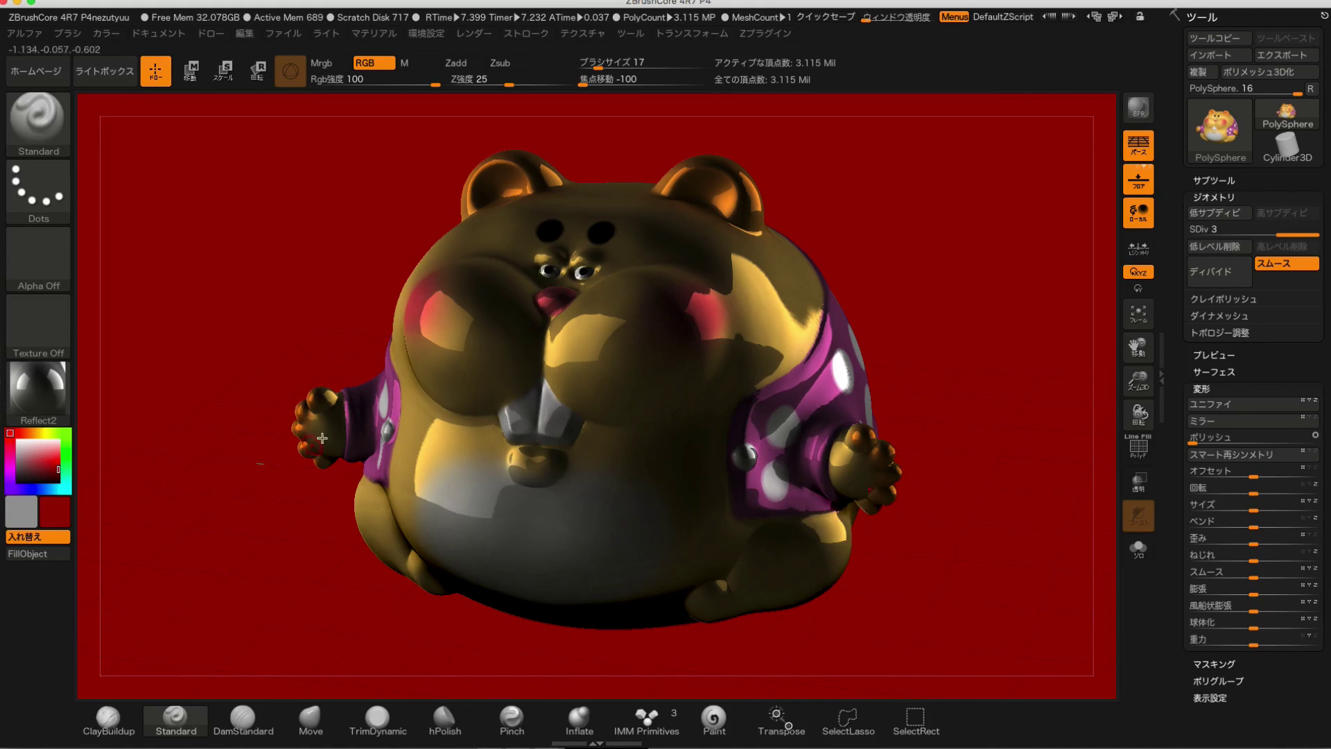
left_click(49, 398)
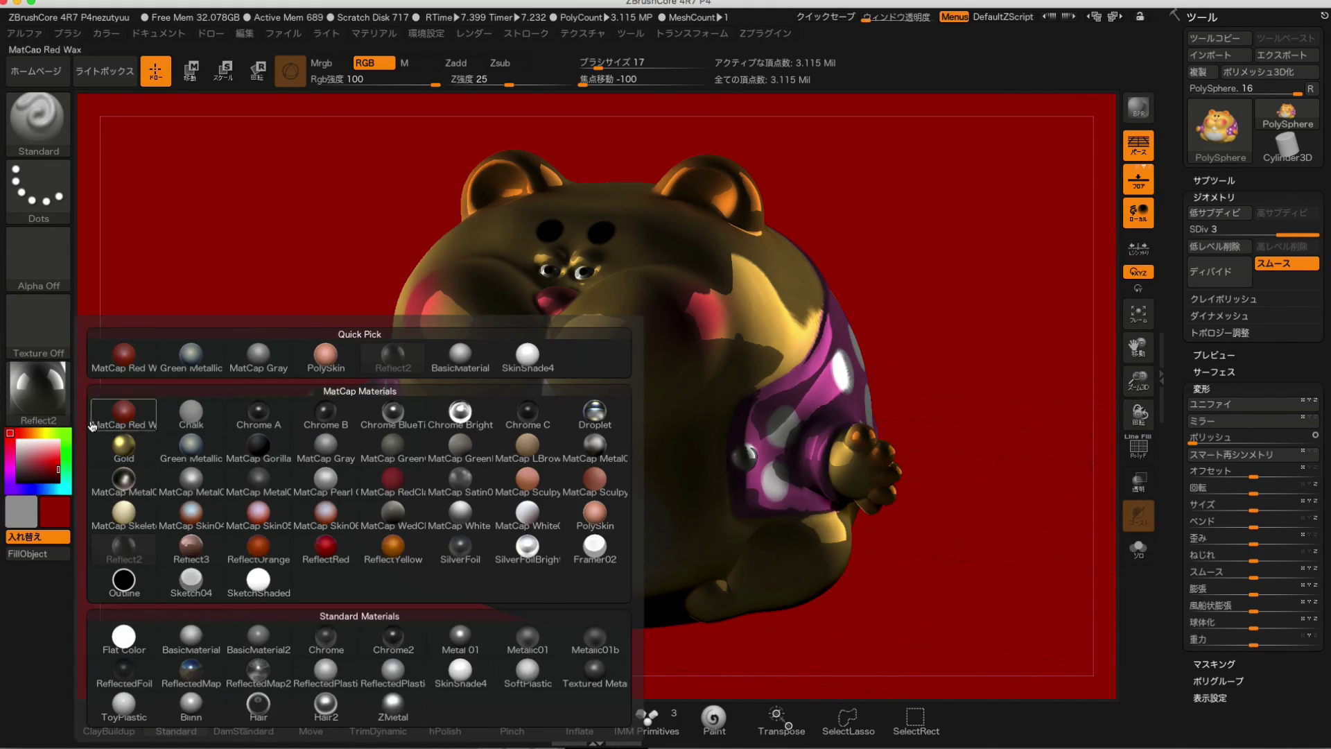
left_click(327, 447)
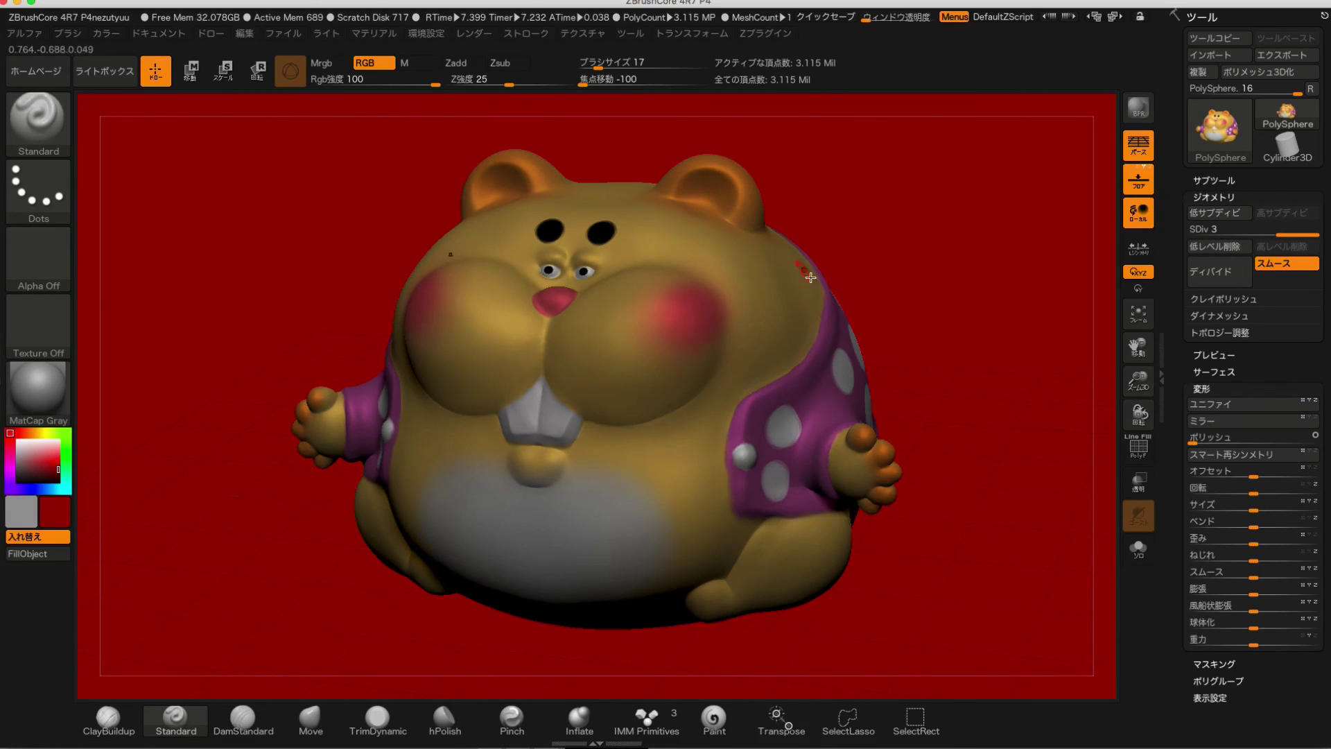
left_click(52, 397)
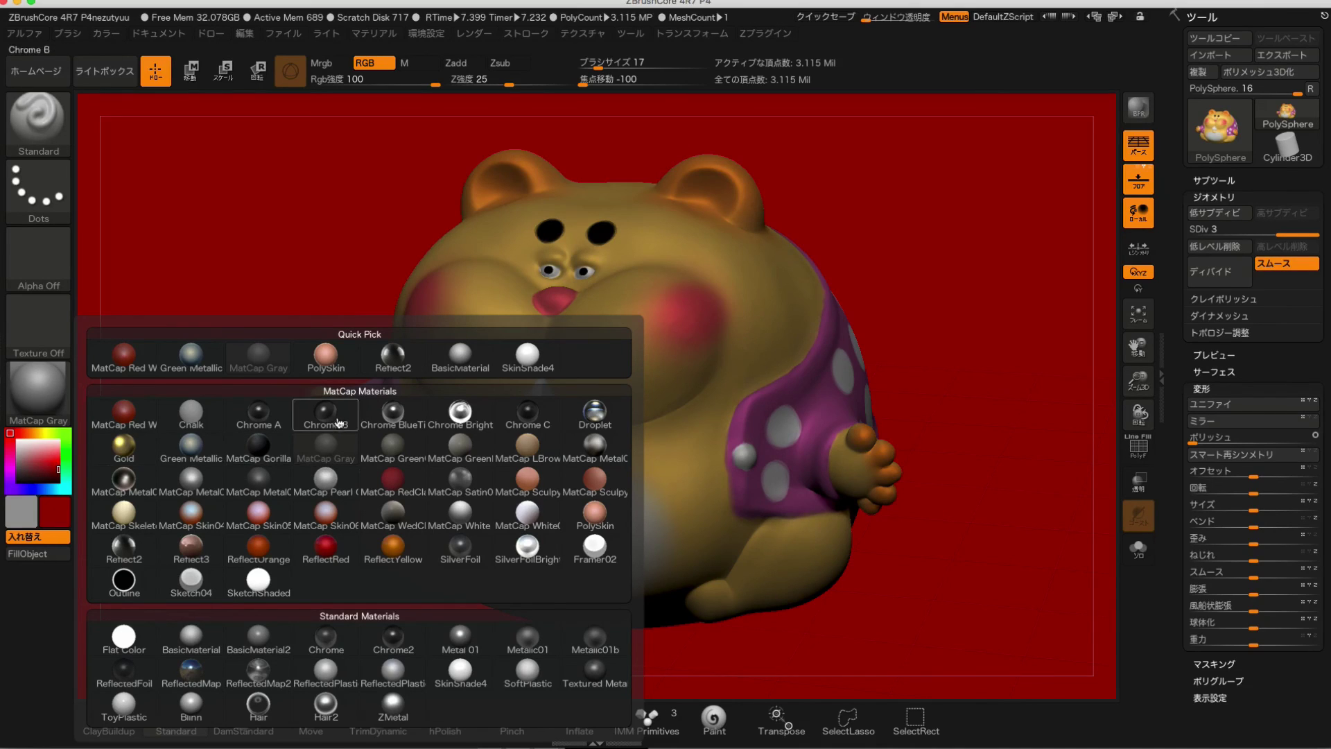
left_click(450, 414)
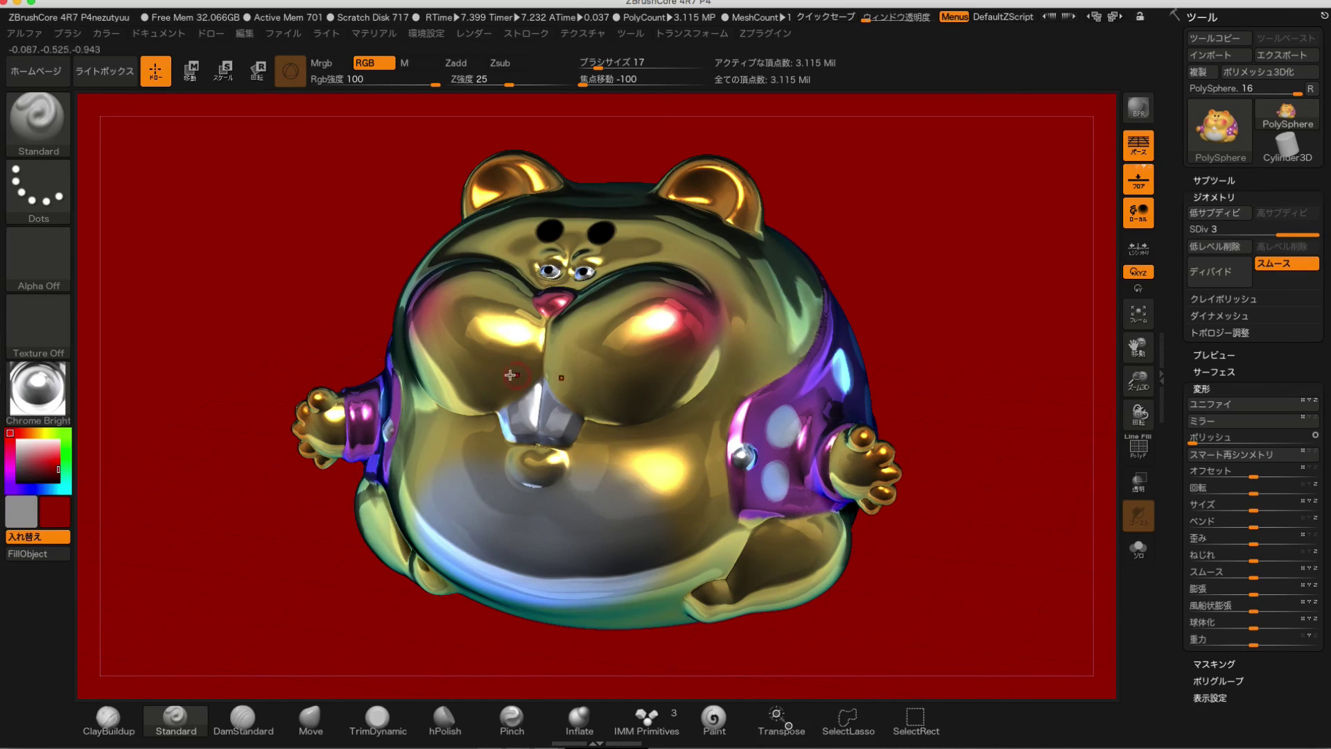
mouse_move(179, 402)
left_mouse_down()
mouse_move(213, 394)
mouse_move(194, 401)
left_mouse_up()
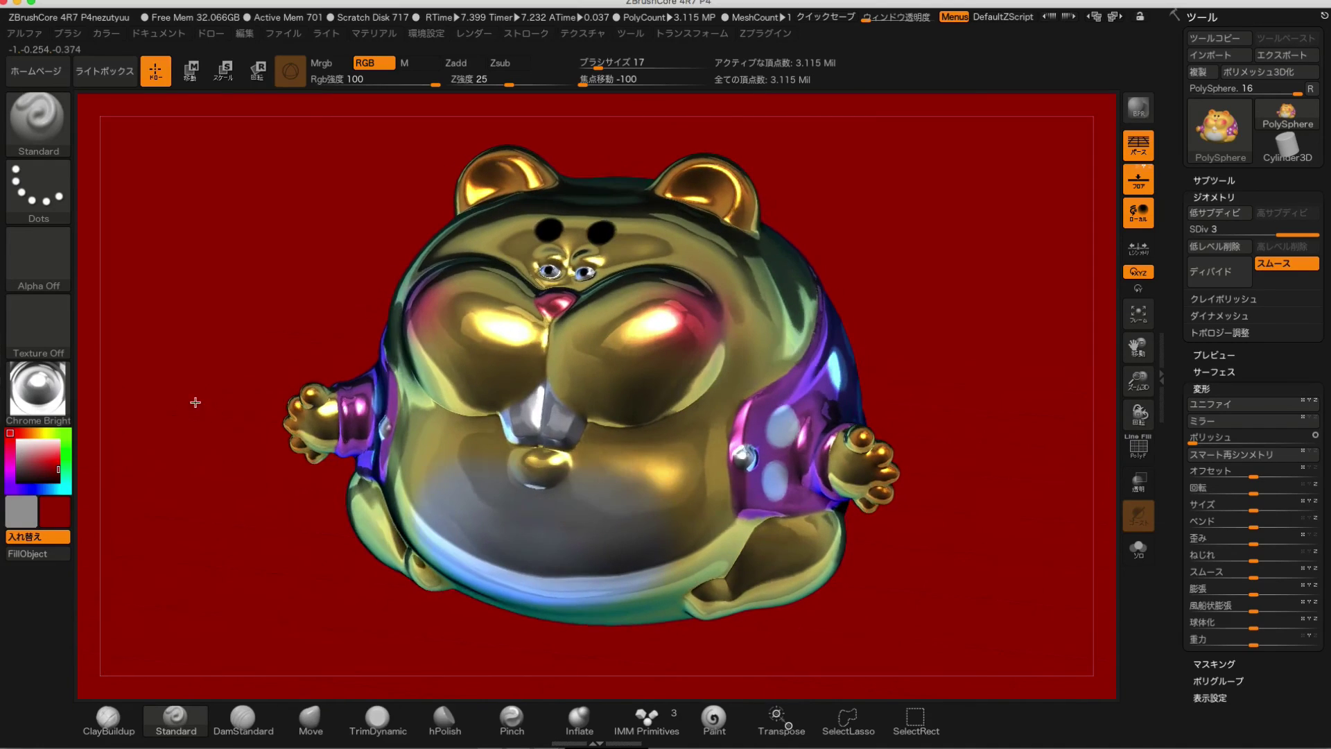
Compare BasicMaterial against MatCap Gray and keep BasicMaterial on the hamster.
left_click(39, 390)
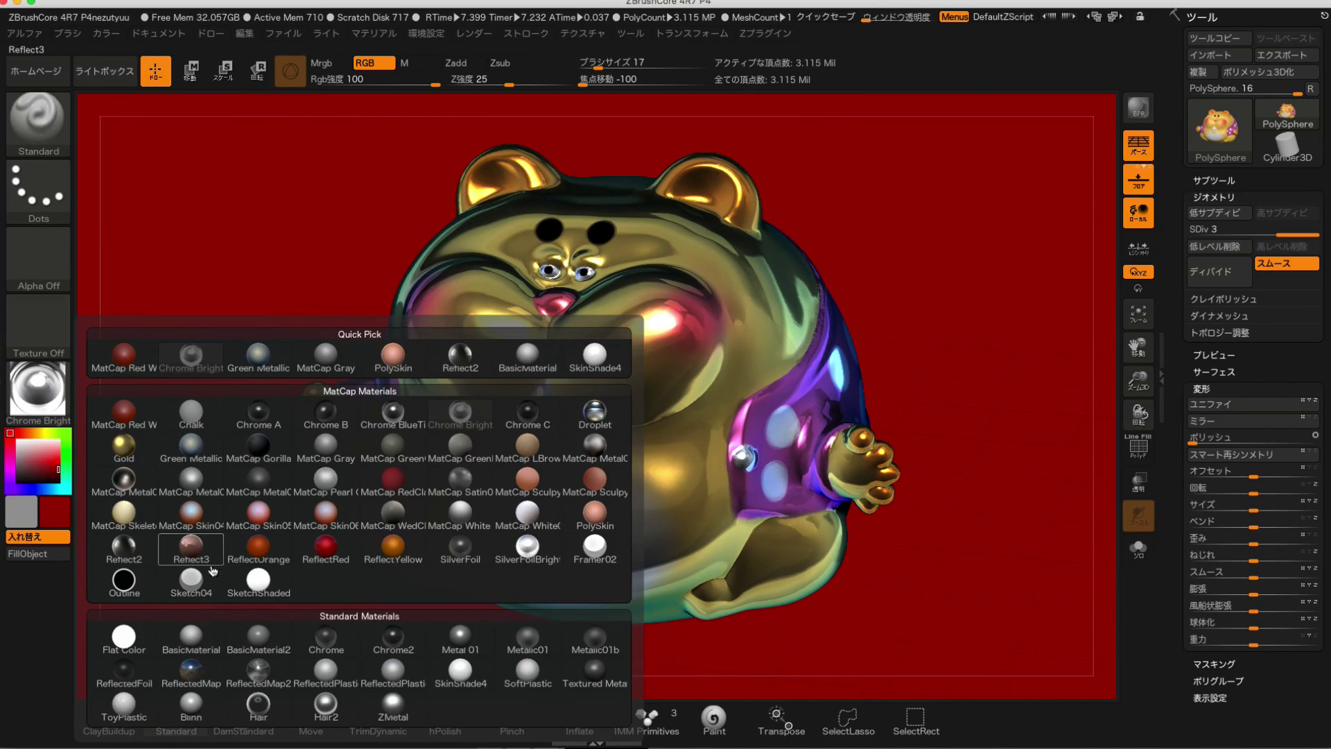
mouse_move(190, 638)
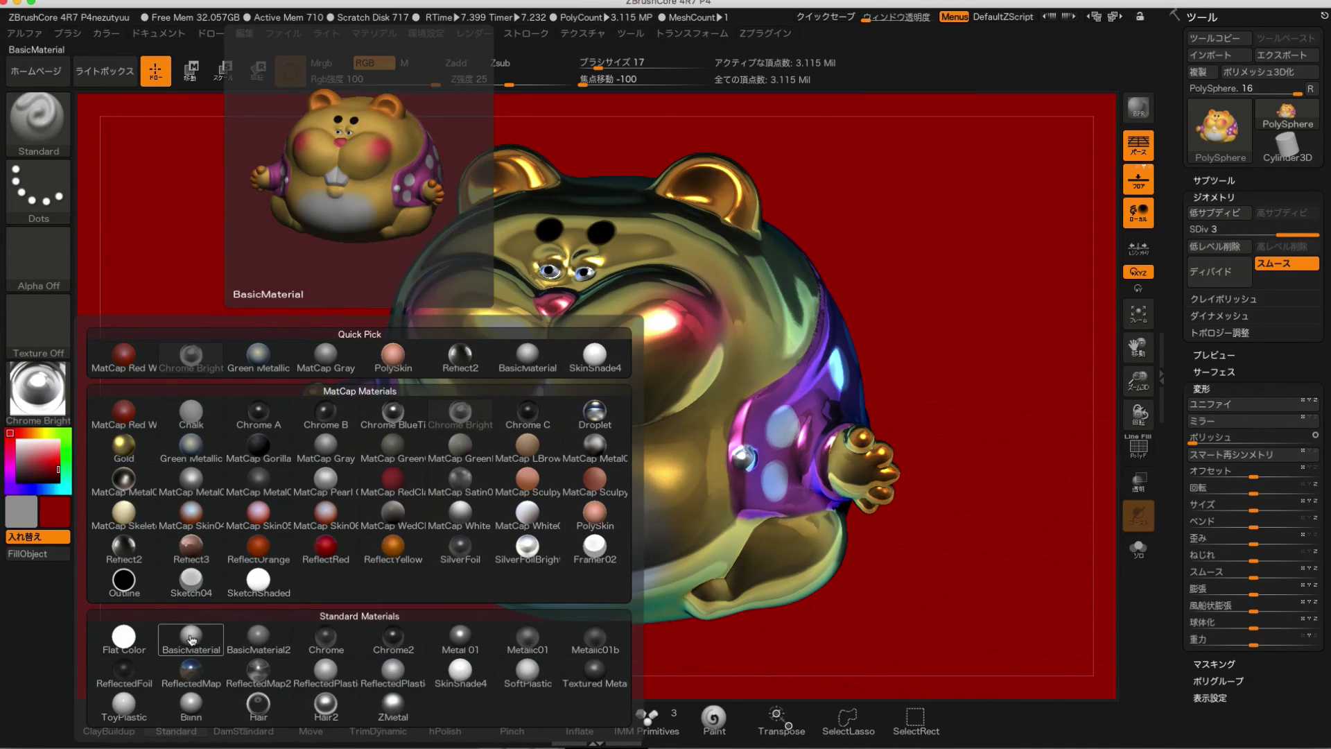
left_click(192, 639)
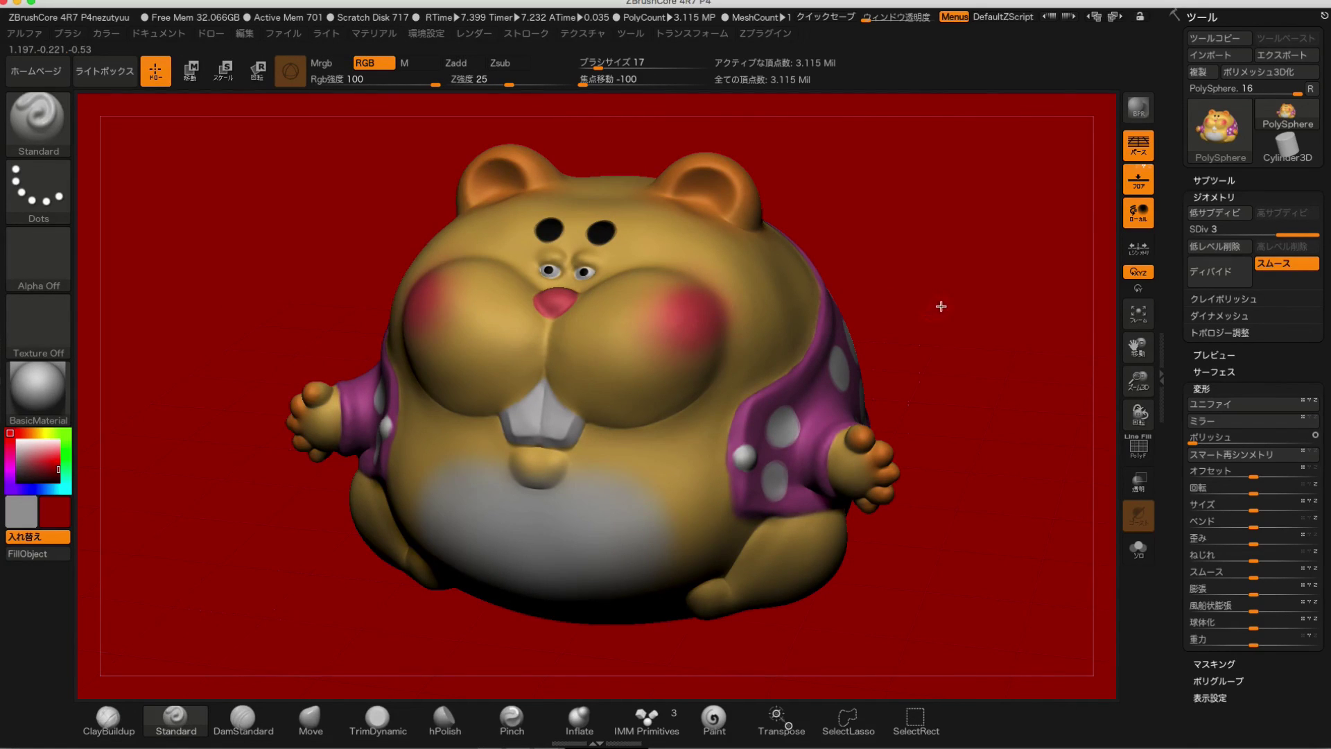
left_click(55, 383)
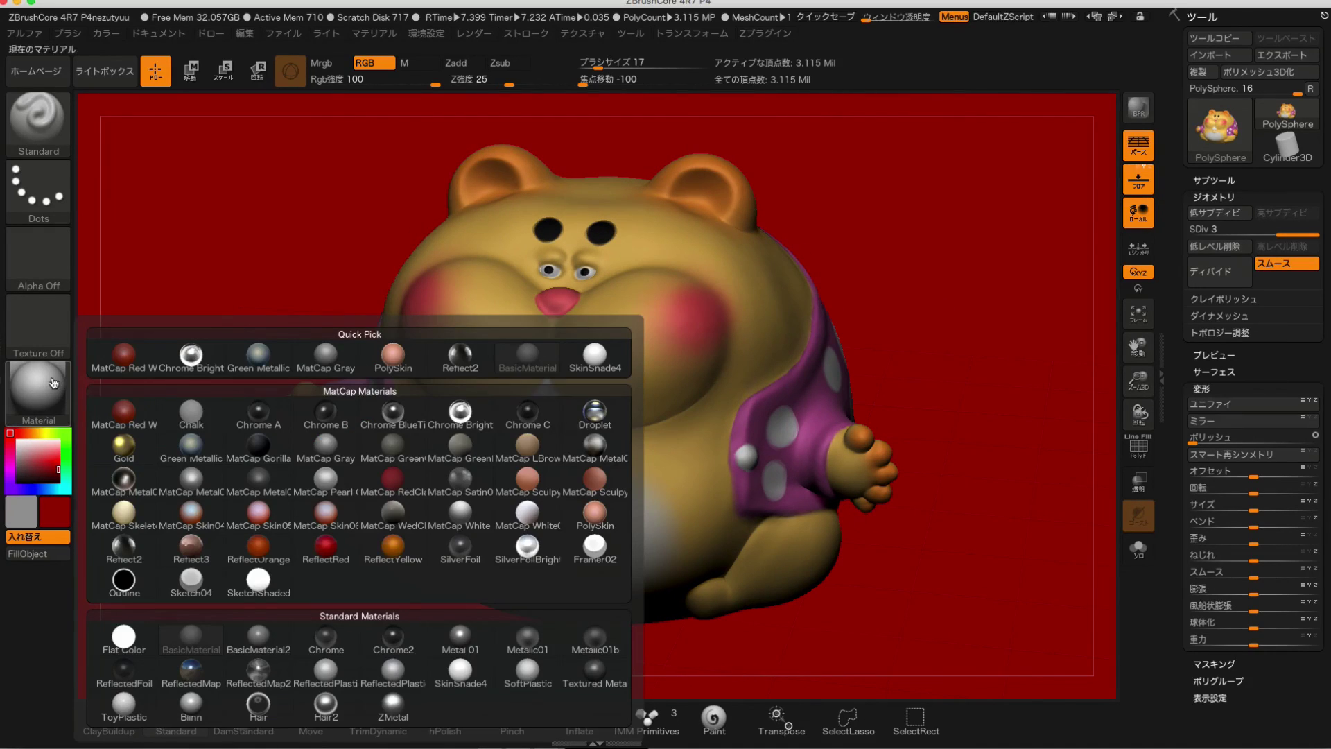
left_click(328, 368)
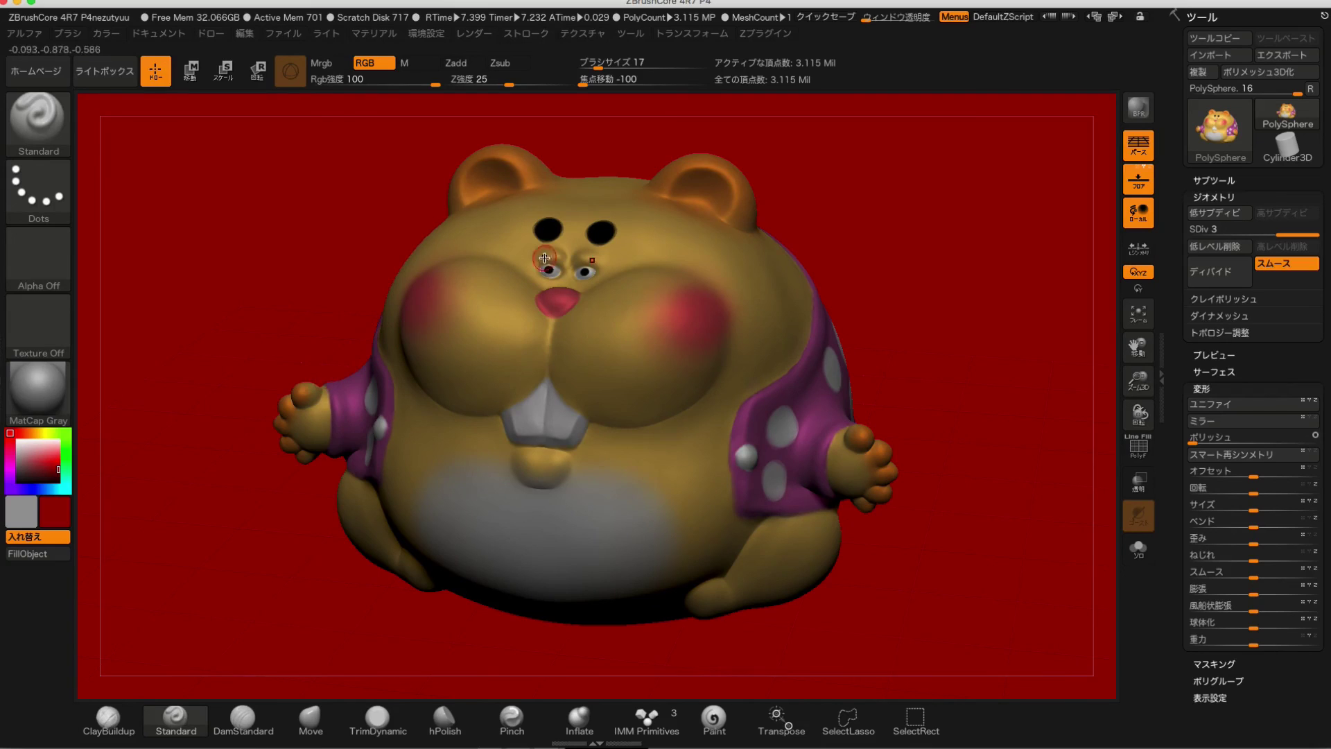
left_click(48, 395)
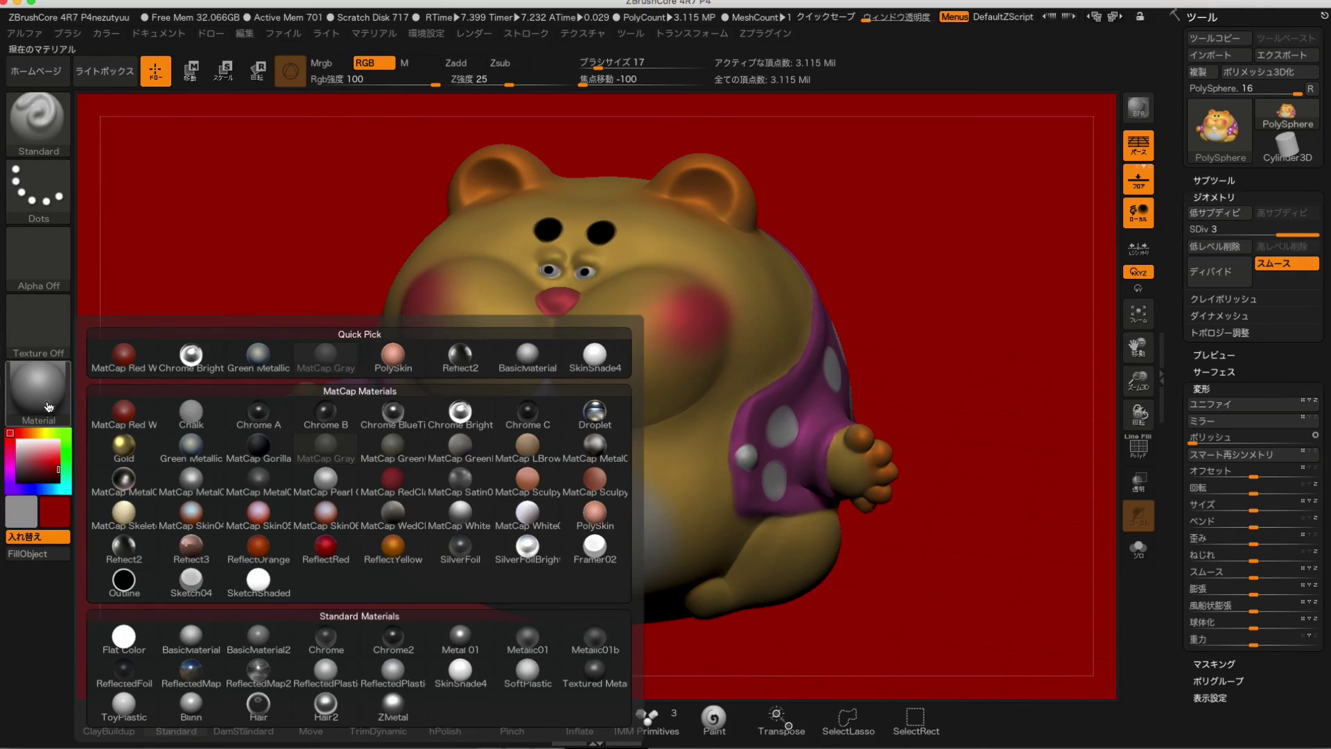
left_click(196, 629)
mouse_move(253, 602)
left_mouse_down()
mouse_move(237, 596)
mouse_move(264, 582)
mouse_move(254, 577)
left_mouse_up()
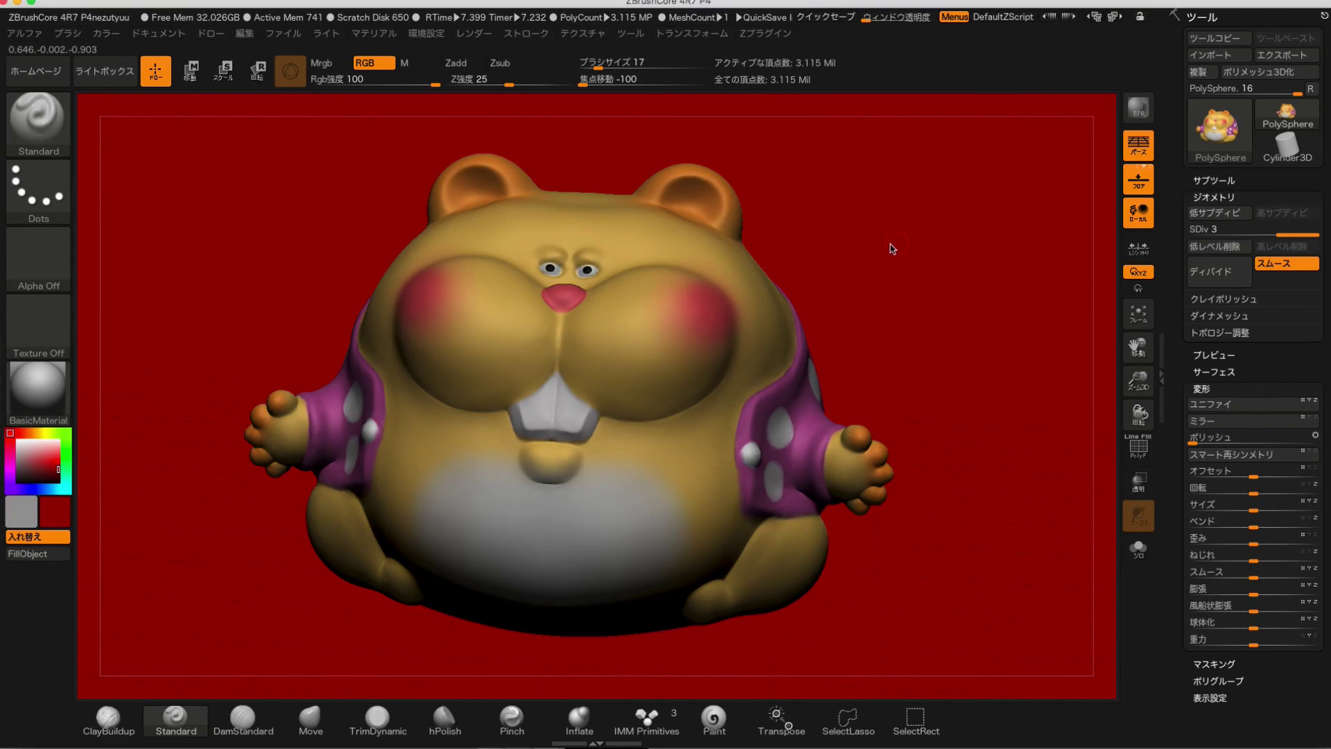
Turn the hamster toward its right side and render it with BPR shadows.
left_click_drag(884, 234, 868, 234)
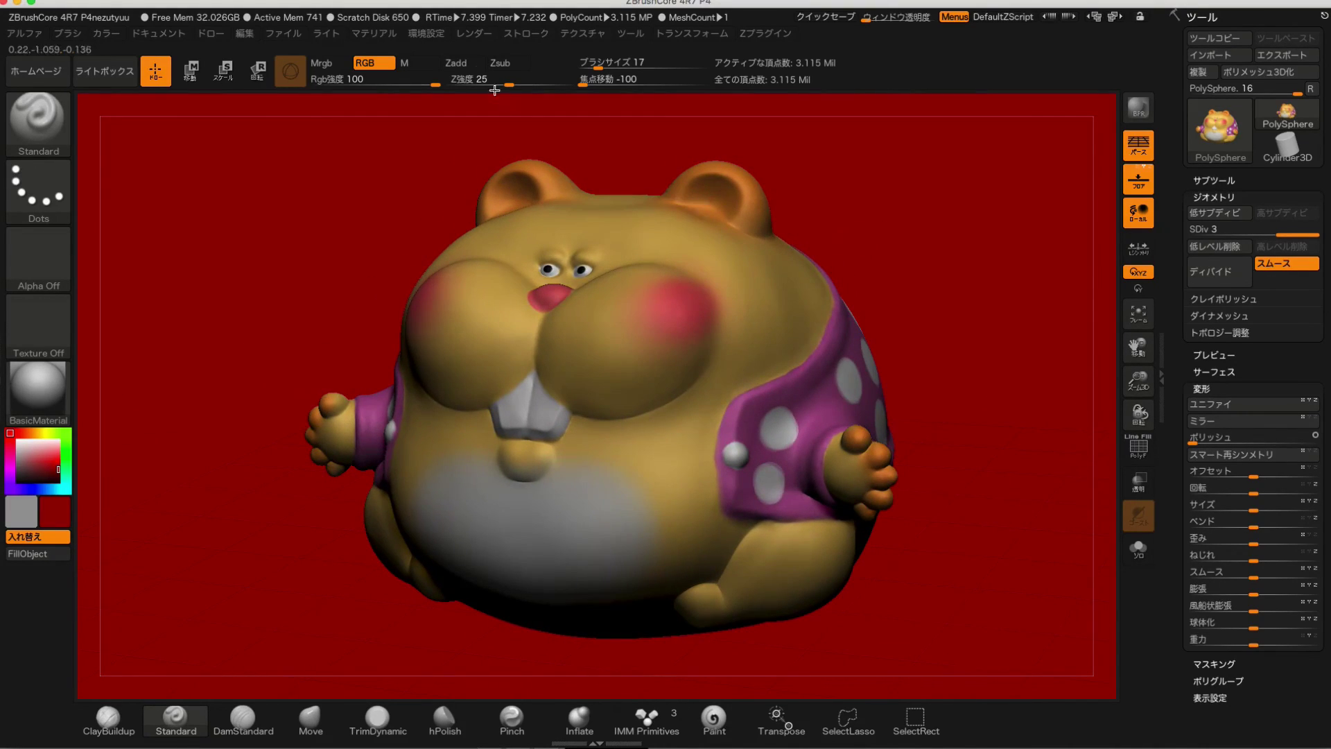
left_click(474, 34)
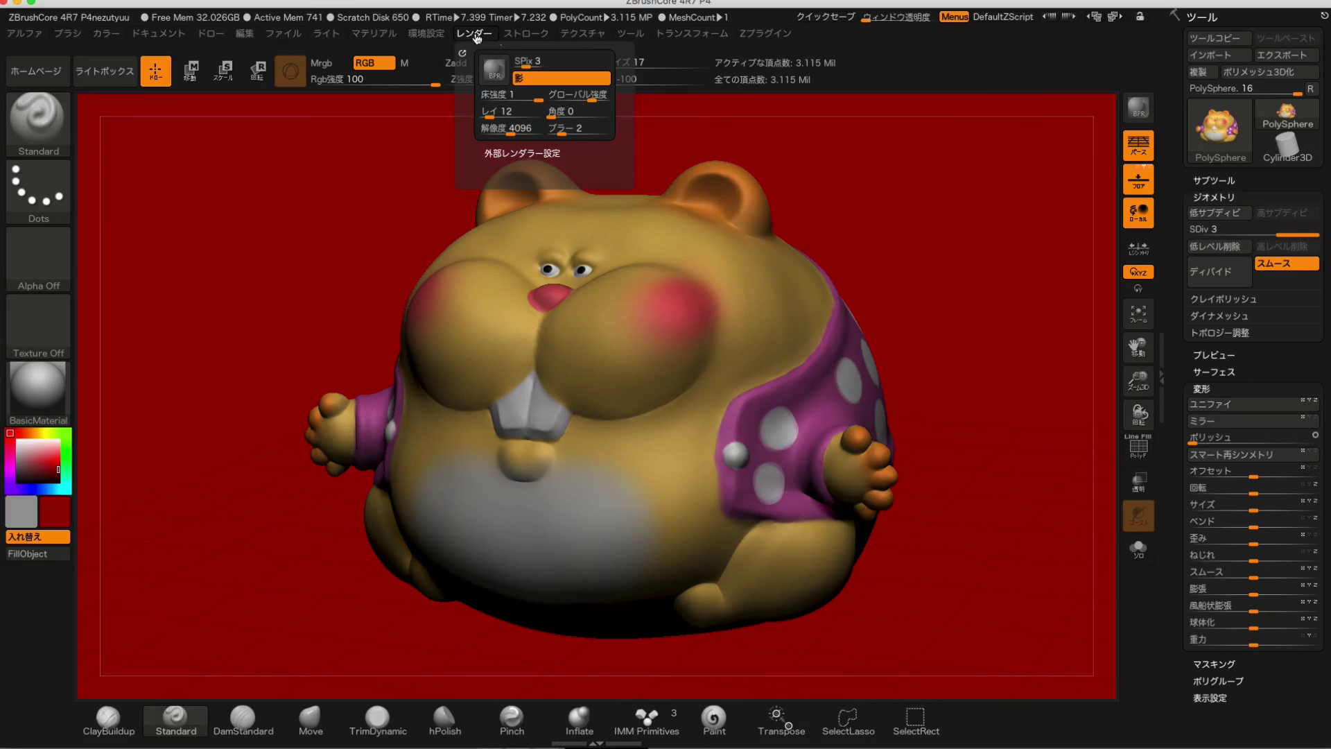
left_click(496, 80)
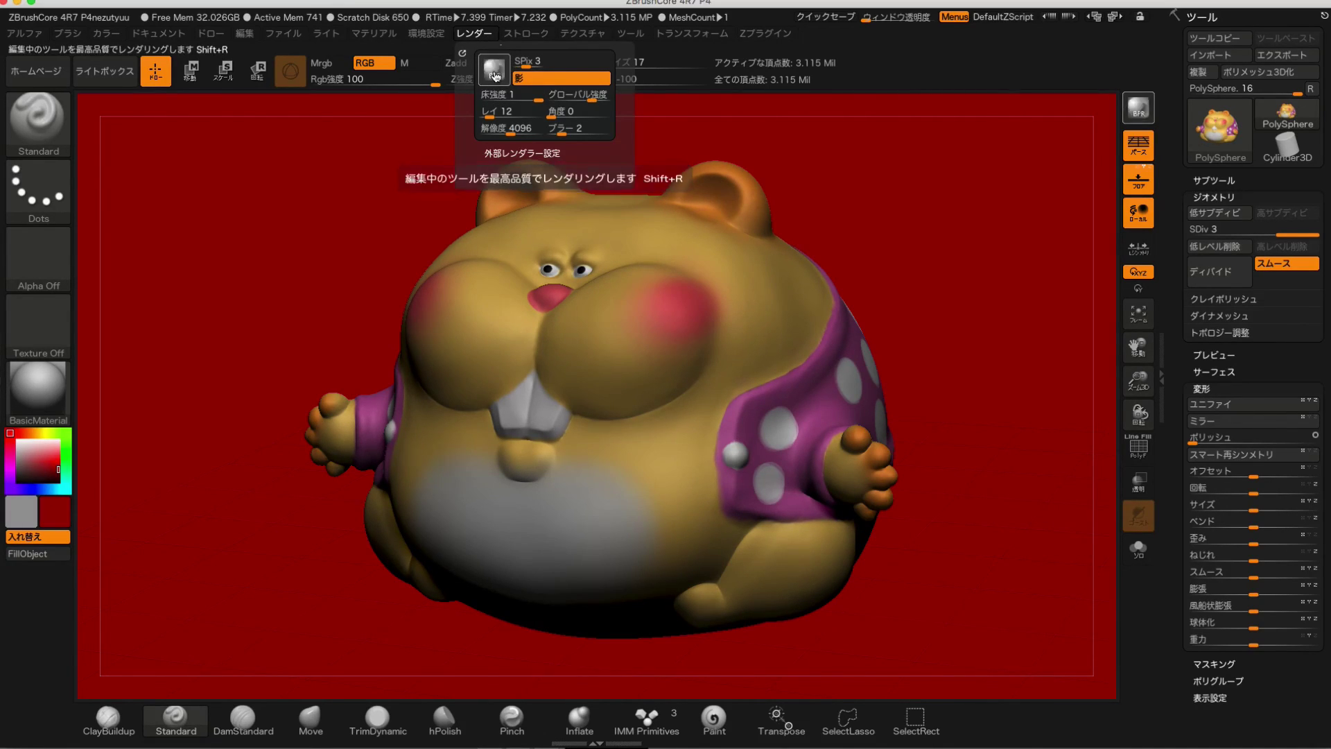